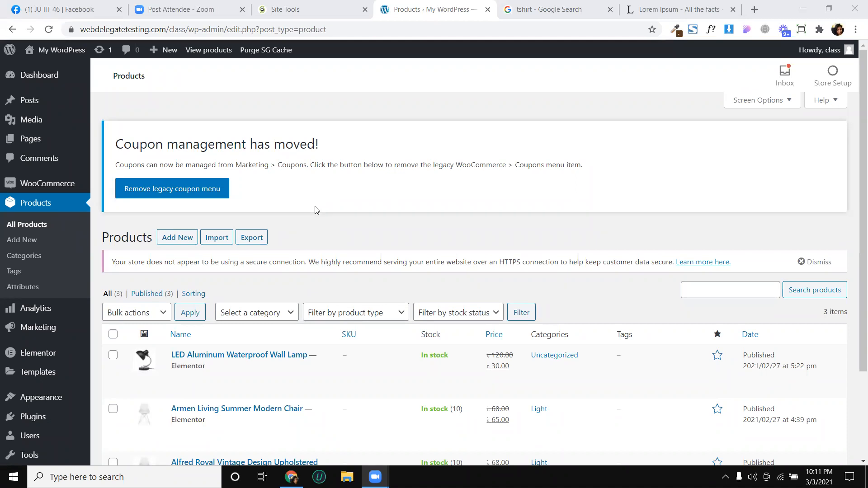
# Step: Start a new product and name it "T shirt"
pyautogui.scroll(3, 232, 195)
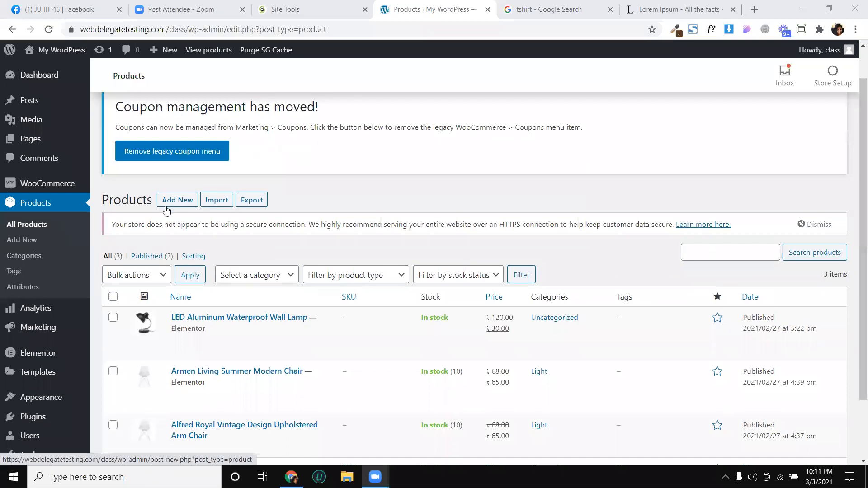
pyautogui.click(178, 202)
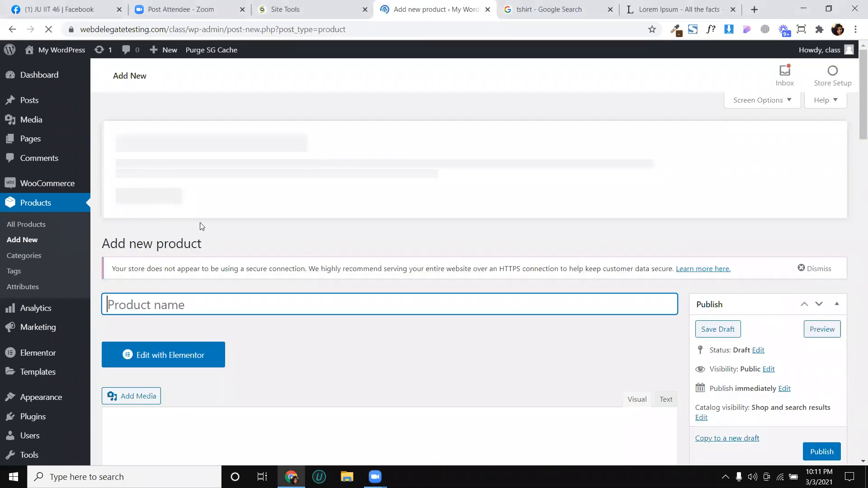
pyautogui.scroll(-1, 200, 224)
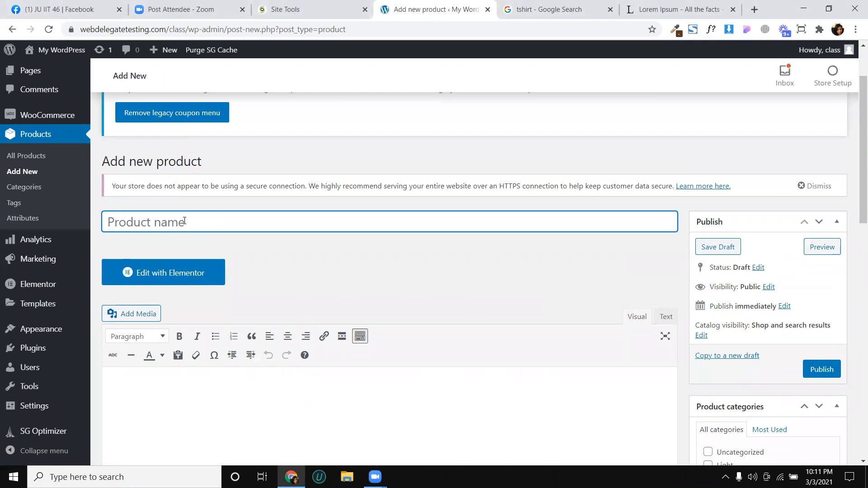
pyautogui.write('T shirt')
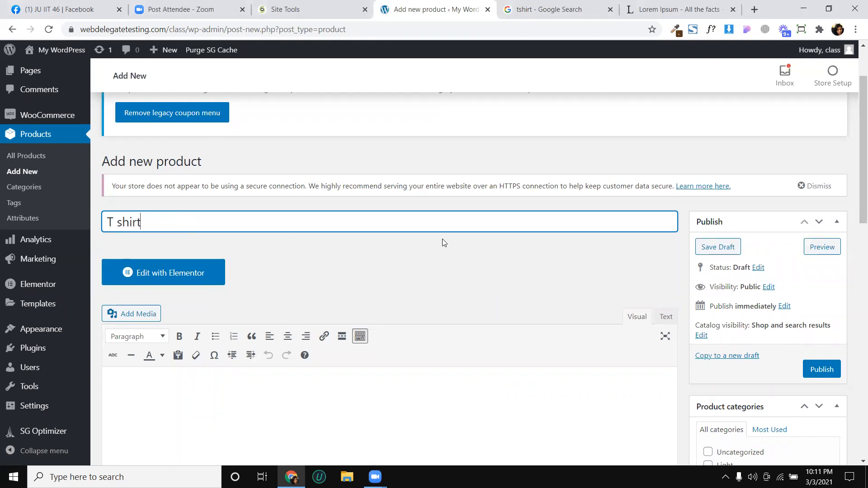
# Step: Copy the "What is Lorem Ipsum?" text through "five centuries," from lipsum.com and paste it as the product's main description
pyautogui.scroll(-3, 441, 243)
pyautogui.click(345, 276)
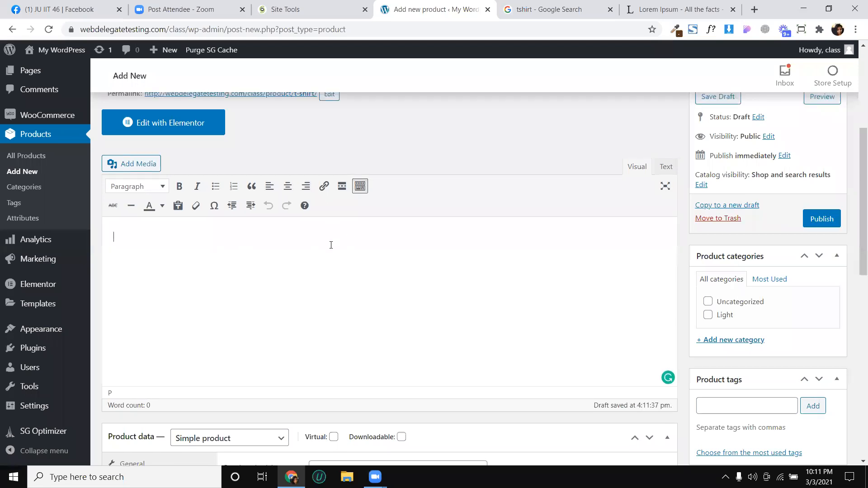
pyautogui.click(658, 10)
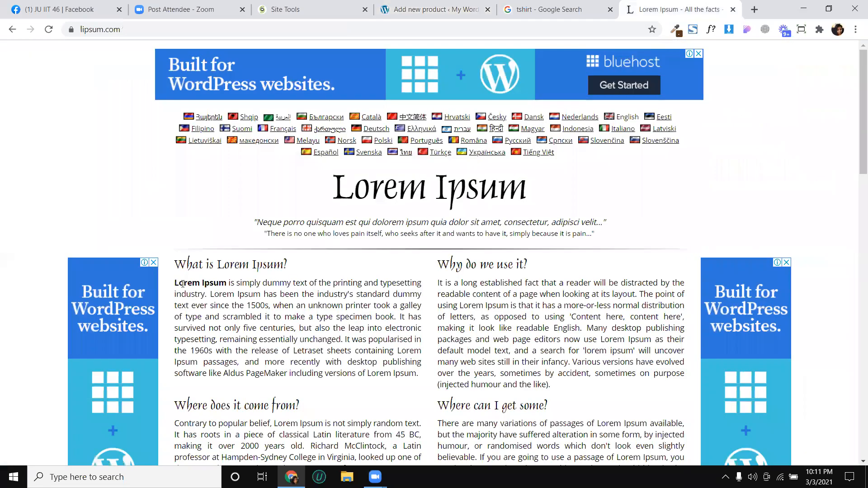
pyautogui.moveTo(175, 283); pyautogui.dragTo(300, 328)
pyautogui.hotkey('ctrl', 'c')
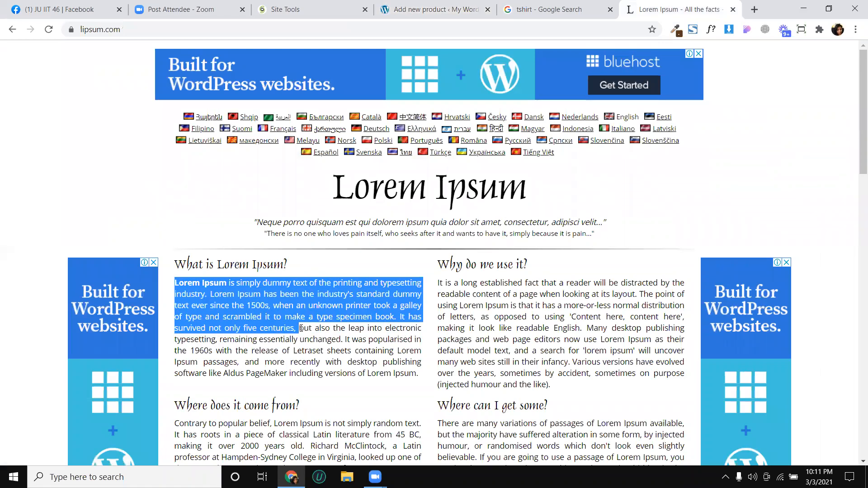
pyautogui.hotkey('ctrl', '4')
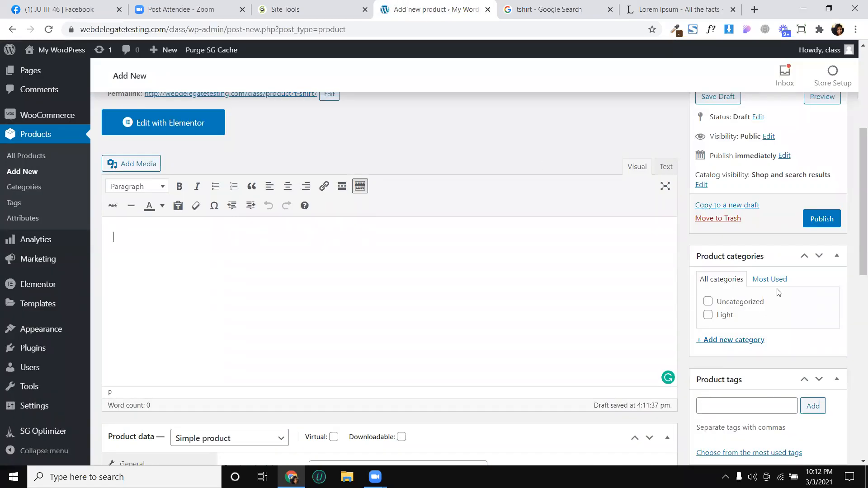
pyautogui.click(418, 212)
pyautogui.click(292, 258)
pyautogui.scroll(3, 235, 239)
pyautogui.scroll(-2, 254, 302)
pyautogui.hotkey('ctrl', 'v')
# Step: Paste the same passage as the product short description and delete everything from "when an unknown printer" onward
pyautogui.scroll(-8, 256, 304)
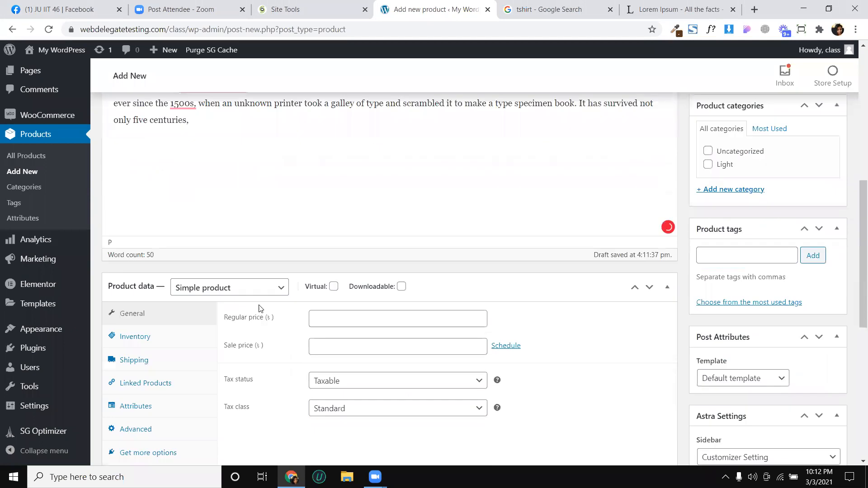
pyautogui.scroll(-3, 261, 309)
pyautogui.click(193, 285)
pyautogui.hotkey('ctrl', 'v')
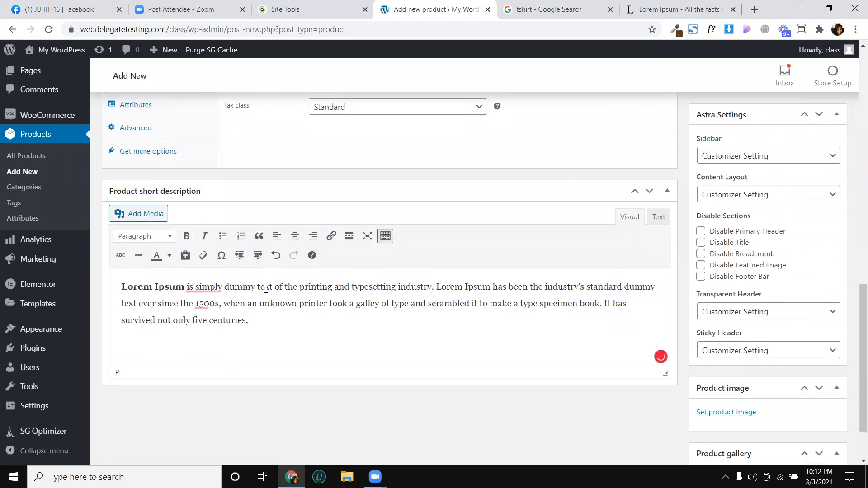
pyautogui.moveTo(258, 315); pyautogui.dragTo(223, 304)
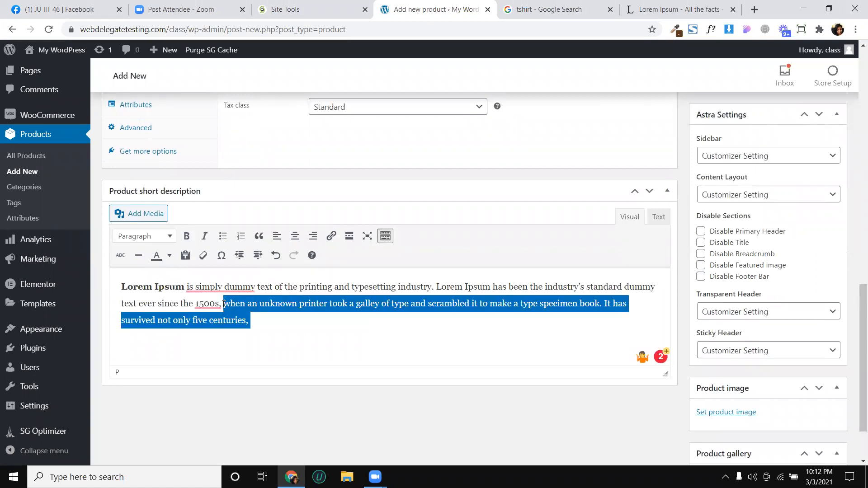
pyautogui.press('BackSpace')
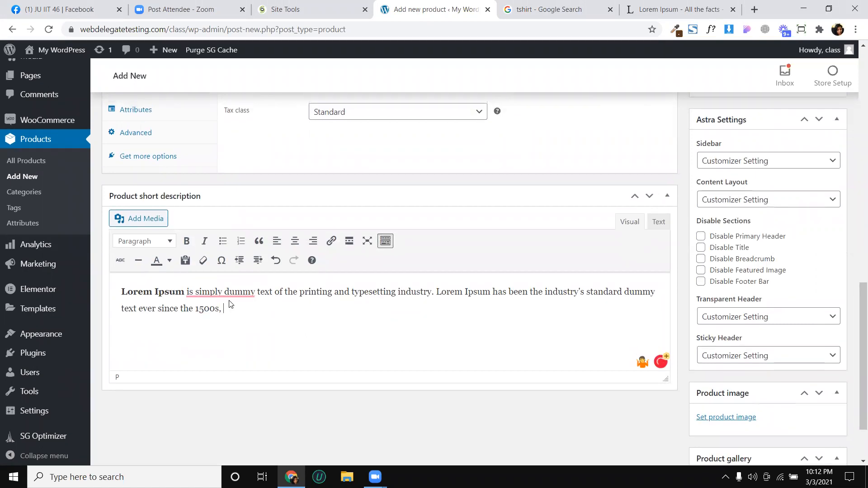
# Step: Change the product type to Variable product
pyautogui.scroll(2, 229, 303)
pyautogui.scroll(5, 229, 304)
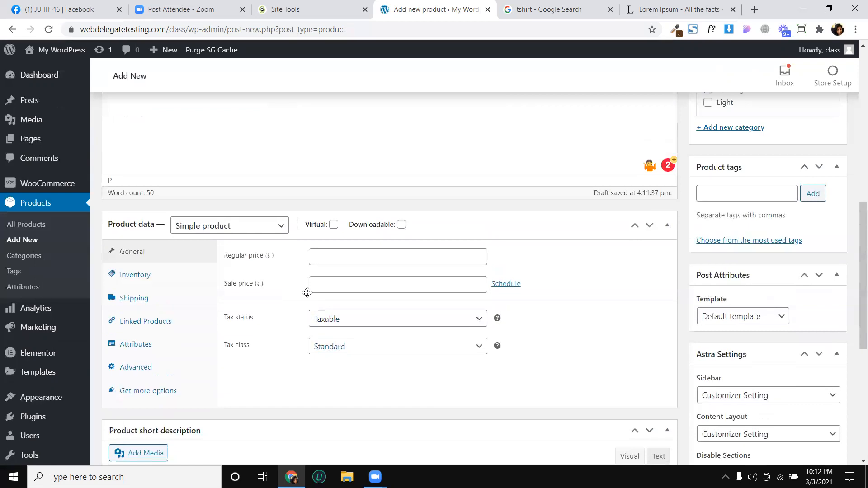
pyautogui.scroll(-1, 307, 295)
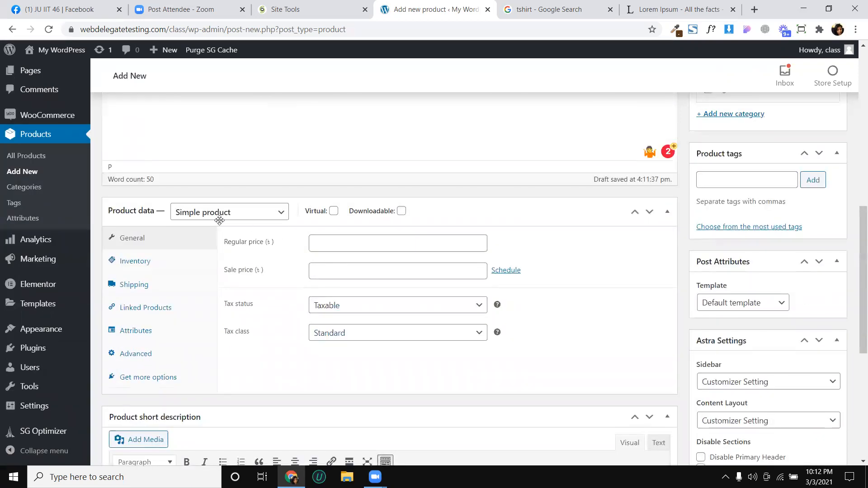
pyautogui.click(195, 218)
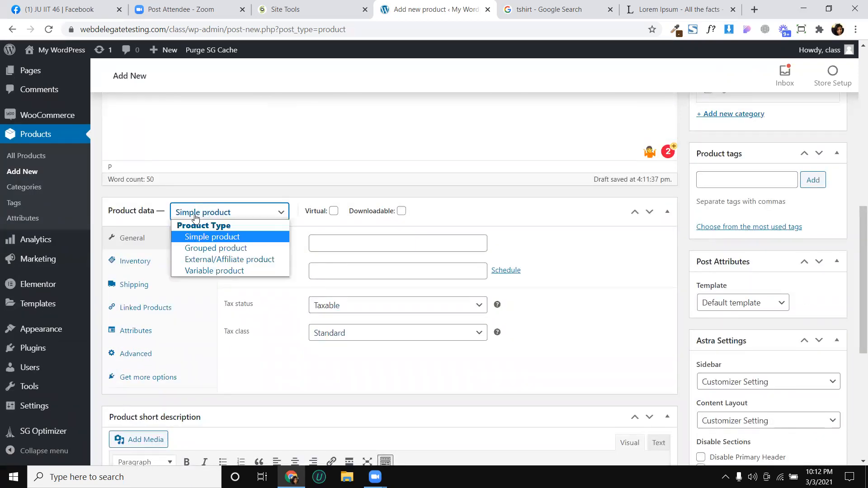
pyautogui.click(220, 271)
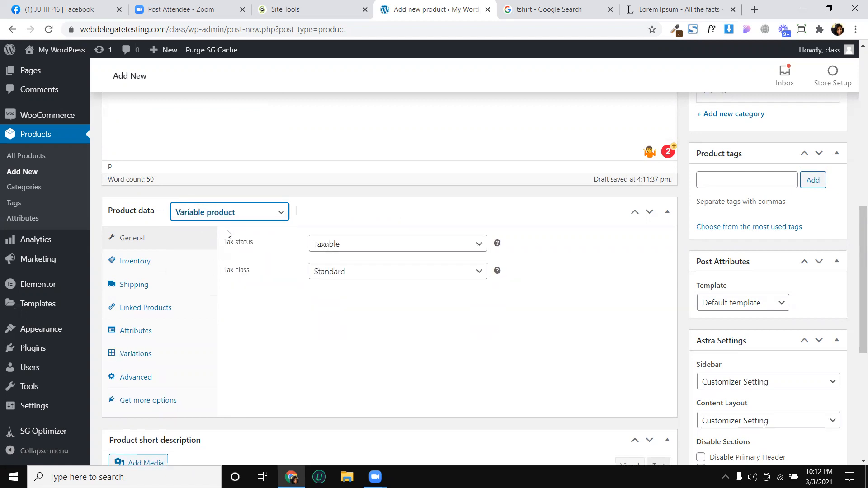
# Step: Examine the product's inventory, shipping and linked products settings, including the stock management options
pyautogui.click(158, 266)
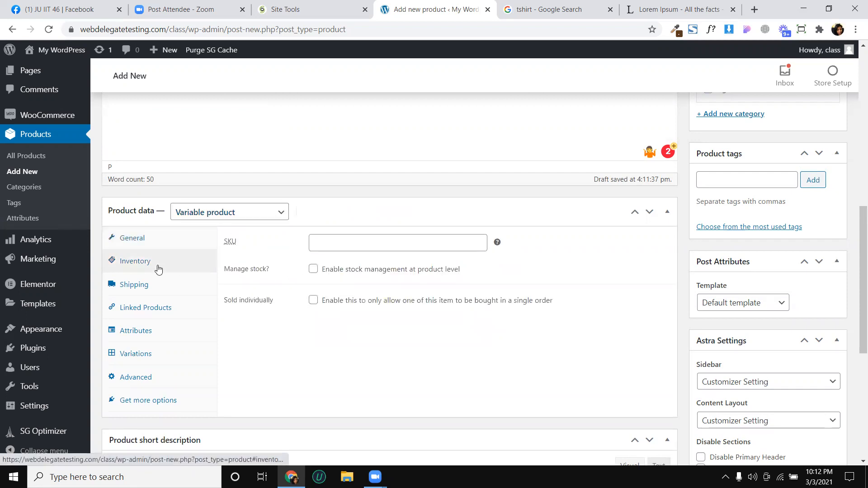
pyautogui.click(334, 237)
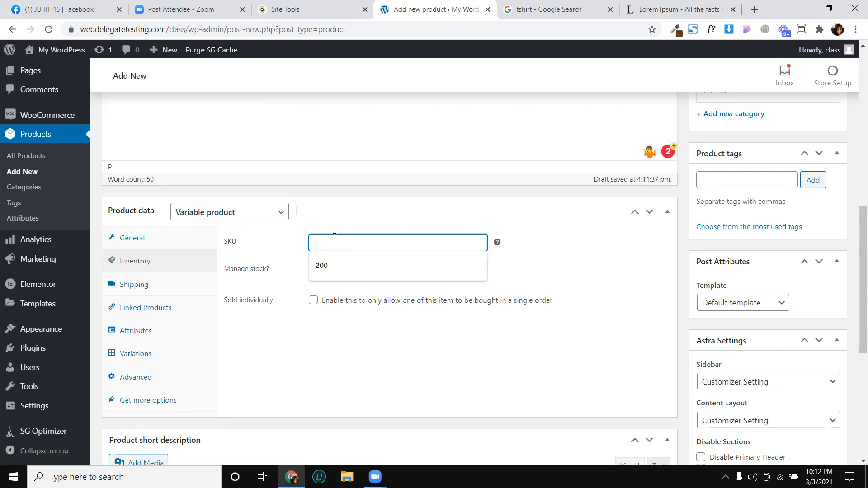
pyautogui.click(274, 234)
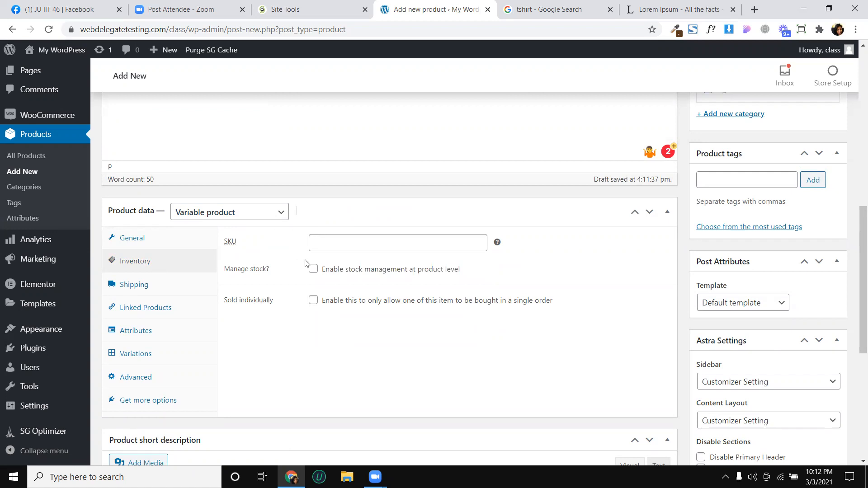
pyautogui.click(313, 270)
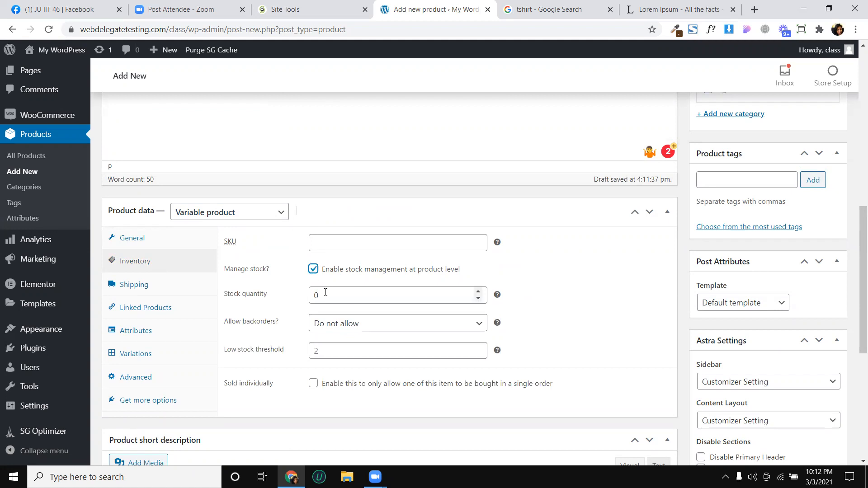
pyautogui.click(313, 269)
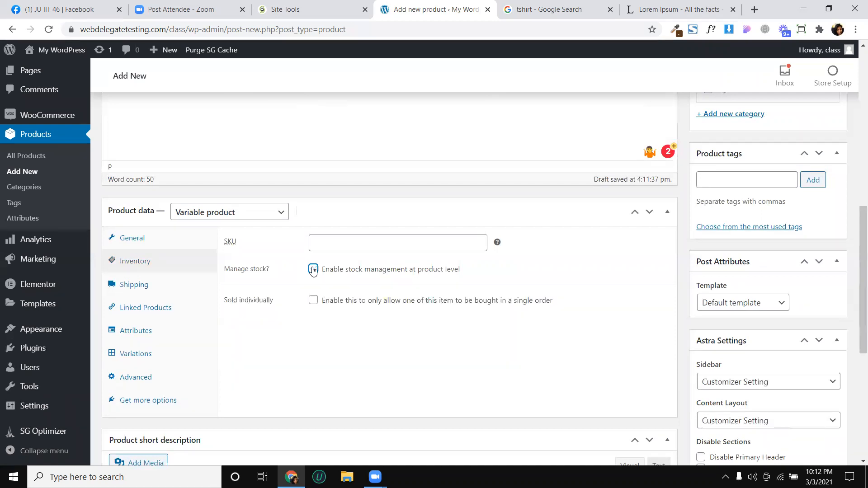
pyautogui.click(159, 292)
pyautogui.click(159, 309)
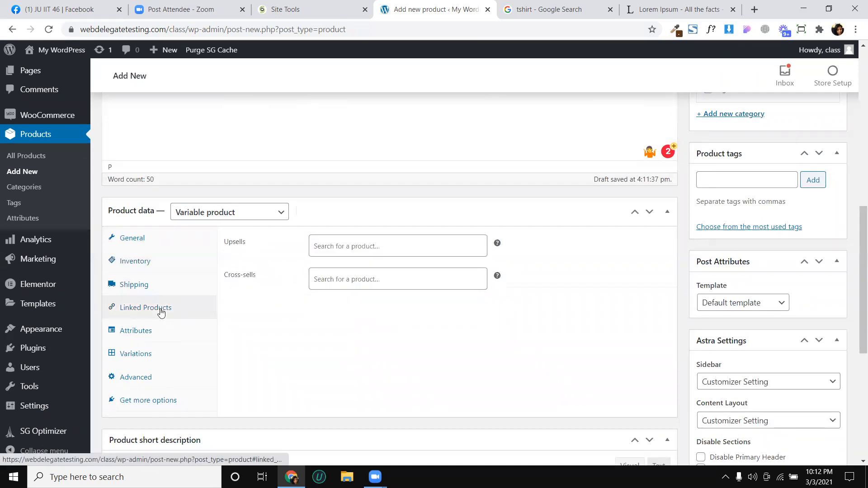
pyautogui.click(372, 247)
pyautogui.click(304, 292)
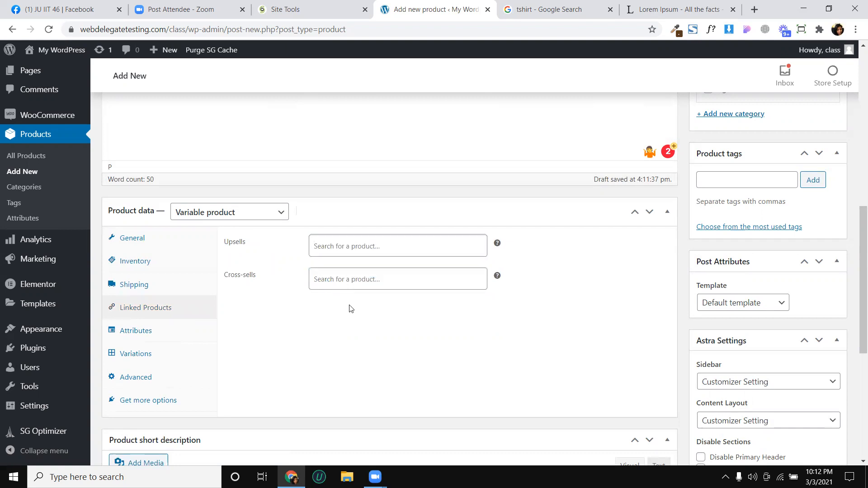
# Step: Add a custom product attribute named "Size"
pyautogui.click(148, 338)
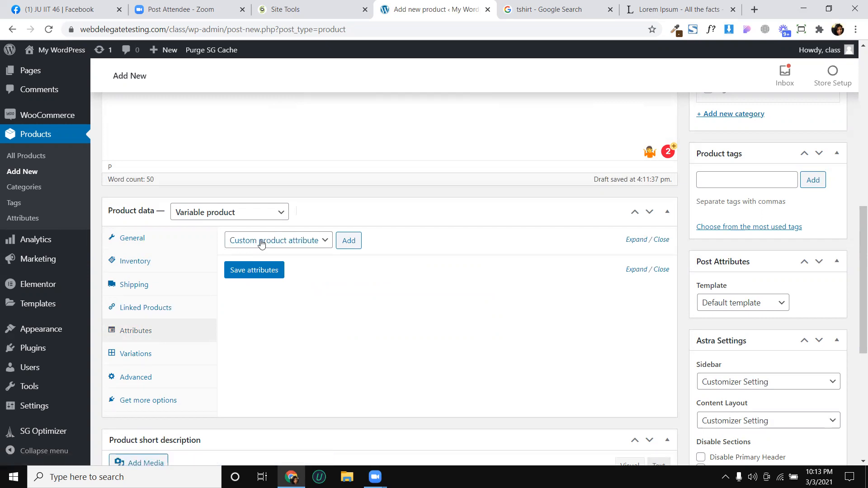
pyautogui.click(286, 240)
pyautogui.click(286, 241)
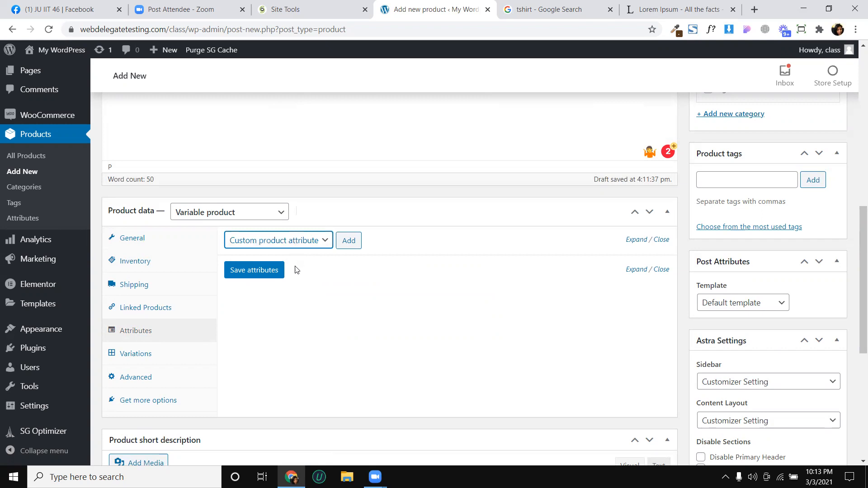
pyautogui.click(349, 242)
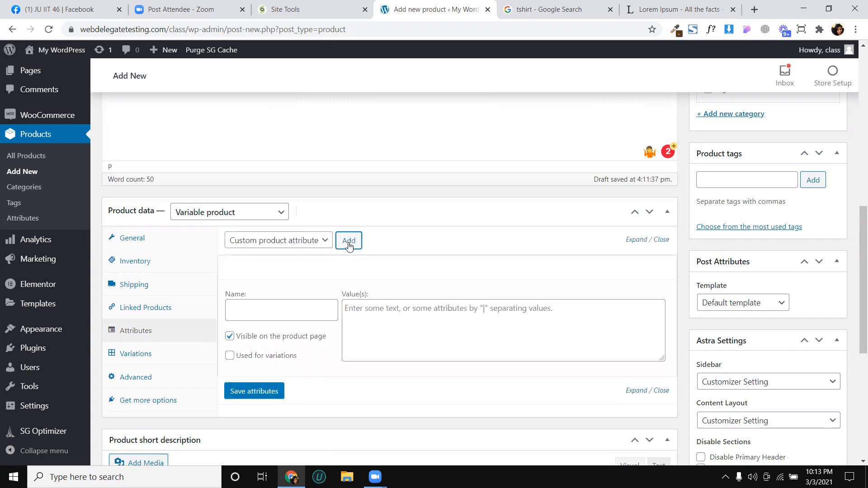
pyautogui.click(252, 304)
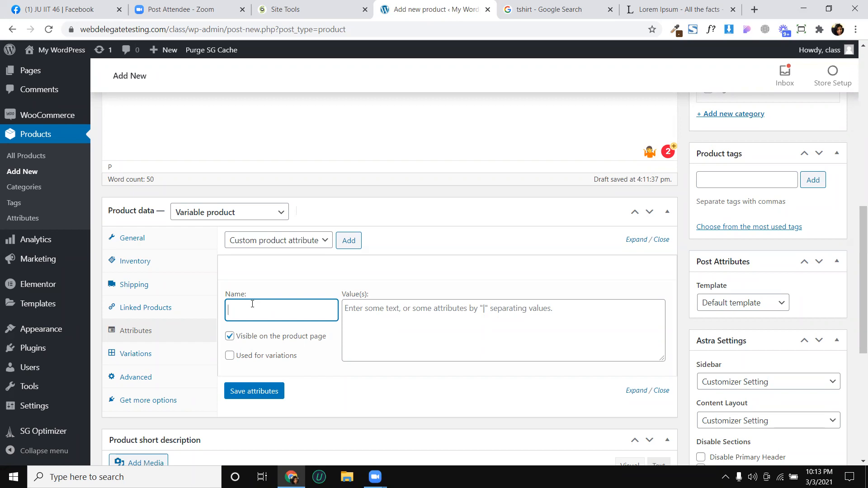
pyautogui.write('size')
pyautogui.click(367, 316)
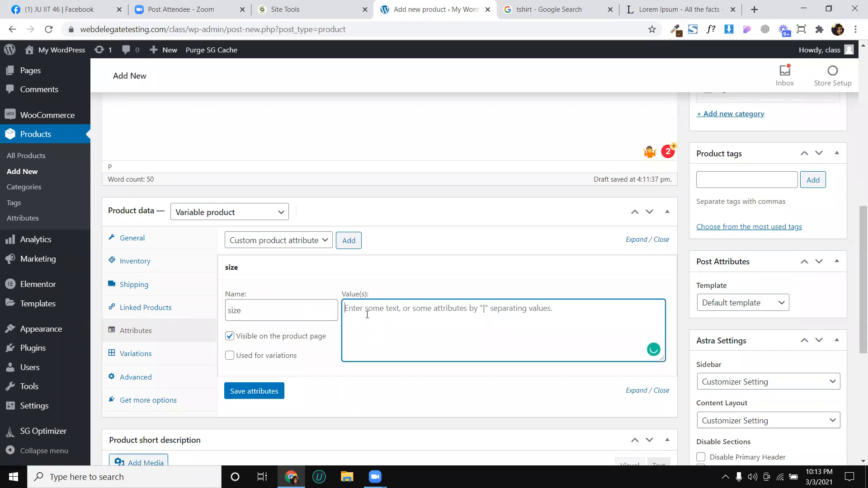
pyautogui.click(231, 315)
pyautogui.write('S')
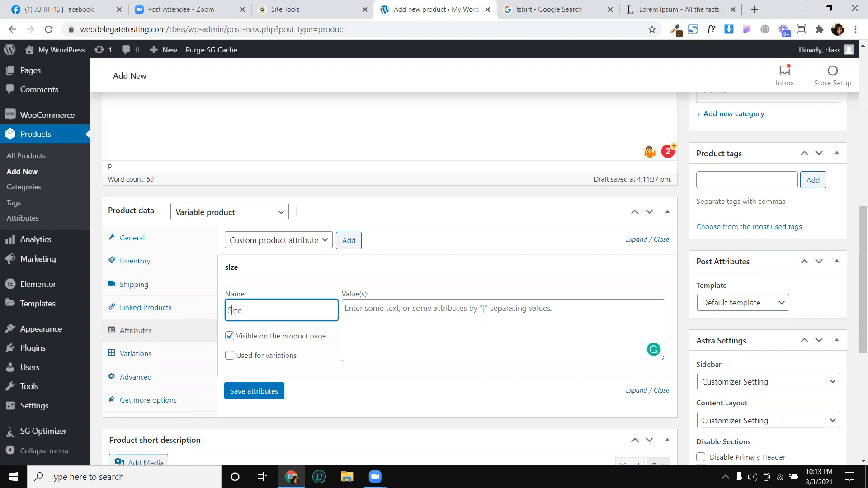
# Step: Give the Size attribute the values S | M | L | XL, use it for variations, and save the attributes
pyautogui.click(368, 316)
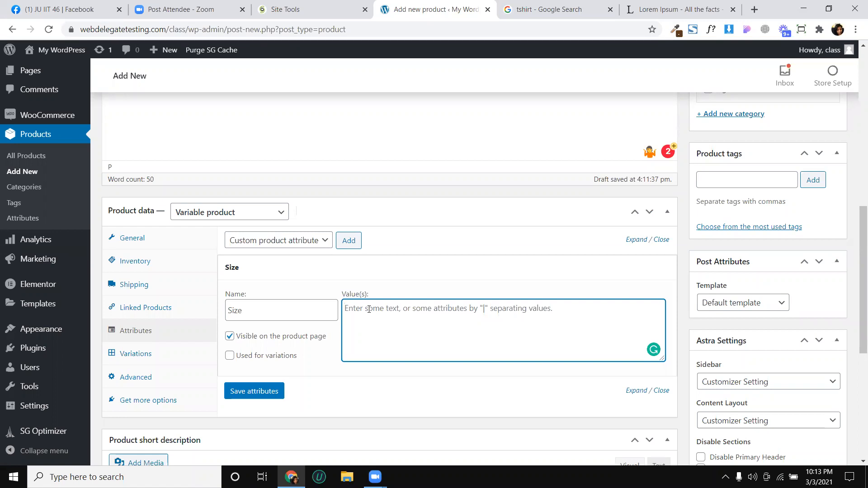
pyautogui.write('S | ')
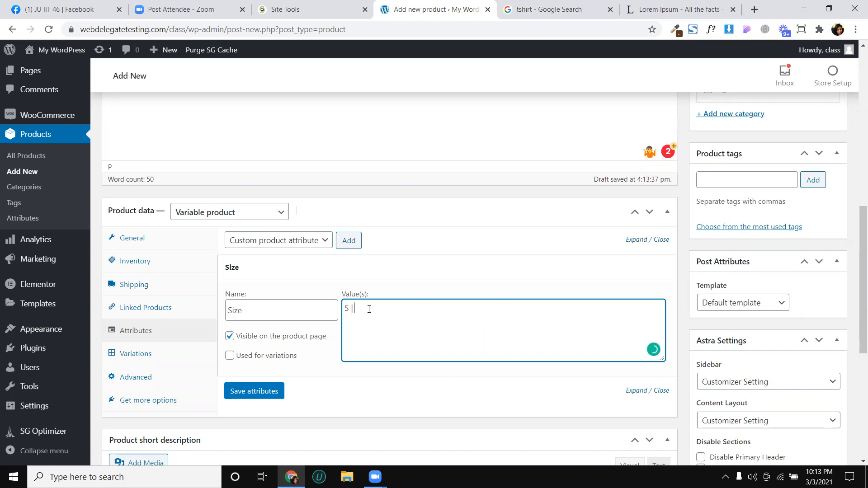
pyautogui.write('M | L | XL')
pyautogui.click(230, 357)
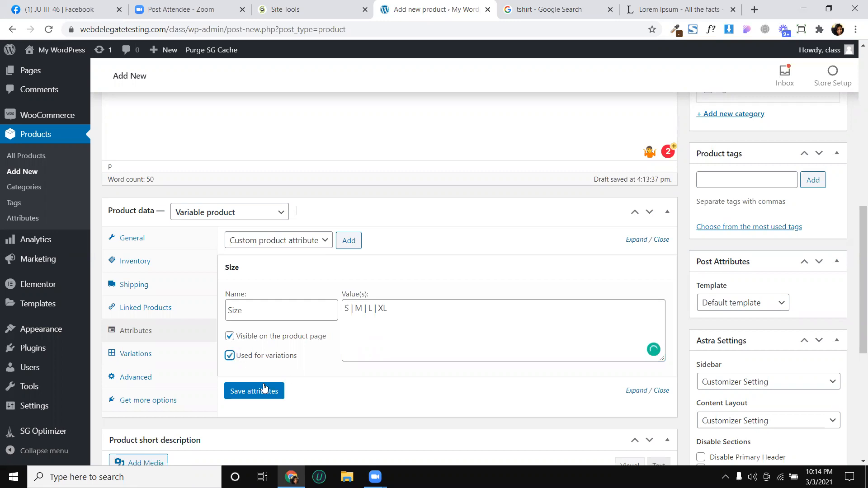
pyautogui.click(264, 392)
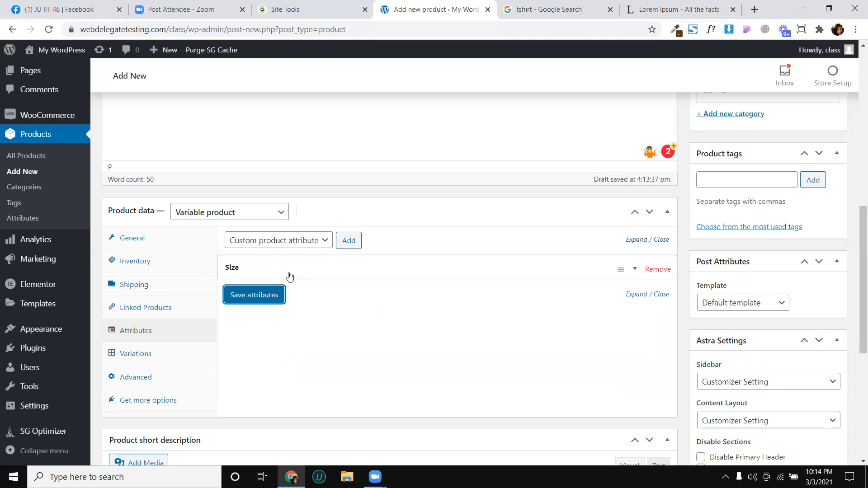
pyautogui.click(630, 270)
pyautogui.click(432, 310)
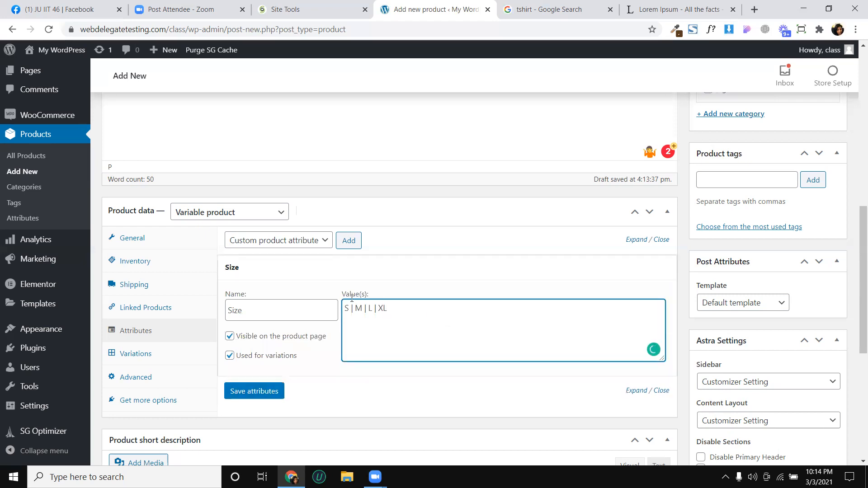
pyautogui.click(636, 272)
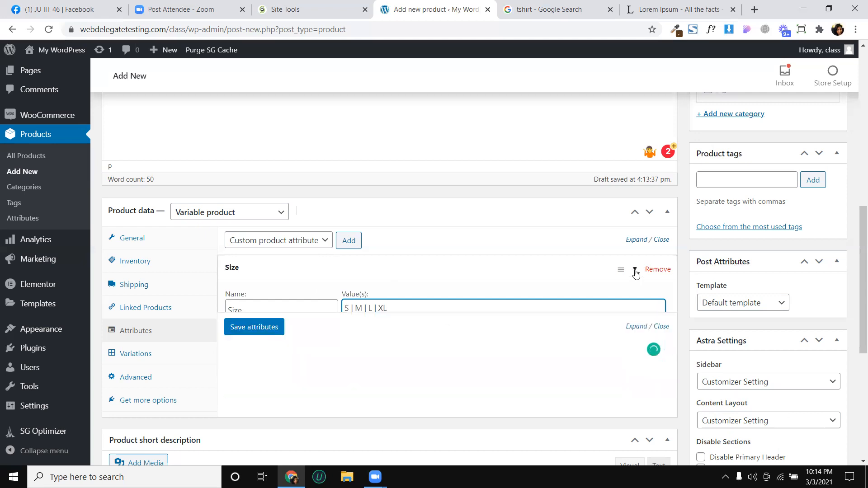
# Step: Add a second custom product attribute named "Color"
pyautogui.click(324, 244)
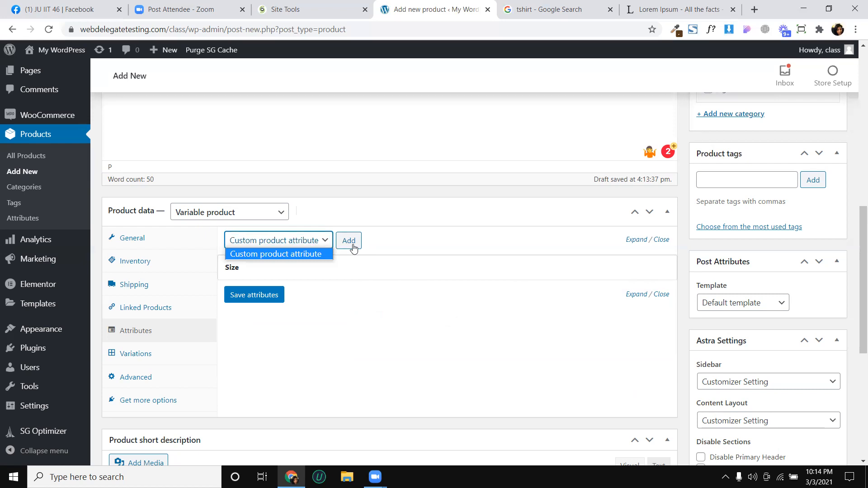
pyautogui.click(353, 248)
pyautogui.click(264, 334)
pyautogui.write('Color')
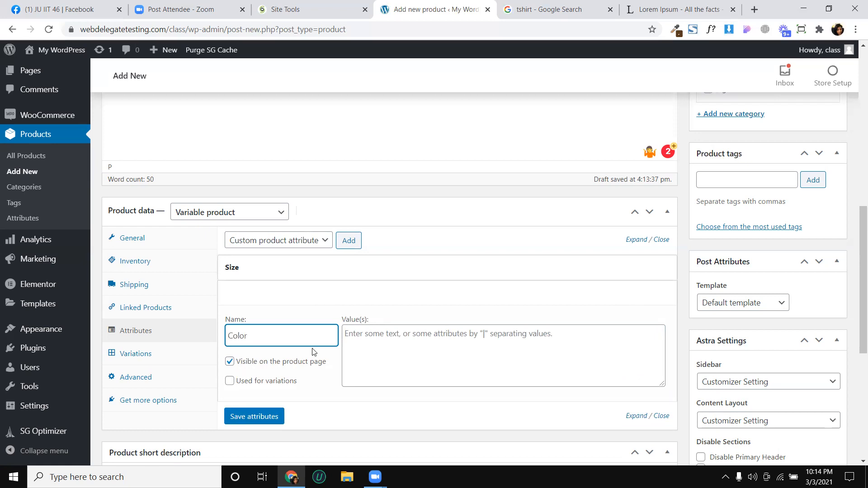
# Step: Give the Color attribute the values White | Blue | Black, use it for variations, and save the attributes
pyautogui.click(377, 337)
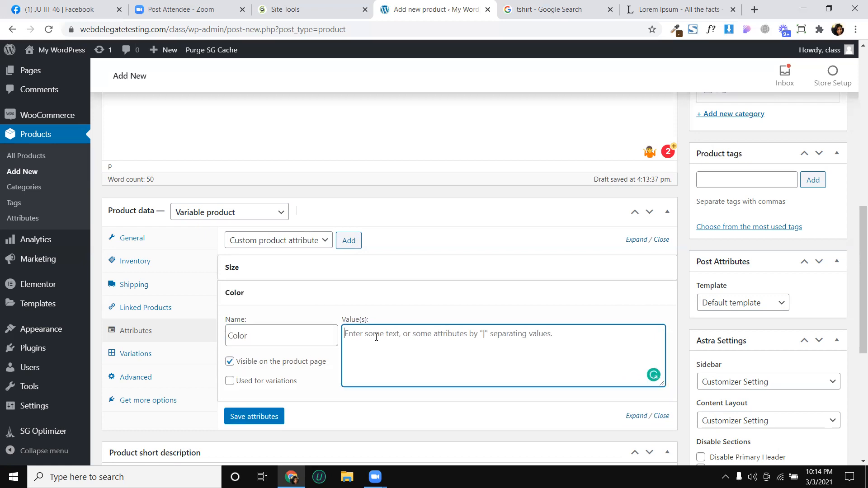
pyautogui.write('White ')
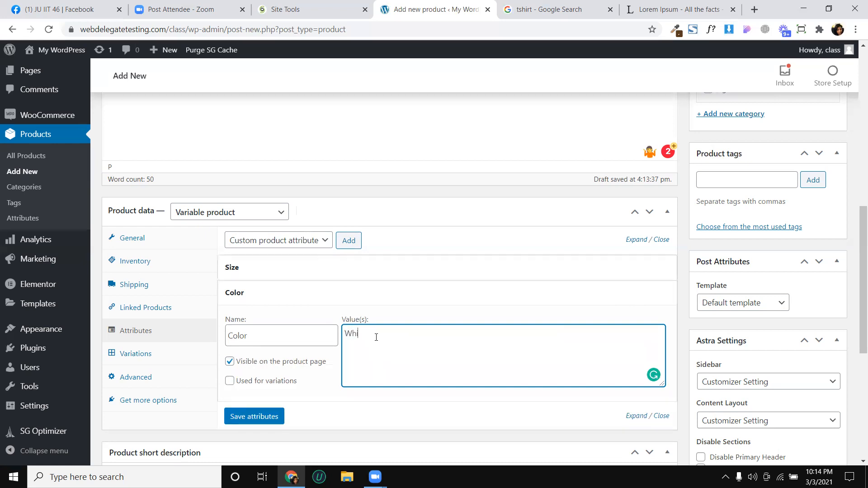
pyautogui.write('| Blue | Black')
pyautogui.click(231, 382)
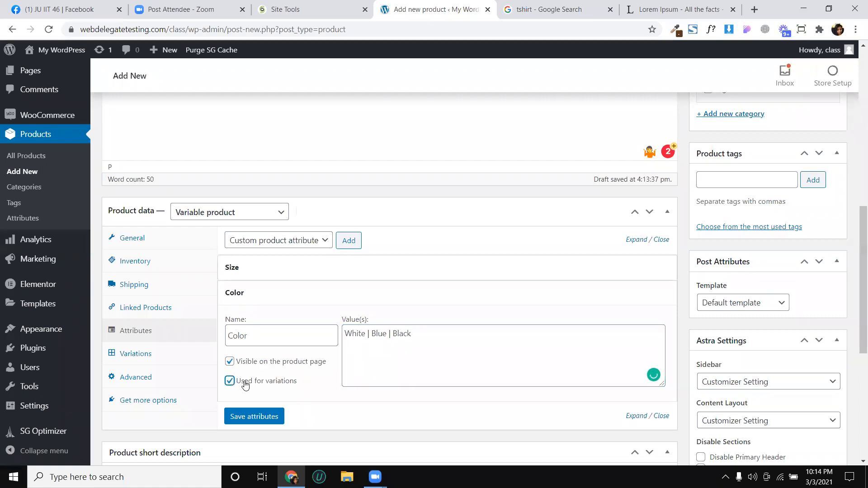
pyautogui.click(256, 415)
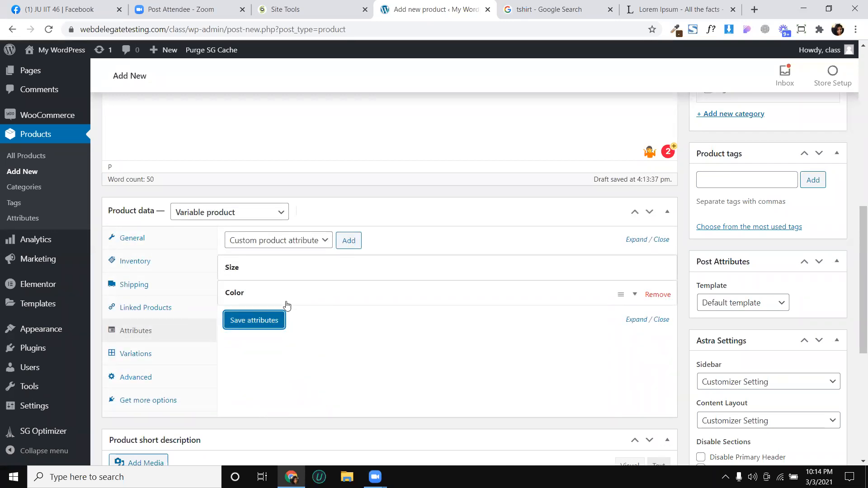
# Step: Create variations from all attributes of the product and accept the confirmations
pyautogui.click(143, 358)
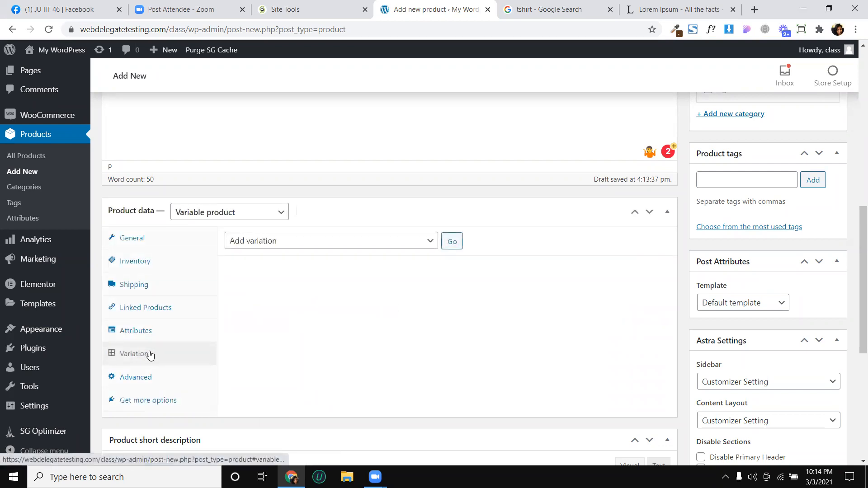
pyautogui.click(262, 241)
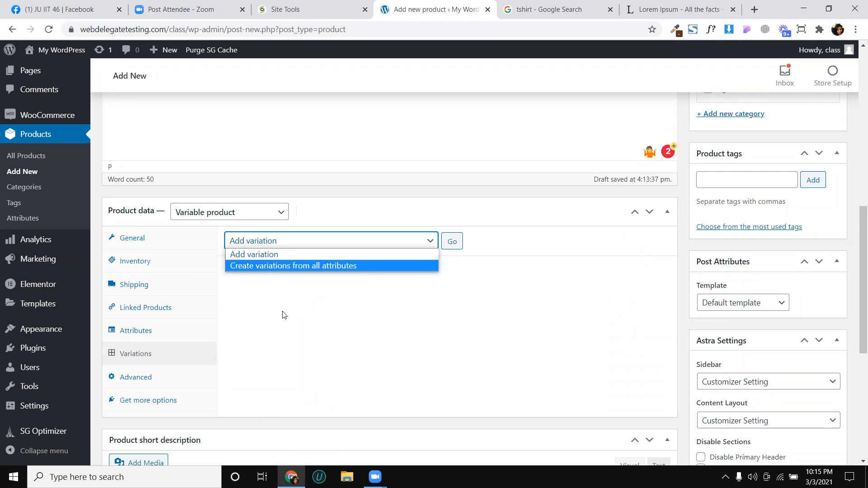
pyautogui.click(287, 266)
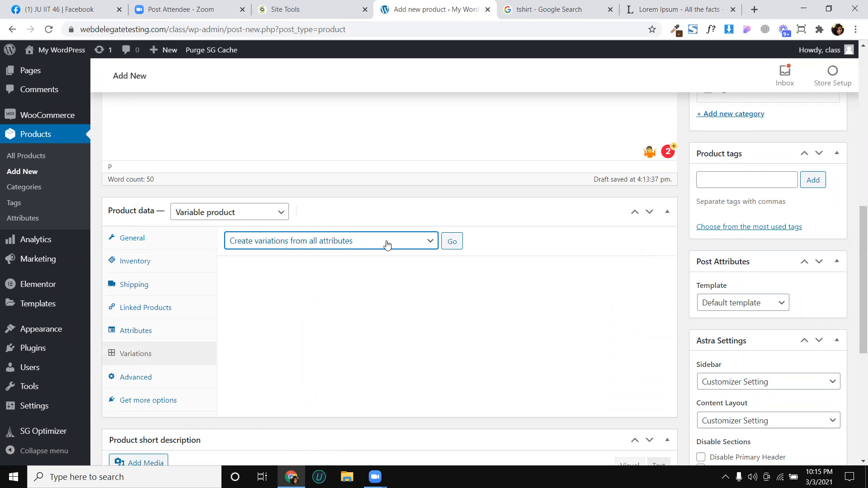
pyautogui.click(452, 241)
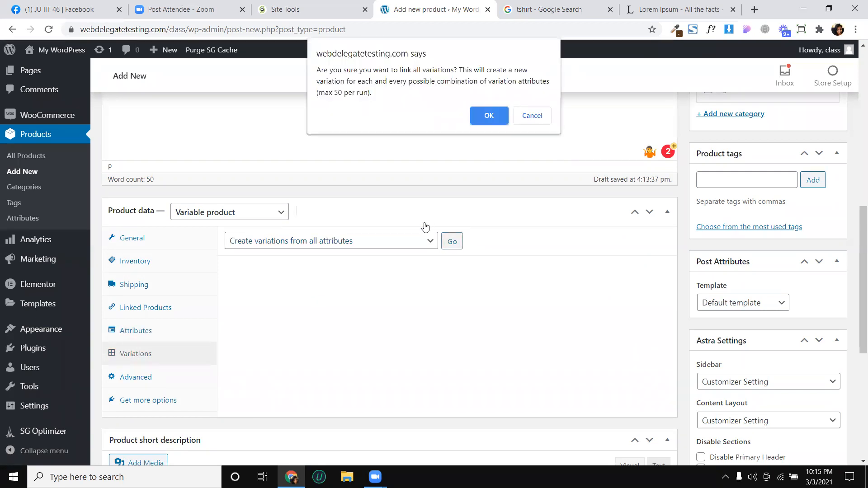
pyautogui.click(487, 116)
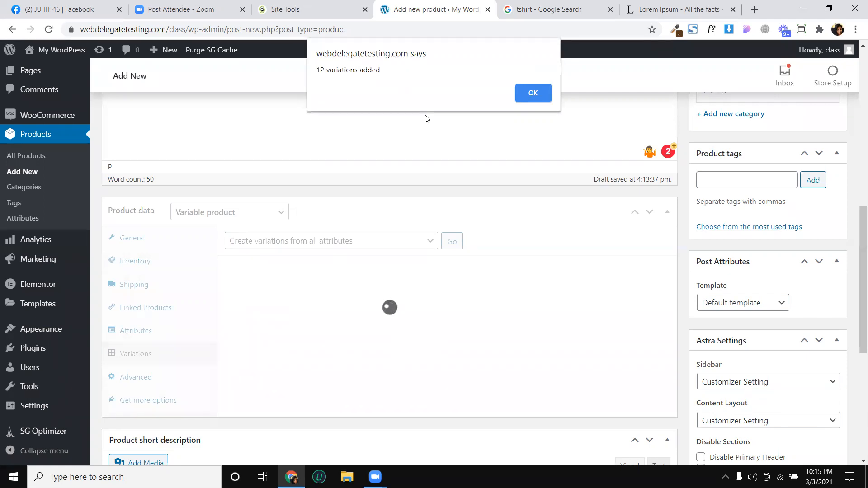
pyautogui.click(519, 93)
# Step: Examine the generated size and color variations and the bulk actions available for them
pyautogui.scroll(-1, 381, 211)
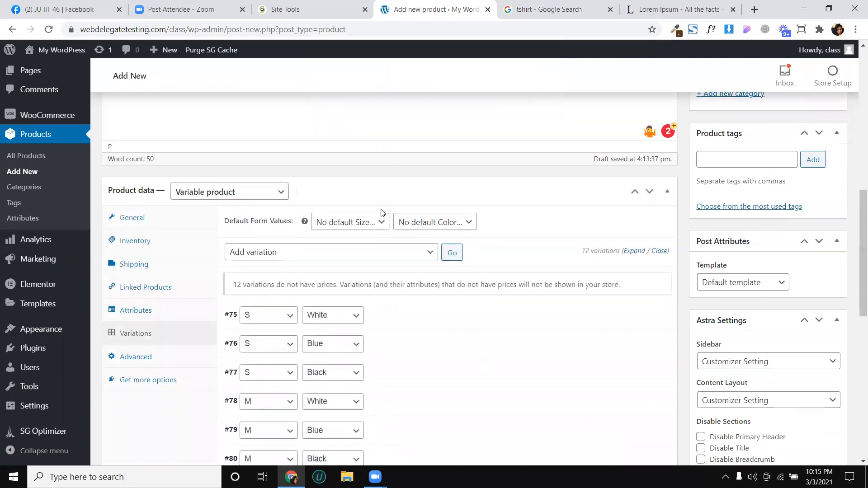
pyautogui.scroll(-3, 381, 212)
pyautogui.click(279, 188)
pyautogui.click(279, 188)
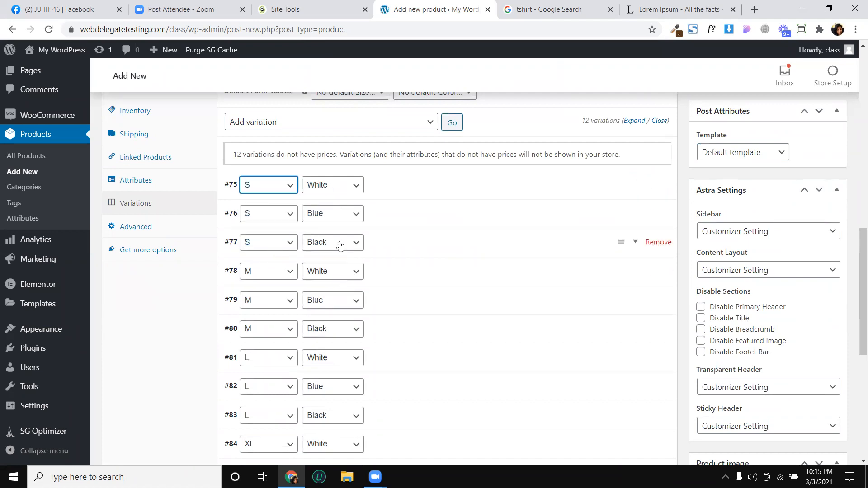
pyautogui.scroll(-5, 339, 322)
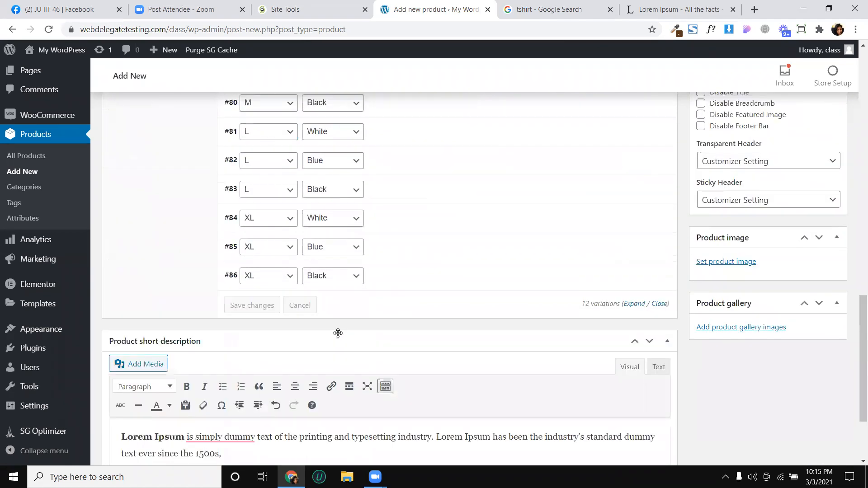
pyautogui.scroll(7, 338, 333)
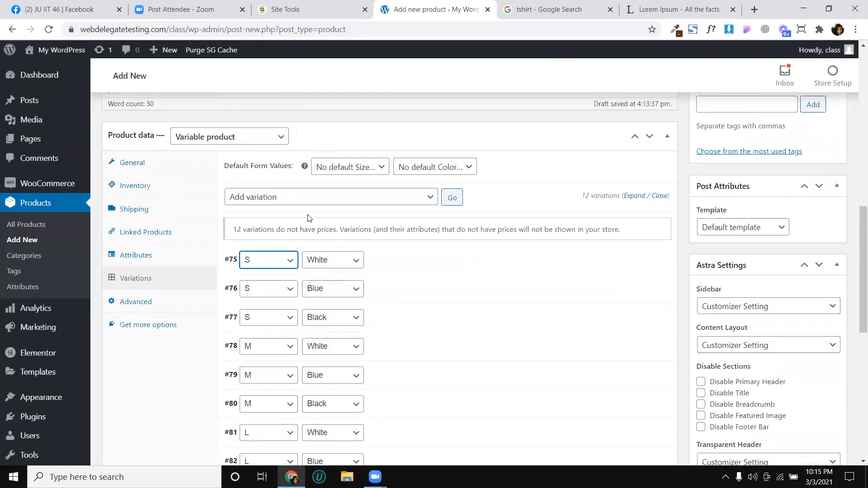
pyautogui.click(304, 199)
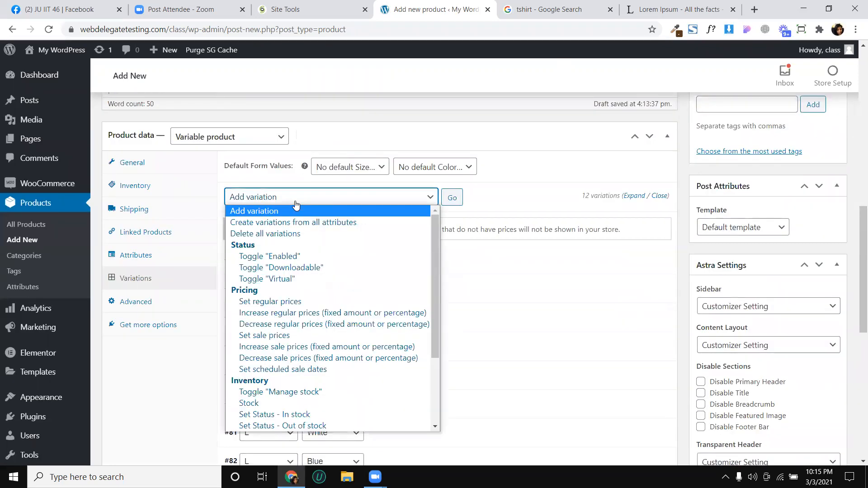
pyautogui.click(307, 213)
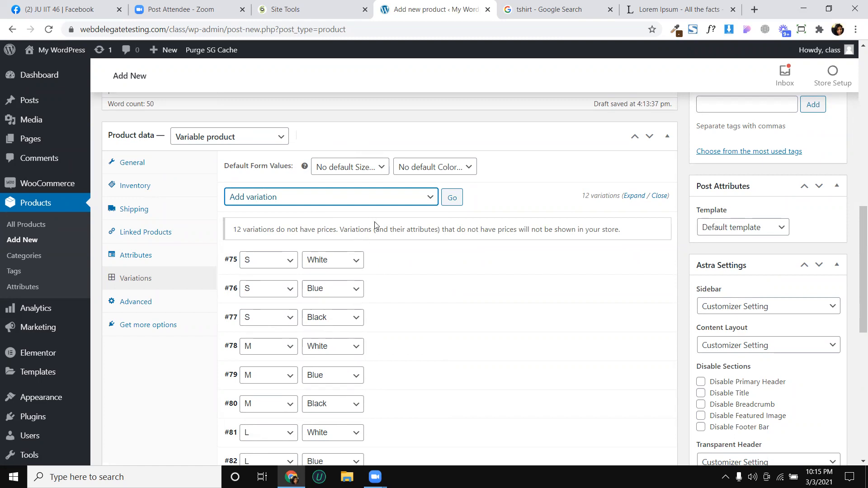
pyautogui.moveTo(275, 267)
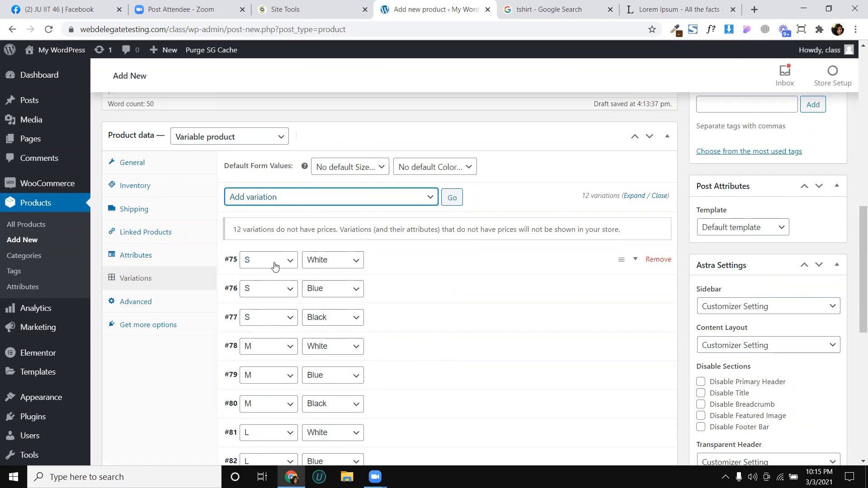
# Step: For the S White variation's image, upload 20200907-tshirt-05.jpg, t-shirt.jpg and the black T-shirt picture from the Desktop folder
pyautogui.click(634, 261)
pyautogui.scroll(-3, 562, 269)
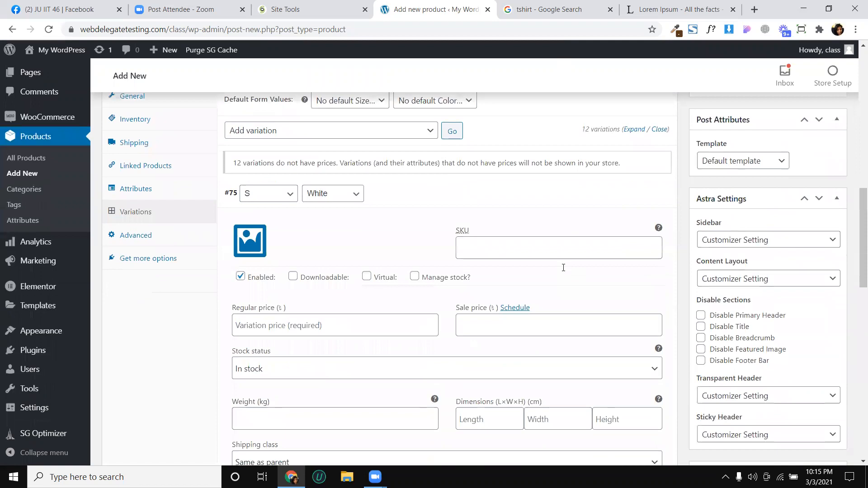
pyautogui.scroll(2, 132, 248)
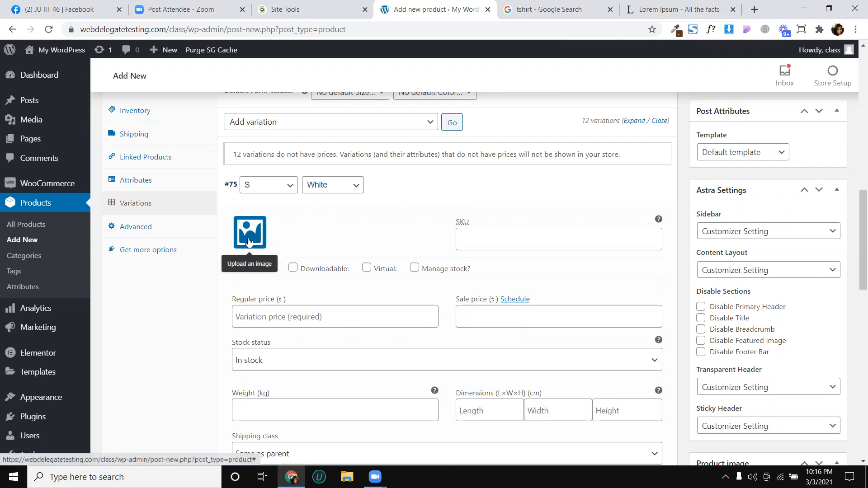
pyautogui.click(248, 238)
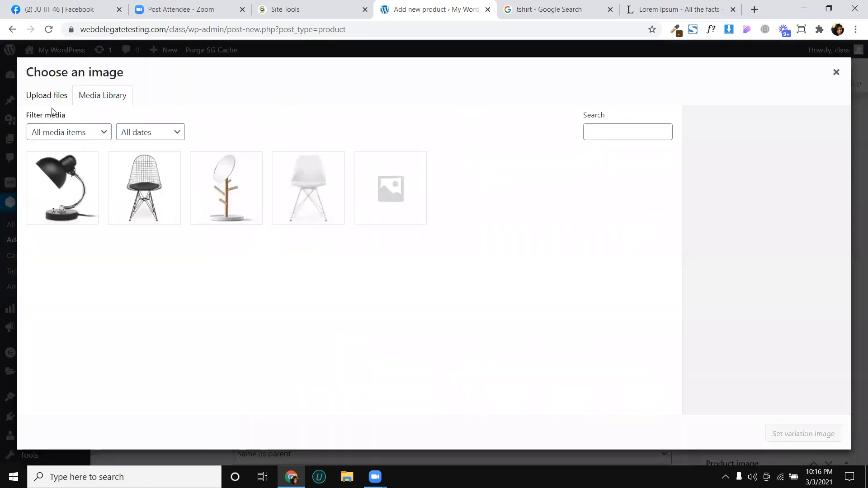
pyautogui.click(54, 97)
pyautogui.click(445, 265)
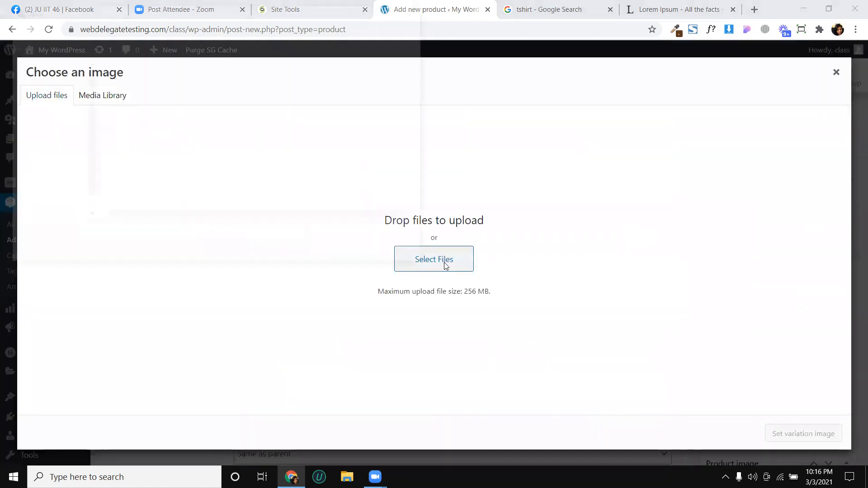
pyautogui.click(45, 97)
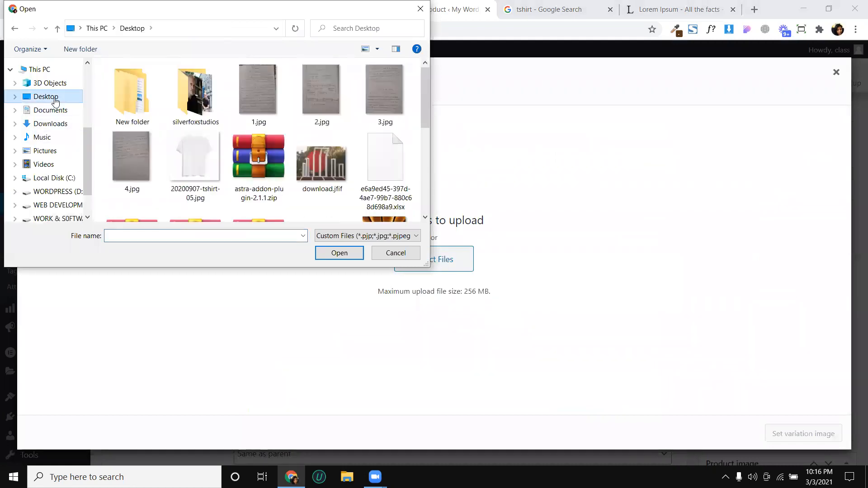
pyautogui.click(215, 169)
pyautogui.moveTo(427, 123); pyautogui.dragTo(426, 209)
pyautogui.keyDown('ctrl'); pyautogui.click(131, 178); pyautogui.keyUp('ctrl')
pyautogui.keyDown('ctrl'); pyautogui.click(195, 169); pyautogui.keyUp('ctrl')
pyautogui.click(339, 253)
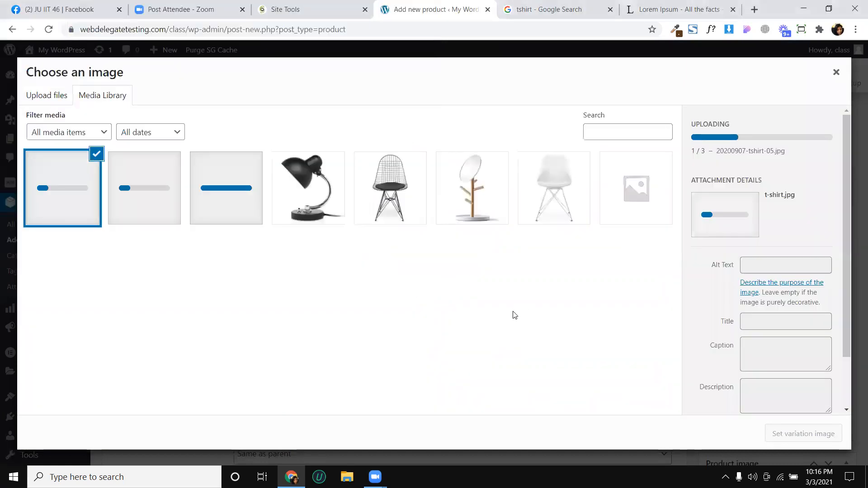
# Step: Set the white T-shirt picture 20200907-tshirt-05.jpg as the S White variation's image
pyautogui.click(252, 188)
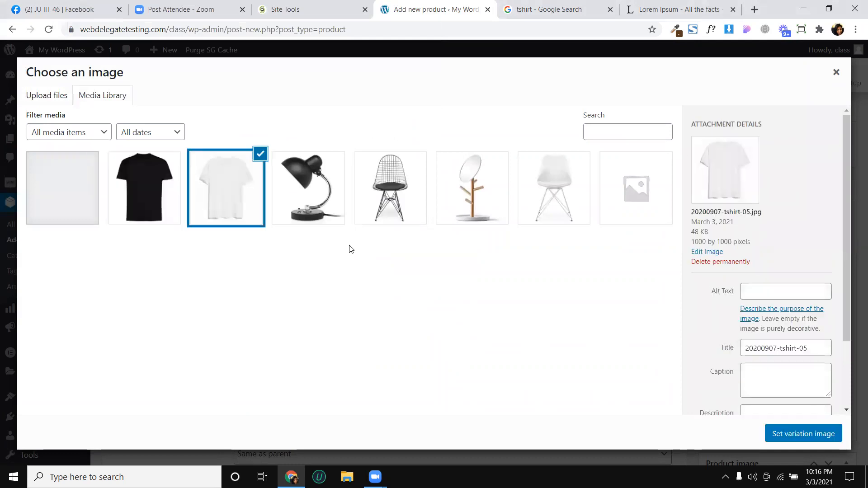
pyautogui.click(777, 434)
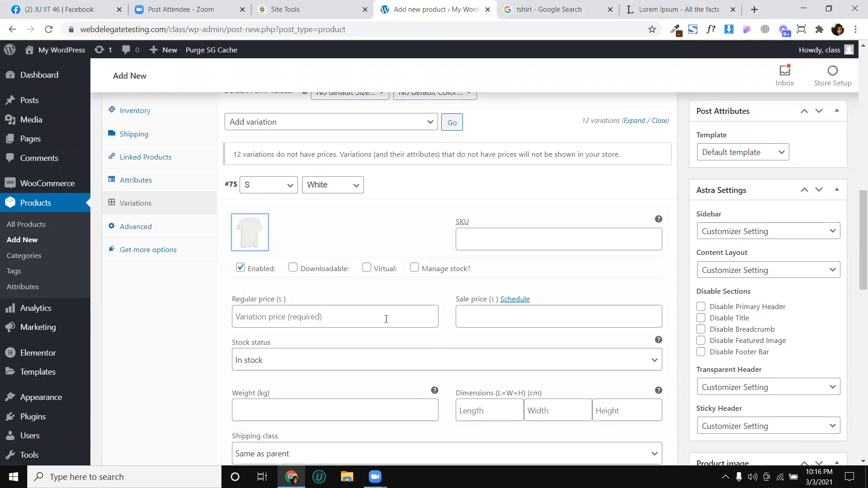
pyautogui.scroll(-2, 386, 319)
pyautogui.scroll(4, 508, 225)
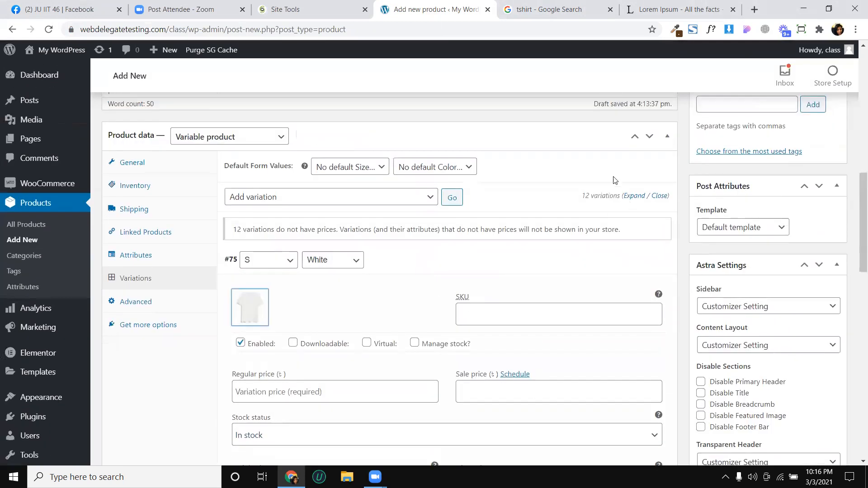
# Step: Move the Product data panel up, and try to bring it back by reordering and toggling the Product short description panel
pyautogui.click(634, 137)
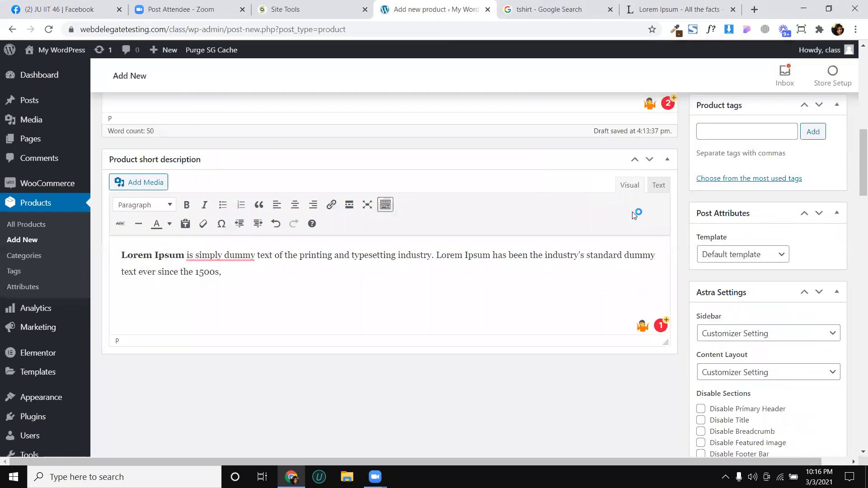
pyautogui.click(649, 160)
pyautogui.scroll(7, 647, 166)
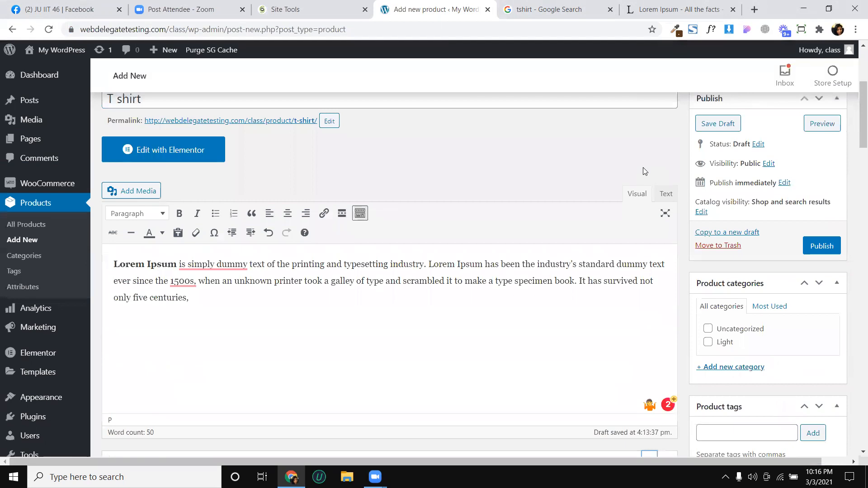
pyautogui.scroll(-5, 645, 171)
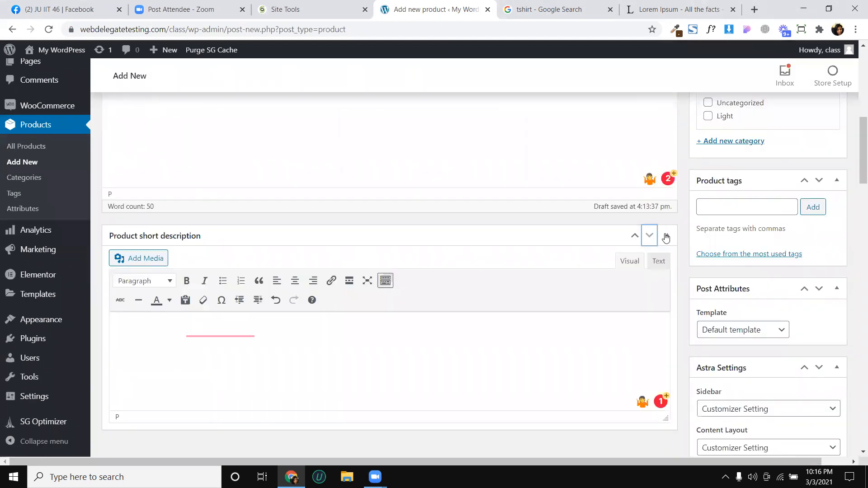
pyautogui.click(665, 237)
pyautogui.click(666, 237)
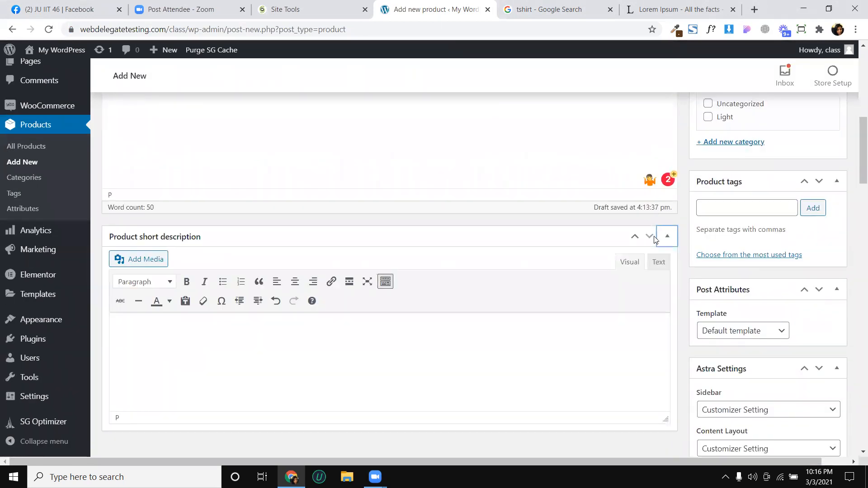
pyautogui.scroll(-9, 653, 240)
pyautogui.scroll(5, 645, 238)
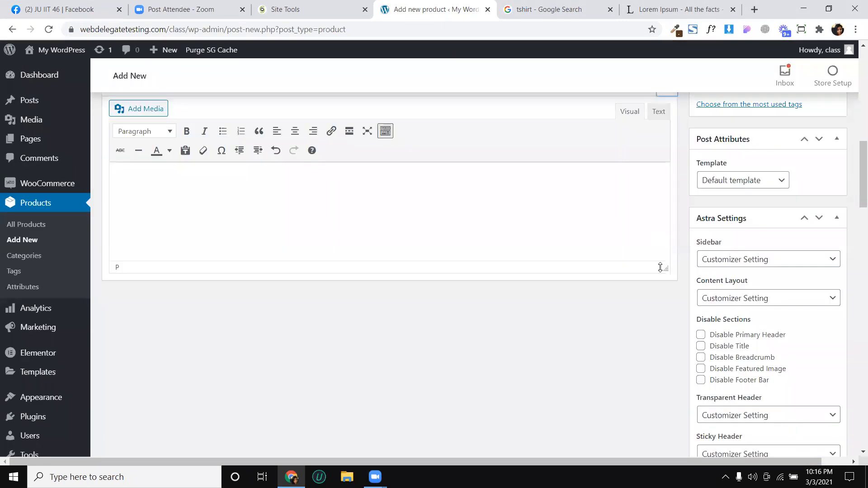
pyautogui.scroll(3, 661, 271)
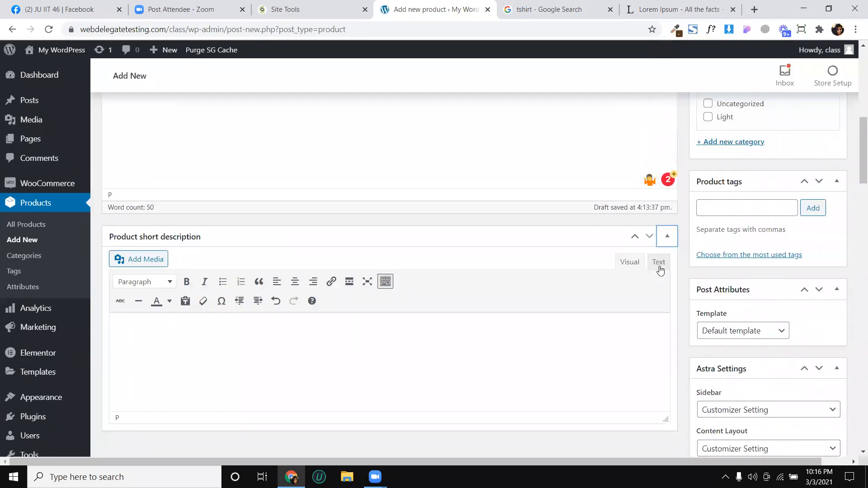
pyautogui.click(648, 236)
# Step: Publish the T shirt product
pyautogui.scroll(4, 647, 235)
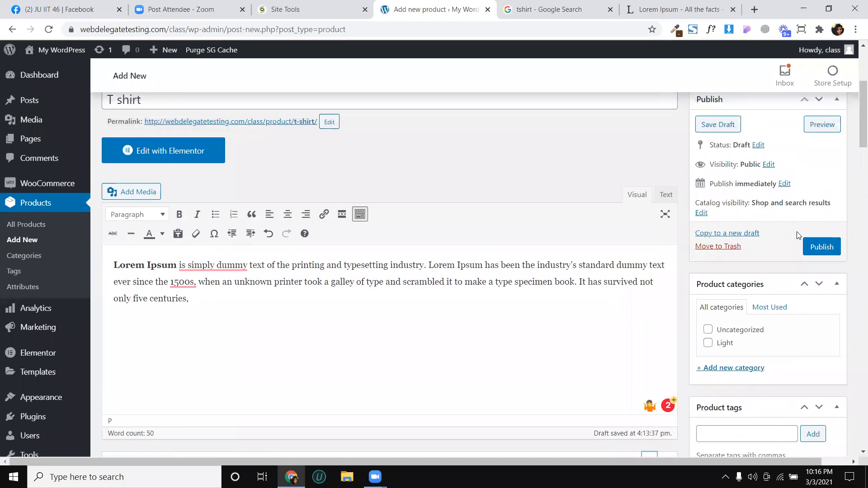
pyautogui.click(809, 251)
pyautogui.scroll(-5, 759, 202)
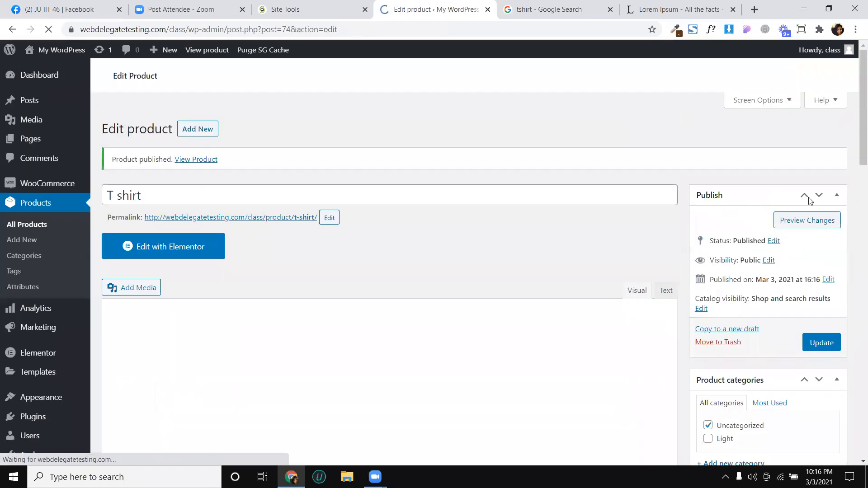
# Step: Look through the published product's edit page for the Product data panel and collapse the Product short description panel
pyautogui.scroll(-6, 813, 209)
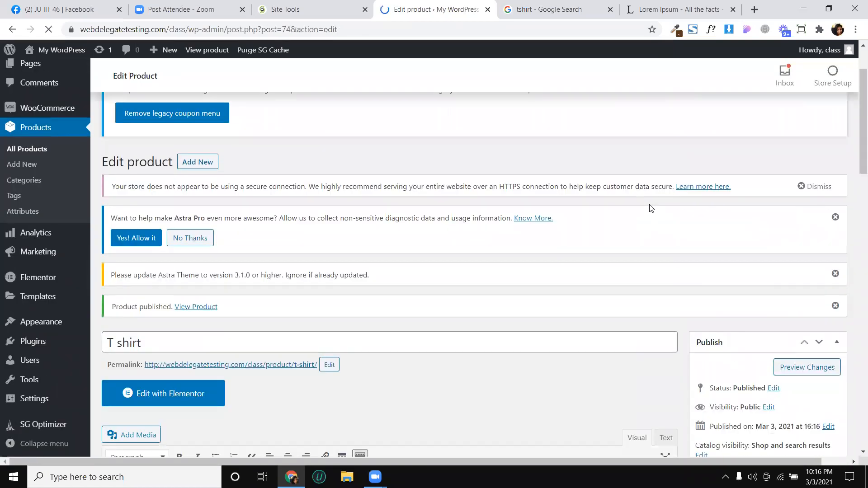
pyautogui.scroll(-4, 650, 207)
pyautogui.scroll(-5, 650, 206)
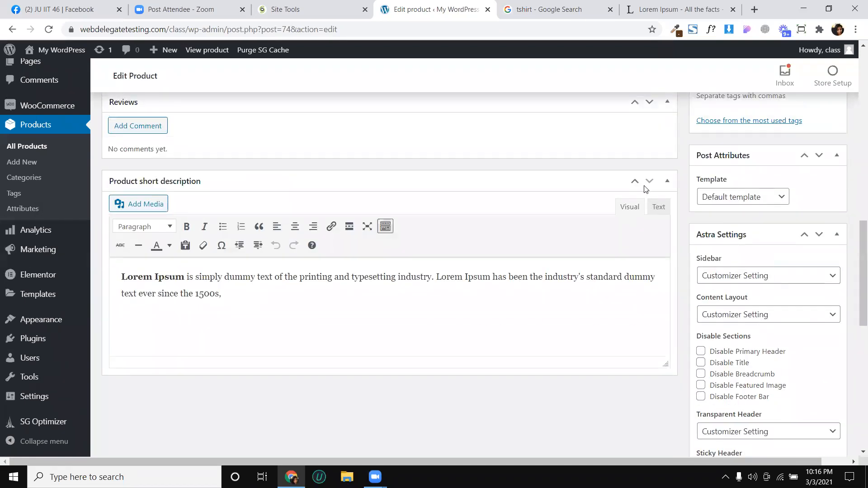
pyautogui.click(666, 181)
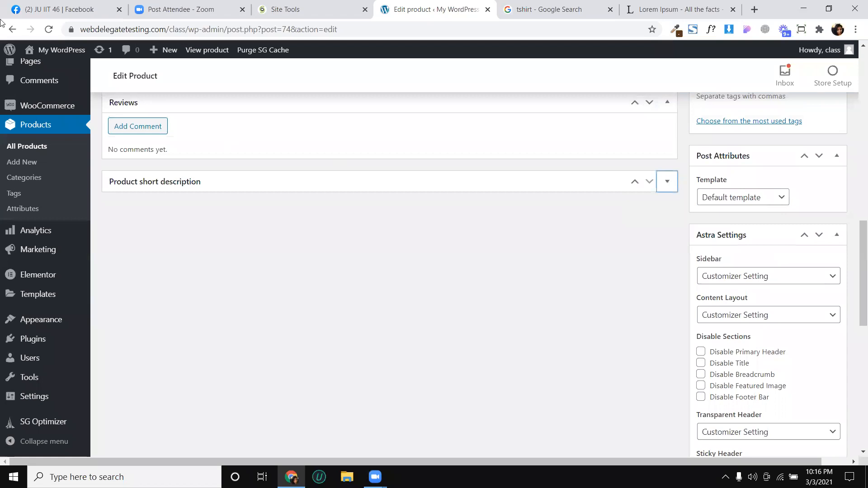
pyautogui.scroll(1, 519, 248)
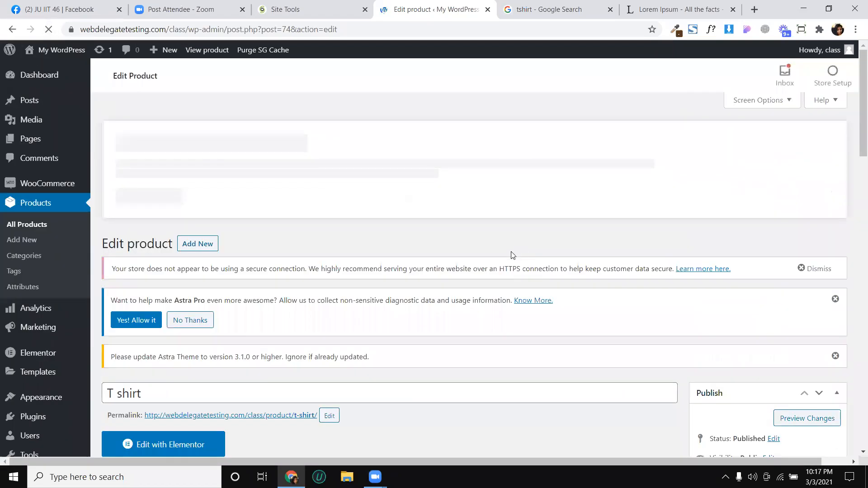
# Step: Try to move the Reviews panel down, and expand the Product short description panel
pyautogui.scroll(-2, 479, 247)
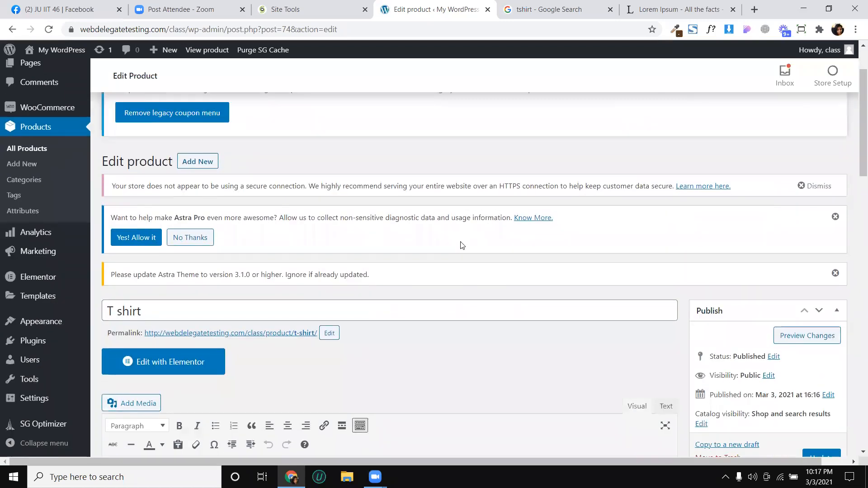
pyautogui.scroll(-3, 461, 246)
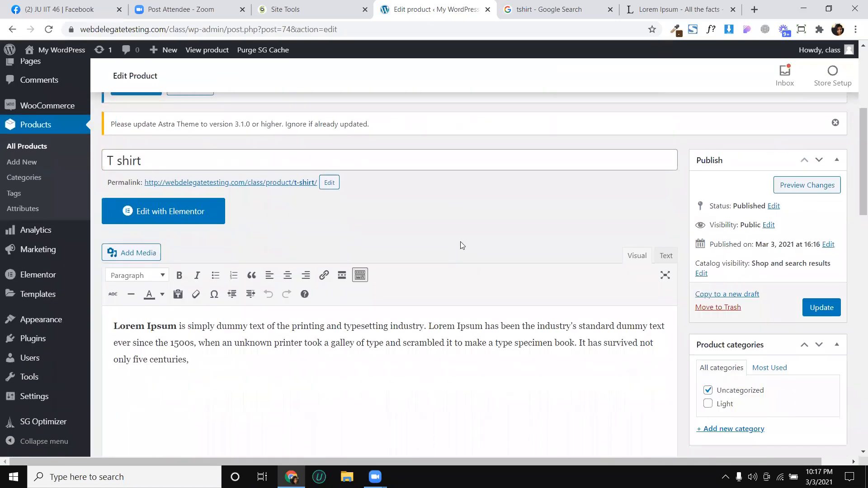
pyautogui.scroll(-6, 460, 242)
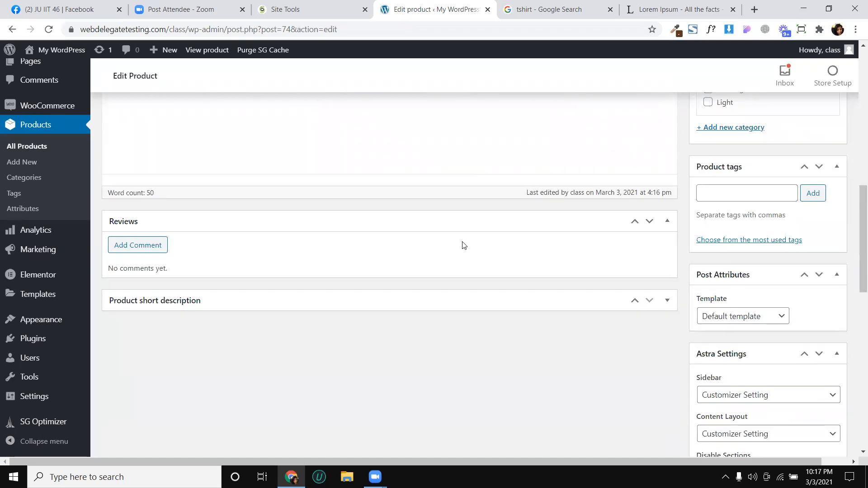
pyautogui.click(649, 223)
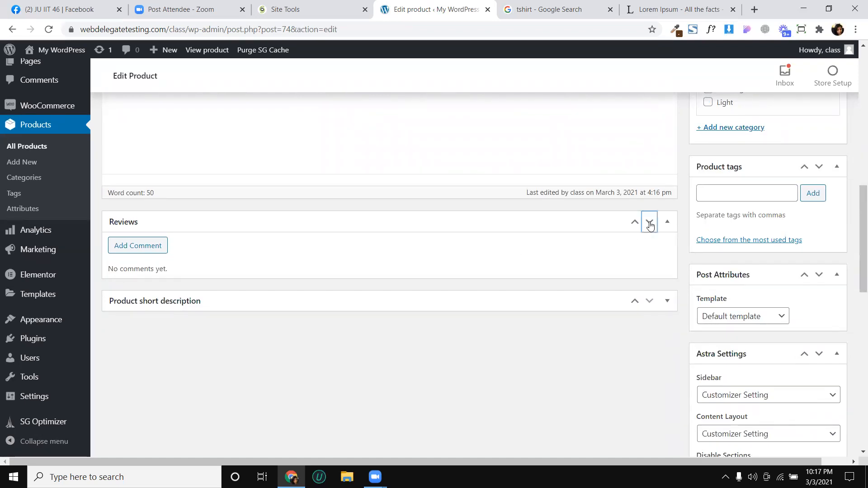
pyautogui.click(668, 301)
pyautogui.scroll(-5, 555, 279)
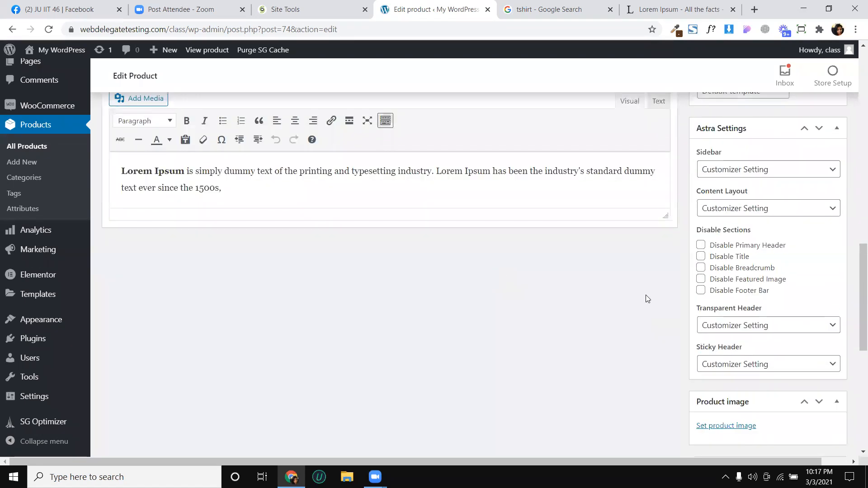
pyautogui.scroll(5, 647, 298)
pyautogui.scroll(5, 670, 302)
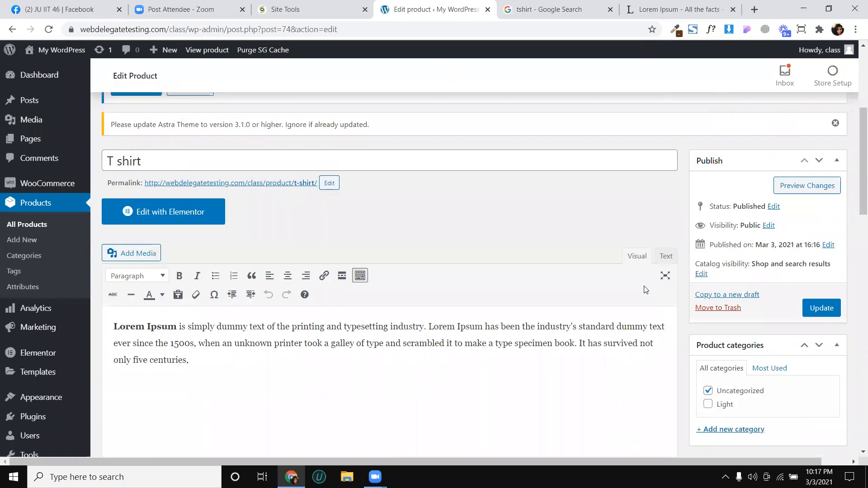
# Step: Dismiss the notice about the store's insecure connection on the product edit page
pyautogui.scroll(3, 658, 293)
pyautogui.scroll(2, 646, 290)
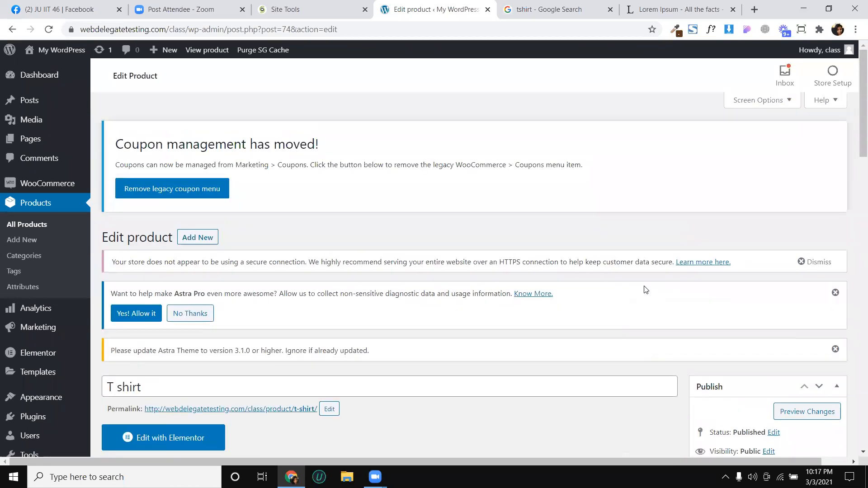
pyautogui.click(802, 266)
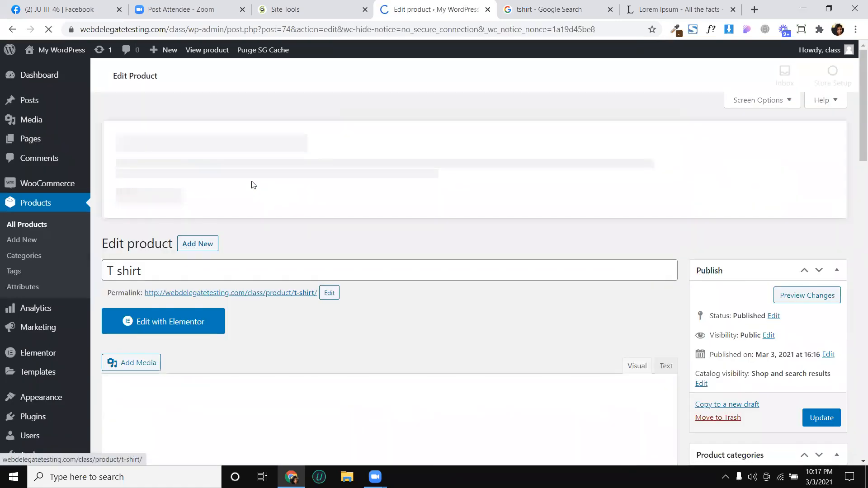
# Step: Look for the missing product data settings on the edit page and on the store's product attributes page
pyautogui.scroll(-5, 253, 185)
pyautogui.scroll(-3, 253, 185)
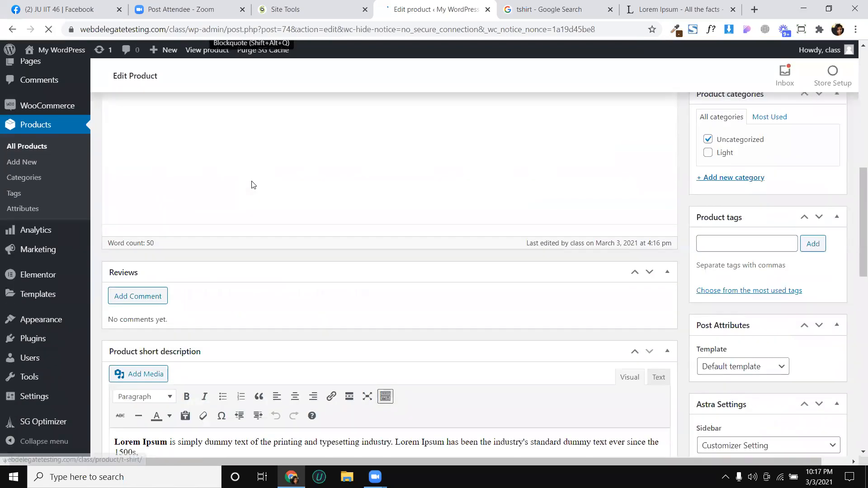
pyautogui.scroll(-2, 254, 185)
pyautogui.scroll(-4, 251, 182)
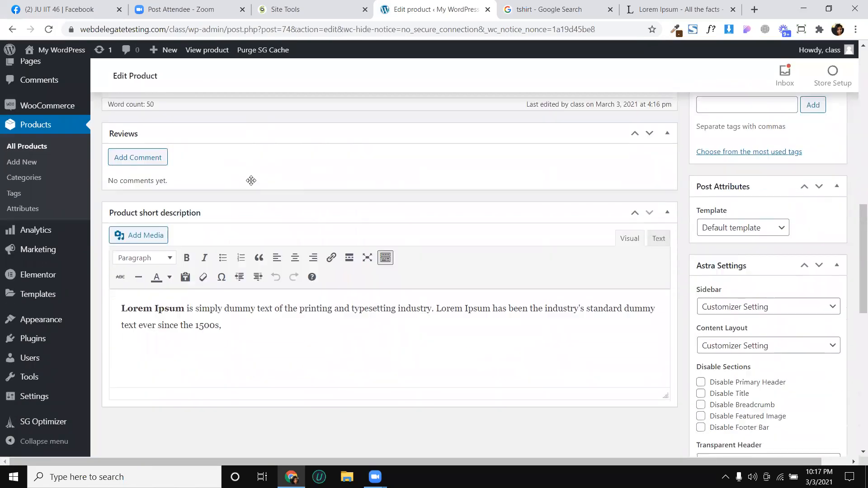
pyautogui.scroll(4, 251, 182)
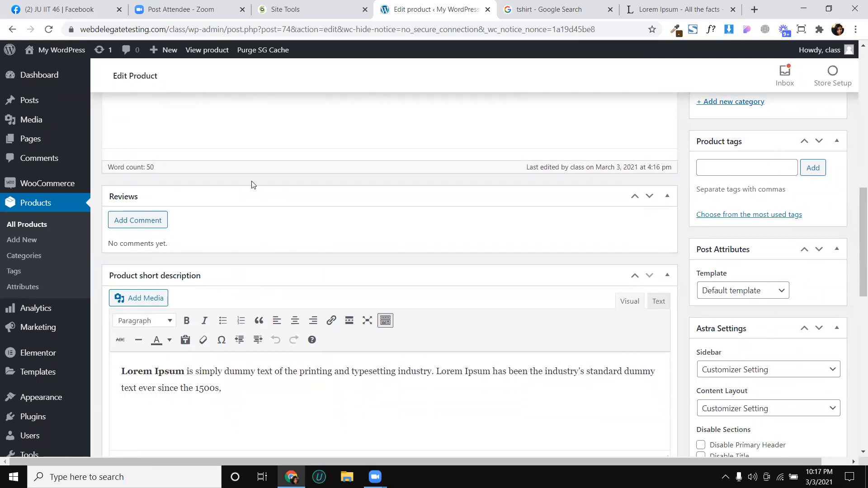
pyautogui.click(34, 287)
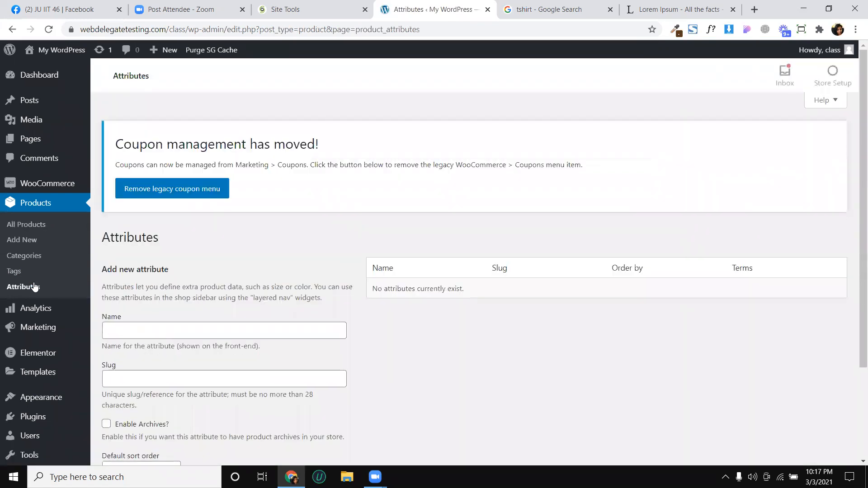
pyautogui.scroll(-2, 158, 279)
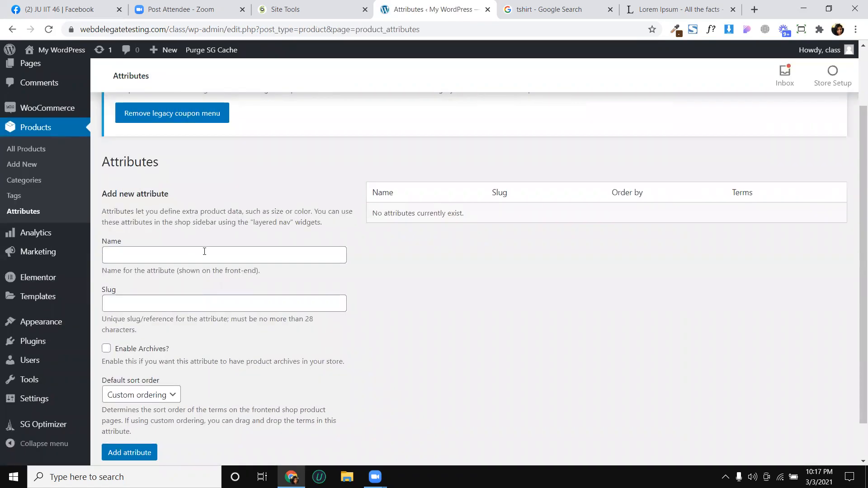
pyautogui.scroll(-1, 205, 252)
pyautogui.scroll(3, 204, 251)
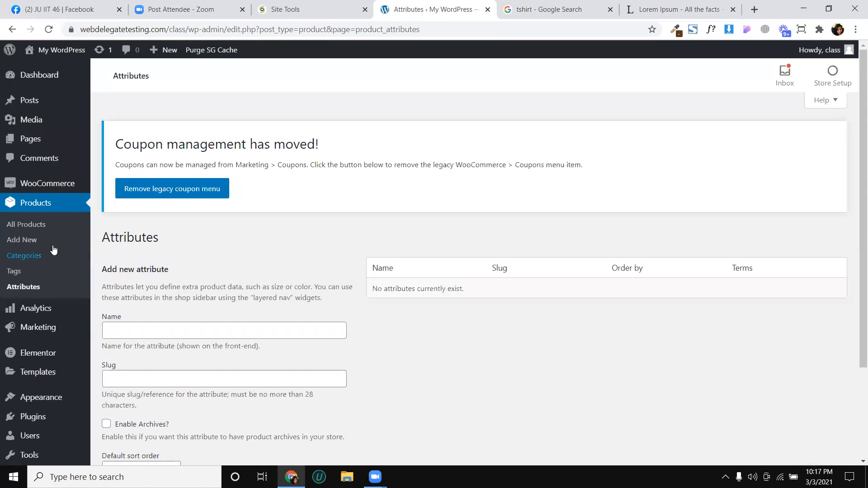
# Step: From the list of all products, open the T shirt product for editing in a new browser tab
pyautogui.click(39, 243)
pyautogui.click(39, 224)
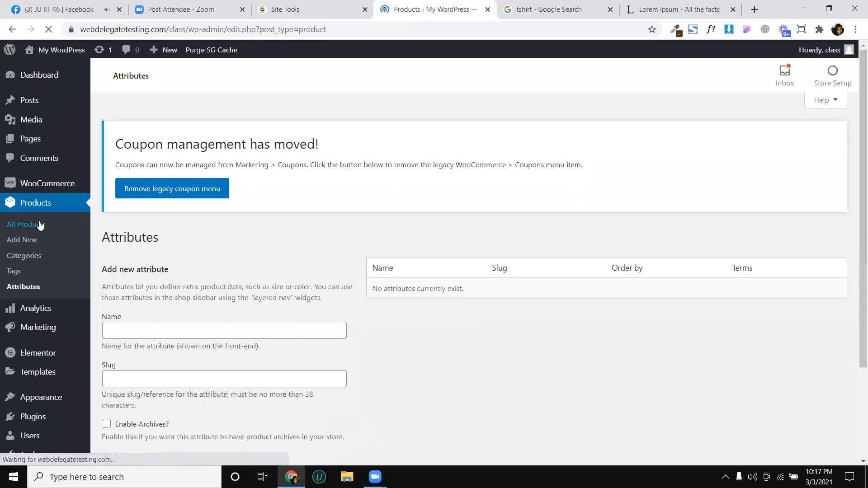
pyautogui.scroll(-2, 199, 249)
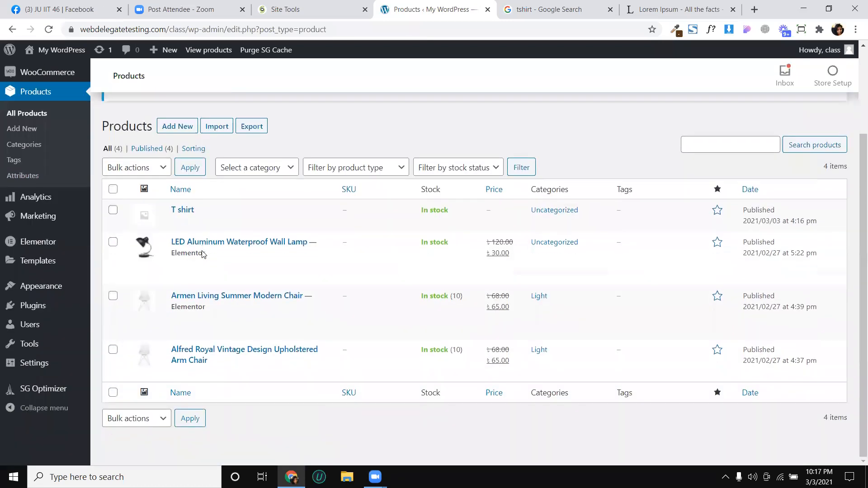
pyautogui.rightClick(205, 225)
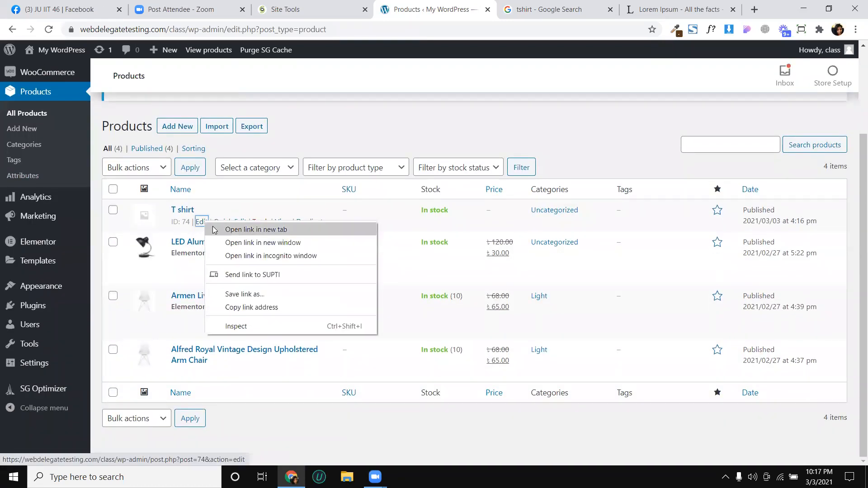
pyautogui.click(235, 231)
pyautogui.click(479, 9)
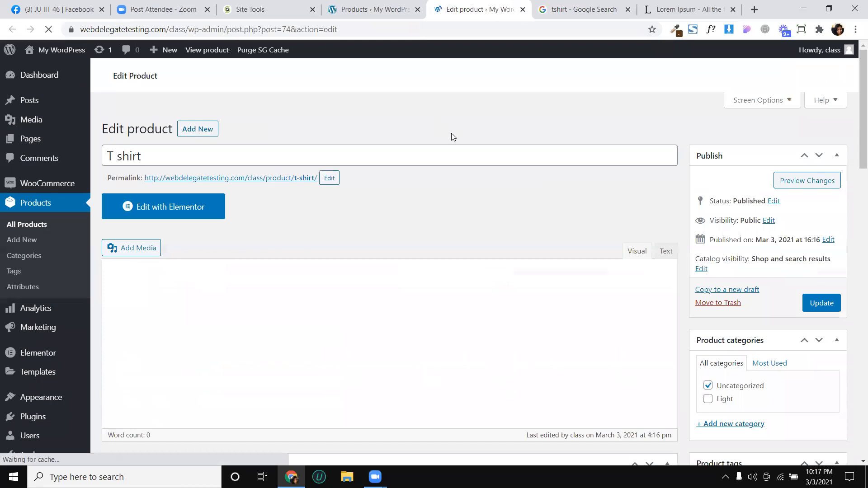
# Step: Move the Product data panel from the sidebar column into the main column, below the Product short description panel
pyautogui.scroll(-5, 469, 156)
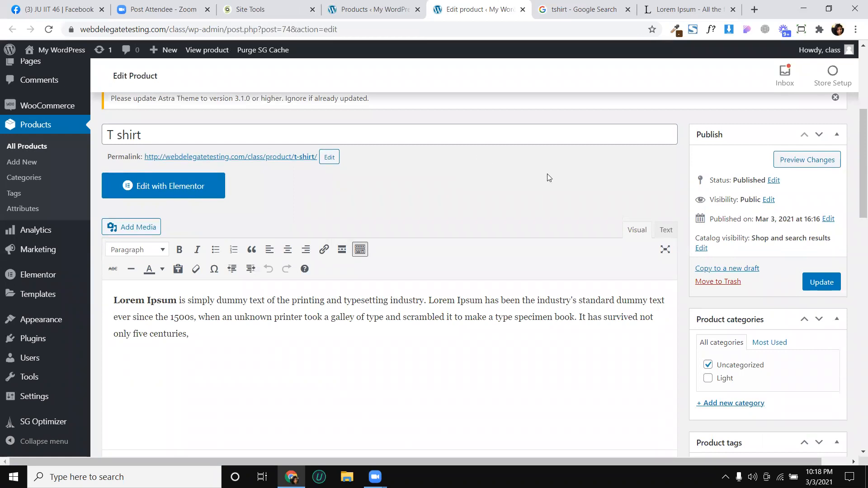
pyautogui.scroll(-2, 550, 179)
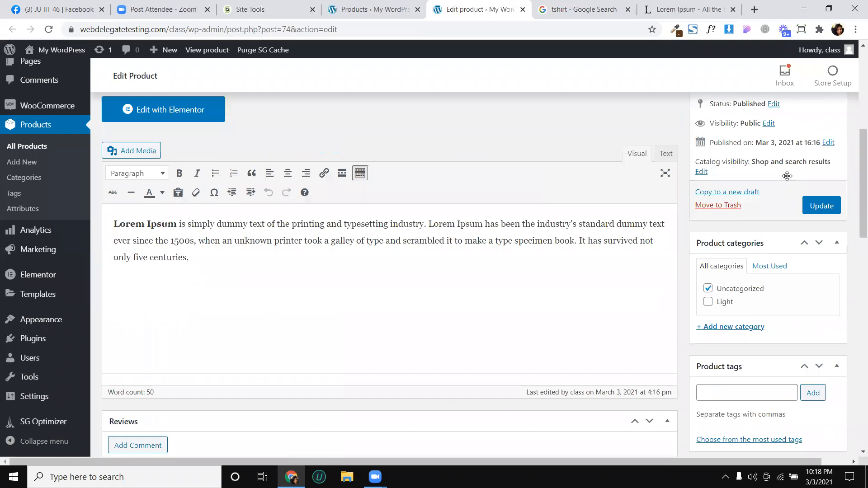
pyautogui.scroll(-2, 788, 178)
pyautogui.scroll(-10, 616, 189)
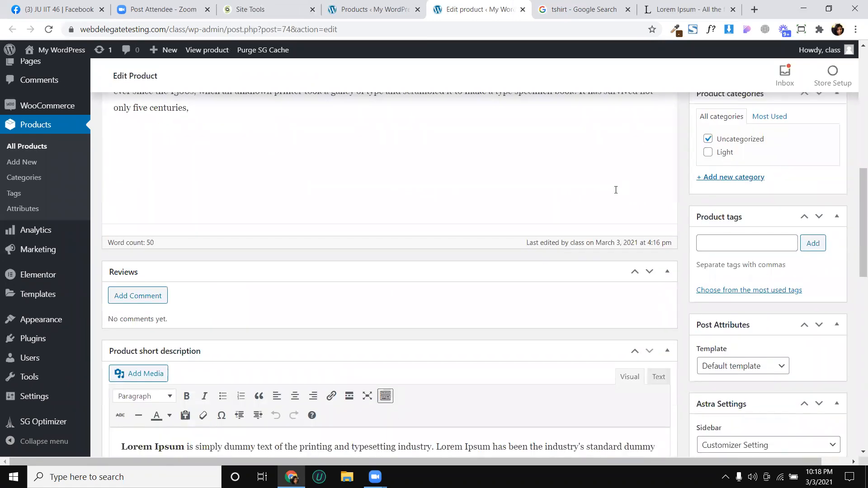
pyautogui.scroll(-6, 675, 256)
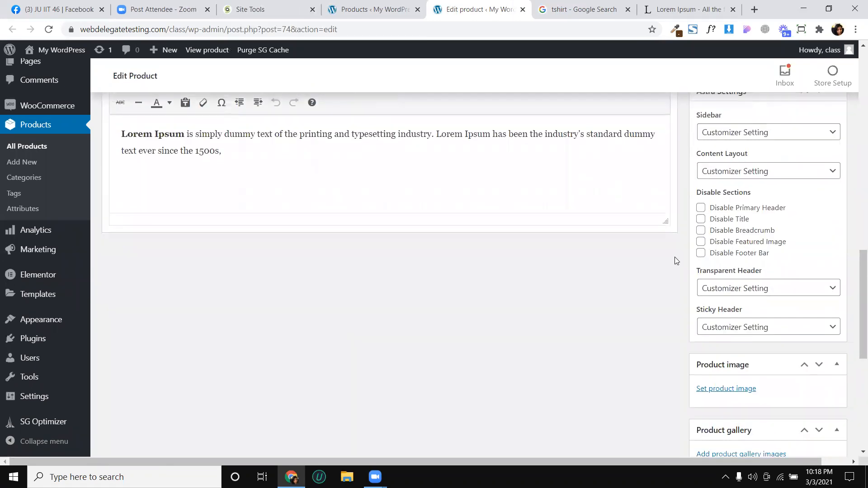
pyautogui.scroll(-1, 742, 287)
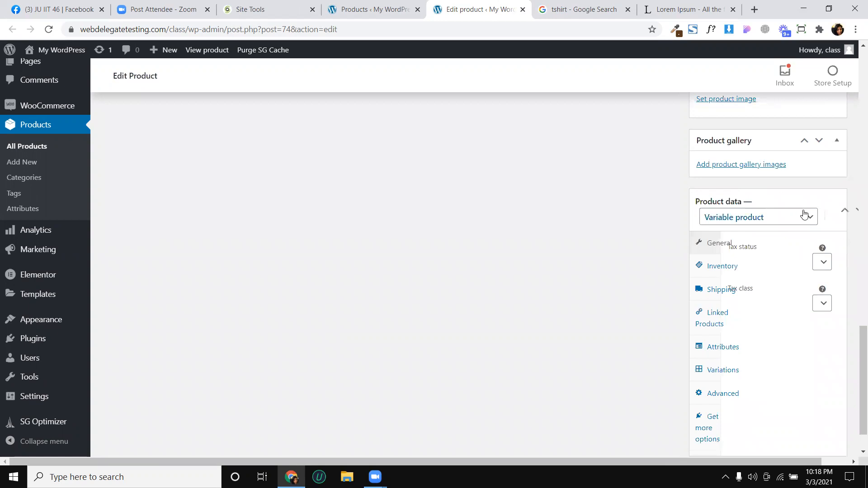
pyautogui.scroll(-1, 832, 218)
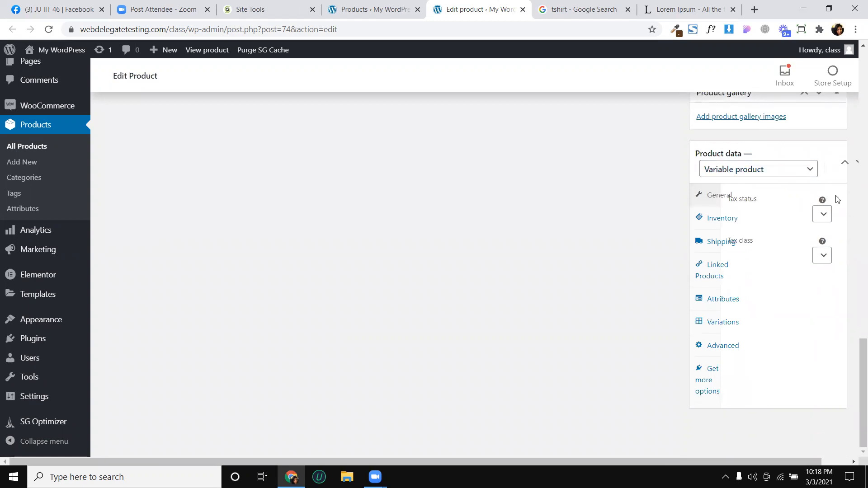
pyautogui.moveTo(844, 169); pyautogui.dragTo(469, 196)
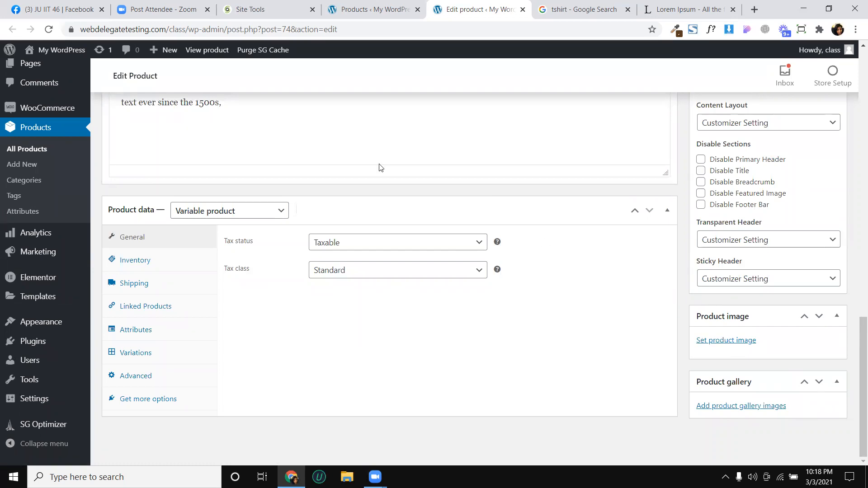
# Step: Show the T shirt's variations in the Product data panel and expand the S White variation's settings
pyautogui.scroll(3, 752, 179)
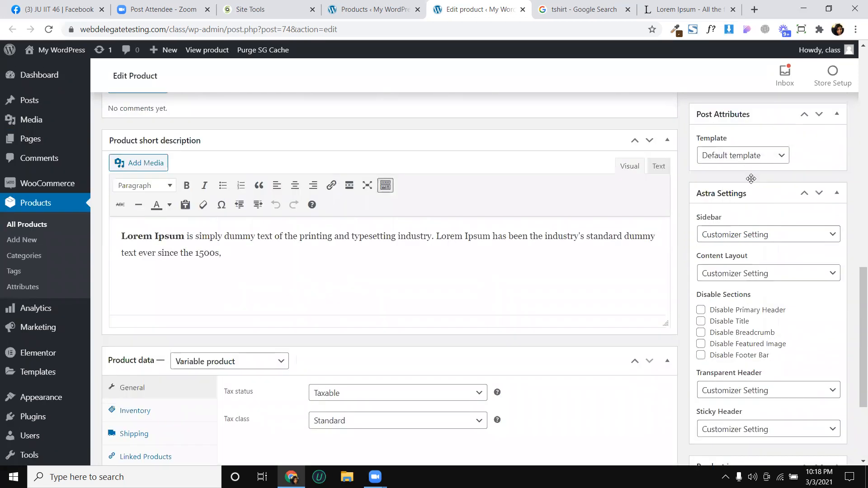
pyautogui.scroll(-2, 744, 184)
pyautogui.scroll(-2, 563, 223)
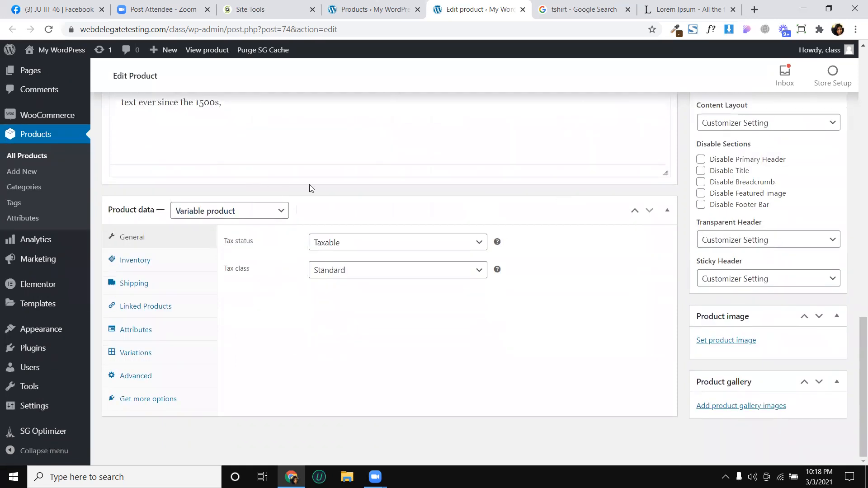
pyautogui.click(147, 356)
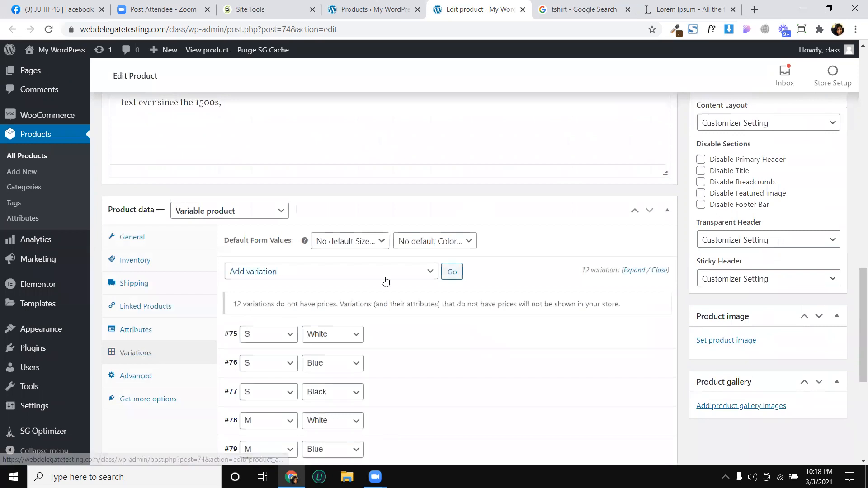
pyautogui.scroll(-2, 384, 281)
pyautogui.scroll(-1, 365, 245)
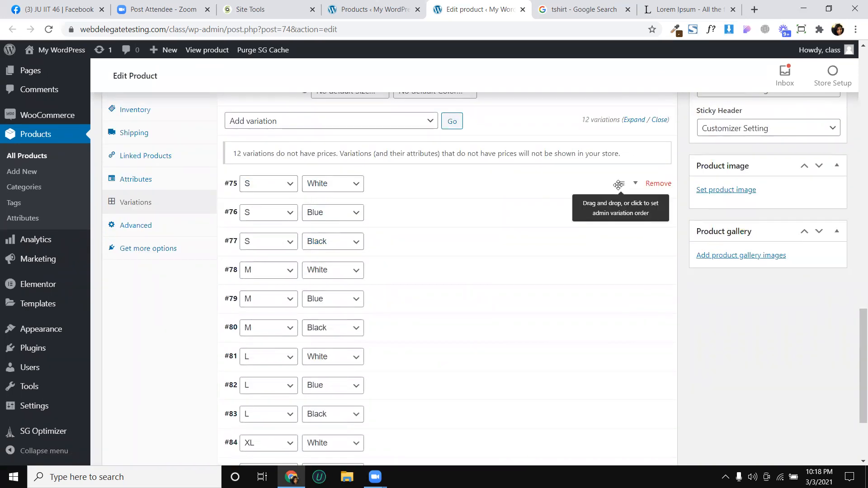
pyautogui.click(615, 189)
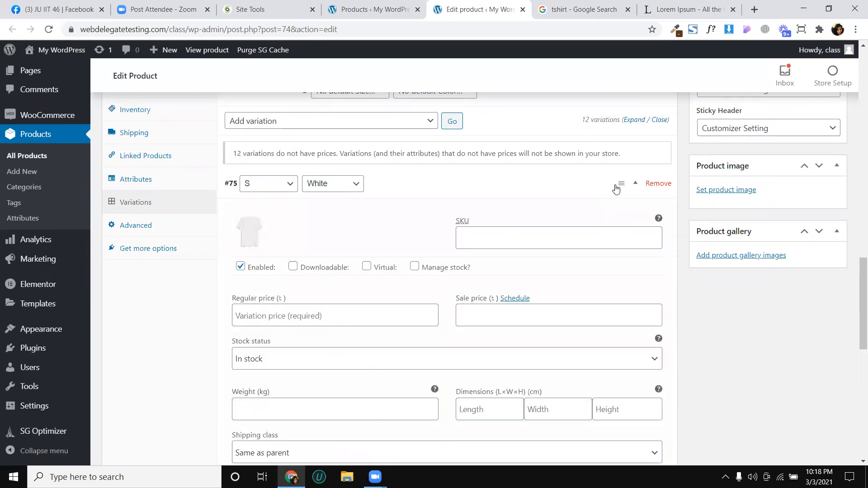
pyautogui.scroll(-2, 271, 290)
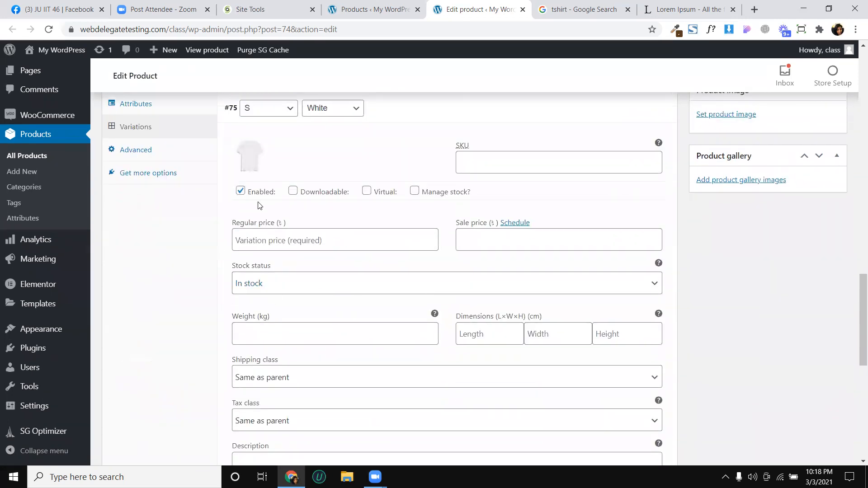
# Step: Collapse the S White variation's settings in the variations list
pyautogui.click(265, 239)
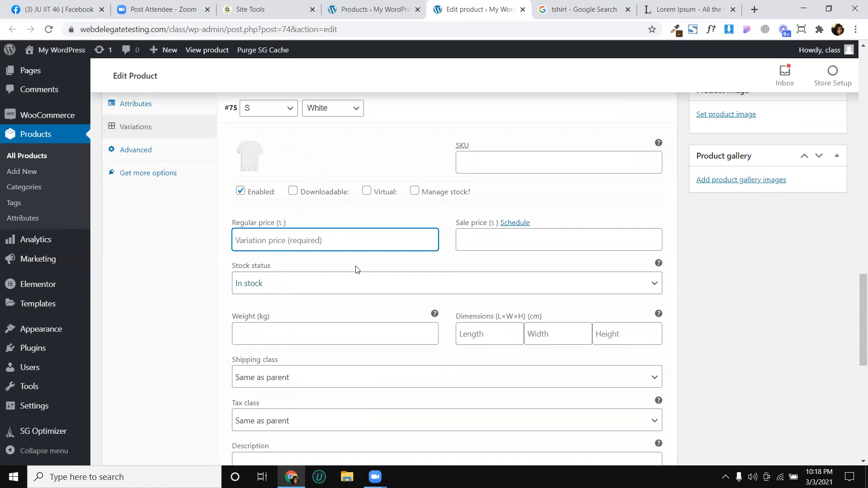
pyautogui.scroll(4, 356, 270)
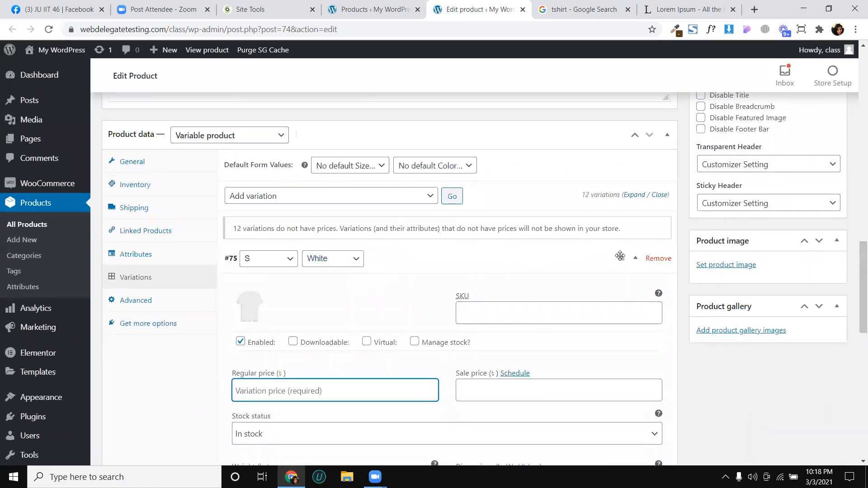
pyautogui.click(633, 263)
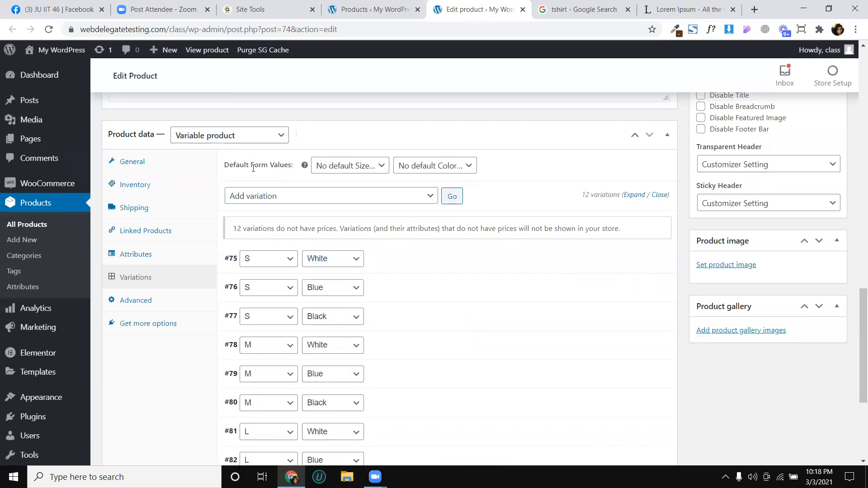
# Step: Set the variations' default form values to size S and color White
pyautogui.moveTo(240, 165); pyautogui.dragTo(285, 166)
pyautogui.click(285, 167)
pyautogui.click(335, 169)
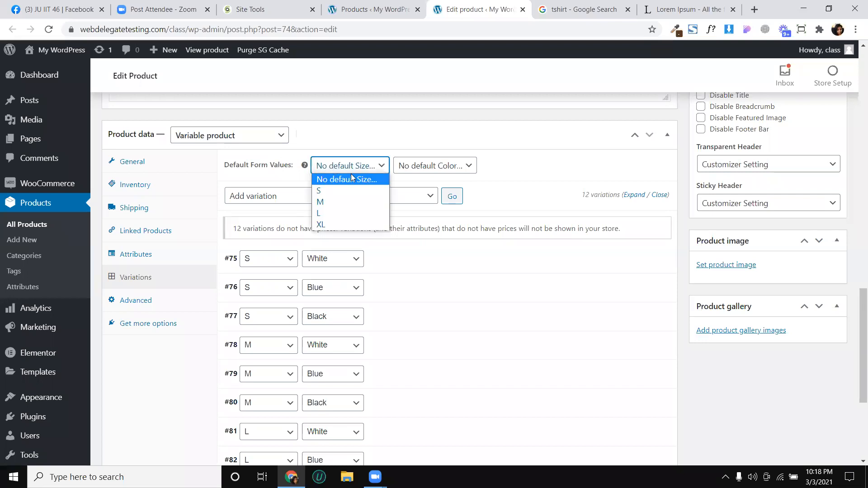
pyautogui.click(336, 187)
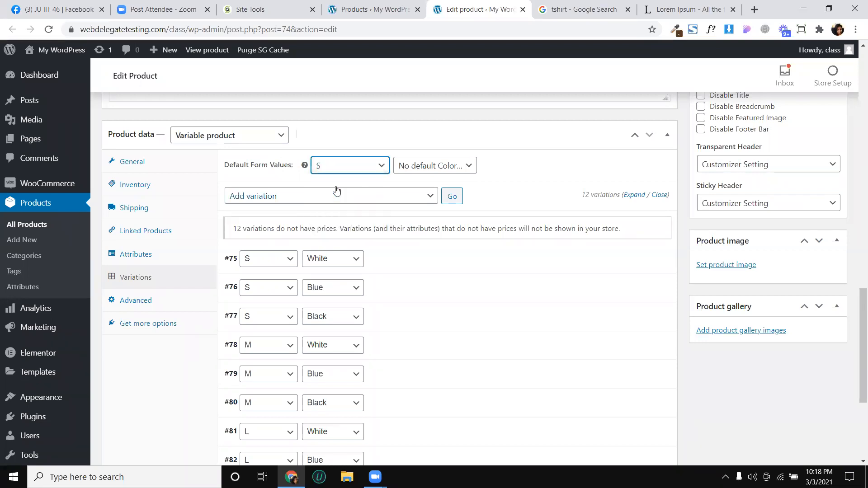
pyautogui.click(418, 166)
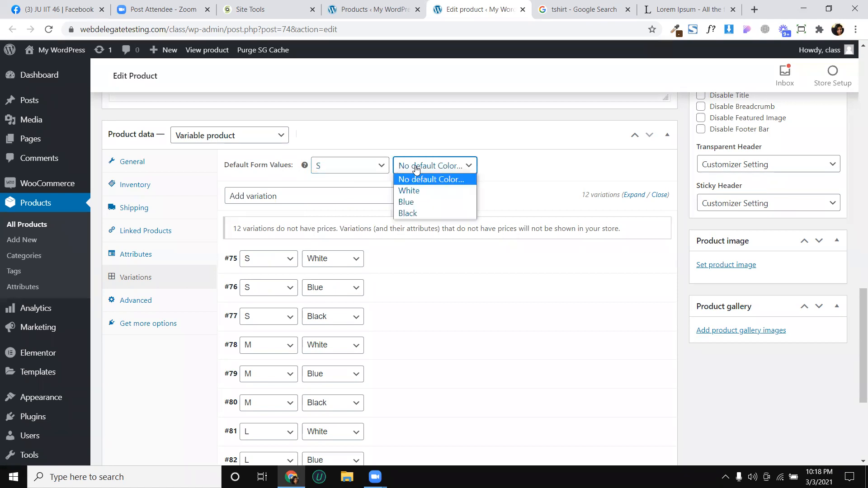
pyautogui.click(420, 192)
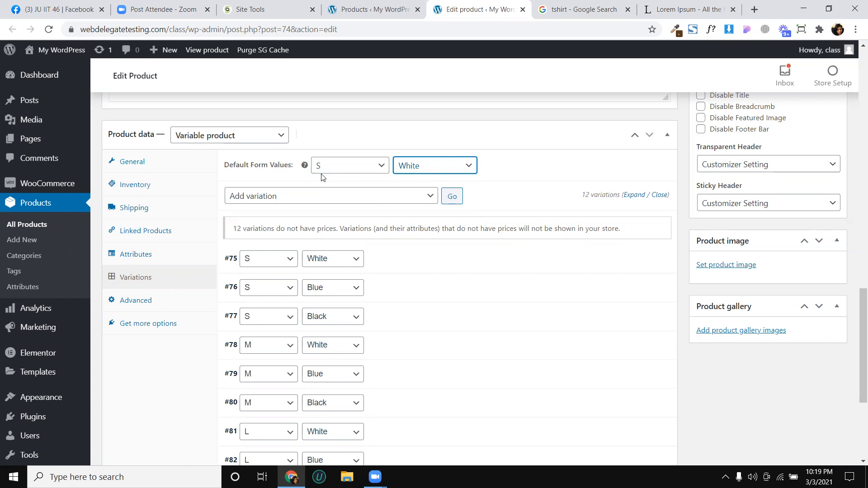
# Step: Apply one regular price to all variations with the bulk action and save the changes
pyautogui.click(319, 198)
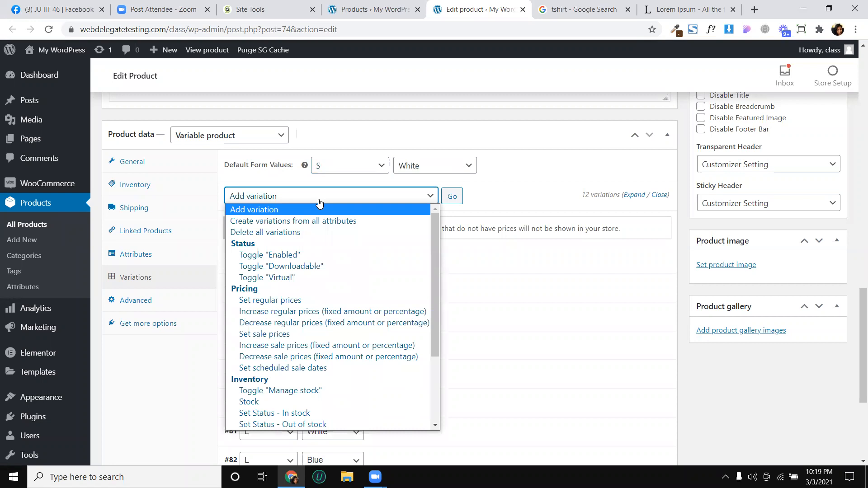
pyautogui.click(293, 299)
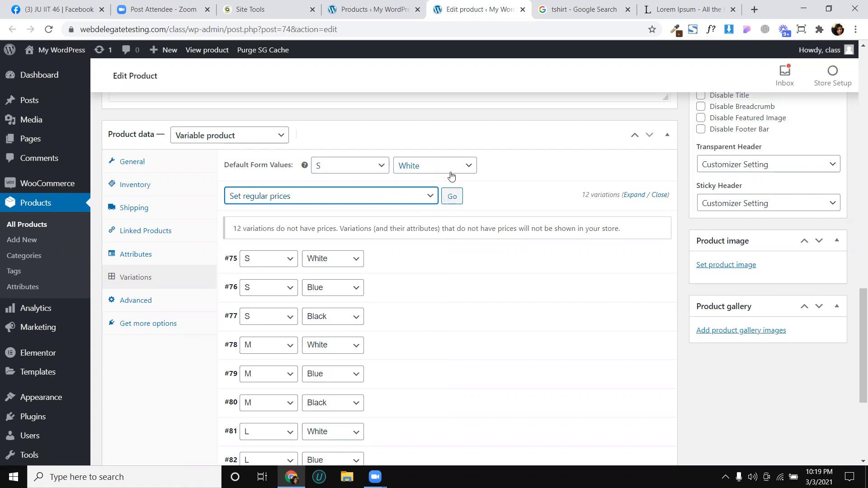
pyautogui.click(453, 197)
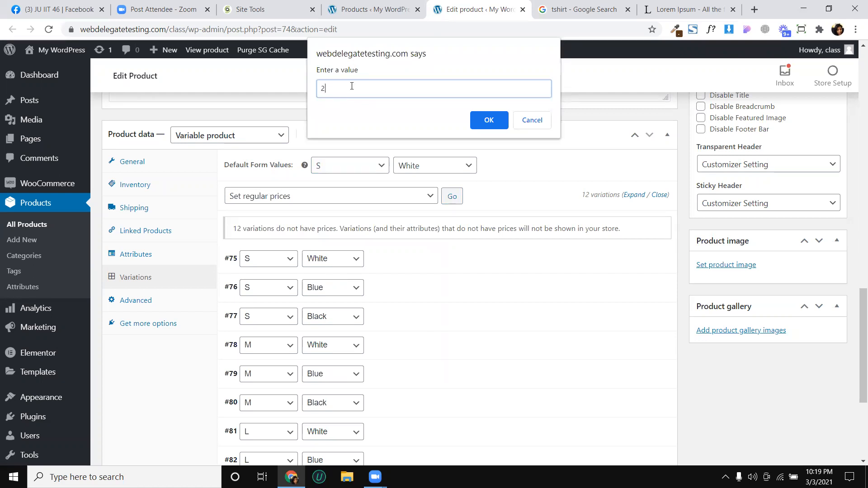
pyautogui.click(487, 121)
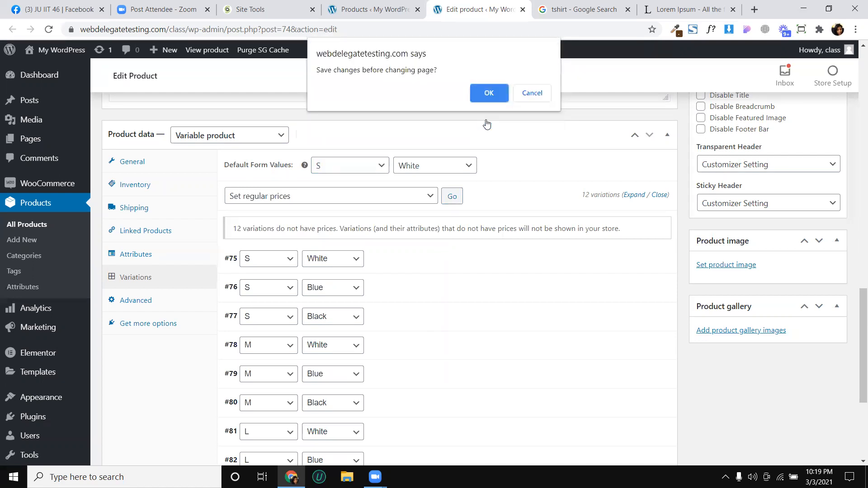
pyautogui.click(490, 92)
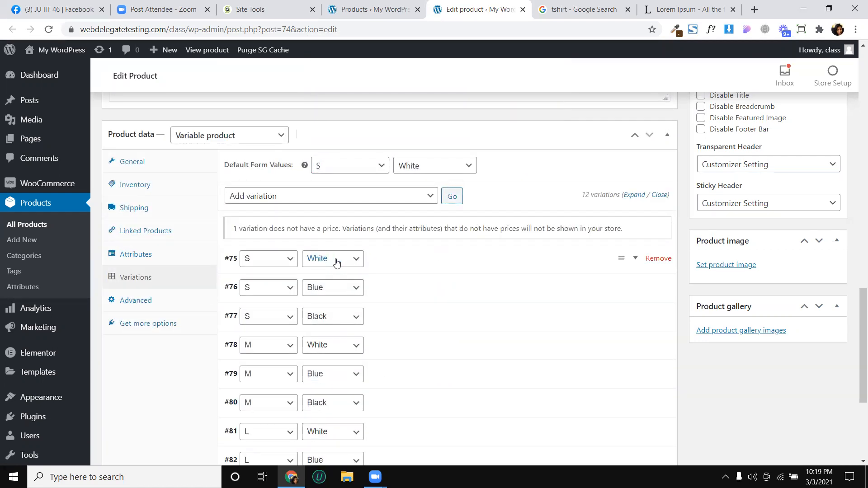
# Step: Expand the S White variation, look over its price and other settings, and collapse it again
pyautogui.click(627, 268)
pyautogui.scroll(-3, 628, 269)
pyautogui.scroll(-4, 627, 268)
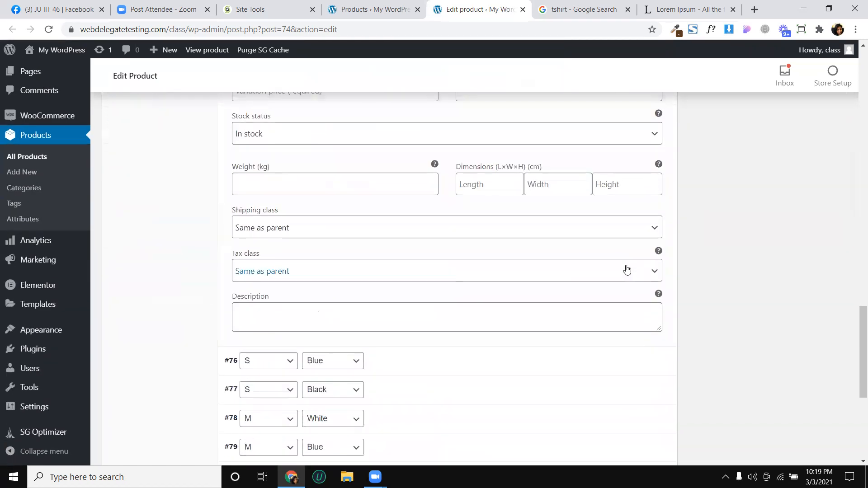
pyautogui.scroll(3, 627, 268)
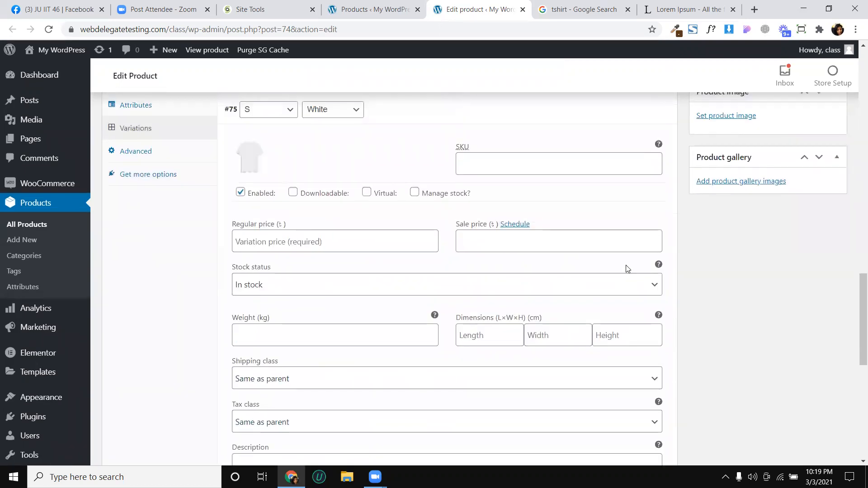
pyautogui.scroll(3, 626, 269)
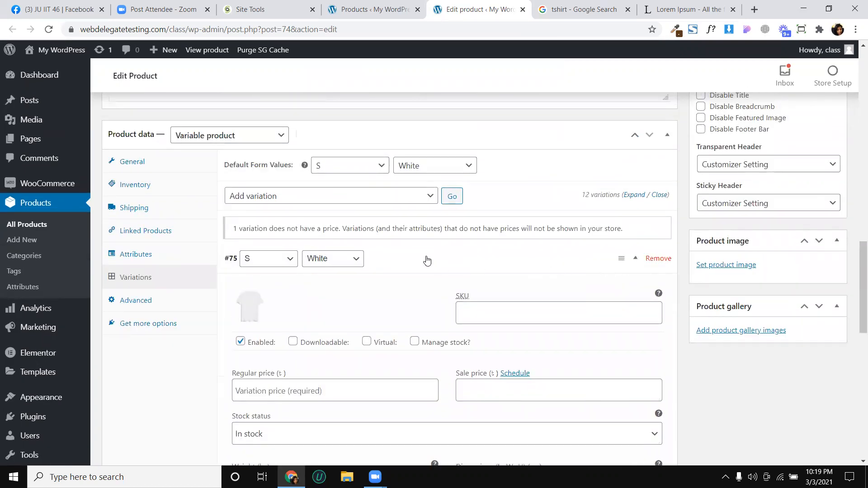
pyautogui.click(636, 259)
# Step: Reset the variations' default form values to no default size and no default color
pyautogui.click(341, 170)
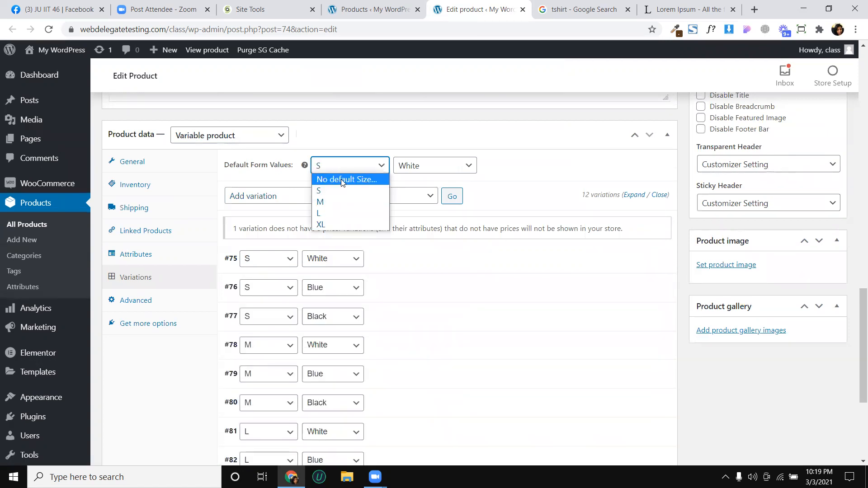
pyautogui.click(347, 180)
pyautogui.click(421, 168)
pyautogui.click(426, 180)
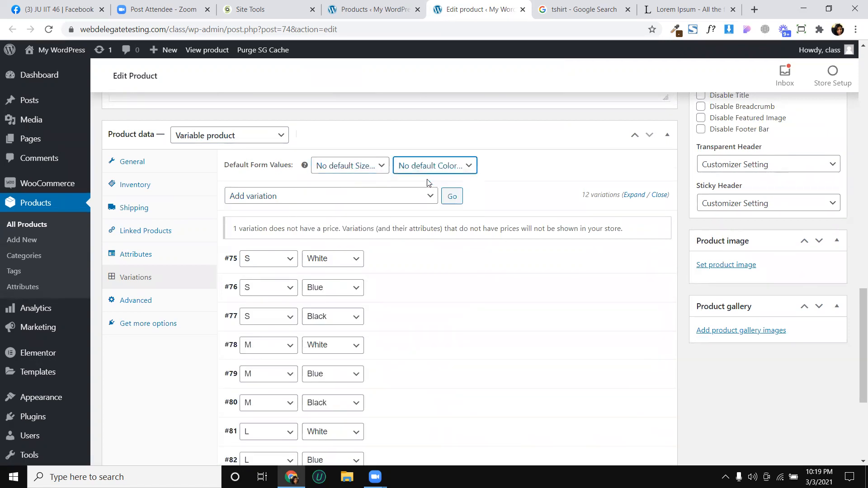
# Step: Bulk-set the regular price of all variations to 20 and save the changes
pyautogui.click(341, 196)
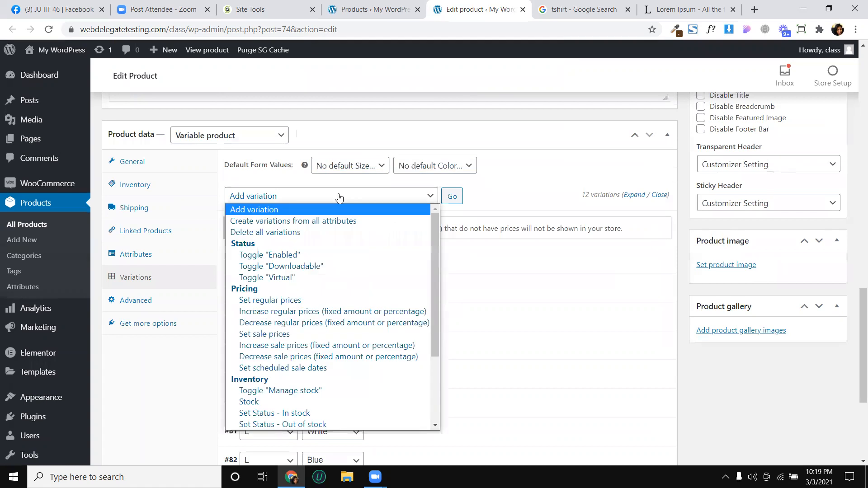
pyautogui.click(321, 300)
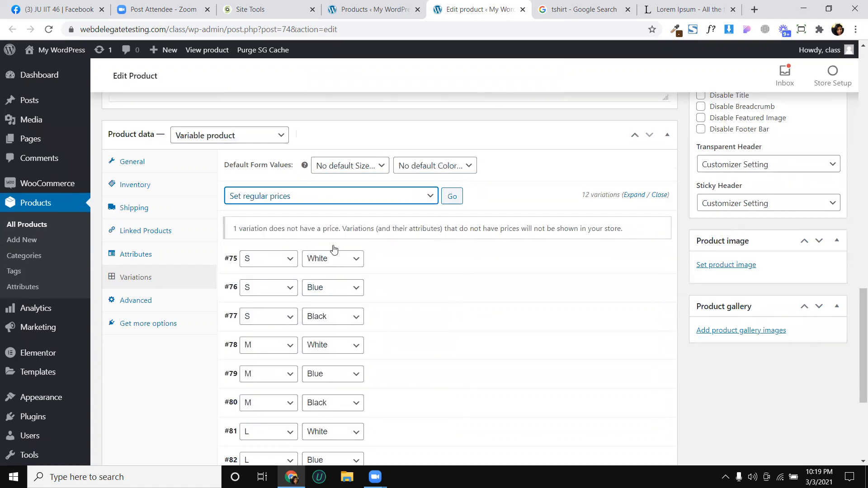
pyautogui.click(452, 197)
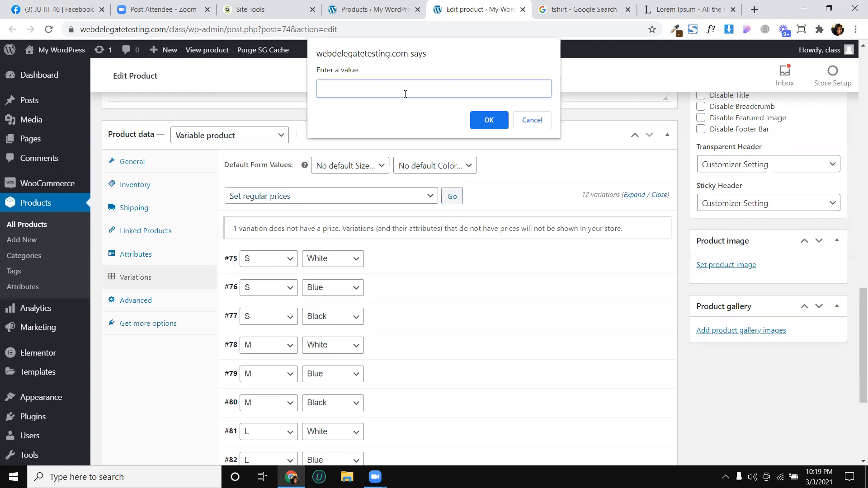
pyautogui.click(485, 129)
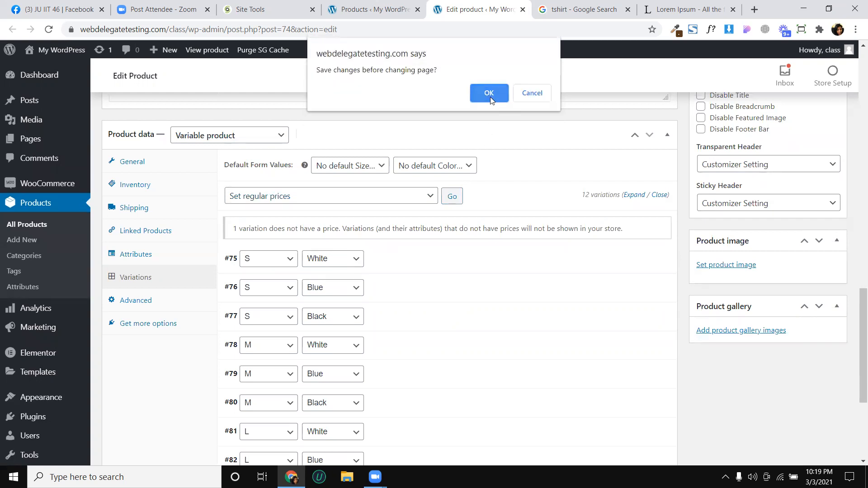
pyautogui.click(490, 97)
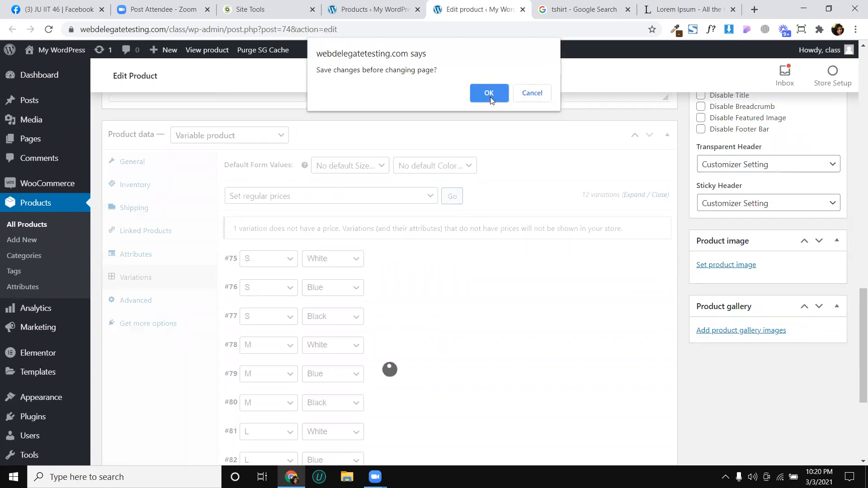
pyautogui.click(489, 92)
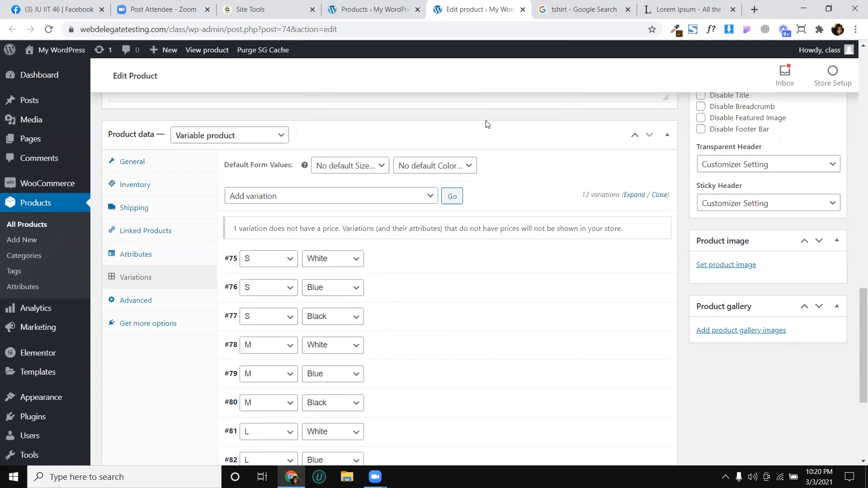
# Step: Expand the S Black variation to check its regular price, and collapse it again
pyautogui.scroll(-2, 443, 213)
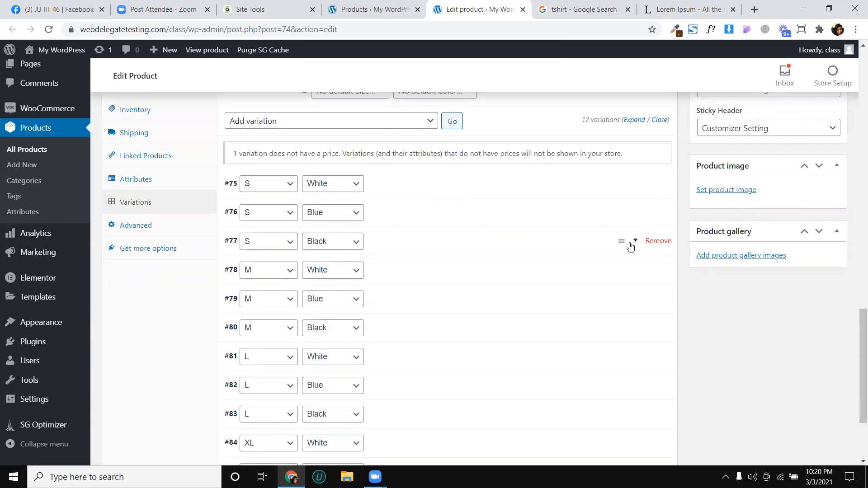
pyautogui.click(631, 245)
pyautogui.scroll(-2, 448, 243)
pyautogui.click(282, 291)
pyautogui.scroll(2, 475, 277)
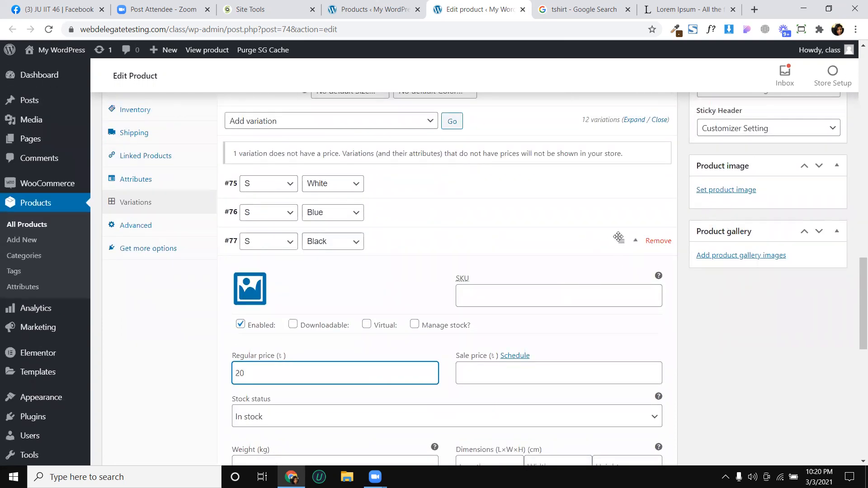
pyautogui.click(632, 244)
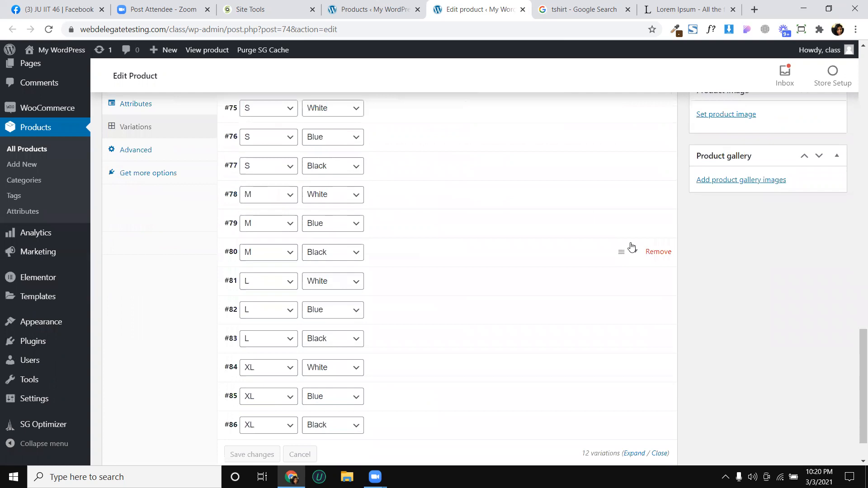
# Step: Expand the M Black variation and check its regular price
pyautogui.click(633, 252)
pyautogui.scroll(-4, 275, 180)
pyautogui.click(280, 165)
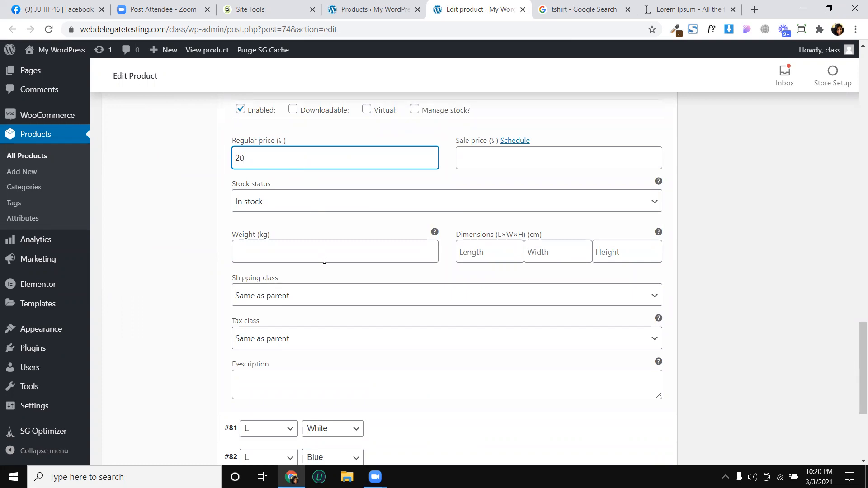
pyautogui.scroll(5, 334, 275)
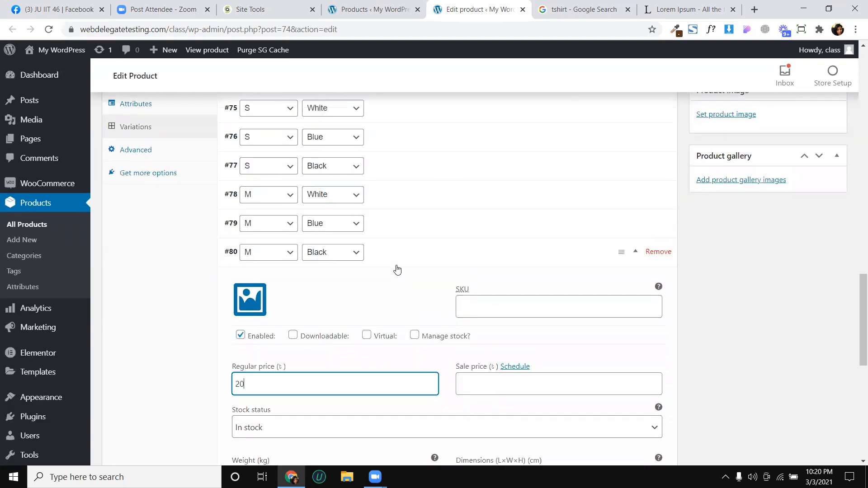
pyautogui.scroll(2, 397, 270)
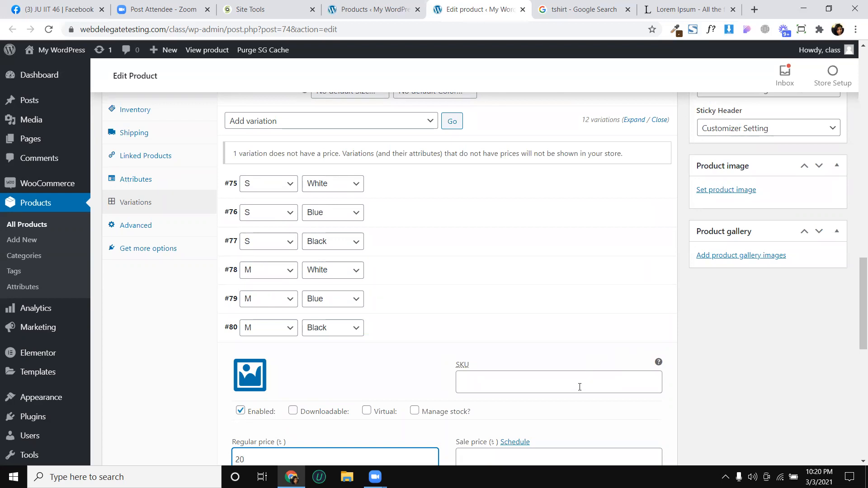
# Step: Expand the L White variation and check its regular price
pyautogui.scroll(-3, 565, 359)
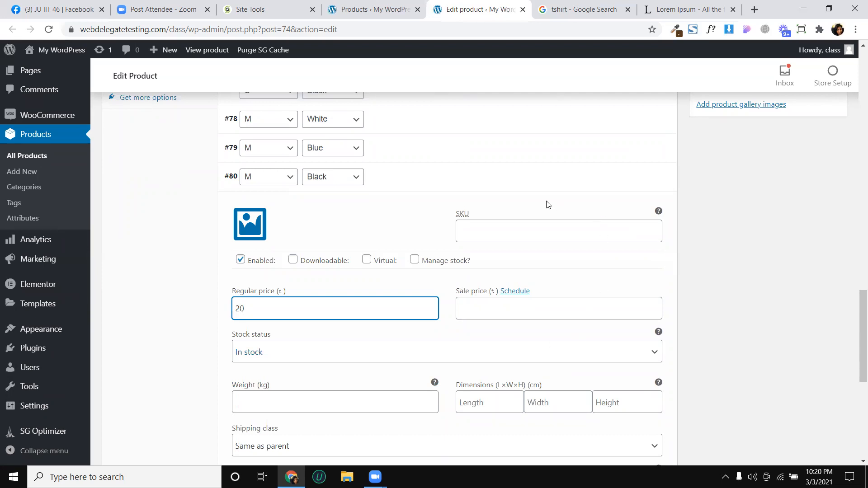
pyautogui.scroll(-3, 499, 172)
pyautogui.scroll(-2, 500, 204)
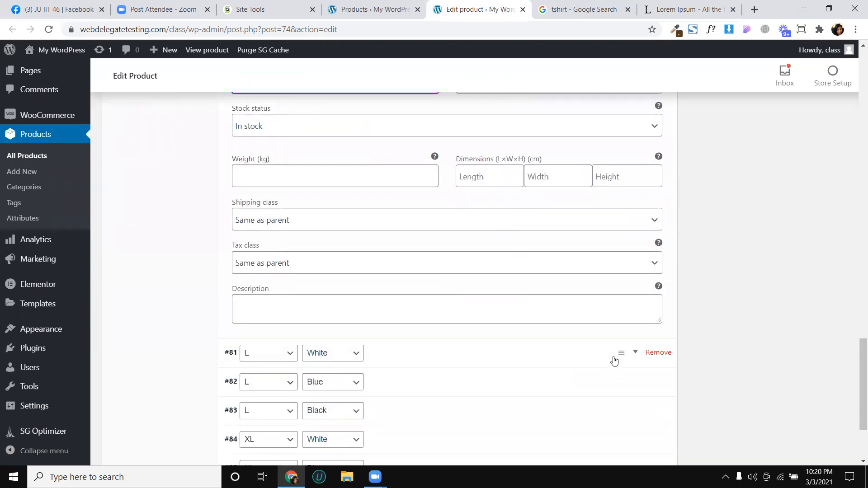
pyautogui.click(635, 355)
pyautogui.scroll(-3, 452, 329)
pyautogui.click(304, 329)
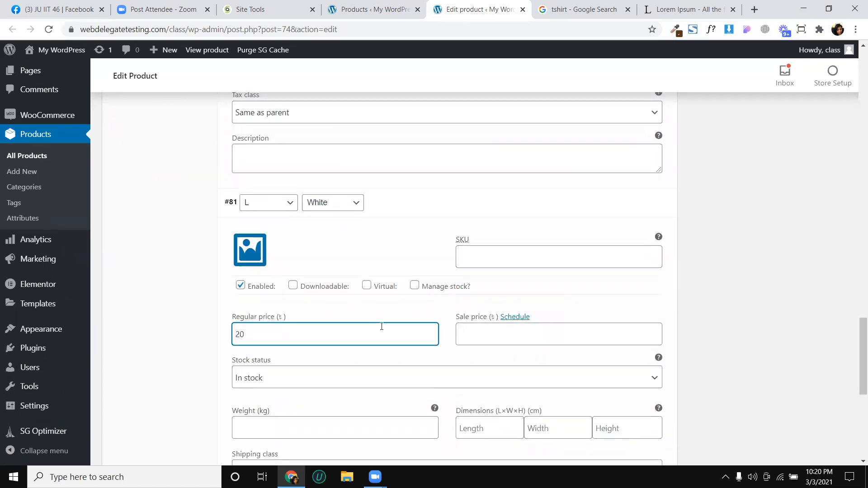
# Step: Look through the bulk actions available for the variations, from pricing to inventory, shipping and downloadable products
pyautogui.scroll(6, 381, 316)
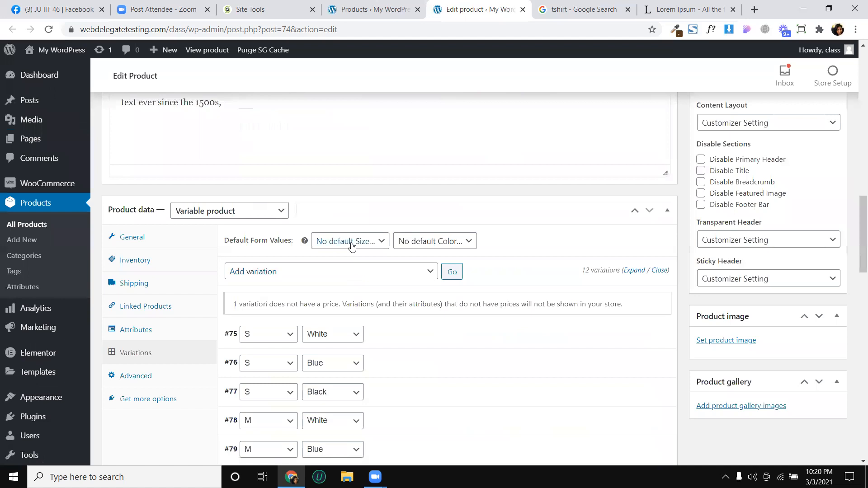
pyautogui.click(352, 245)
pyautogui.click(310, 272)
pyautogui.click(309, 272)
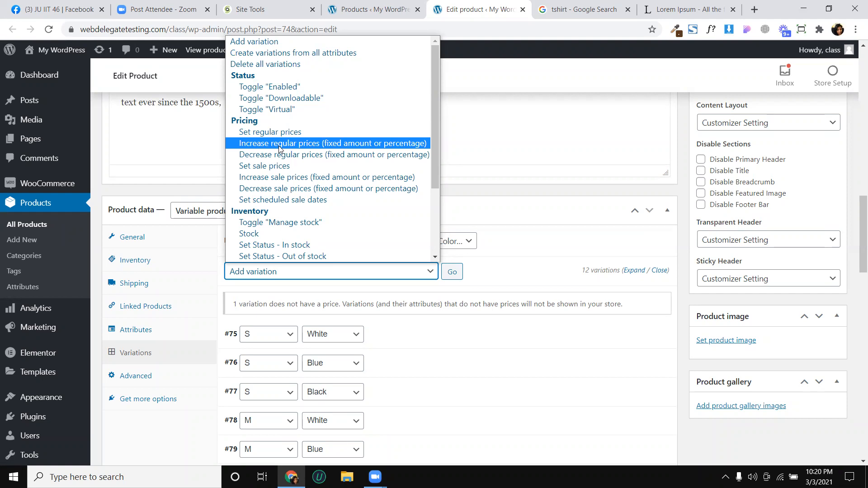
pyautogui.scroll(-3, 279, 149)
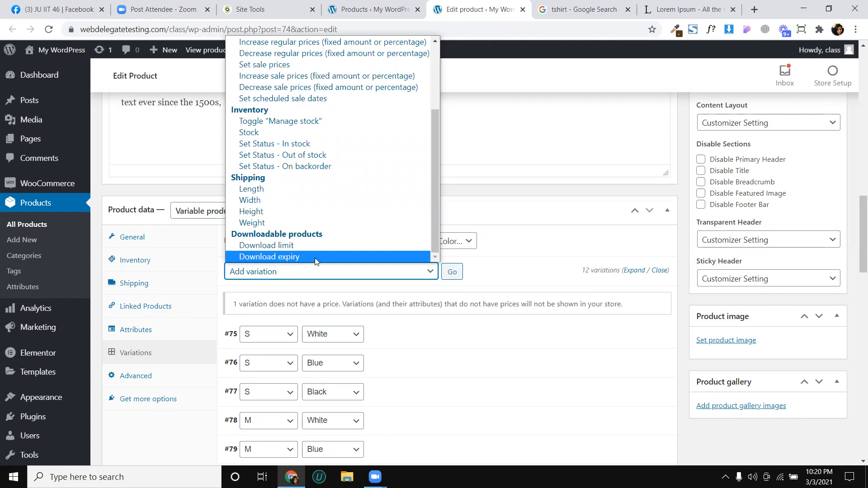
# Step: Close the bulk actions list, expand the S White variation and set its regular price to 20
pyautogui.scroll(3, 397, 211)
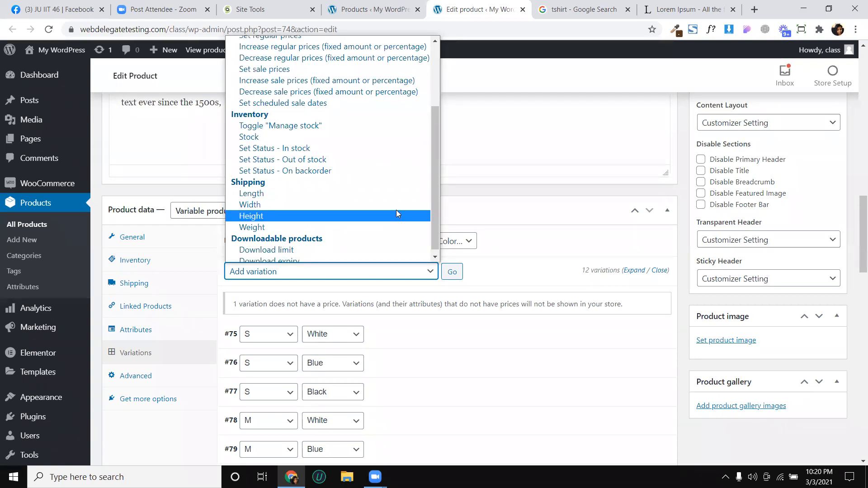
pyautogui.click(527, 263)
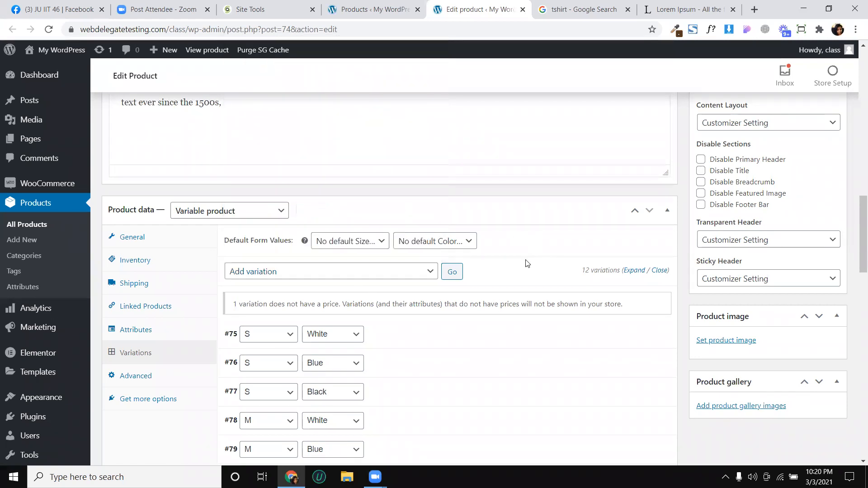
pyautogui.scroll(-2, 511, 274)
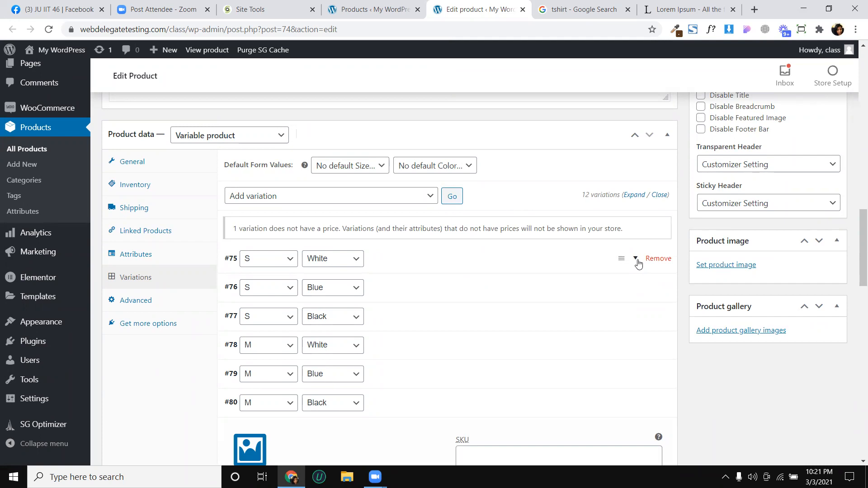
pyautogui.click(638, 264)
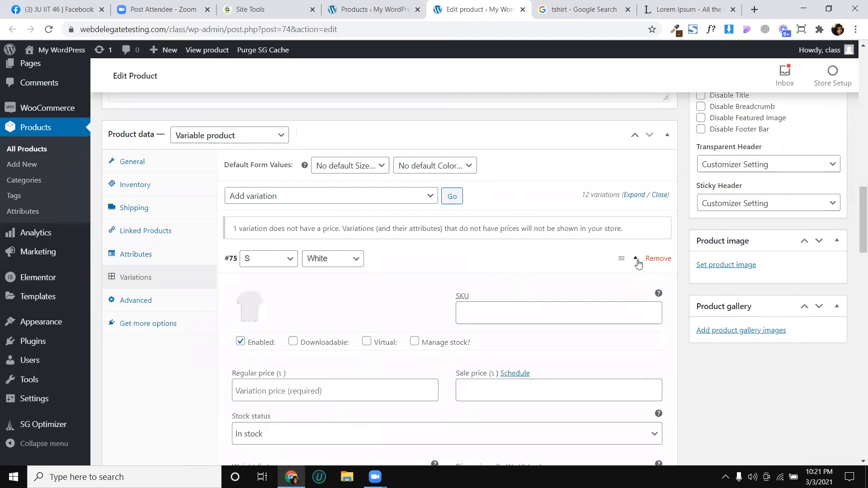
pyautogui.scroll(-3, 522, 283)
pyautogui.click(279, 229)
pyautogui.write('3')
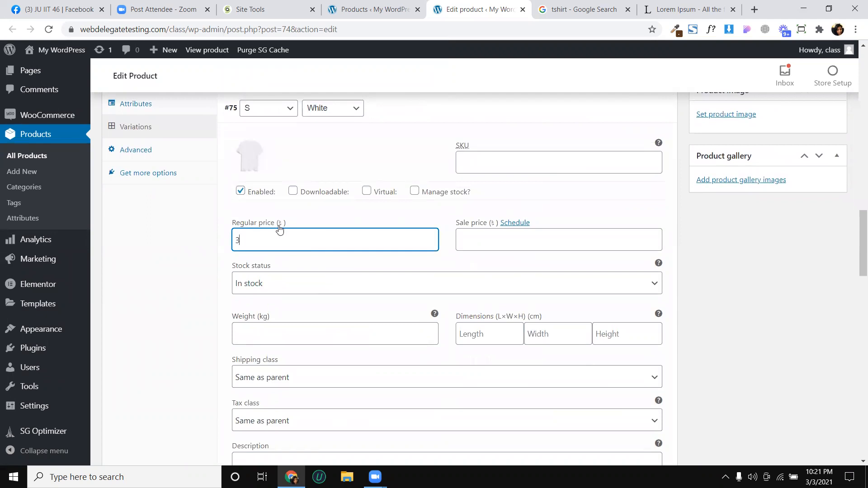
pyautogui.press('BackSpace')
pyautogui.write('20')
# Step: Set the S White variation's sale price to 15 and collapse the variation
pyautogui.click(479, 241)
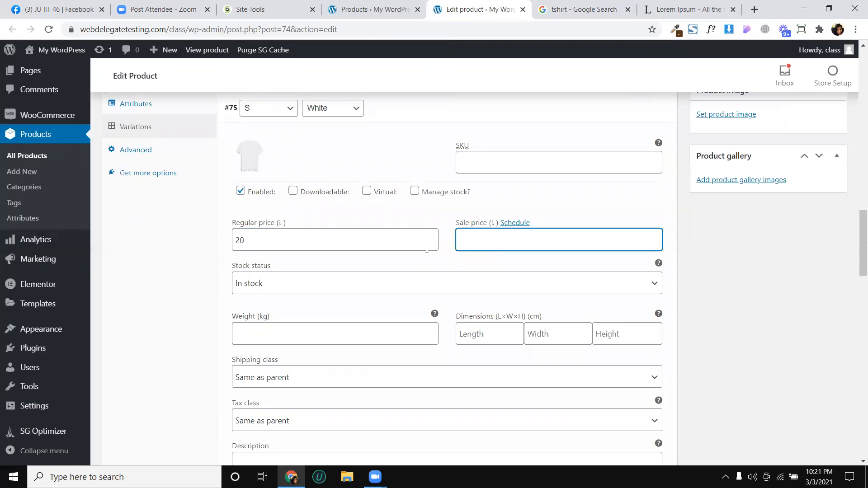
pyautogui.scroll(-10, 455, 258)
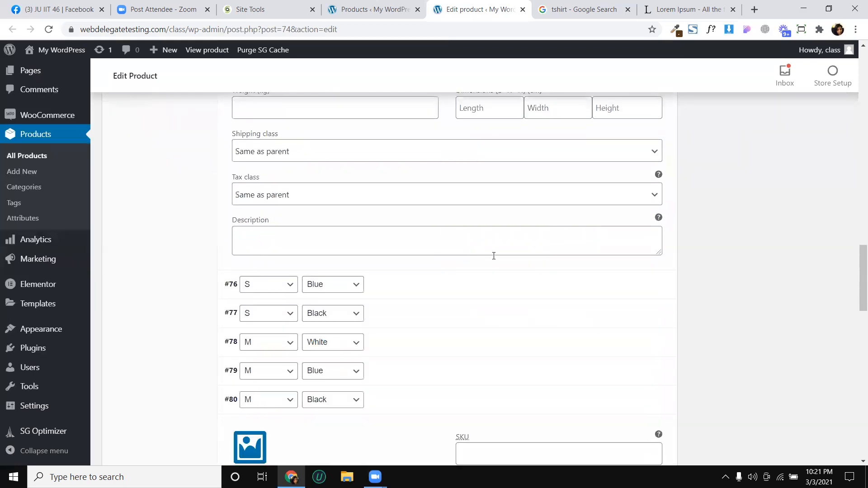
pyautogui.scroll(8, 554, 266)
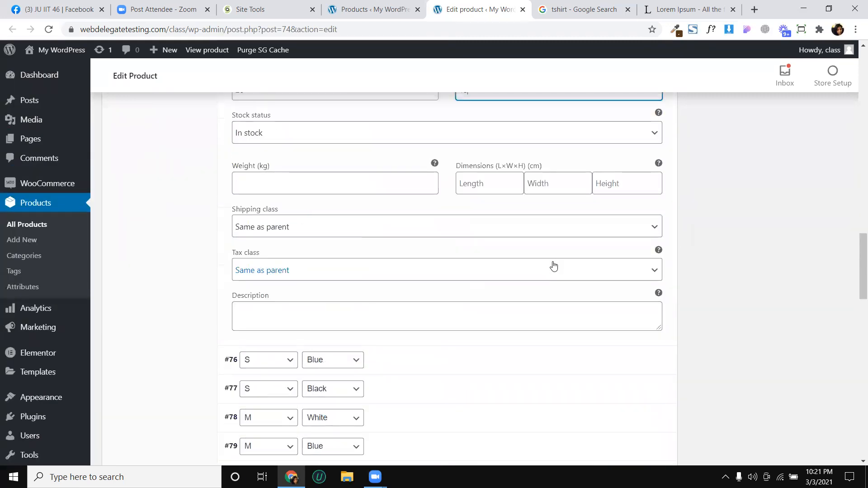
pyautogui.scroll(2, 555, 265)
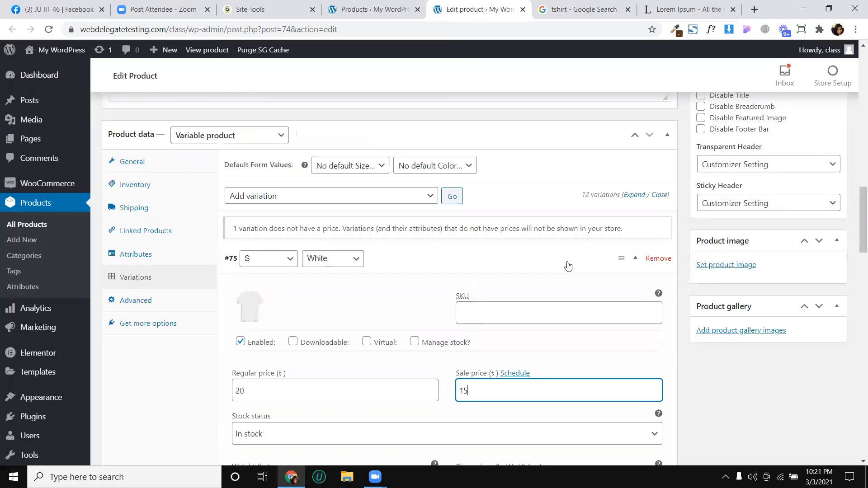
pyautogui.click(633, 259)
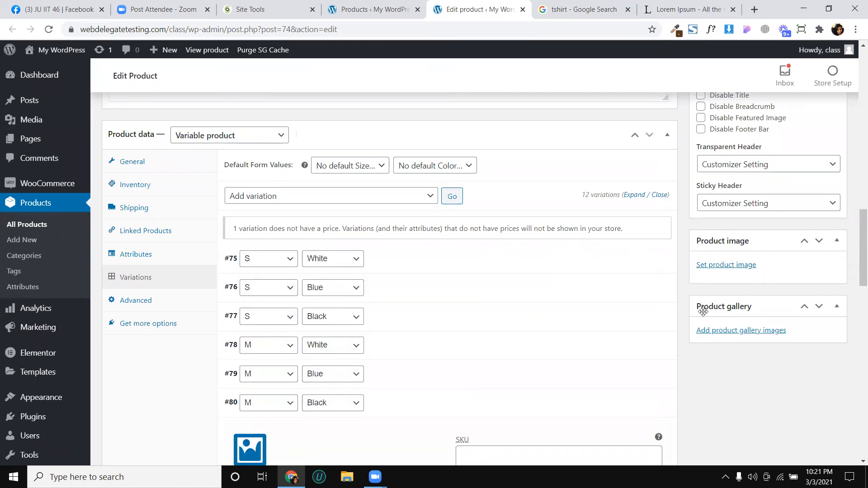
# Step: Set the black T-shirt picture from the media library as the product image
pyautogui.click(727, 265)
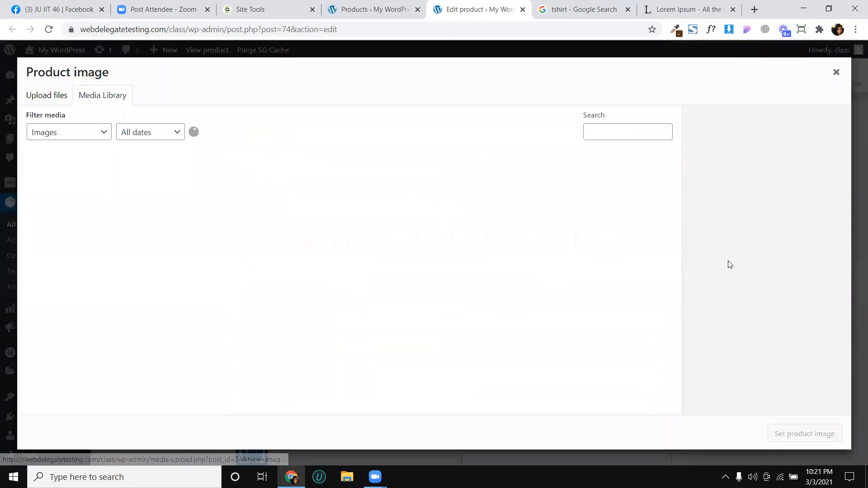
pyautogui.click(150, 215)
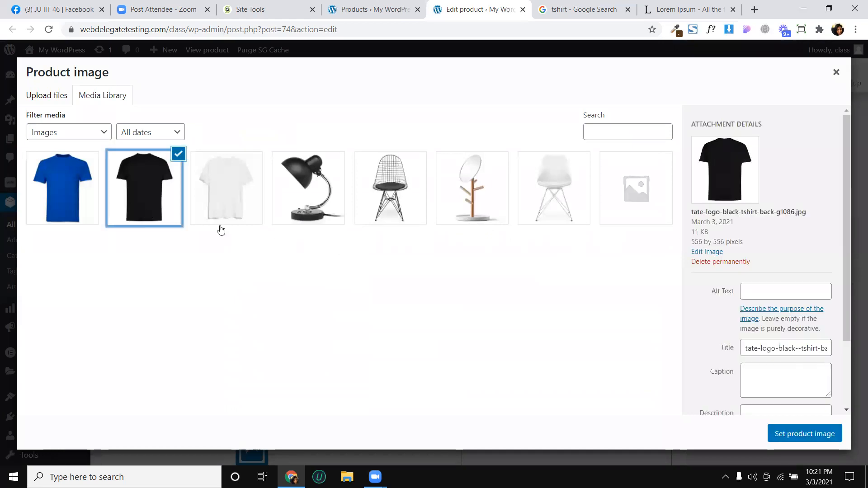
pyautogui.click(814, 433)
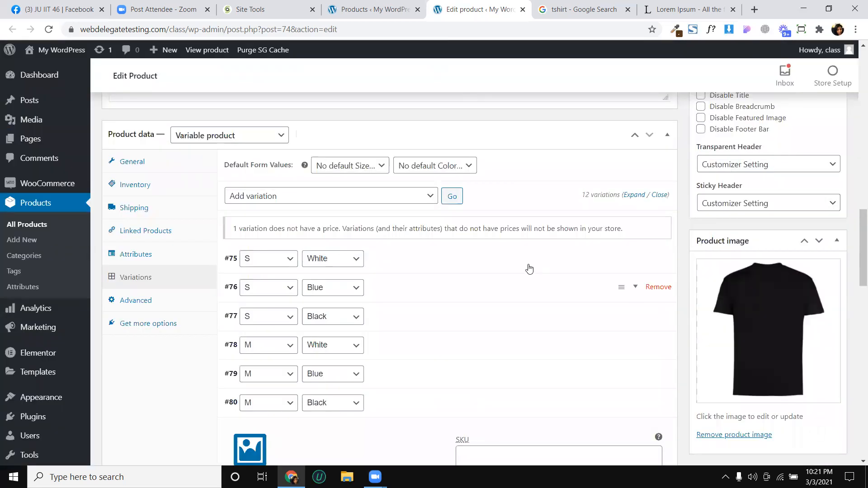
# Step: Expand the M Blue variation and assign it the blue T-shirt picture t-shirt.jpg from the media library
pyautogui.scroll(-2, 523, 264)
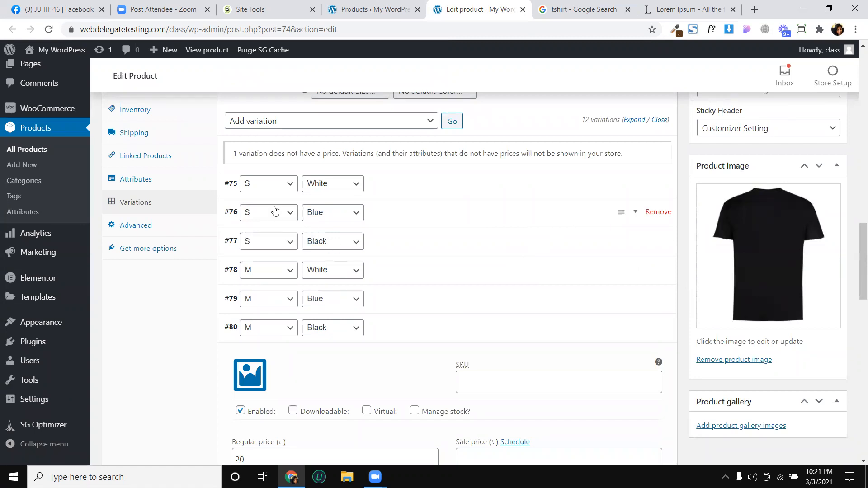
pyautogui.scroll(-2, 287, 251)
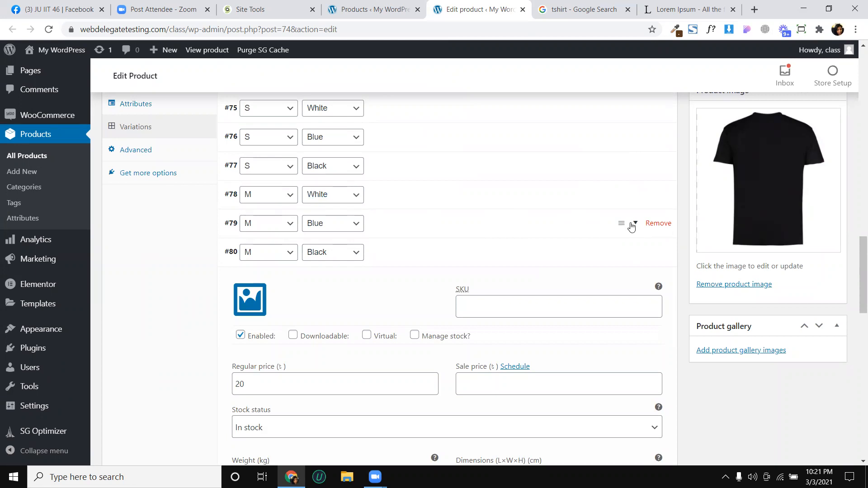
pyautogui.click(632, 224)
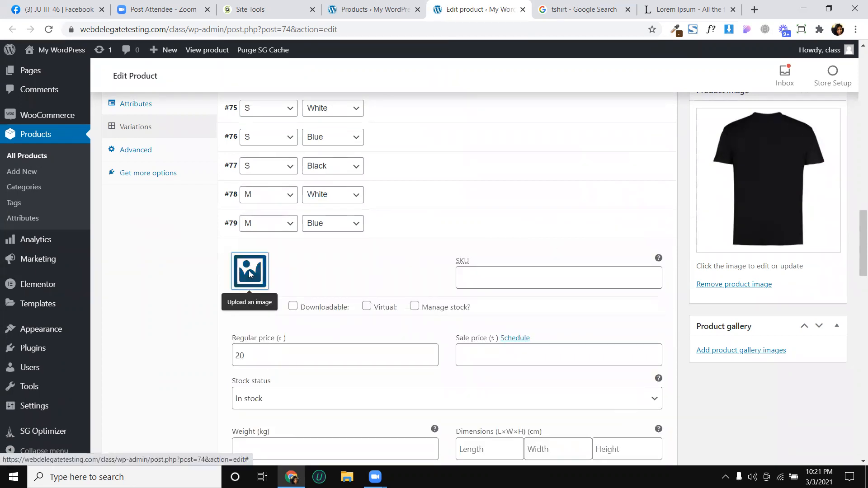
pyautogui.click(249, 273)
pyautogui.click(71, 200)
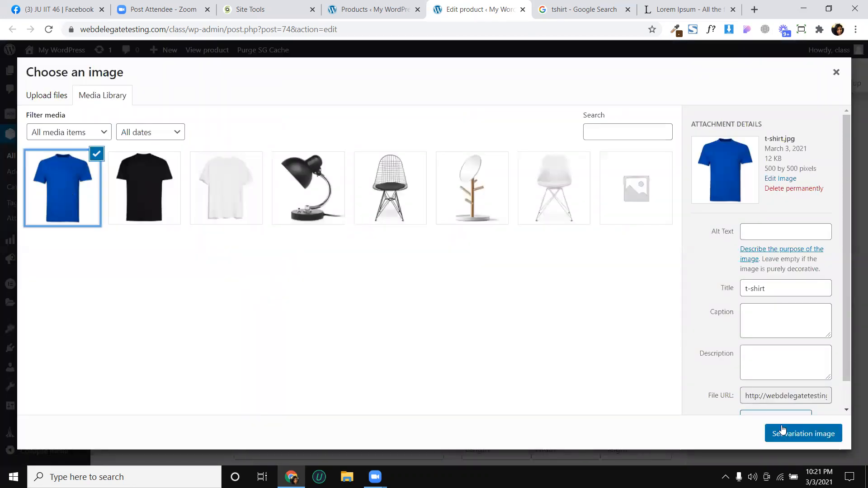
pyautogui.click(782, 432)
# Step: Publish the T shirt product
pyautogui.scroll(10, 737, 222)
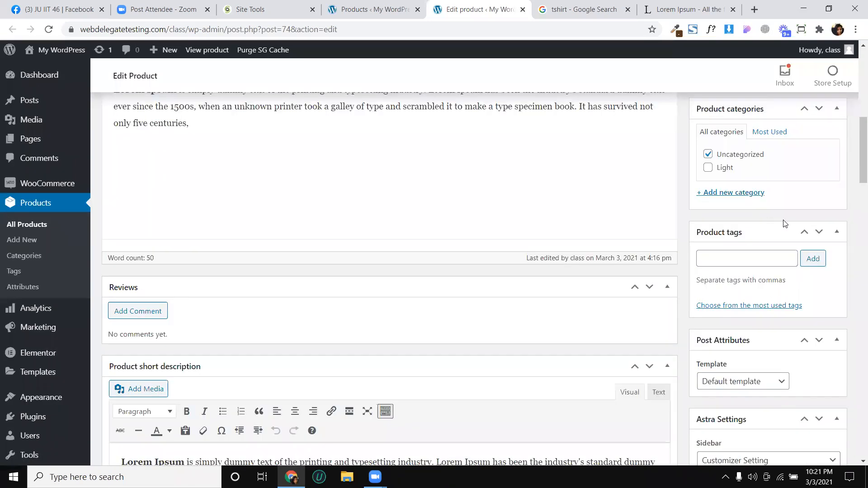
pyautogui.scroll(3, 784, 223)
pyautogui.click(804, 223)
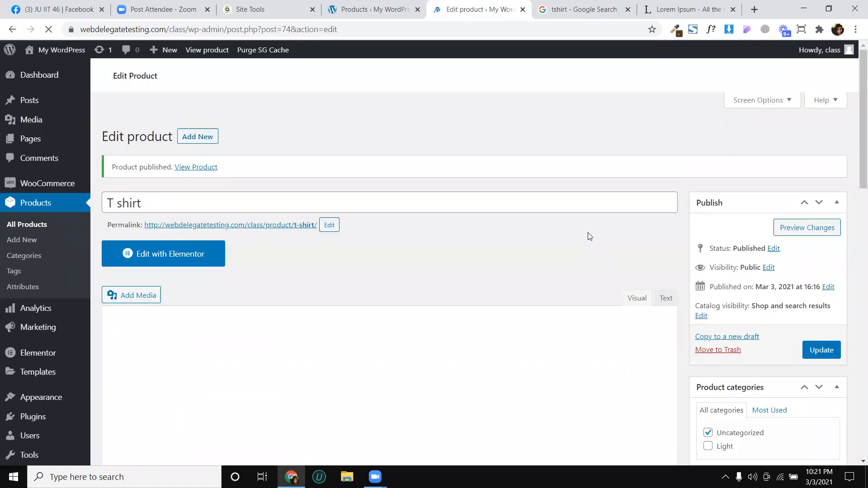
# Step: Open the published product's permalink in a new tab and switch to that tab
pyautogui.scroll(-1, 341, 186)
pyautogui.scroll(-3, 290, 221)
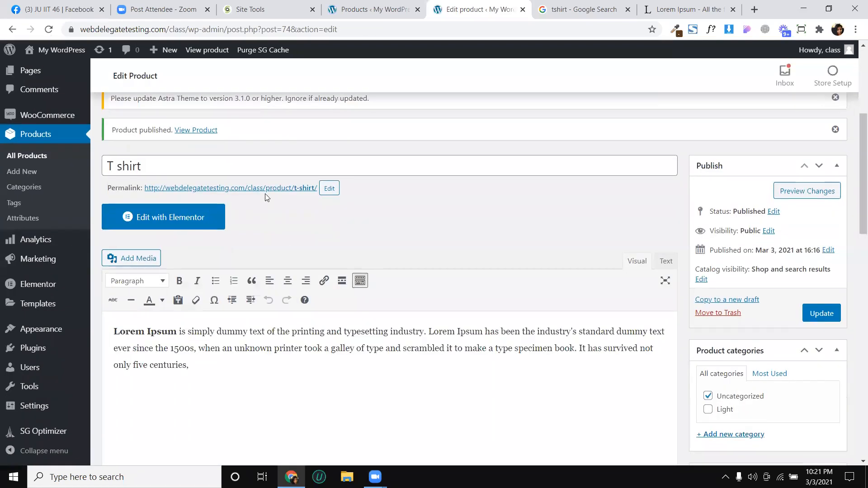
pyautogui.rightClick(265, 192)
pyautogui.click(278, 198)
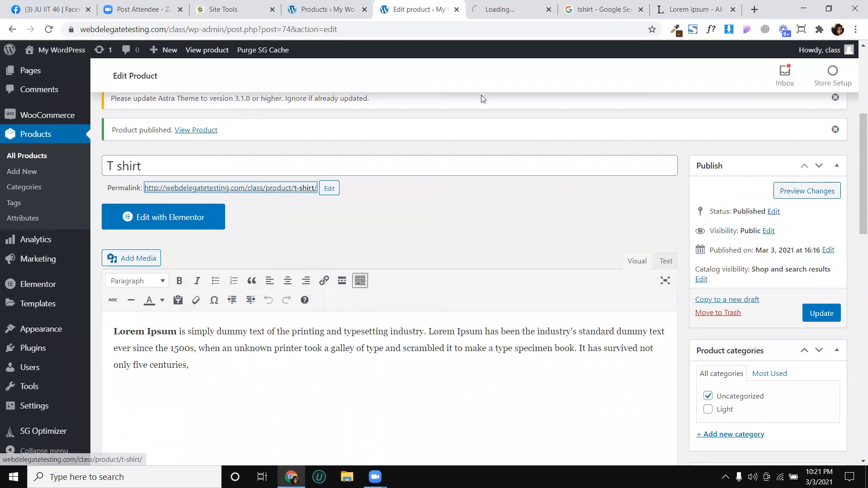
pyautogui.click(497, 8)
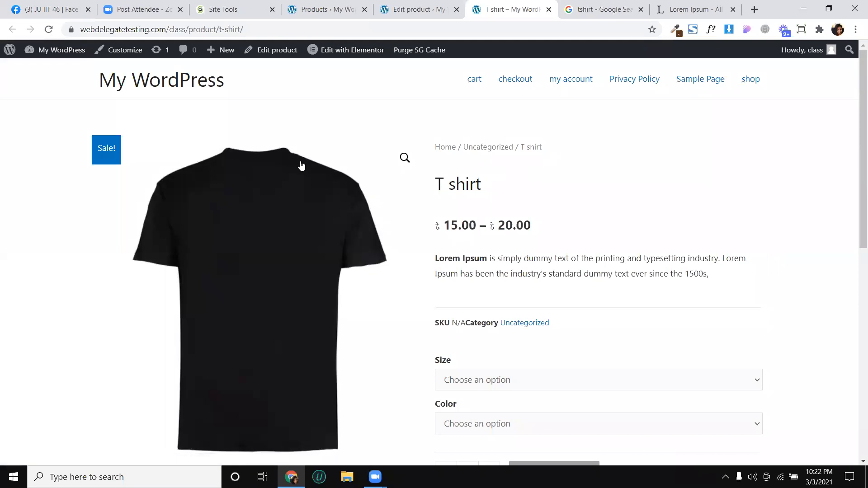
# Step: Look over the T shirt product page, examining the product image, title and price range
pyautogui.scroll(-3, 301, 166)
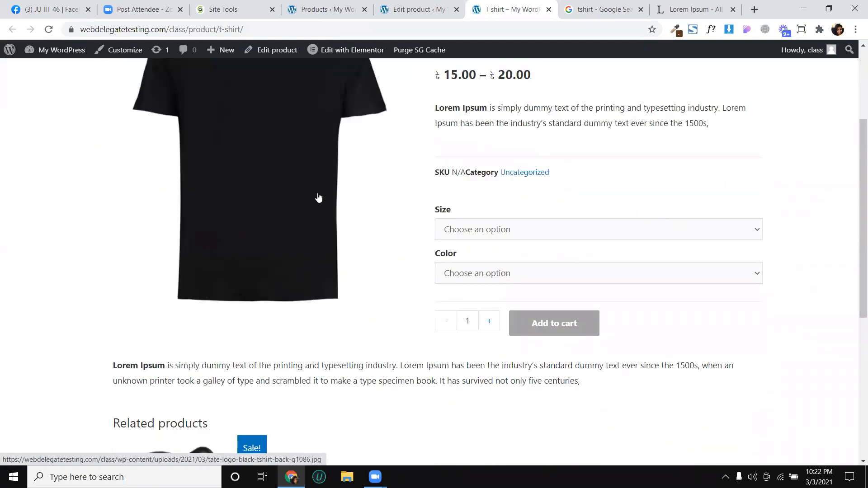
pyautogui.scroll(2, 372, 199)
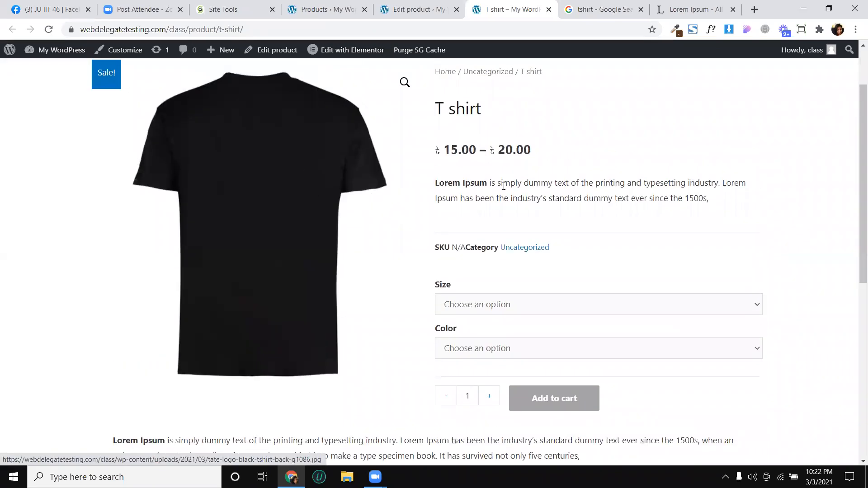
pyautogui.scroll(2, 508, 159)
pyautogui.scroll(-2, 508, 159)
pyautogui.scroll(1, 508, 161)
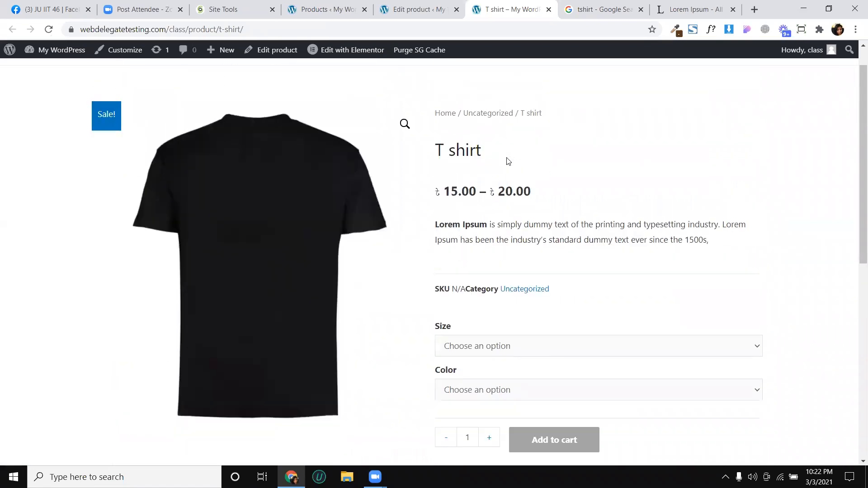
pyautogui.scroll(-1, 509, 161)
pyautogui.moveTo(438, 109); pyautogui.dragTo(478, 111)
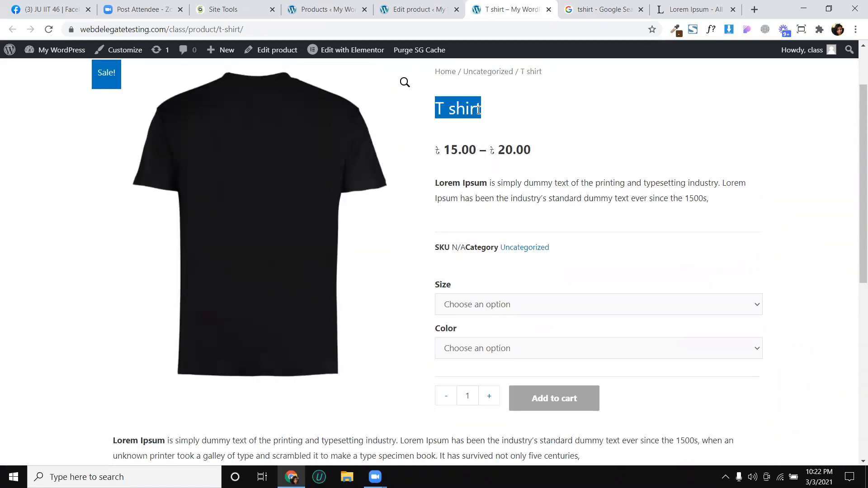
pyautogui.click(478, 111)
pyautogui.moveTo(445, 150); pyautogui.dragTo(533, 153)
pyautogui.click(495, 150)
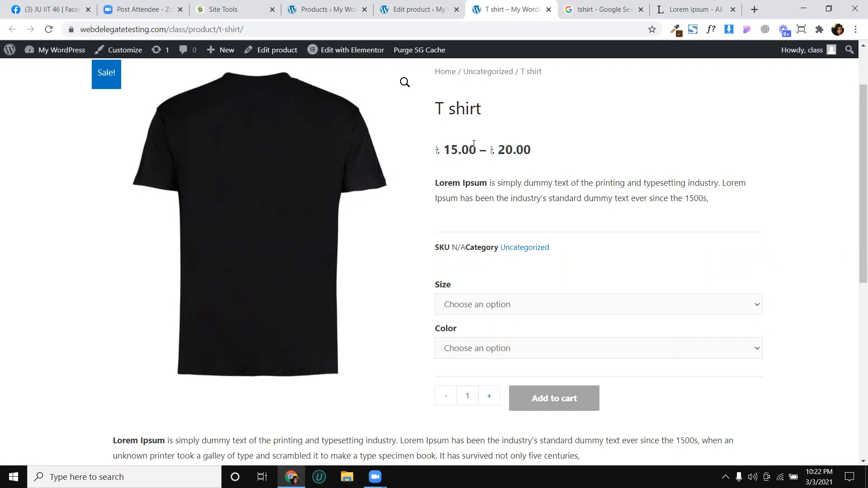
pyautogui.moveTo(476, 150); pyautogui.dragTo(457, 149)
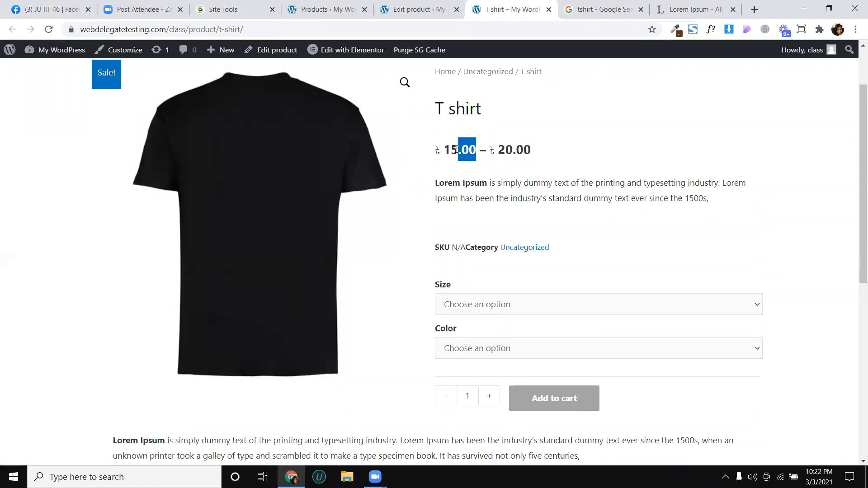
pyautogui.moveTo(476, 150); pyautogui.dragTo(443, 150)
pyautogui.moveTo(497, 154); pyautogui.dragTo(532, 154)
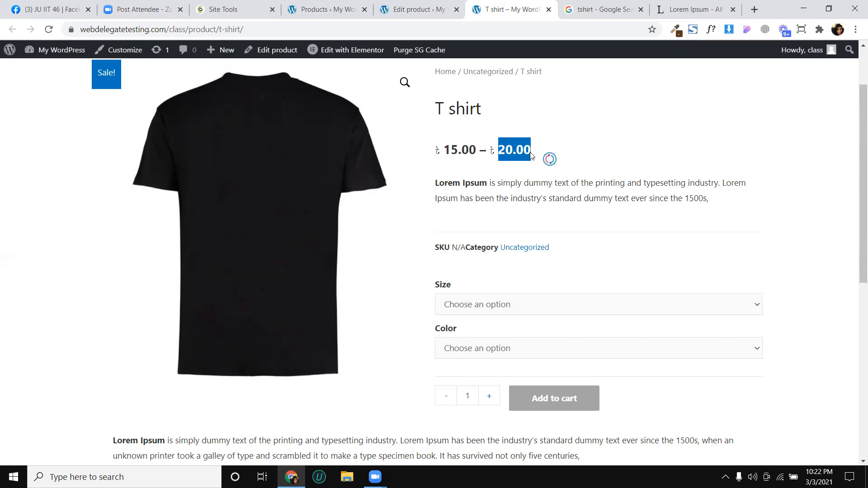
pyautogui.click(524, 152)
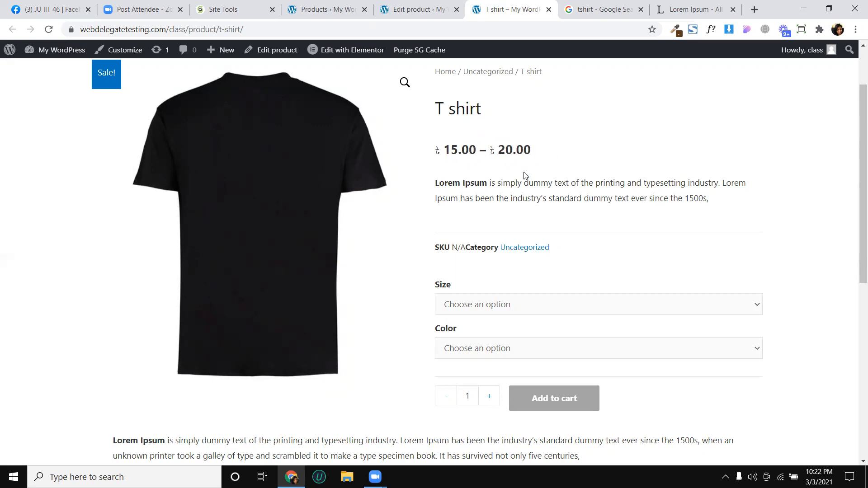
# Step: Choose size S and color White on the product page and check the variation's image and price
pyautogui.scroll(-2, 525, 176)
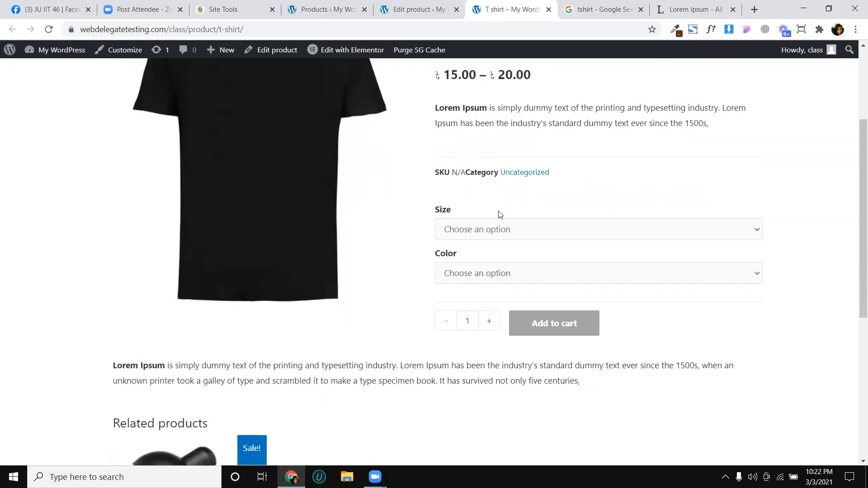
pyautogui.click(466, 232)
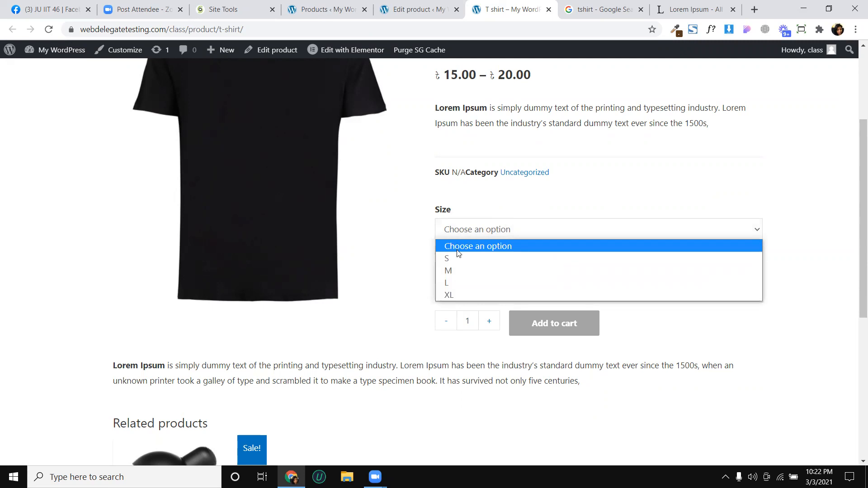
pyautogui.click(448, 258)
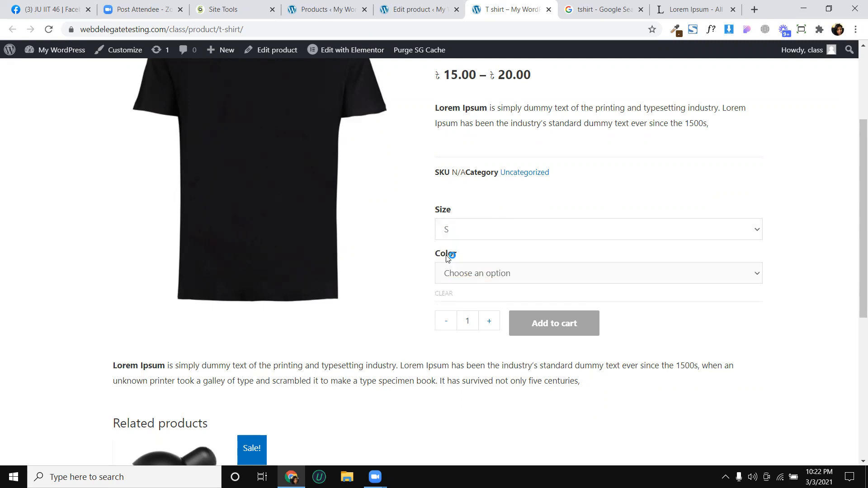
pyautogui.click(473, 274)
pyautogui.click(470, 299)
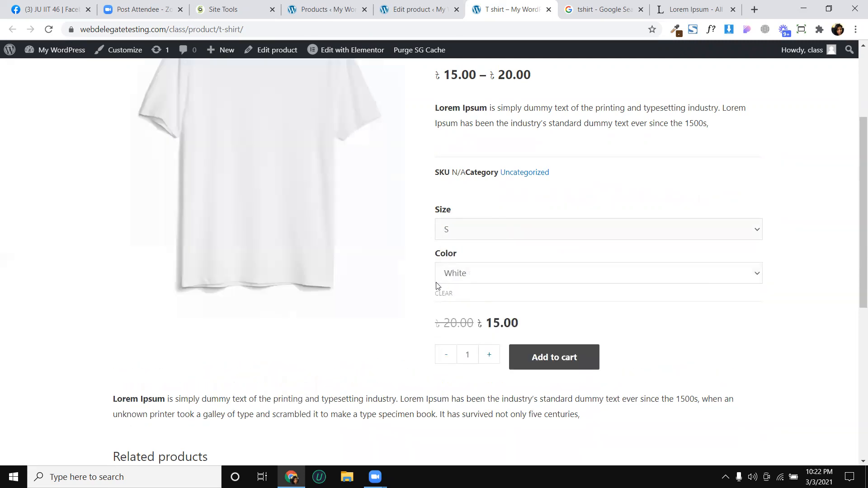
pyautogui.scroll(1, 302, 221)
pyautogui.scroll(1, 329, 212)
pyautogui.scroll(-2, 328, 212)
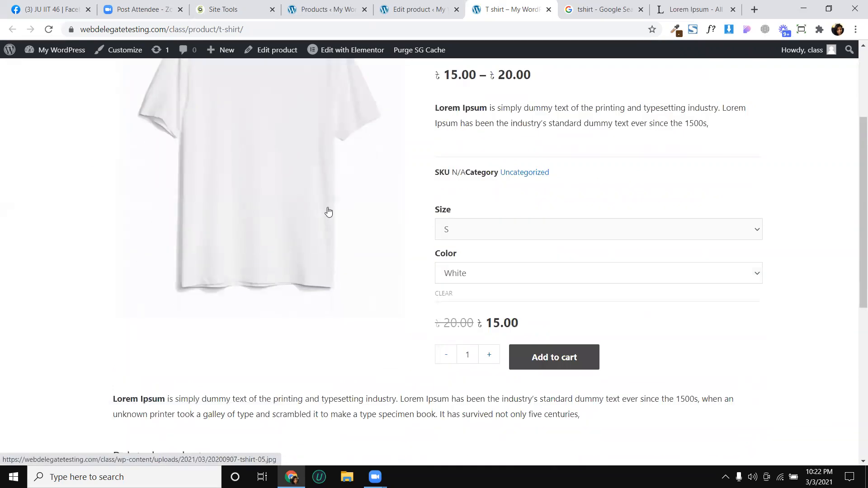
# Step: Examine the sale price and the crossed-out regular price of the S / White variation
pyautogui.moveTo(531, 325); pyautogui.dragTo(458, 325)
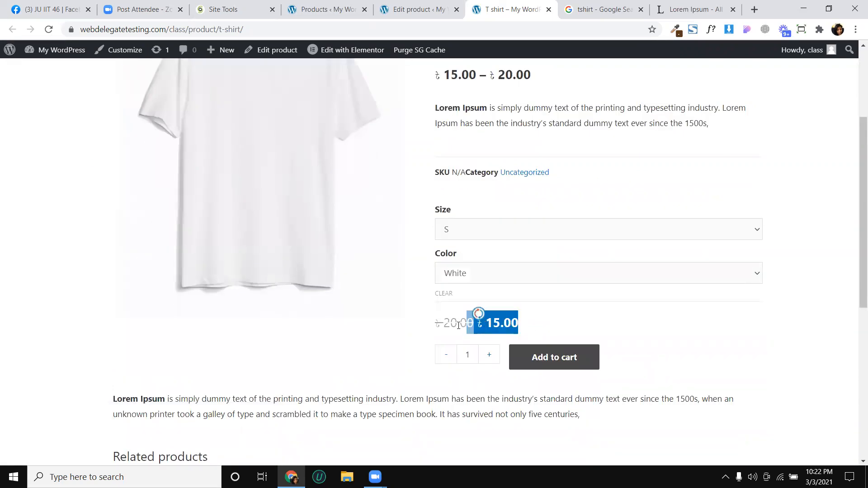
pyautogui.click(425, 329)
pyautogui.doubleClick(447, 324)
pyautogui.click(452, 323)
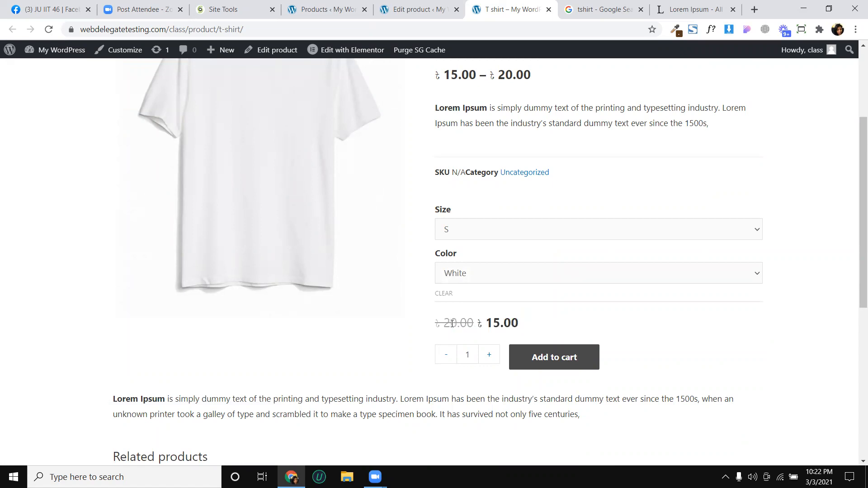
# Step: Choose color Blue with size S on the product page and check the variation's image and price
pyautogui.click(457, 273)
pyautogui.click(473, 313)
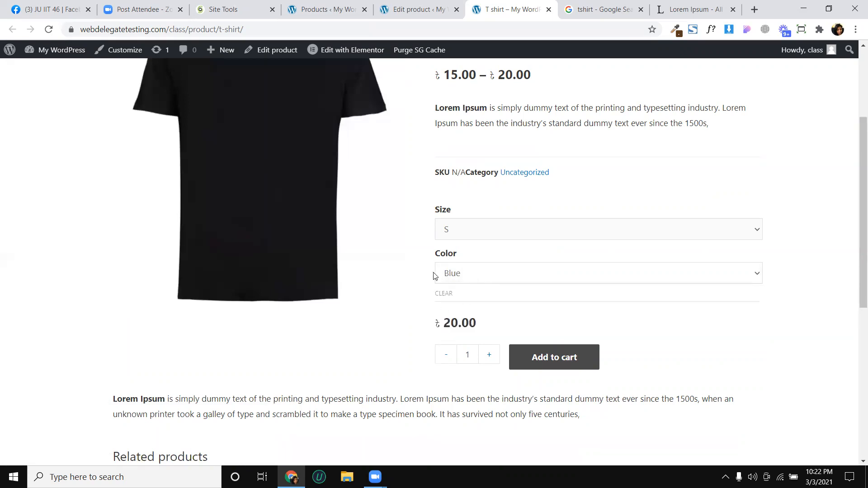
pyautogui.scroll(3, 254, 161)
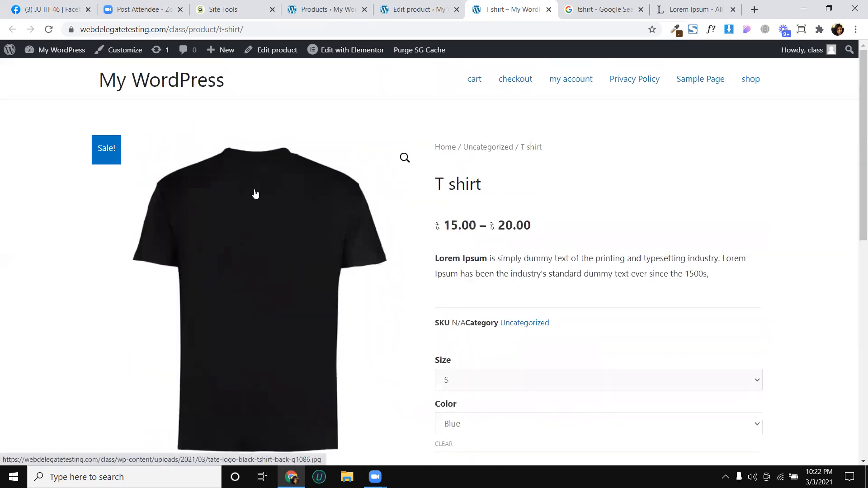
pyautogui.scroll(-2, 357, 212)
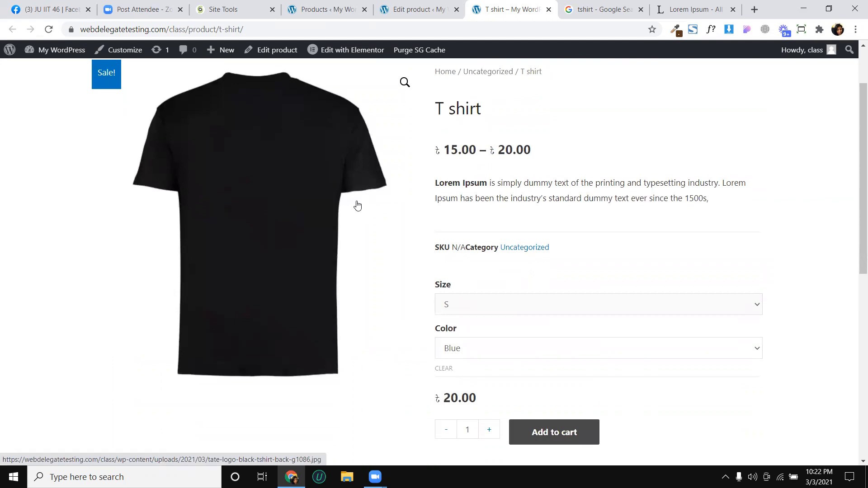
pyautogui.scroll(-2, 429, 268)
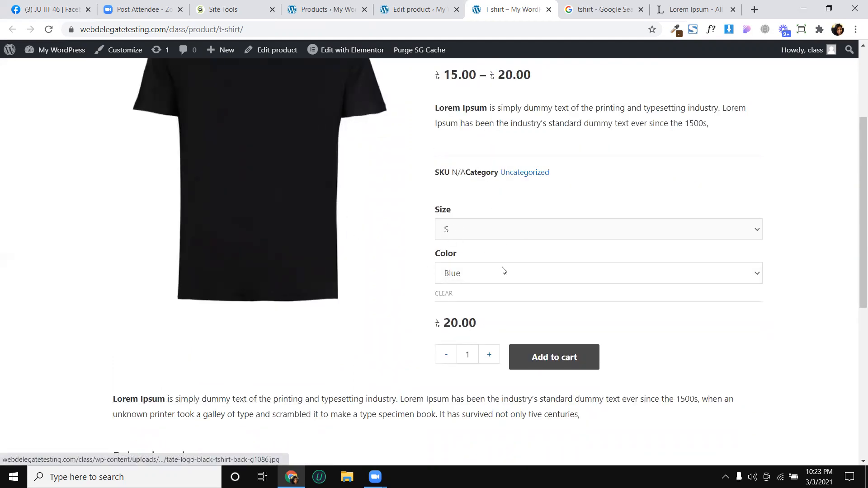
# Step: Select color Black for size S, check its image and price, and return to Blue
pyautogui.click(481, 278)
pyautogui.click(459, 325)
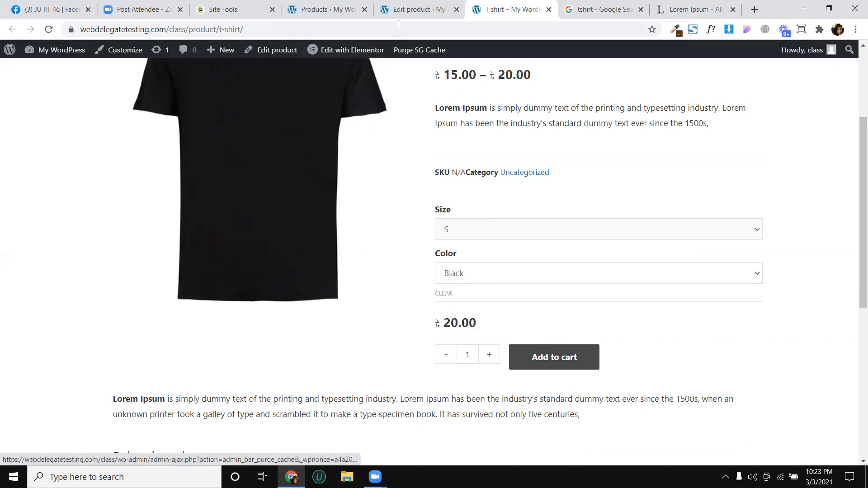
pyautogui.click(473, 269)
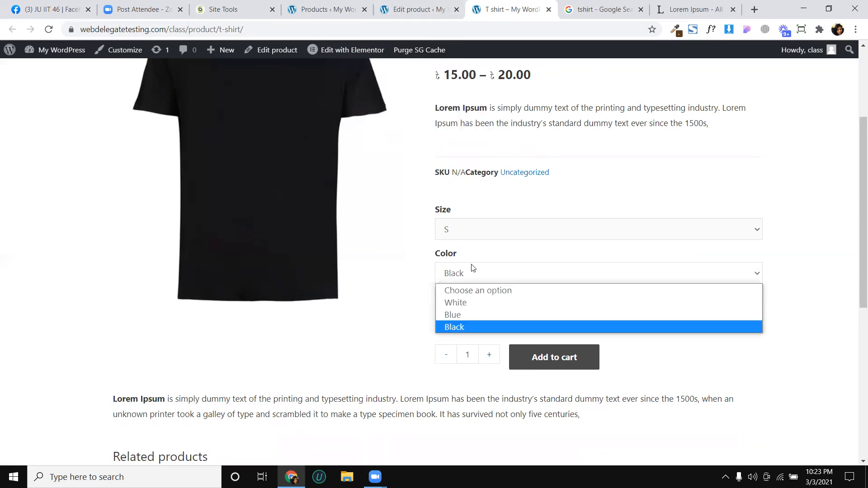
pyautogui.click(463, 314)
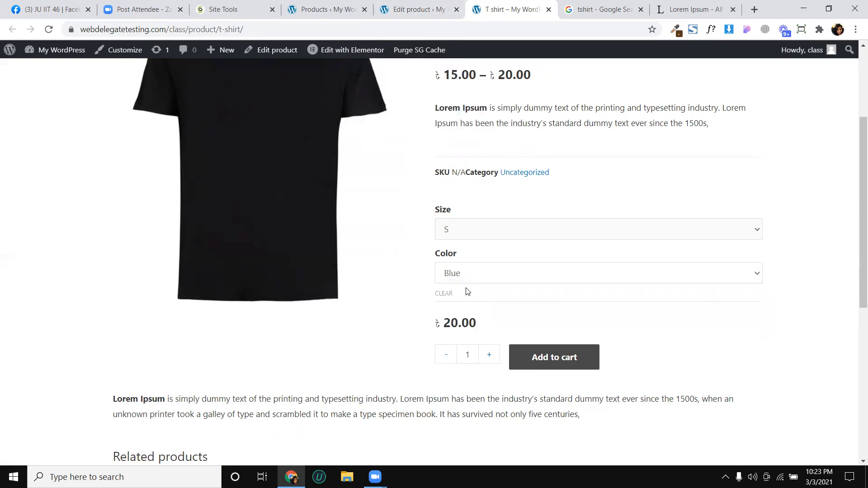
# Step: In the product editor tab, open the S / Blue variation and set its stock status to Out of stock
pyautogui.click(418, 10)
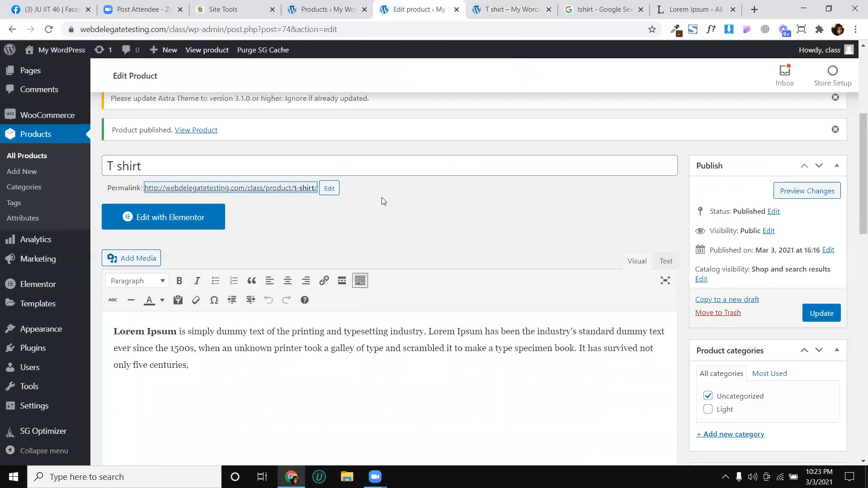
pyautogui.scroll(-15, 382, 201)
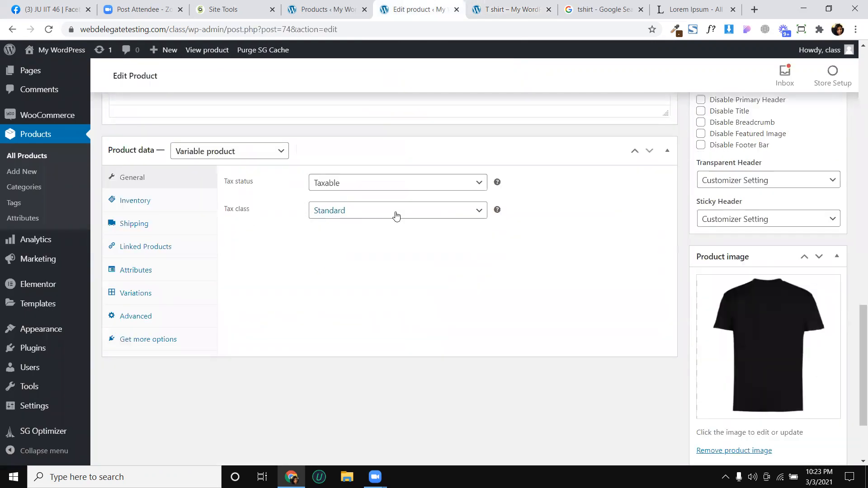
pyautogui.click(155, 295)
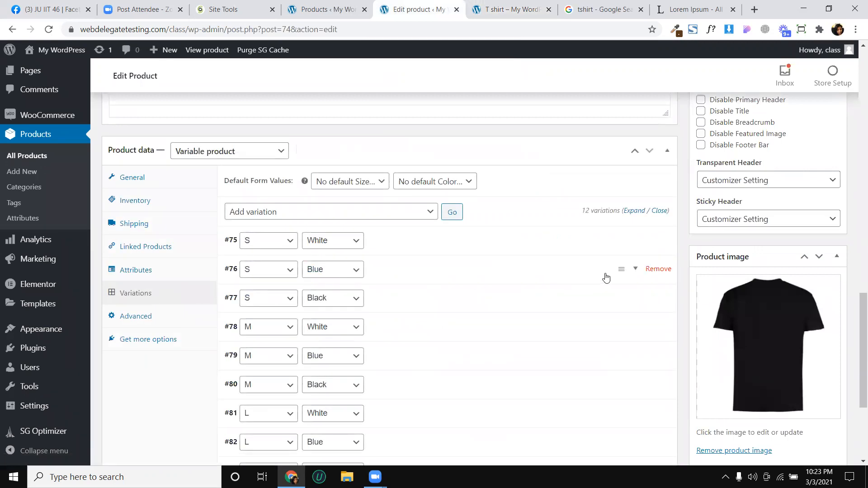
pyautogui.click(634, 270)
pyautogui.scroll(-3, 537, 249)
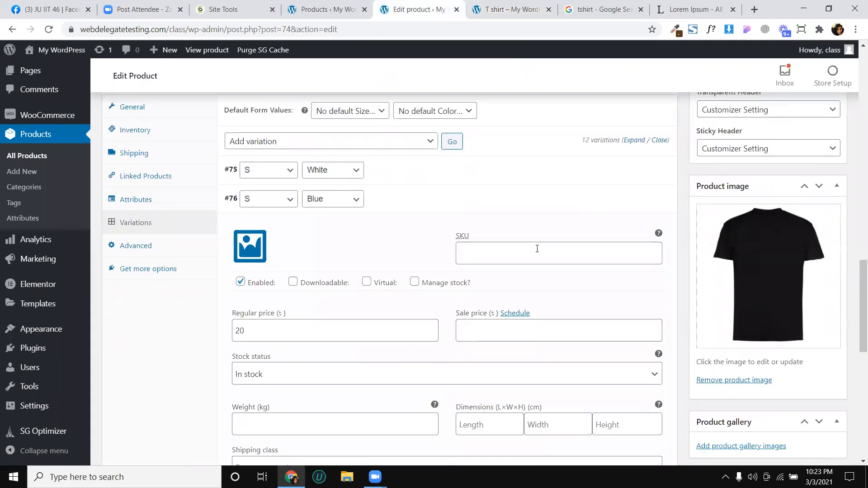
pyautogui.scroll(-2, 520, 253)
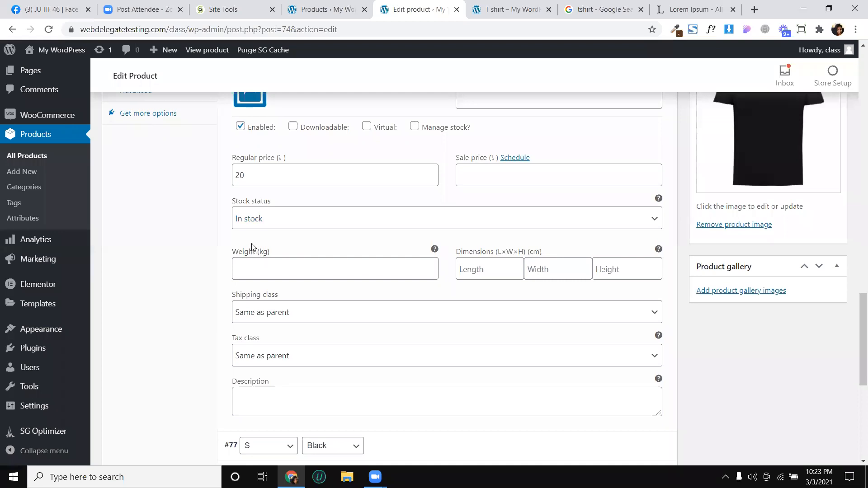
pyautogui.click(262, 227)
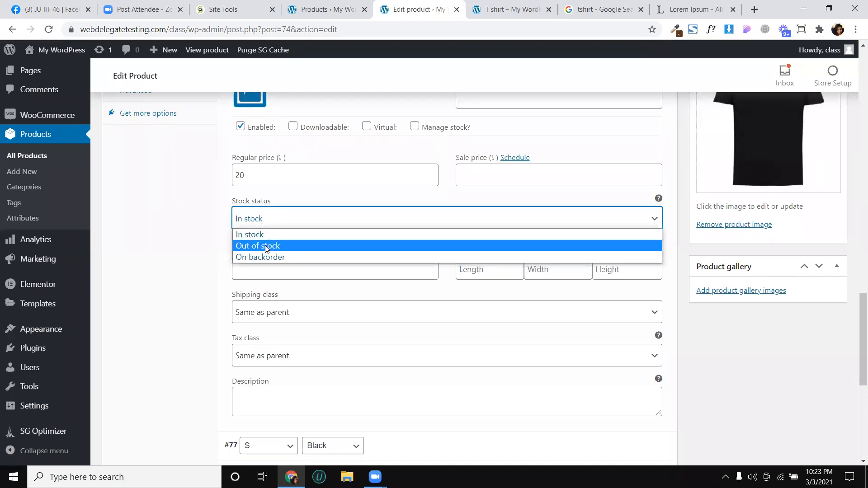
pyautogui.click(263, 247)
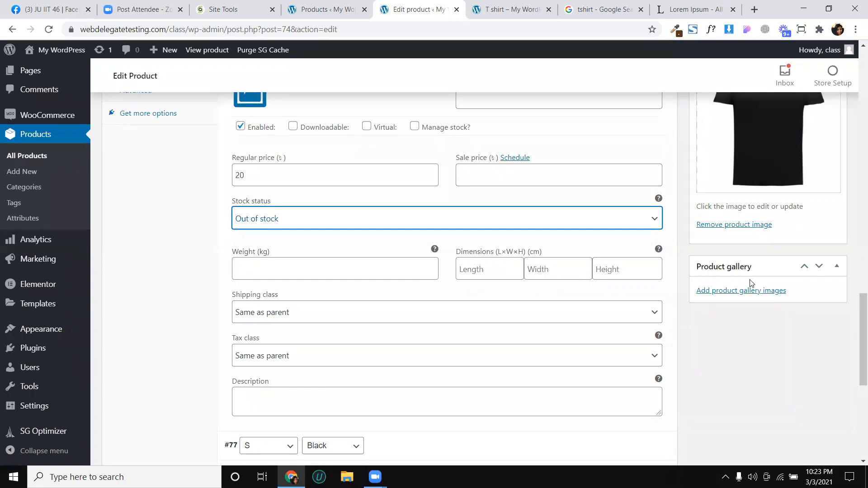
# Step: Update the published T shirt product to save the variation change
pyautogui.scroll(15, 751, 283)
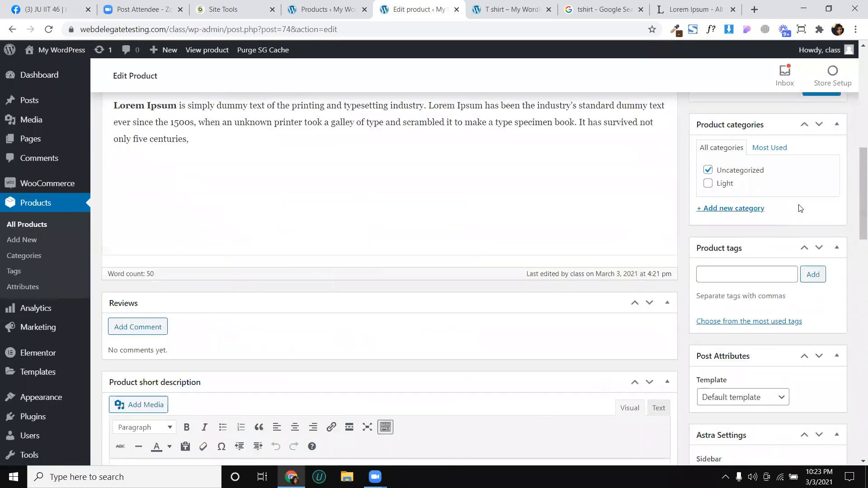
pyautogui.scroll(3, 801, 209)
pyautogui.click(811, 232)
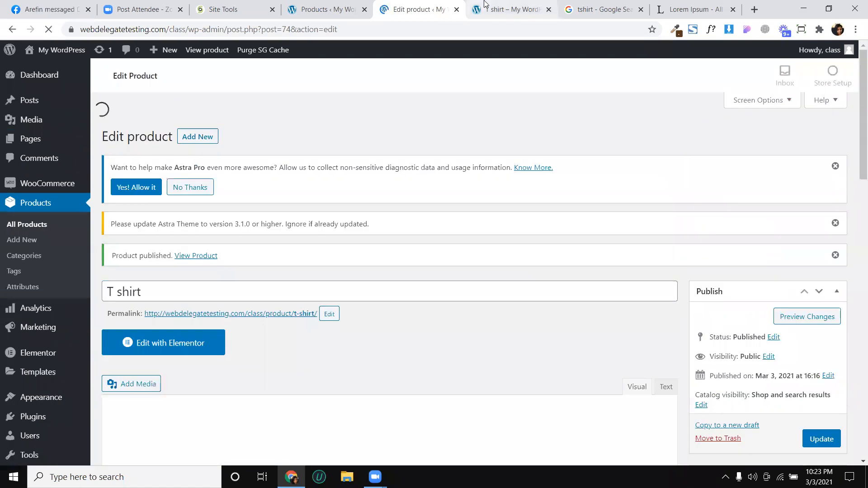
# Step: Reload the T shirt page in its own tab, choose size S and color Blue, and check the variation's stock status
pyautogui.click(484, 4)
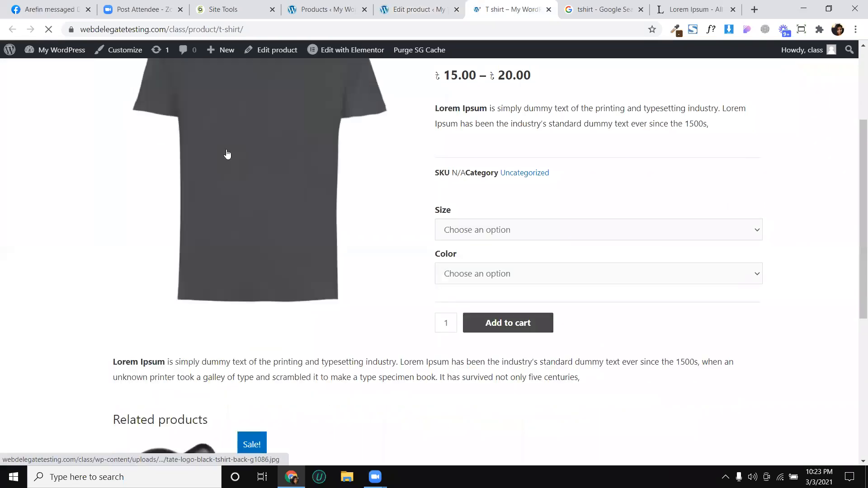
pyautogui.click(469, 232)
pyautogui.click(468, 259)
pyautogui.click(475, 274)
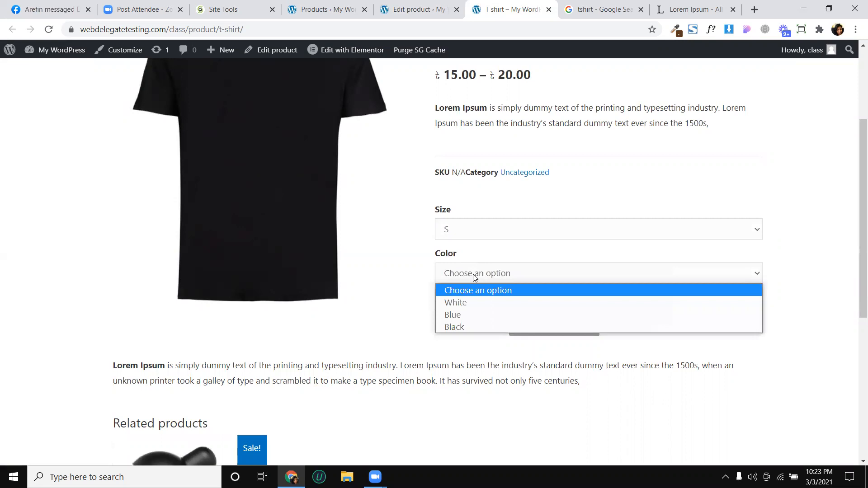
pyautogui.click(459, 315)
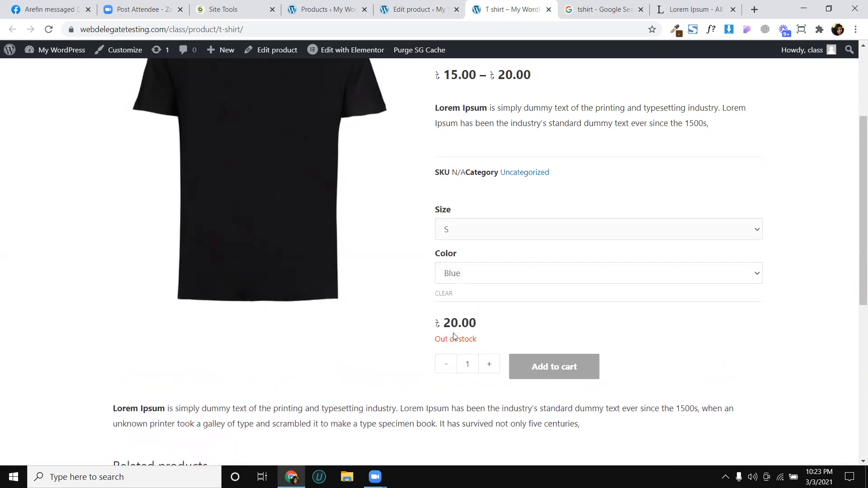
pyautogui.moveTo(479, 342); pyautogui.dragTo(421, 343)
pyautogui.click(434, 340)
pyautogui.tripleClick(442, 339)
# Step: Switch back to the product editor tab and look through the T shirt's list of variations
pyautogui.click(411, 10)
pyautogui.scroll(-5, 312, 181)
pyautogui.scroll(-15, 312, 199)
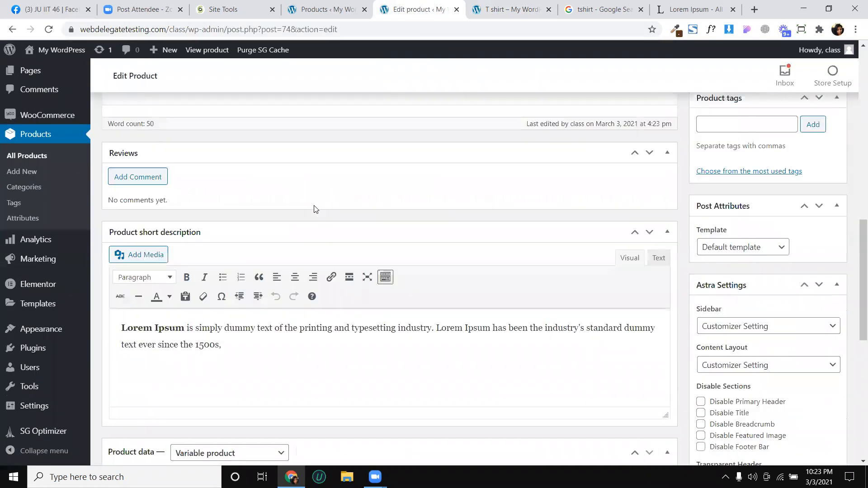
pyautogui.scroll(-1, 319, 211)
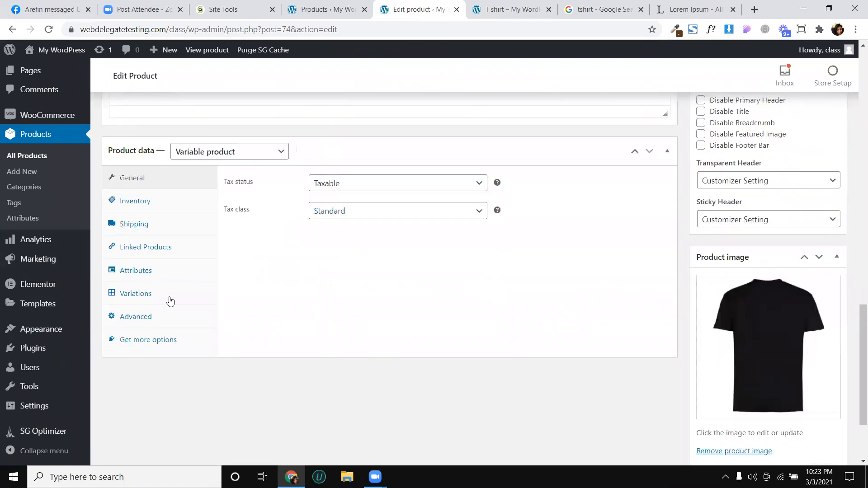
pyautogui.click(142, 293)
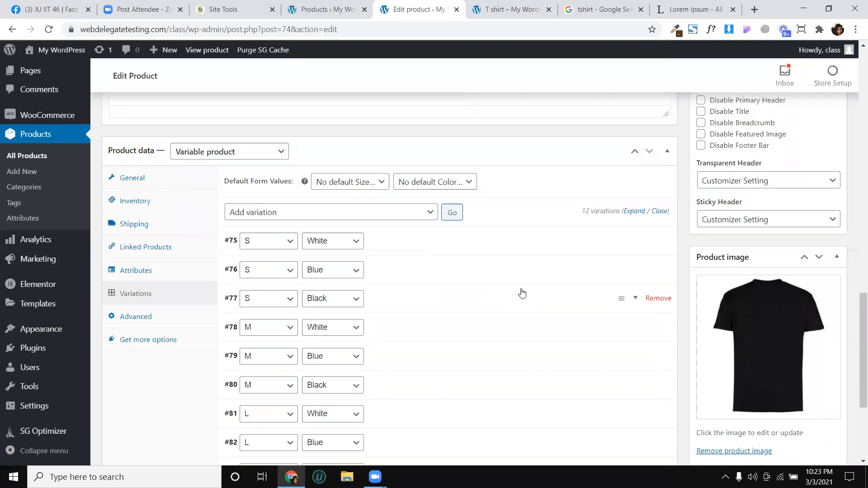
pyautogui.scroll(-2, 521, 291)
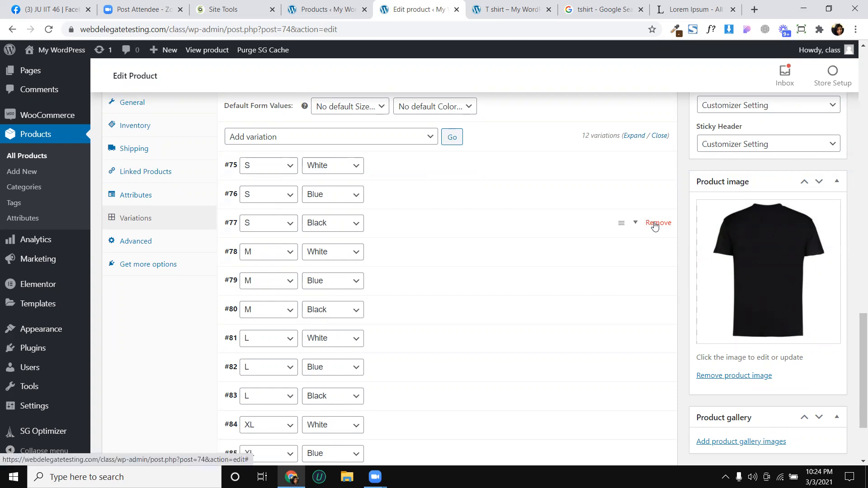
# Step: Add the black T shirt image from the media library to the product gallery
pyautogui.scroll(-3, 680, 227)
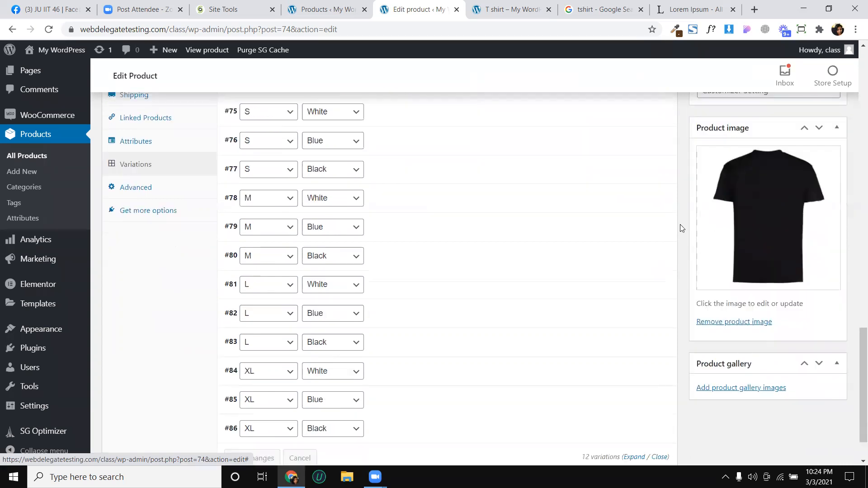
pyautogui.click(729, 336)
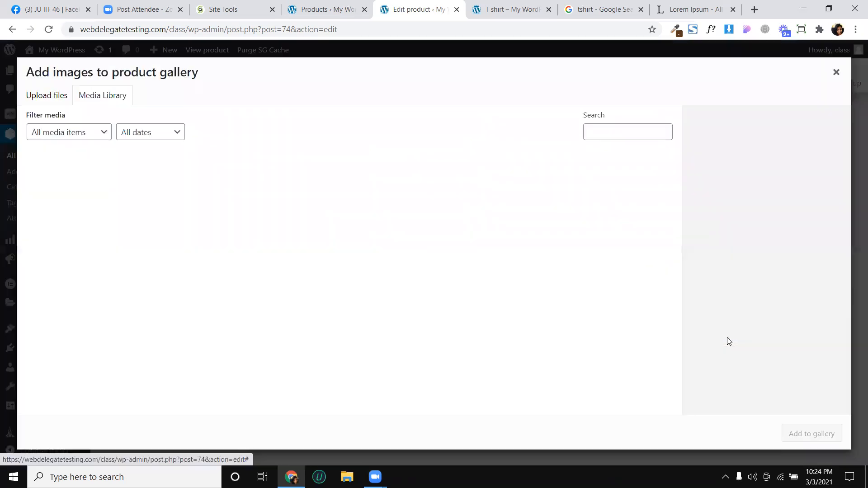
pyautogui.click(168, 196)
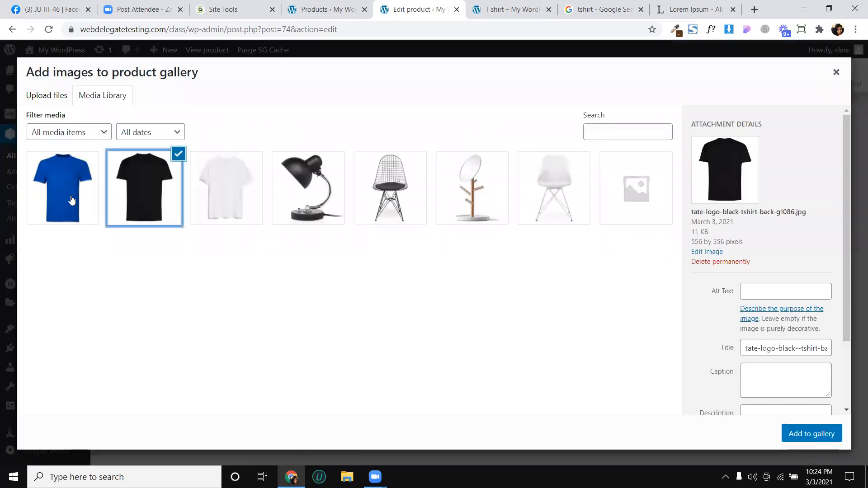
pyautogui.click(71, 196)
pyautogui.click(172, 188)
pyautogui.click(812, 434)
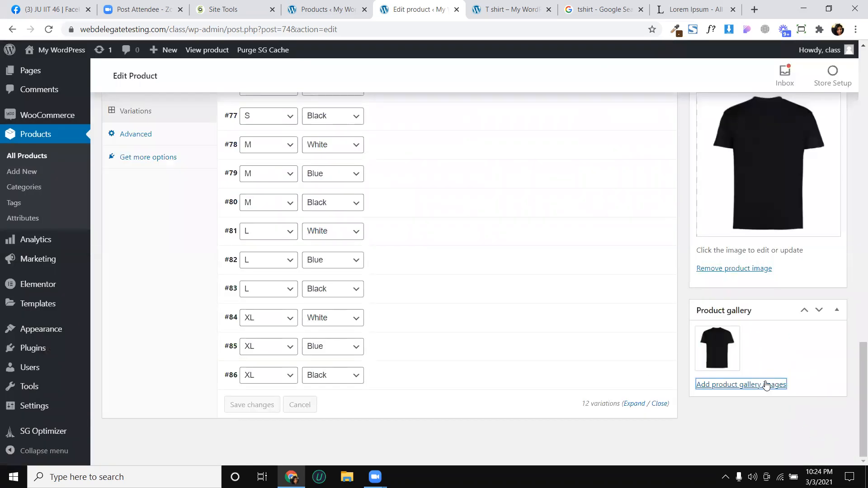
# Step: Add the blue T shirt image from the media library to the product gallery
pyautogui.click(766, 385)
pyautogui.click(87, 207)
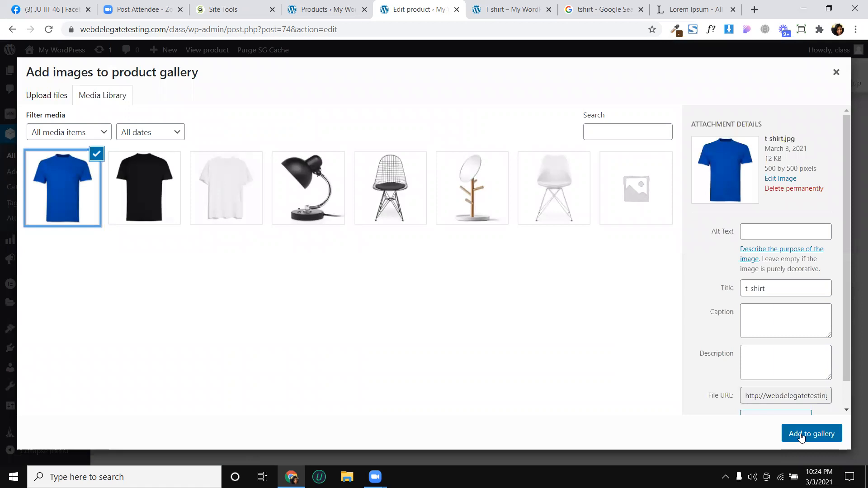
pyautogui.click(801, 435)
pyautogui.scroll(2, 771, 351)
pyautogui.scroll(-2, 768, 361)
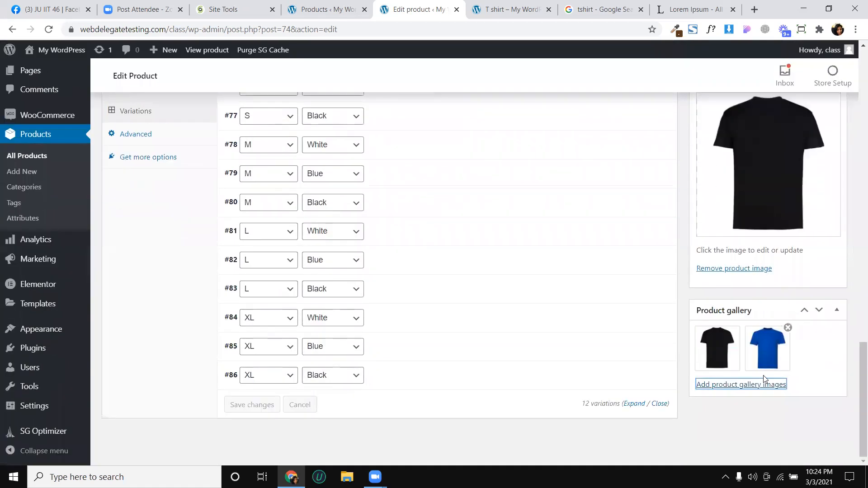
# Step: Add the white T shirt image to the product gallery and move it to the first position
pyautogui.click(764, 382)
pyautogui.click(218, 172)
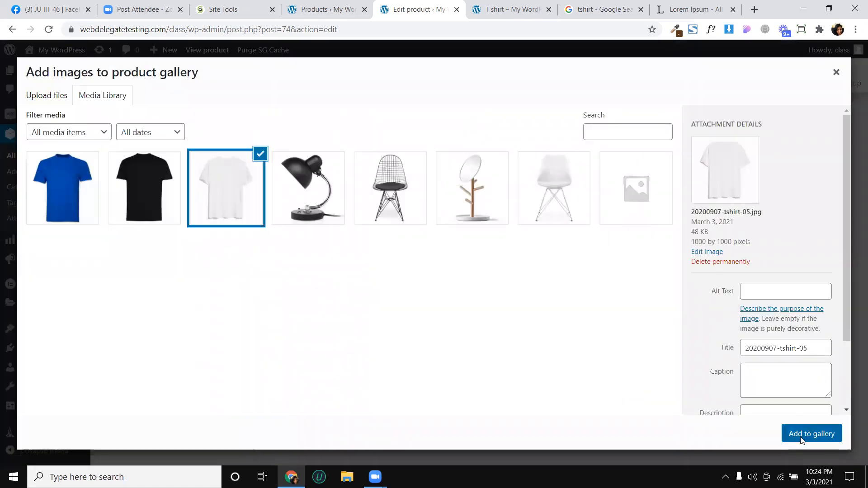
pyautogui.click(801, 435)
pyautogui.moveTo(814, 348); pyautogui.dragTo(716, 339)
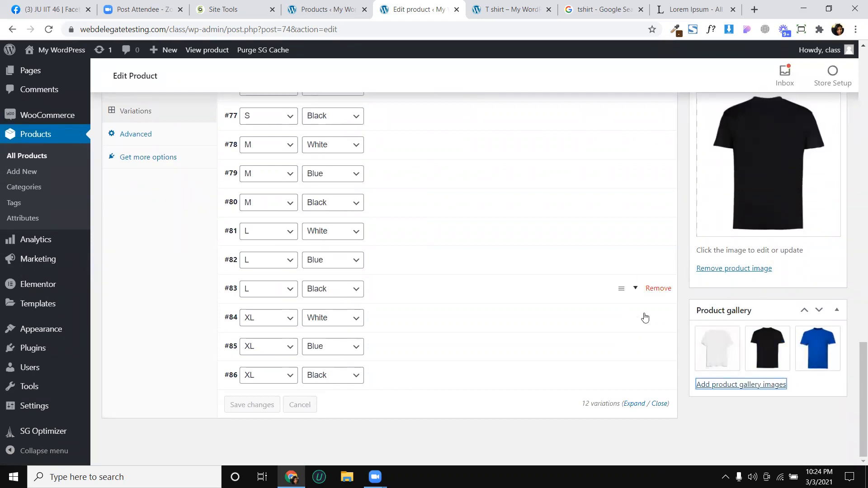
# Step: Expand the S White variation and review its SKU field, prices and stock status options
pyautogui.scroll(3, 348, 324)
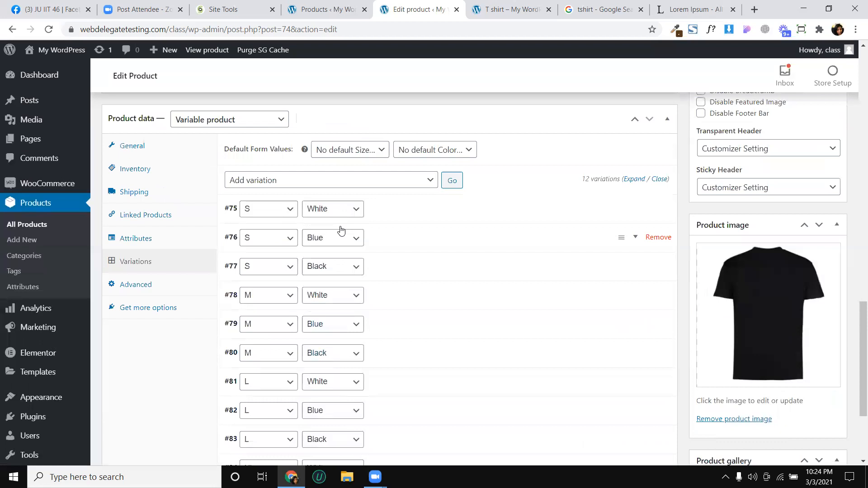
pyautogui.click(634, 212)
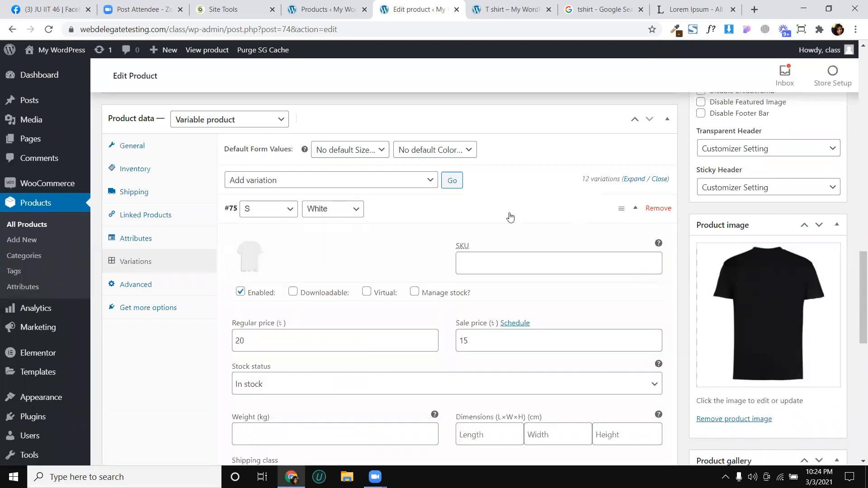
pyautogui.scroll(-2, 493, 228)
pyautogui.click(482, 188)
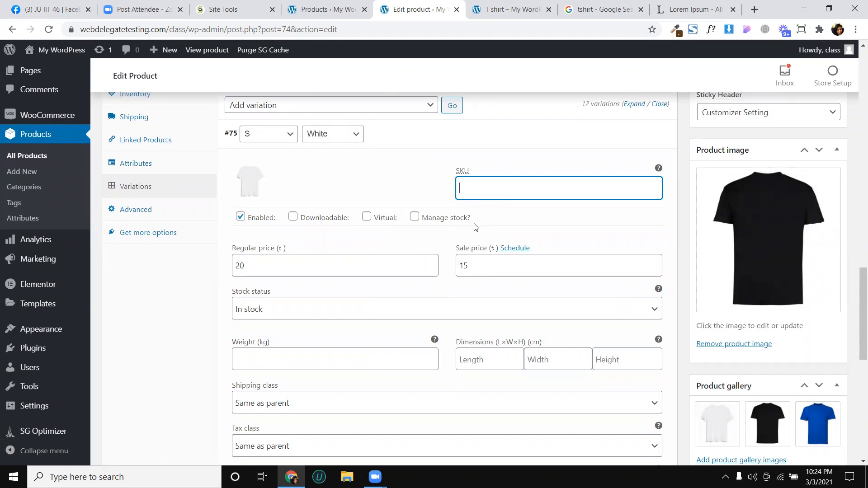
pyautogui.scroll(-2, 474, 227)
pyautogui.click(355, 236)
pyautogui.click(355, 236)
pyautogui.click(347, 240)
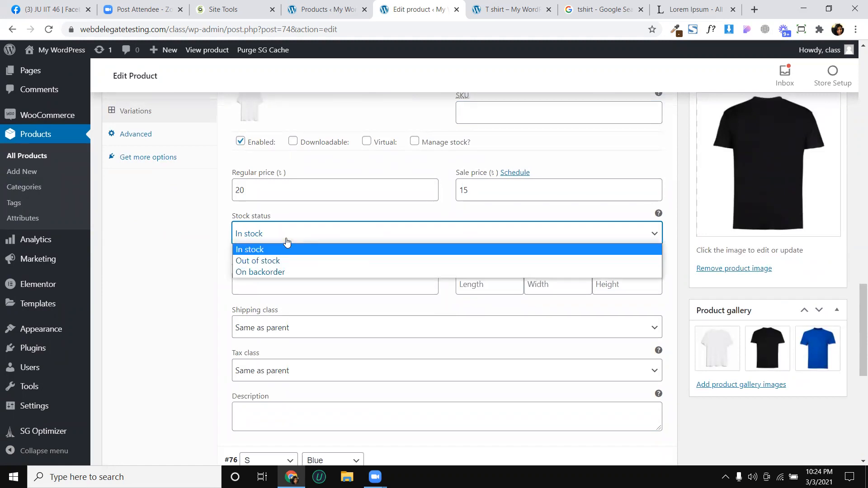
pyautogui.click(217, 234)
# Step: Review the S White variation's dimensions, shipping class, tax class and description fields
pyautogui.scroll(-2, 283, 262)
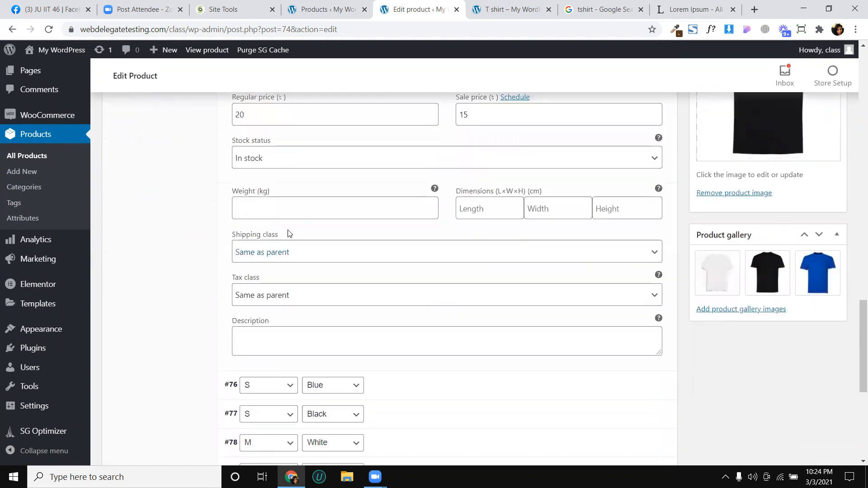
pyautogui.click(471, 208)
pyautogui.click(564, 211)
pyautogui.click(620, 212)
pyautogui.click(457, 260)
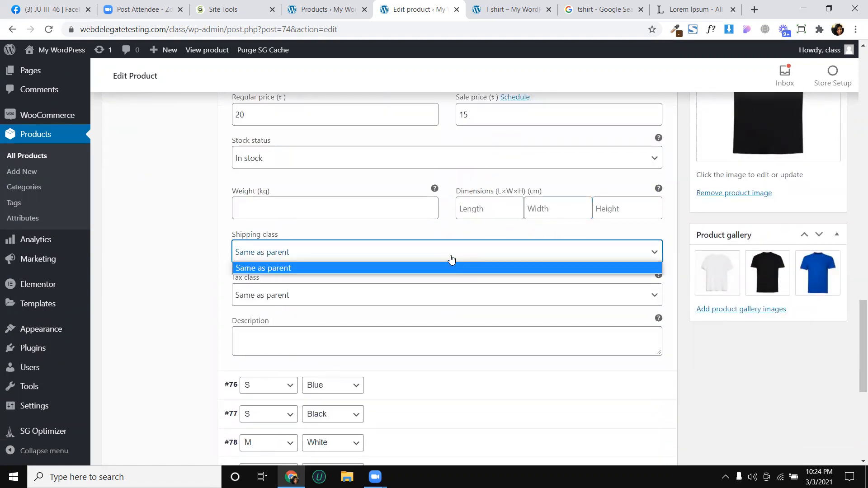
pyautogui.click(451, 259)
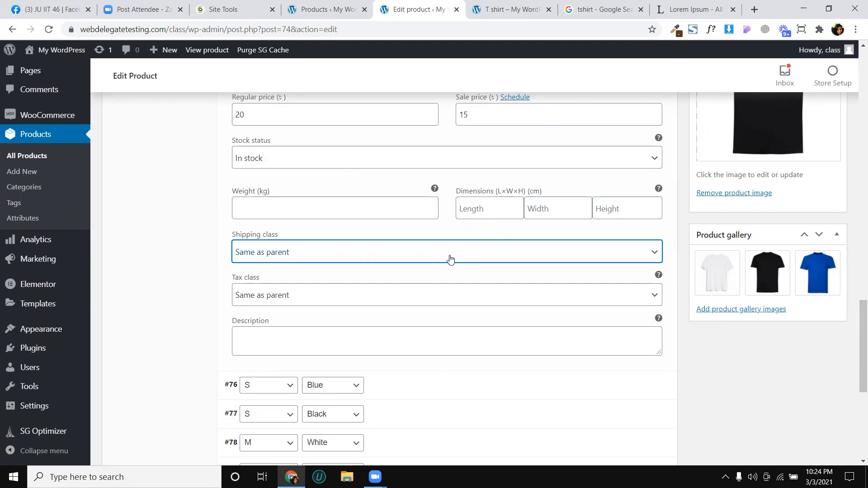
pyautogui.scroll(-2, 316, 272)
pyautogui.click(303, 252)
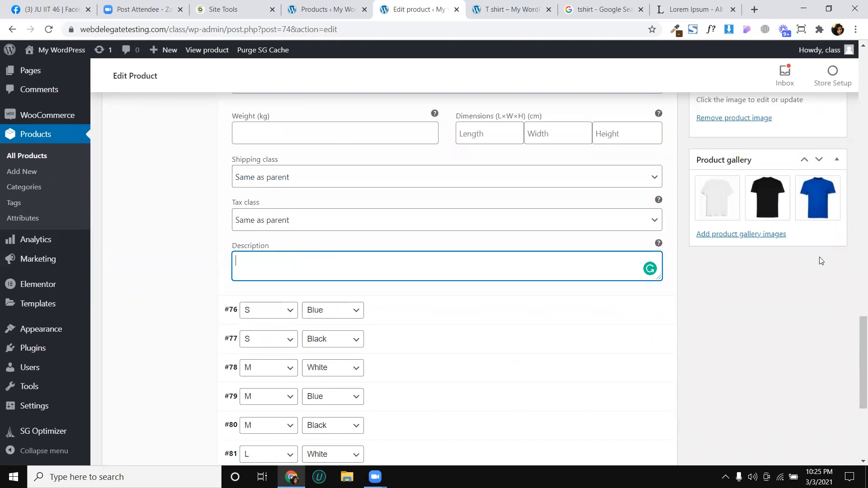
# Step: Update the T shirt product to save its gallery images
pyautogui.scroll(15, 820, 256)
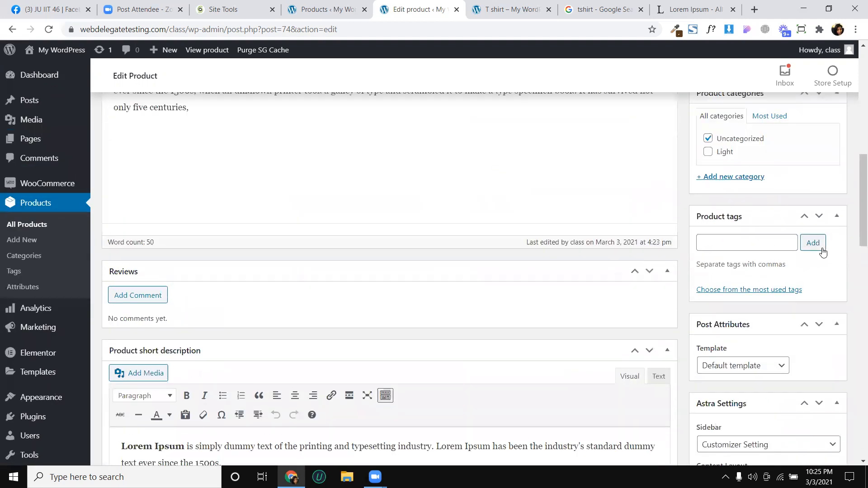
pyautogui.scroll(3, 823, 252)
pyautogui.click(821, 206)
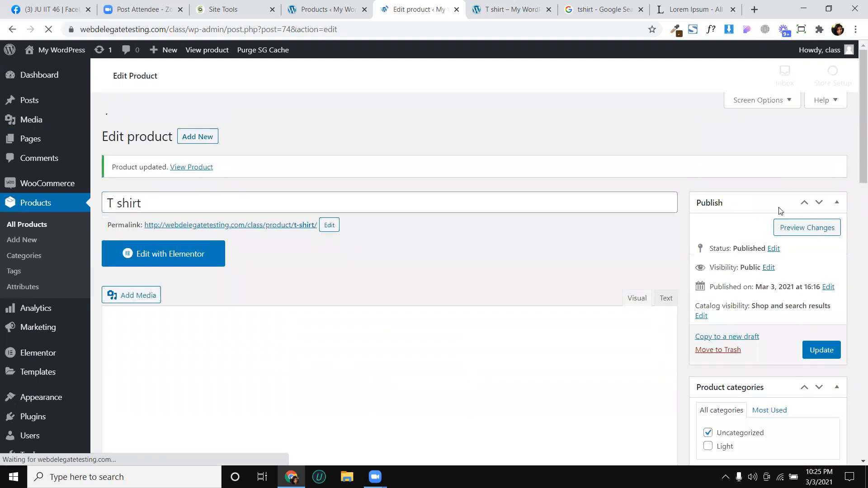
# Step: Assign the product to a new category named T shirt instead of Uncategorized, and update the product
pyautogui.scroll(-2, 774, 209)
pyautogui.scroll(-4, 773, 226)
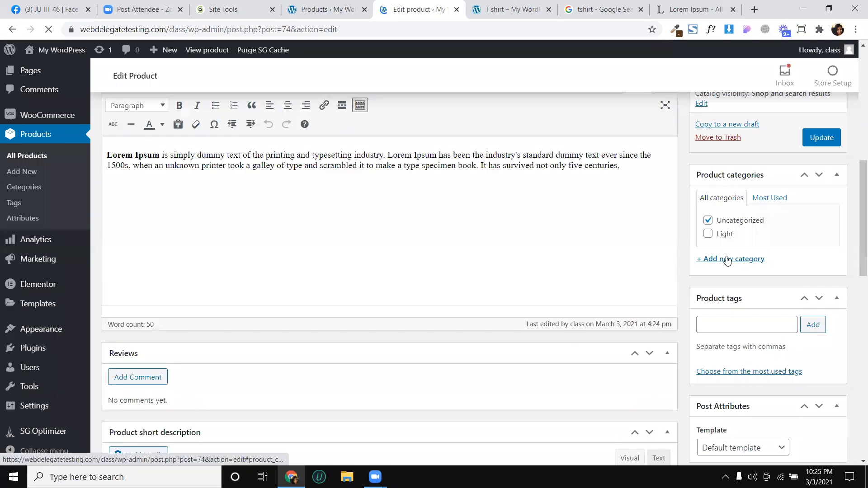
pyautogui.click(727, 259)
pyautogui.click(716, 282)
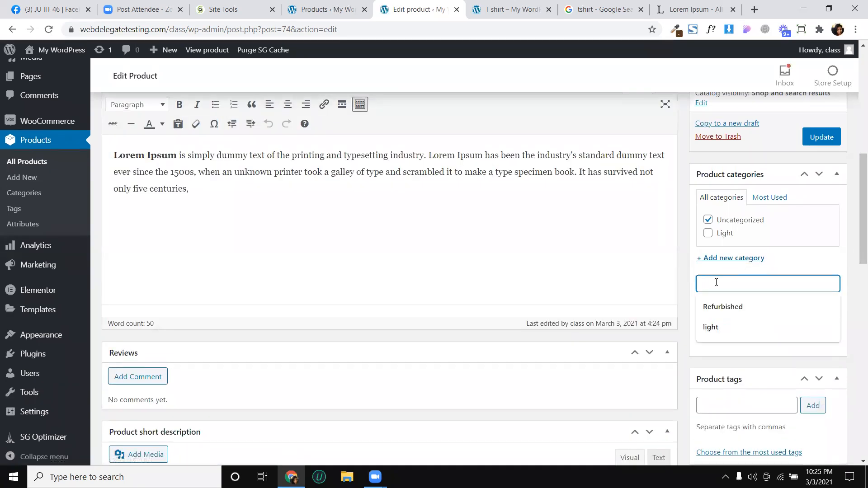
pyautogui.write('T sh')
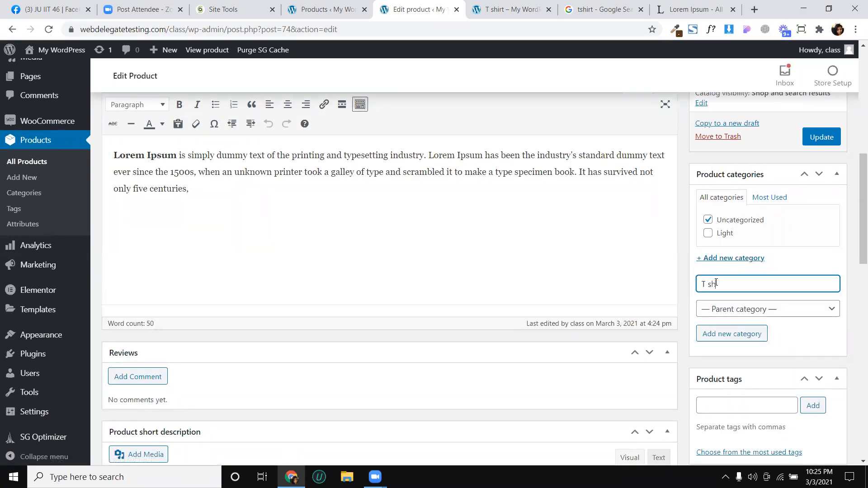
pyautogui.click(737, 335)
pyautogui.click(708, 233)
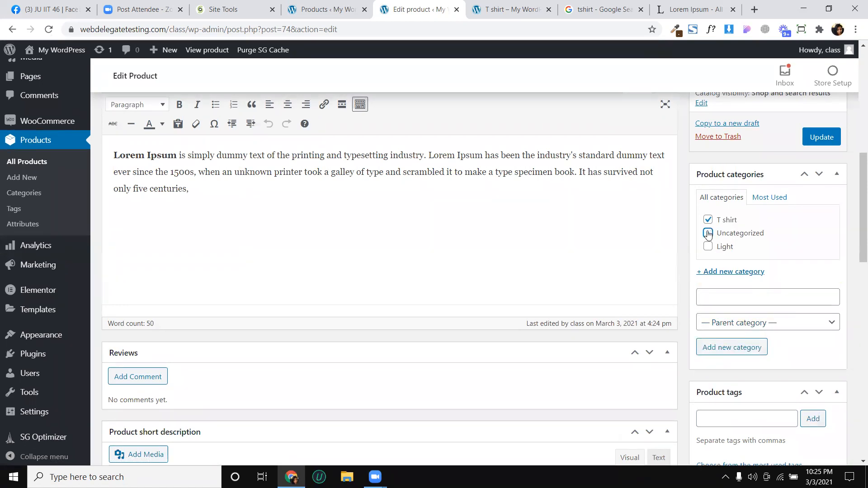
pyautogui.click(824, 140)
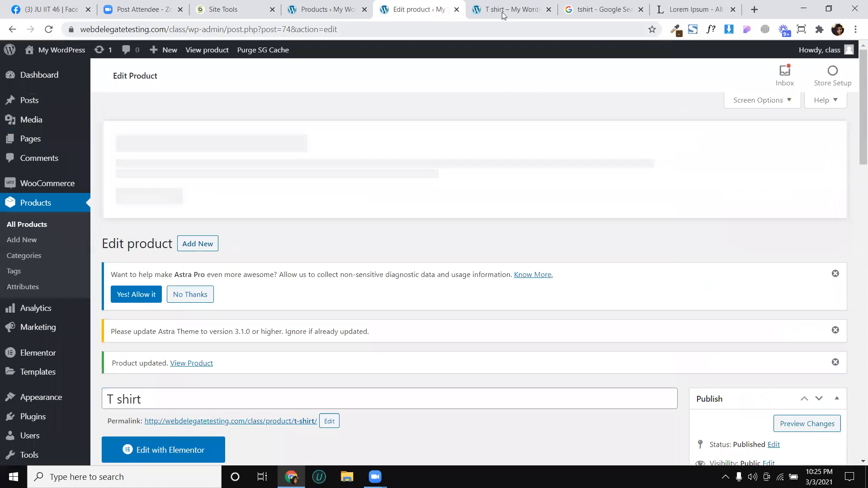
# Step: Reload the T shirt store page and check the available Size and Color options
pyautogui.click(511, 9)
pyautogui.click(49, 30)
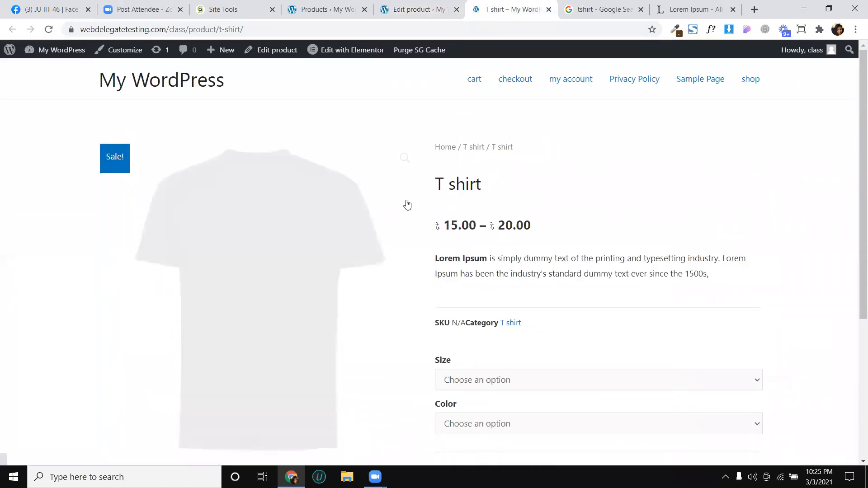
pyautogui.scroll(-3, 446, 219)
pyautogui.click(478, 229)
pyautogui.click(478, 229)
pyautogui.click(470, 274)
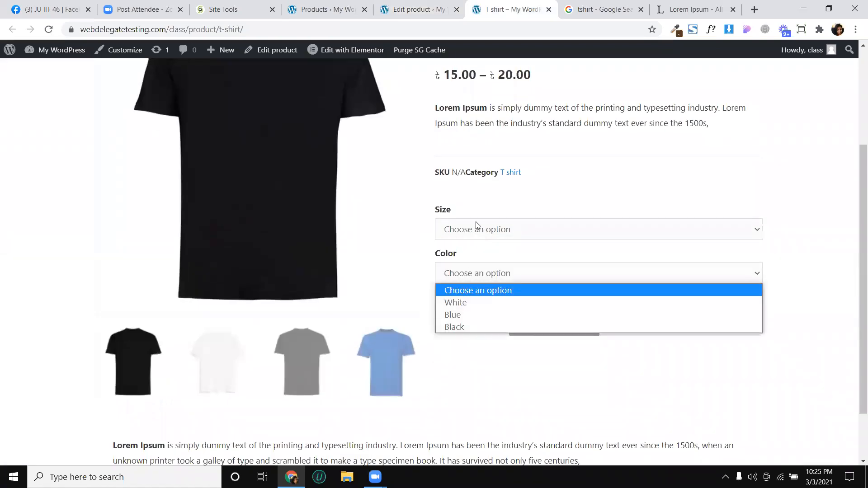
pyautogui.click(476, 226)
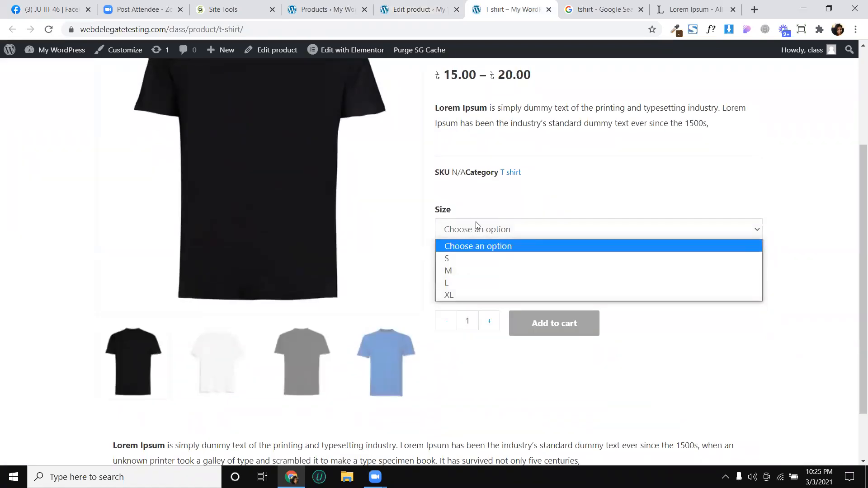
pyautogui.click(516, 209)
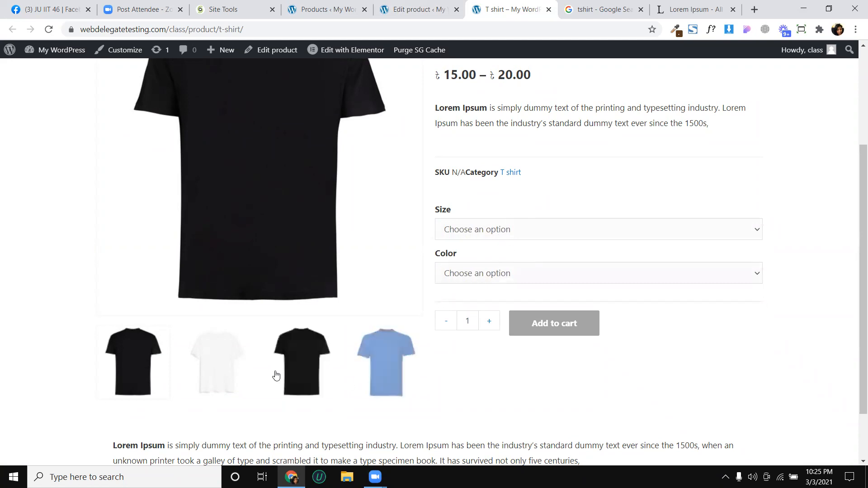
# Step: View the white, blue and black T shirt images in the store page gallery
pyautogui.click(206, 365)
pyautogui.click(393, 365)
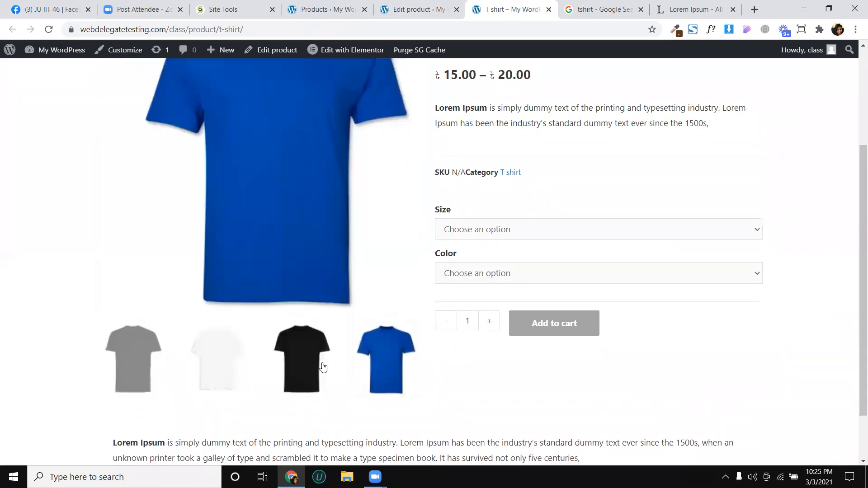
pyautogui.click(322, 365)
# Step: Choose the color Black and size M for the T shirt on the store page
pyautogui.click(464, 276)
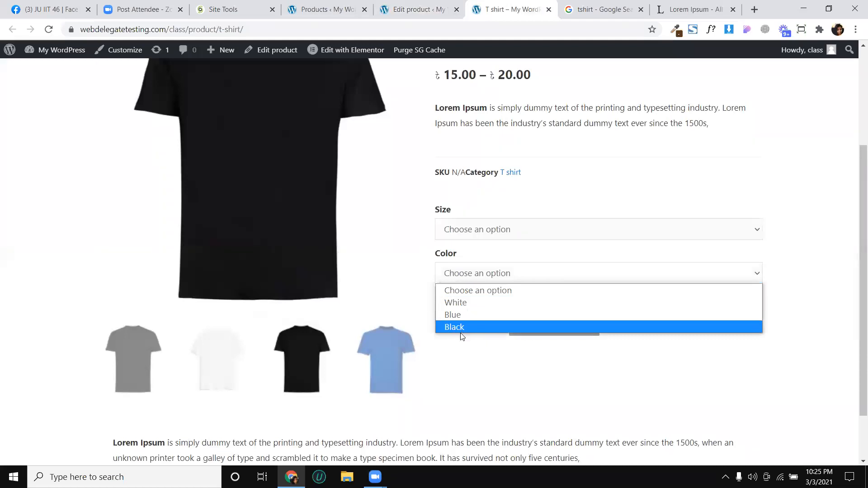
pyautogui.click(462, 327)
pyautogui.click(486, 236)
pyautogui.click(479, 270)
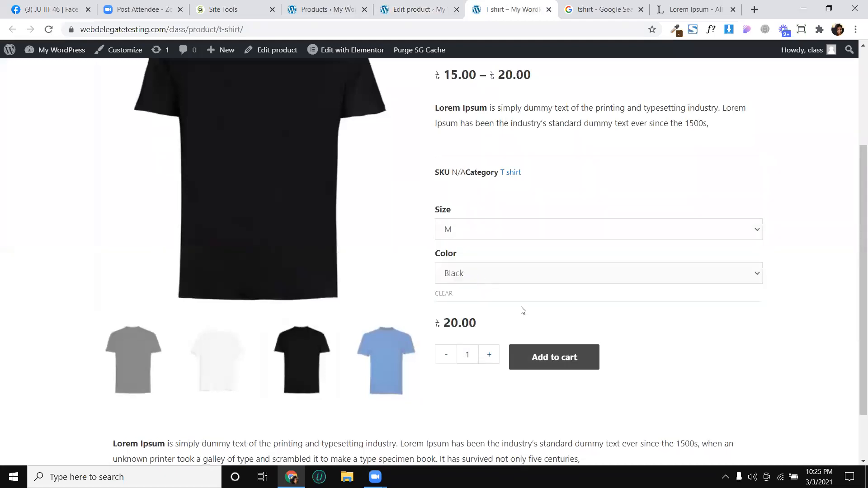
pyautogui.scroll(3, 361, 297)
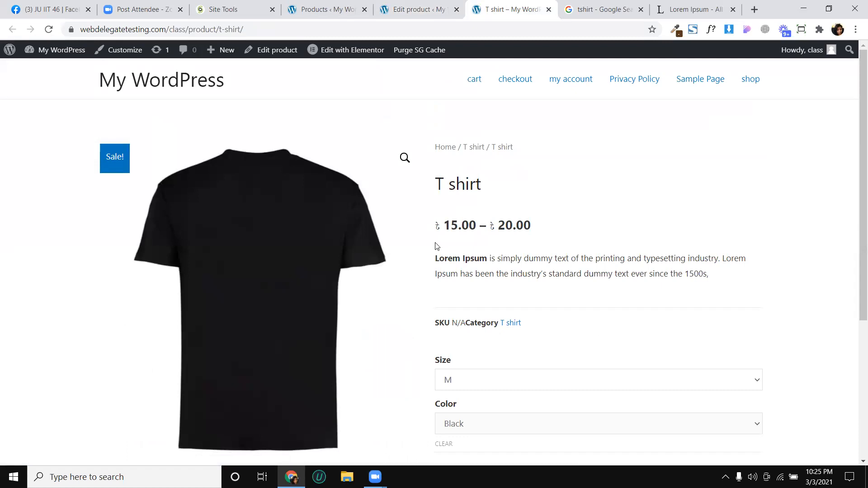
# Step: Return to the product editor and inspect the S White variation's details in the variations list, collapsing it again
pyautogui.click(410, 10)
pyautogui.scroll(-2, 384, 185)
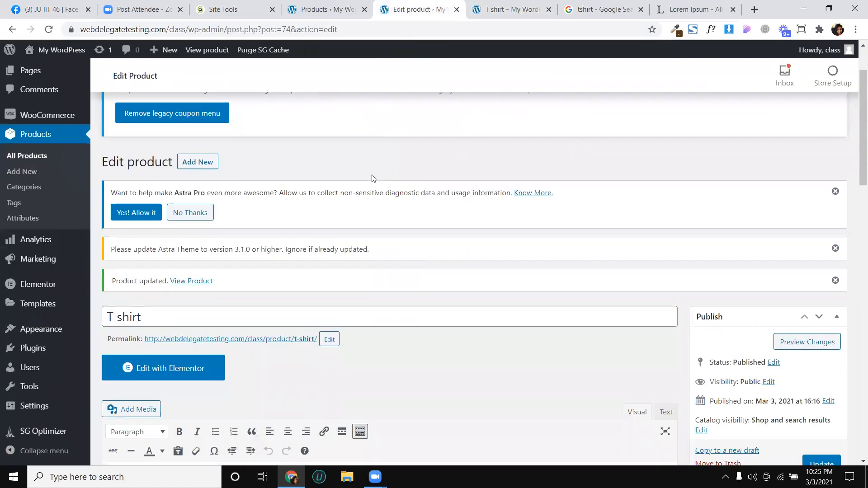
pyautogui.scroll(-8, 373, 177)
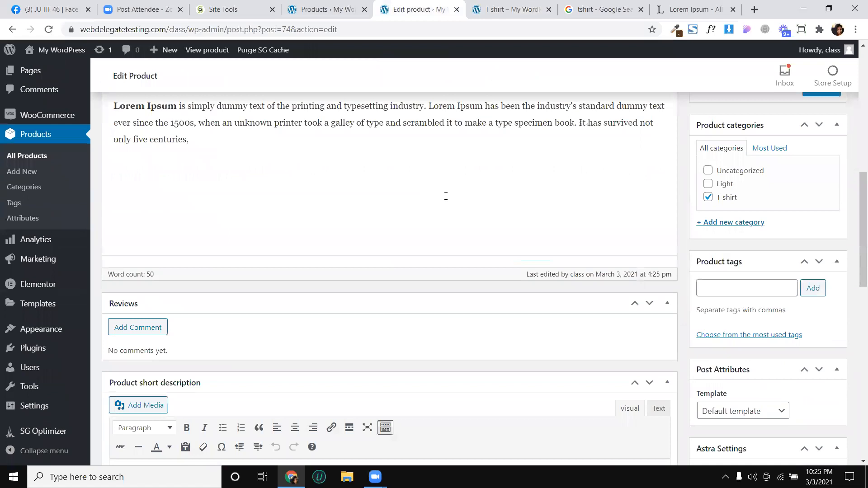
pyautogui.scroll(-3, 446, 196)
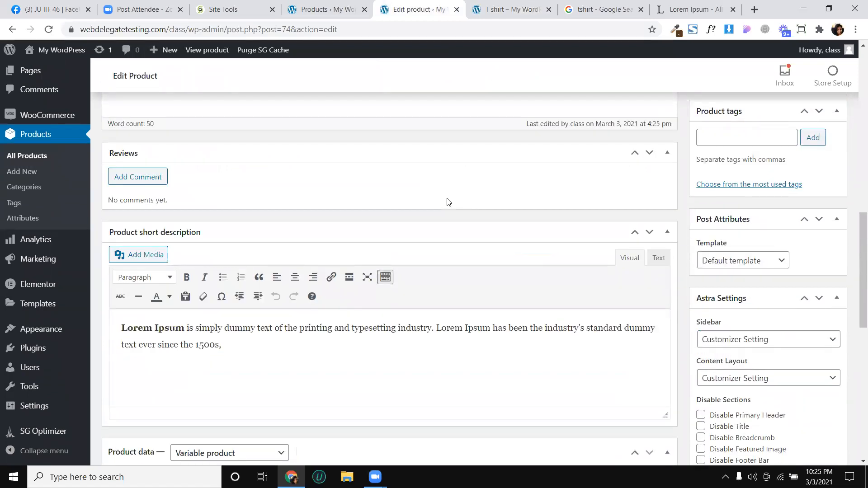
pyautogui.scroll(-5, 447, 201)
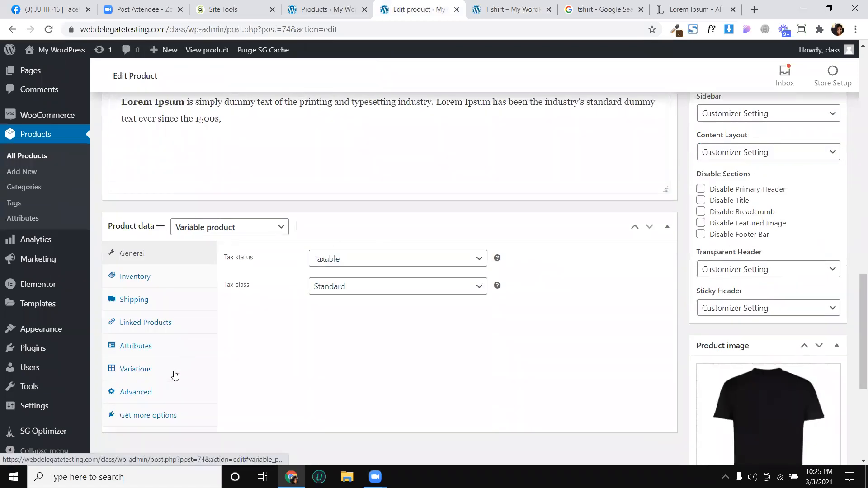
pyautogui.click(135, 369)
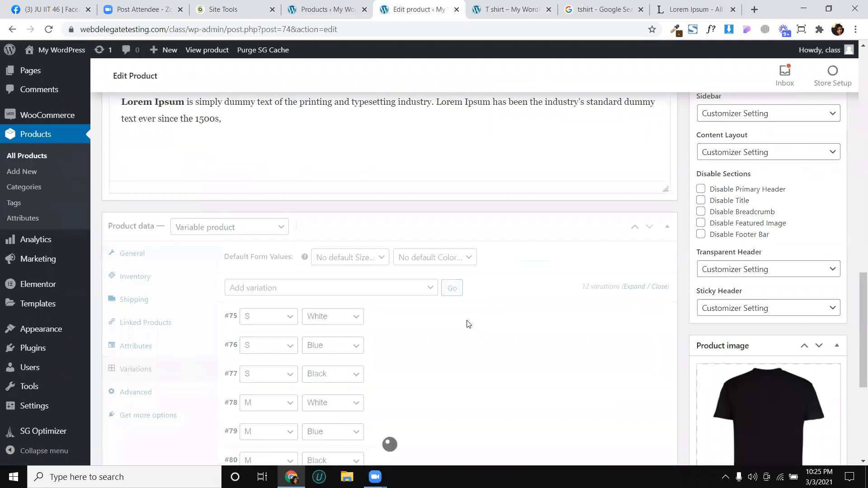
pyautogui.scroll(-2, 468, 324)
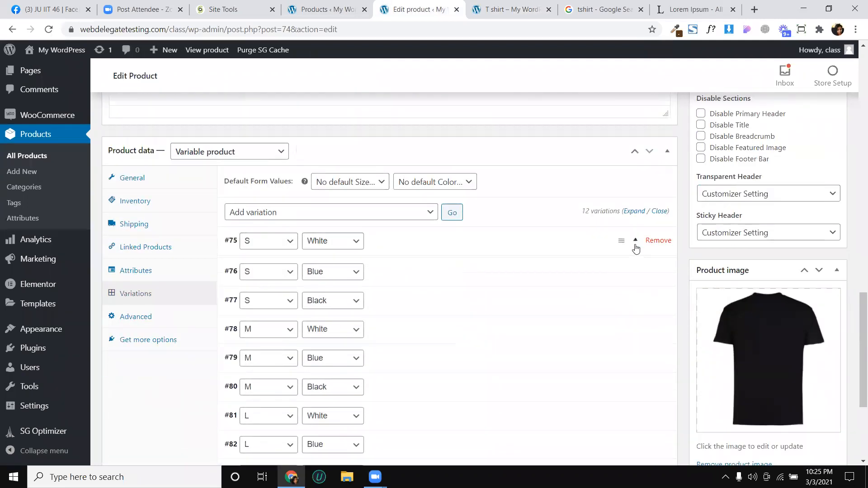
pyautogui.click(636, 246)
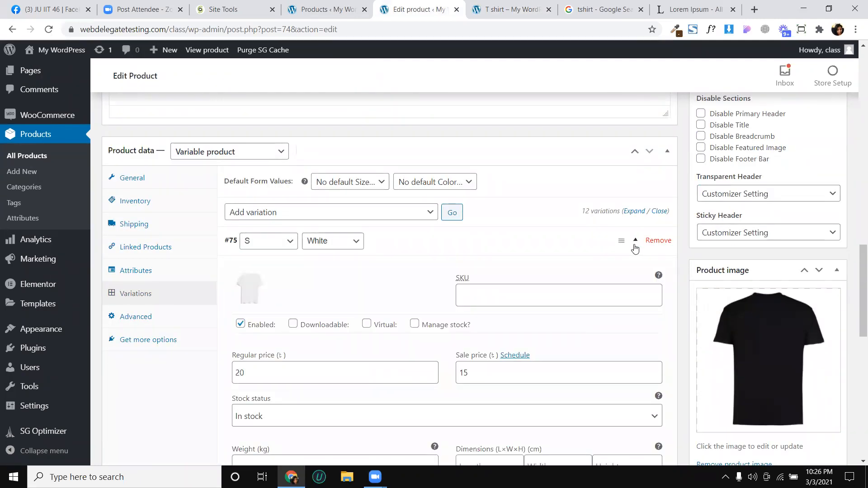
pyautogui.click(635, 247)
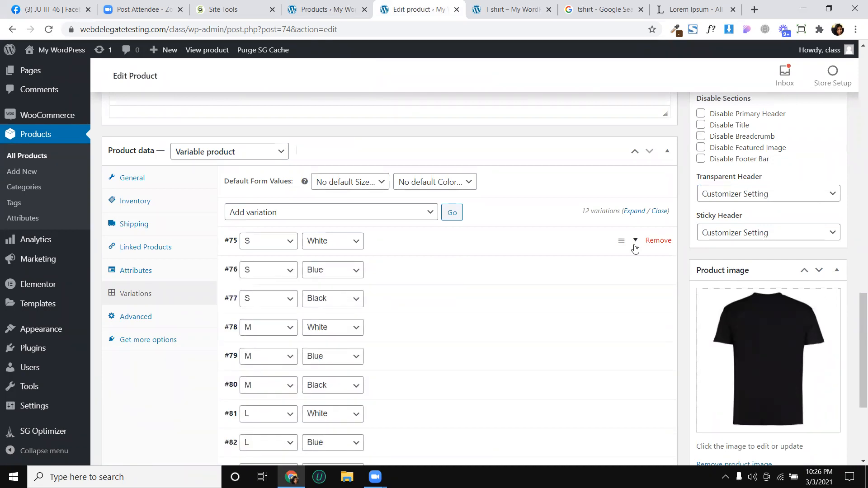
# Step: Update the T shirt product again and switch to its store page tab
pyautogui.scroll(5, 701, 219)
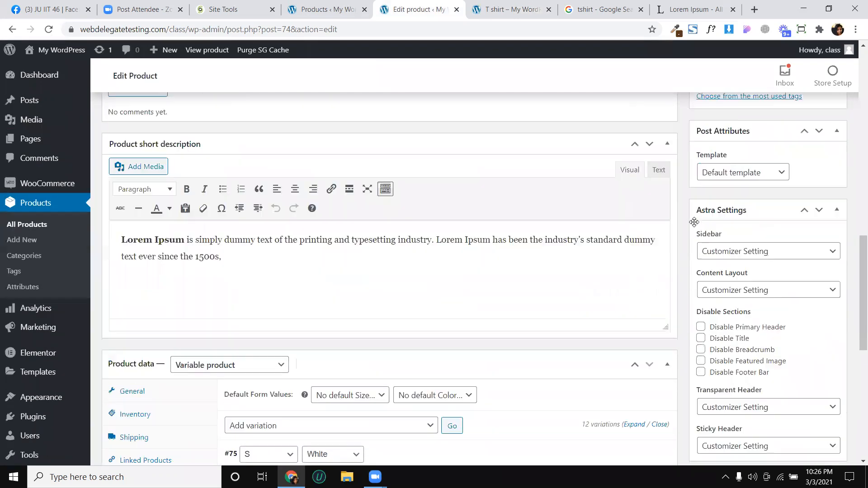
pyautogui.scroll(10, 703, 220)
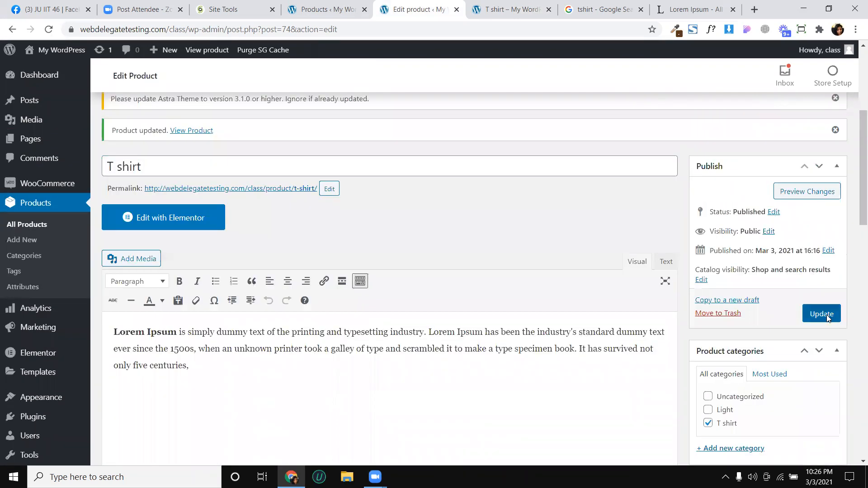
pyautogui.click(822, 314)
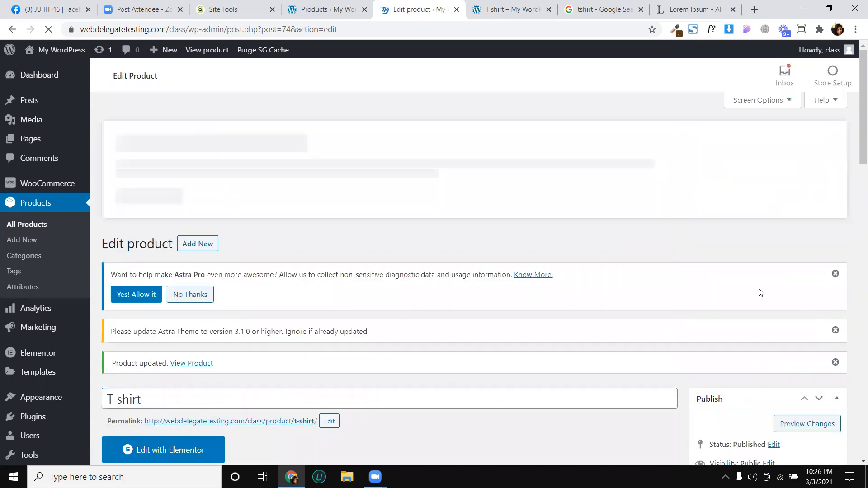
pyautogui.click(517, 7)
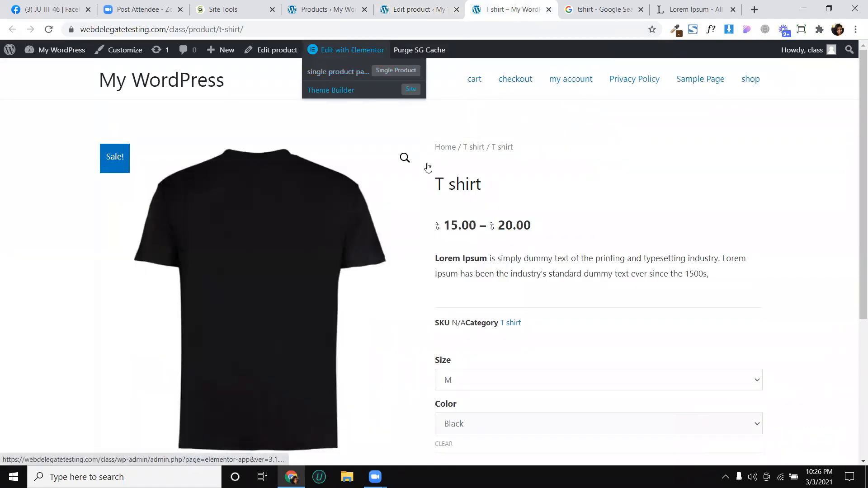
# Step: Review the T shirt store page, including its Size and Color selections, price, gallery thumbnails and description
pyautogui.scroll(-3, 476, 155)
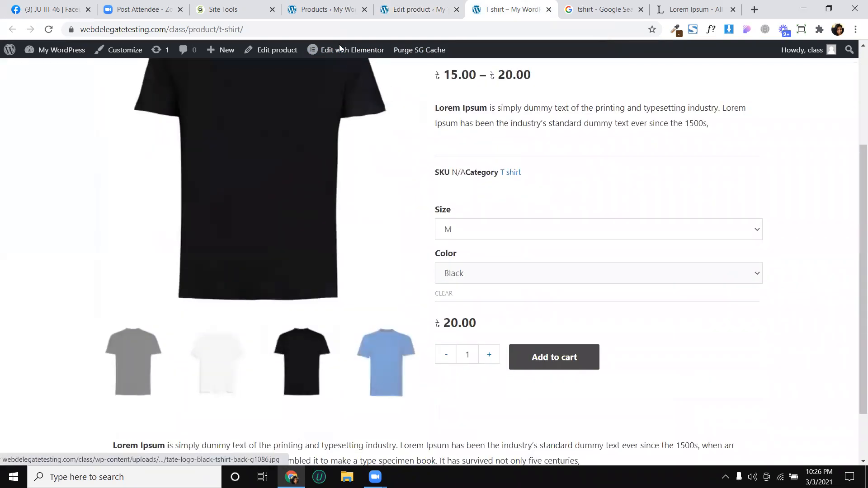
pyautogui.moveTo(343, 50)
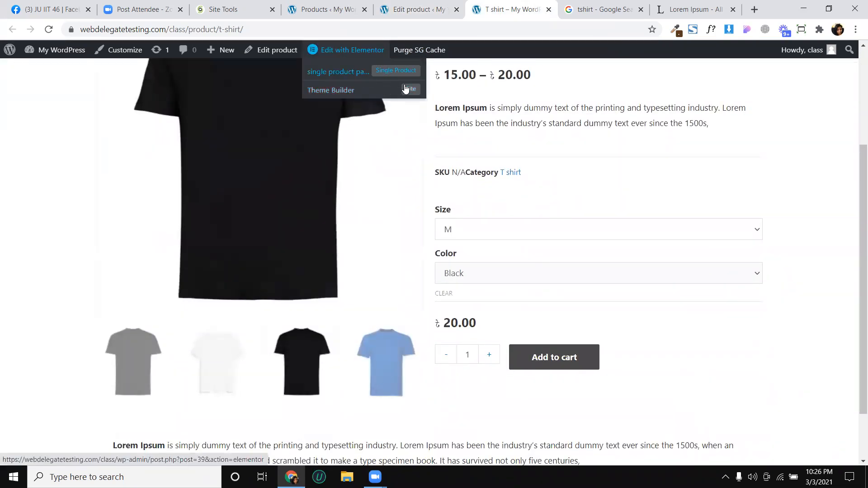
pyautogui.scroll(-2, 519, 145)
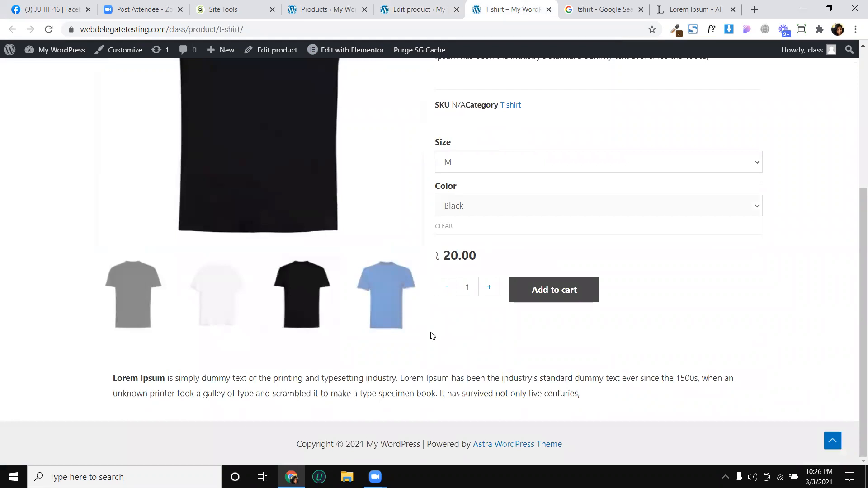
pyautogui.scroll(5, 413, 312)
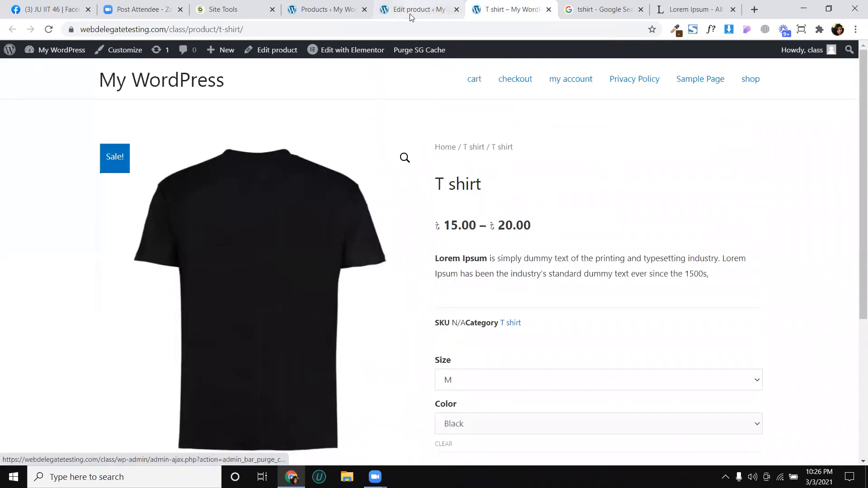
# Step: Switch to the WordPress admin's Products tab and open the page for adding new plugins
pyautogui.click(342, 4)
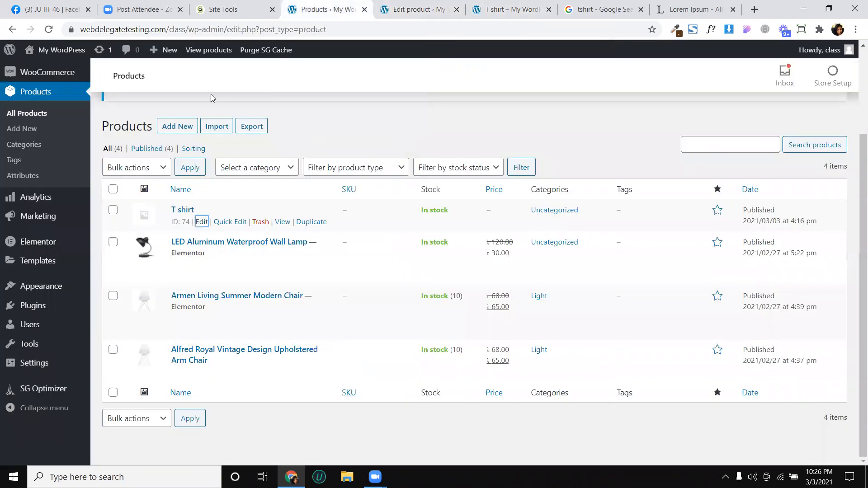
pyautogui.moveTo(77, 262)
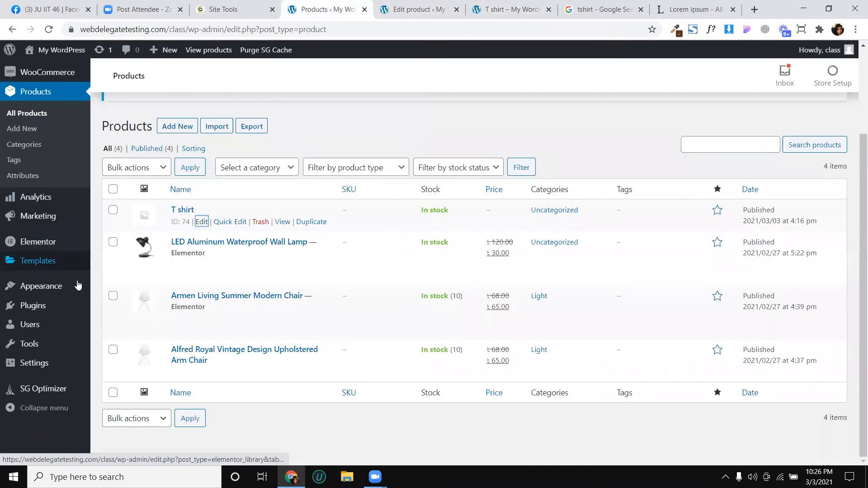
pyautogui.click(52, 309)
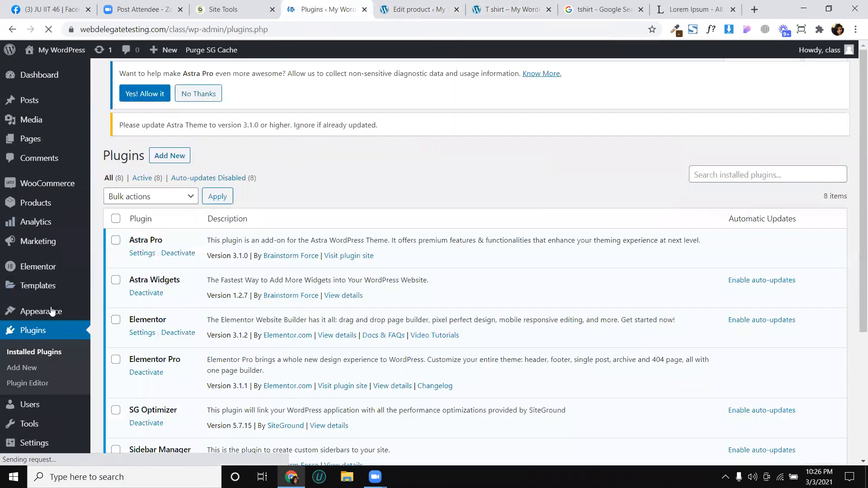
pyautogui.click(183, 86)
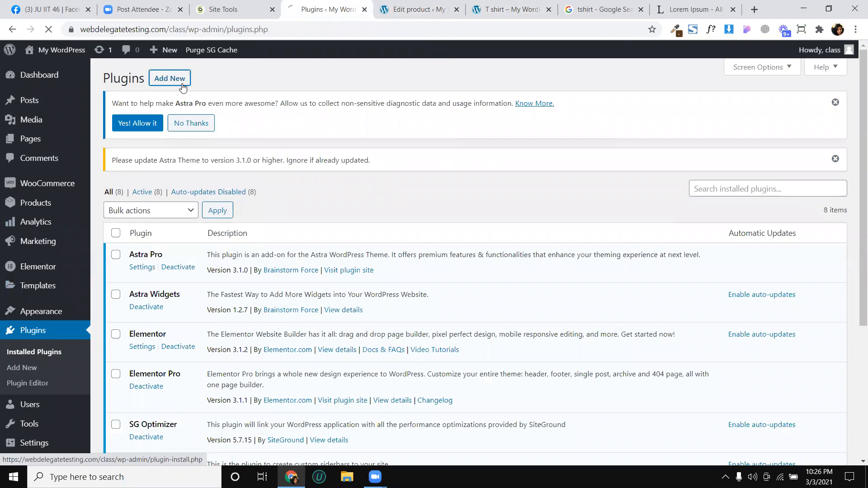
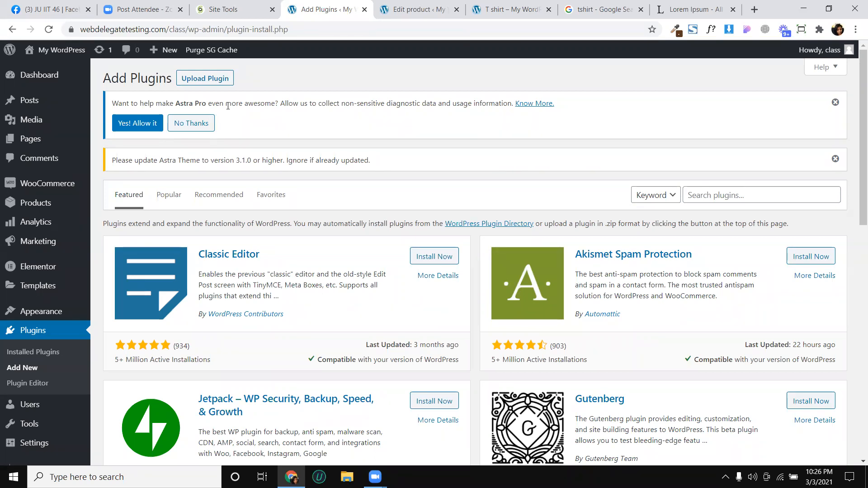
# Step: Search the plugin directory for "yith" and browse the WooCommerce plugins it offers
pyautogui.click(716, 197)
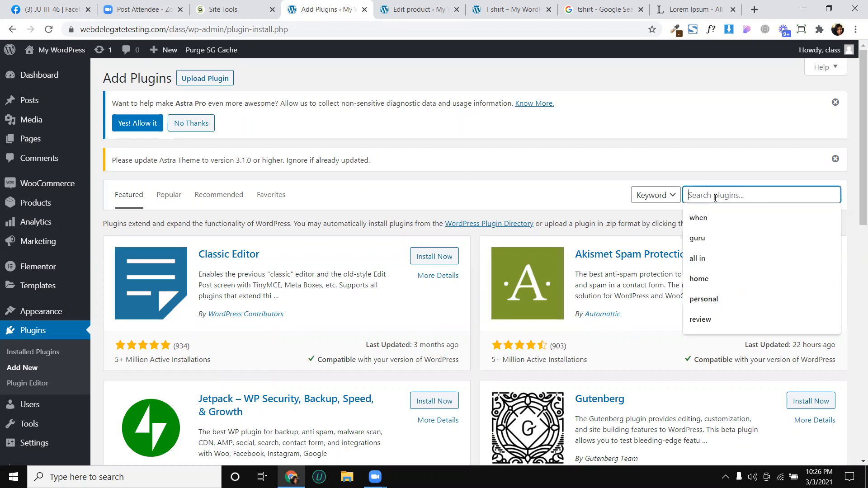
pyautogui.write('yith')
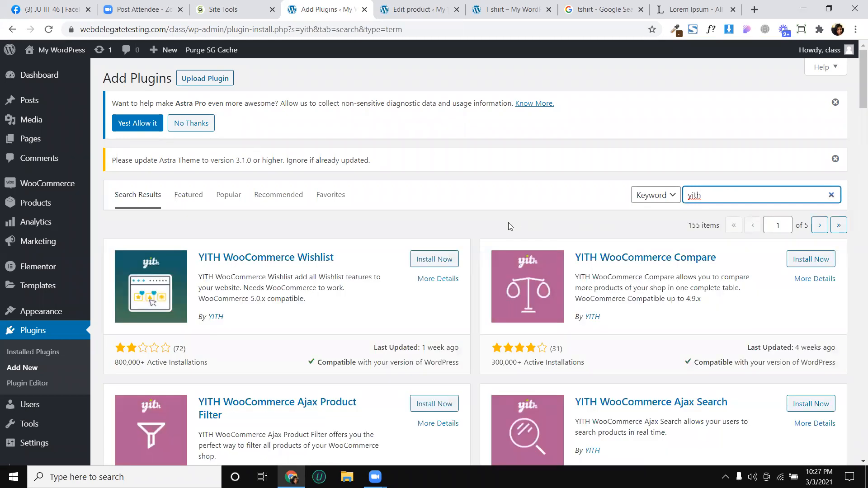
pyautogui.scroll(-2, 472, 233)
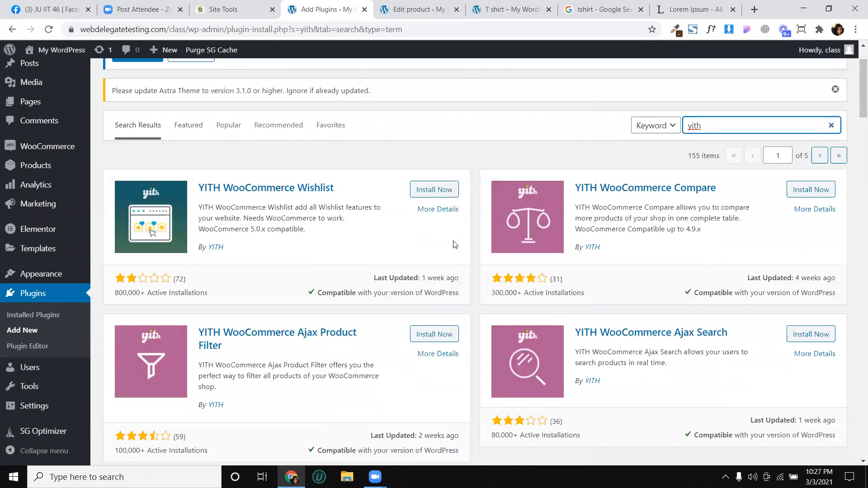
pyautogui.scroll(-10, 632, 244)
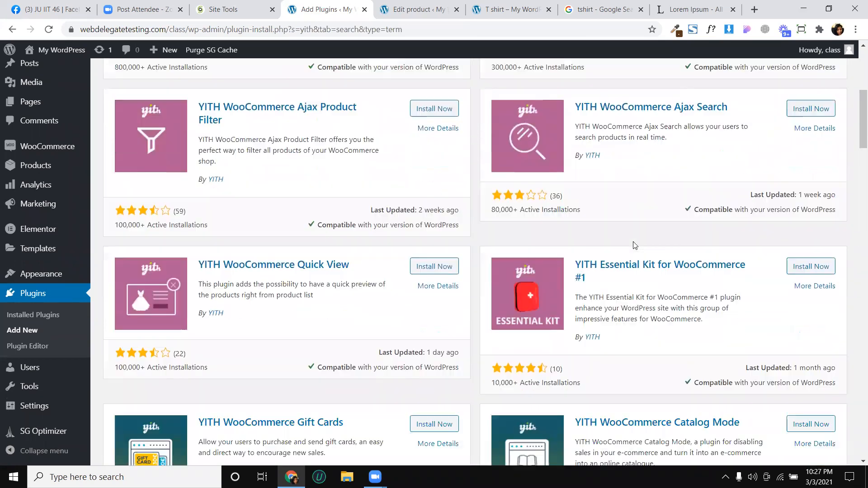
# Step: Browse the YITH plugin search results to review the available WooCommerce add-ons
pyautogui.scroll(-12, 635, 249)
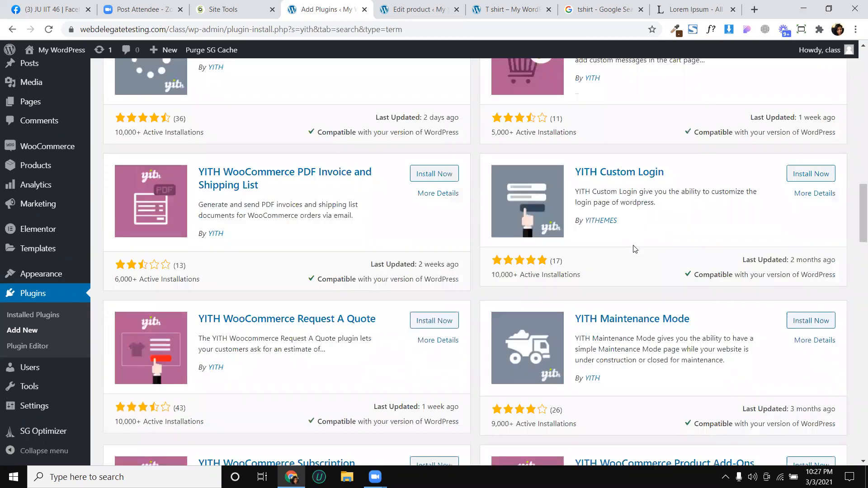
pyautogui.scroll(-8, 671, 229)
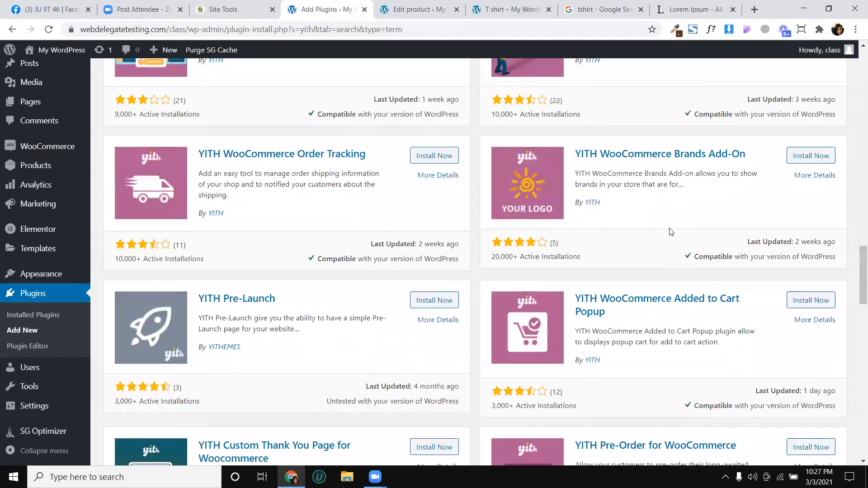
pyautogui.scroll(-5, 672, 244)
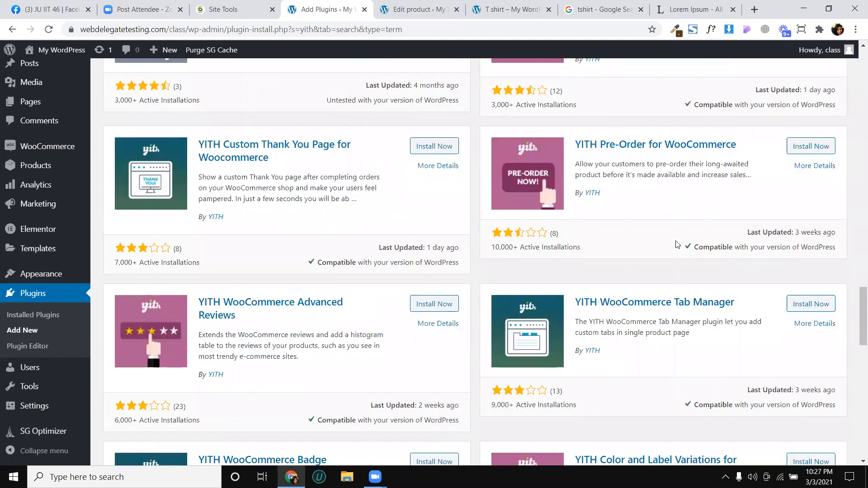
pyautogui.scroll(-3, 745, 303)
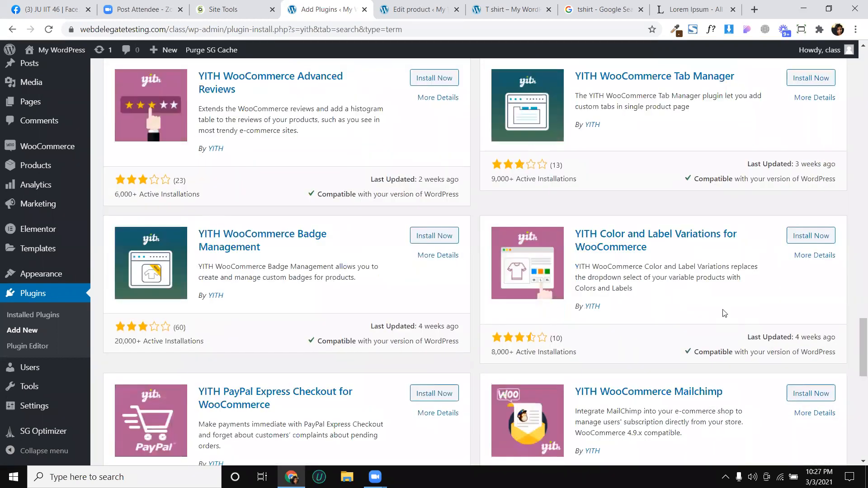
pyautogui.scroll(-10, 746, 257)
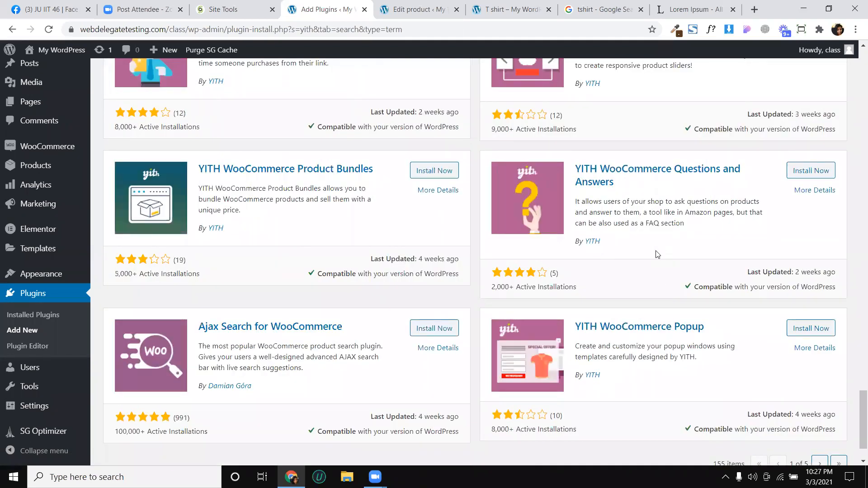
pyautogui.scroll(2, 266, 242)
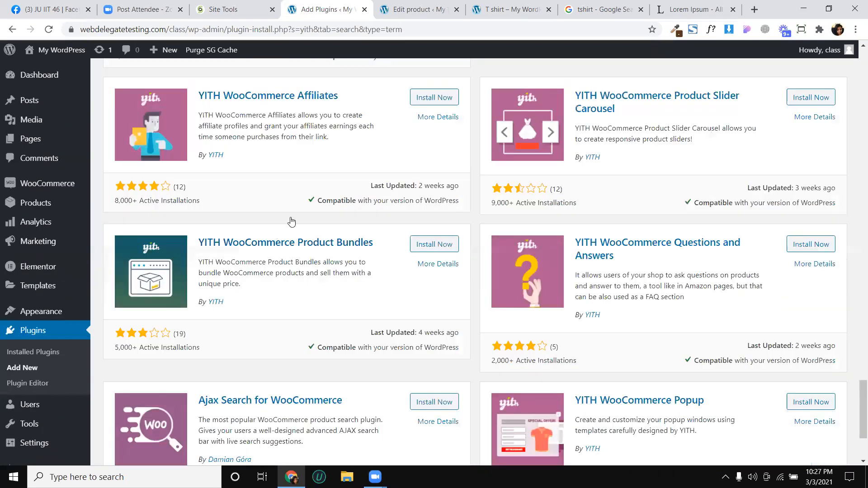
pyautogui.scroll(10, 291, 221)
pyautogui.scroll(15, 291, 221)
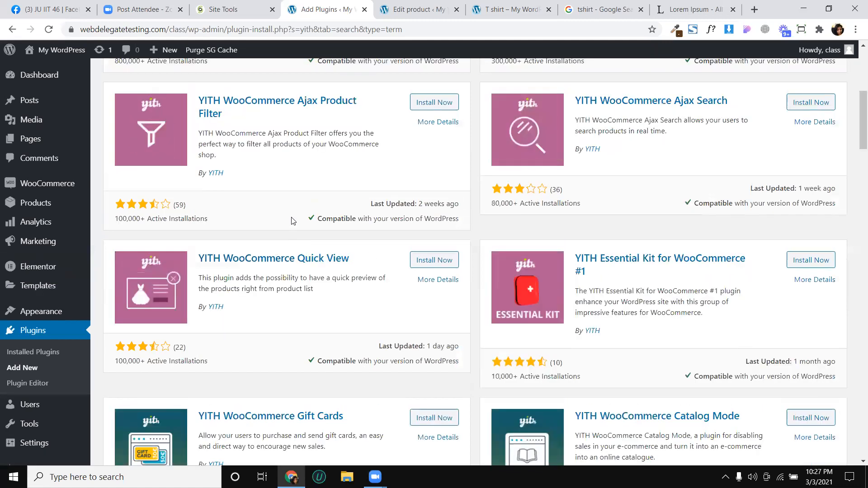
pyautogui.scroll(-2, 293, 222)
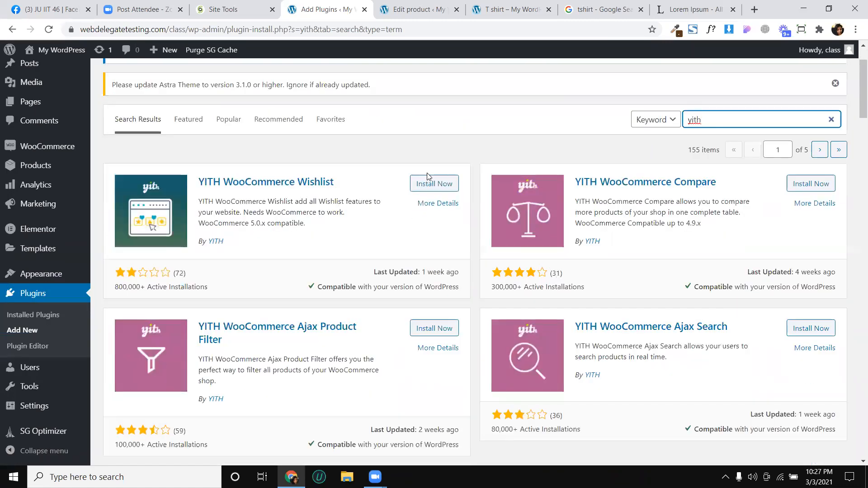
# Step: Install the YITH WooCommerce Wishlist, YITH WooCommerce Compare and YITH WooCommerce Ajax Search plugins
pyautogui.click(439, 183)
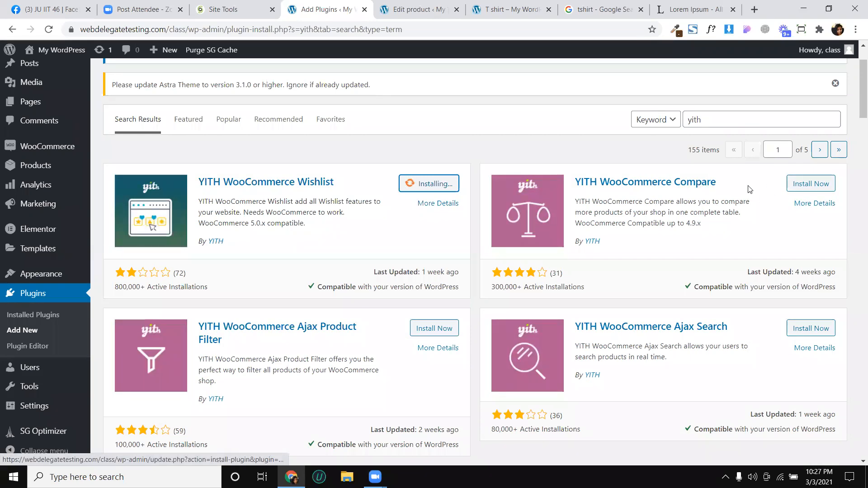
pyautogui.click(812, 183)
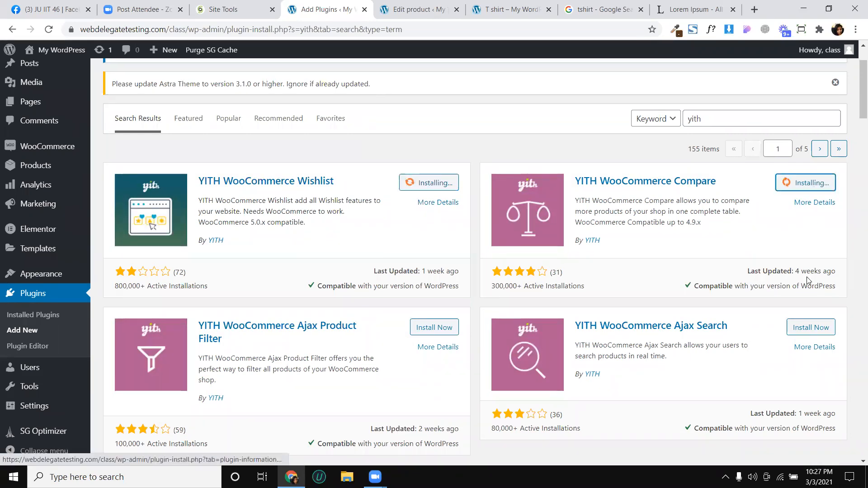
pyautogui.scroll(-3, 769, 235)
pyautogui.scroll(2, 752, 271)
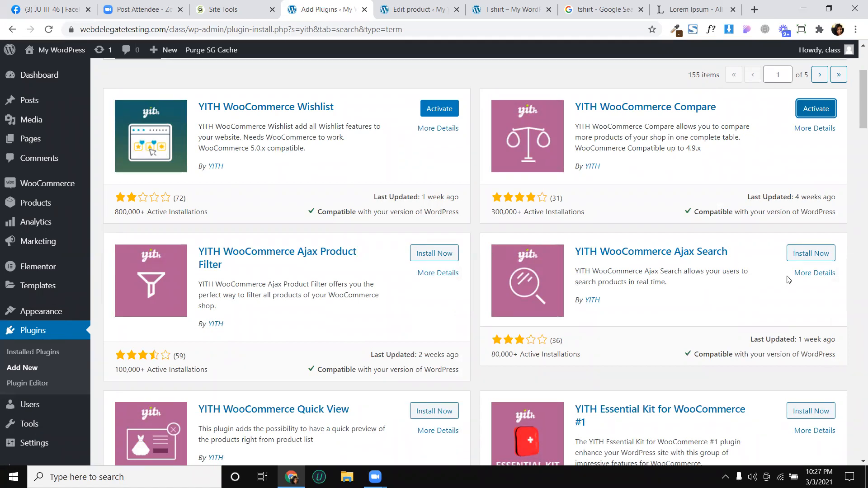
pyautogui.click(799, 256)
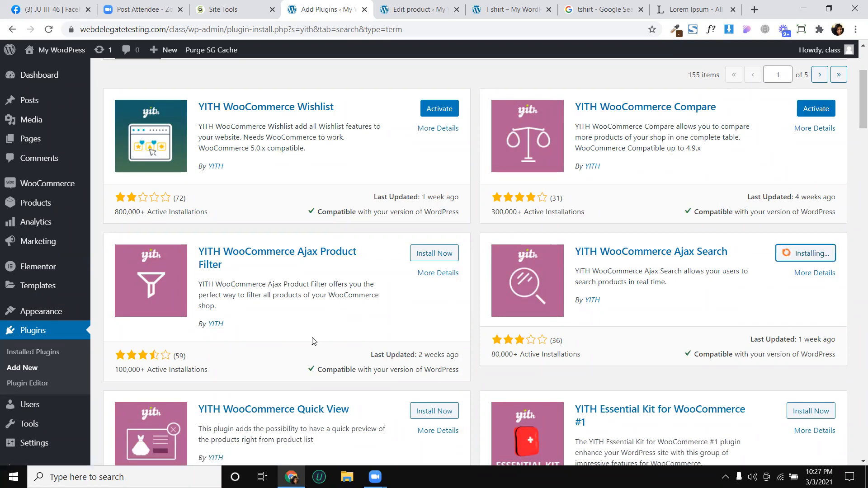
pyautogui.scroll(-2, 317, 346)
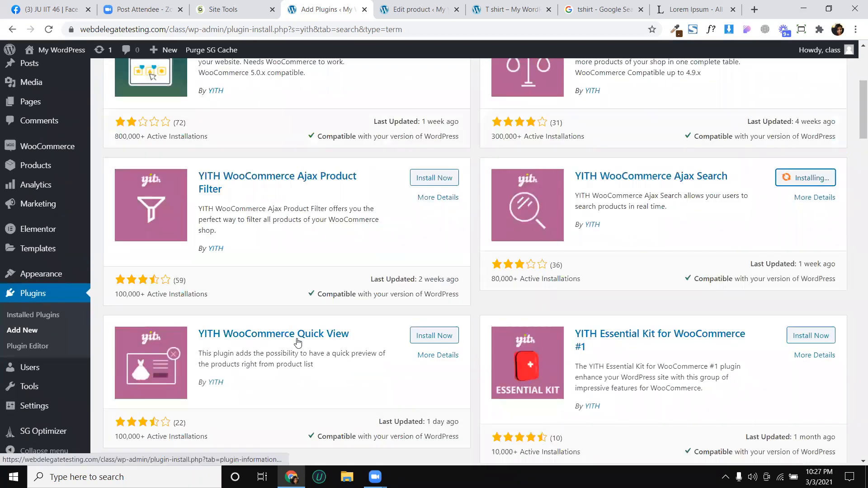
pyautogui.scroll(2, 437, 168)
pyautogui.scroll(-2, 531, 197)
pyautogui.scroll(2, 673, 213)
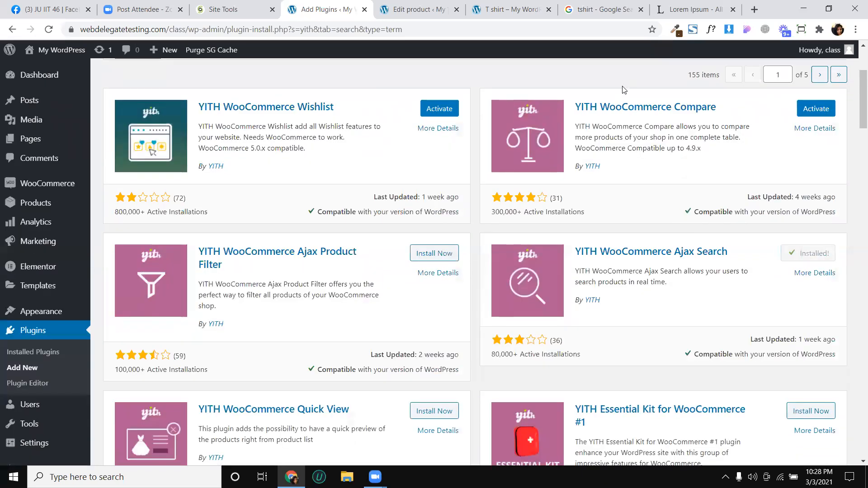
# Step: Activate the YITH WooCommerce Wishlist and YITH WooCommerce Compare plugins
pyautogui.click(441, 109)
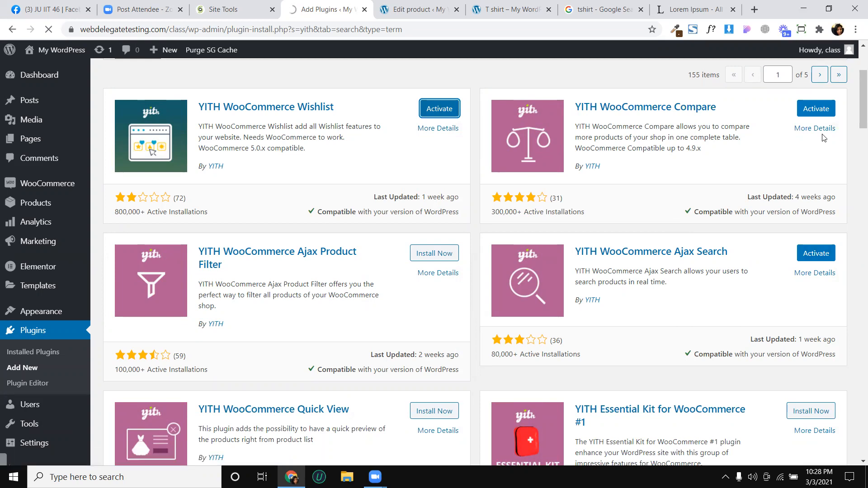
pyautogui.scroll(-8, 299, 153)
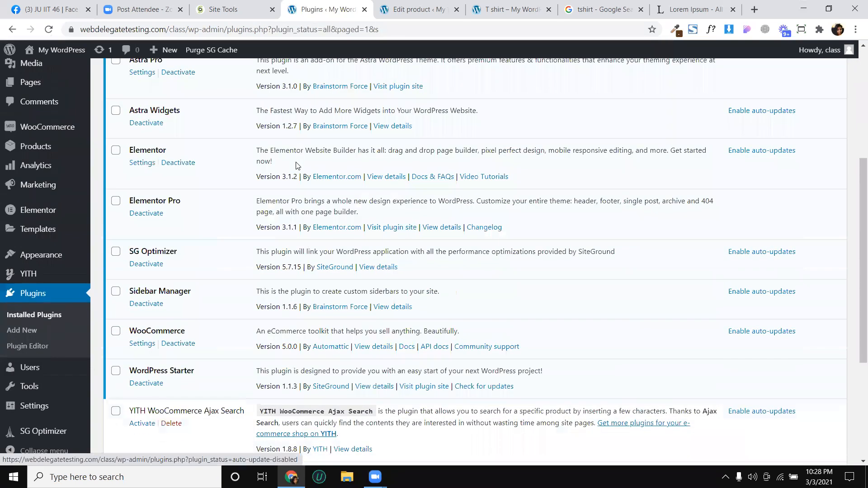
pyautogui.click(142, 335)
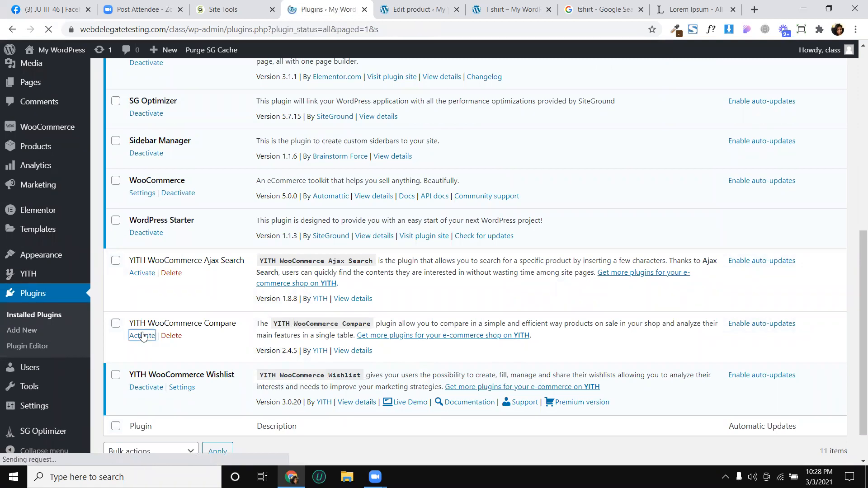
pyautogui.scroll(-5, 174, 278)
pyautogui.scroll(-3, 177, 307)
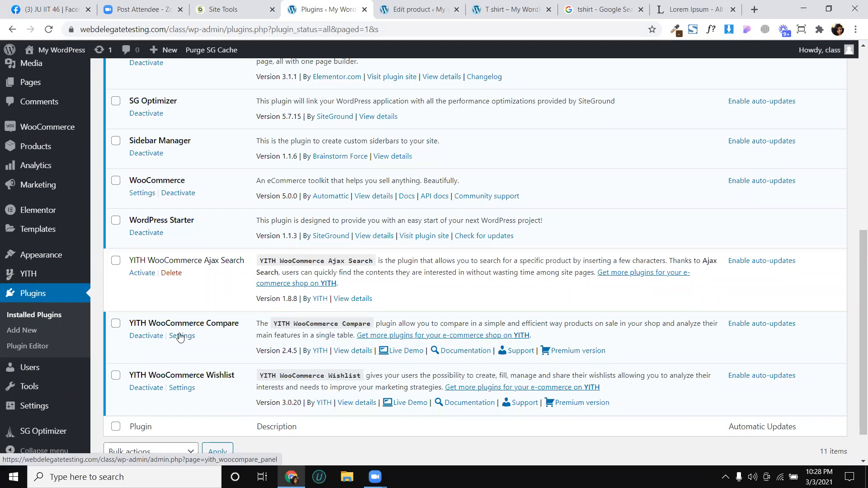
# Step: Open the YITH WooCommerce Compare settings and show the choices for the Link or Button option
pyautogui.moveTo(35, 275)
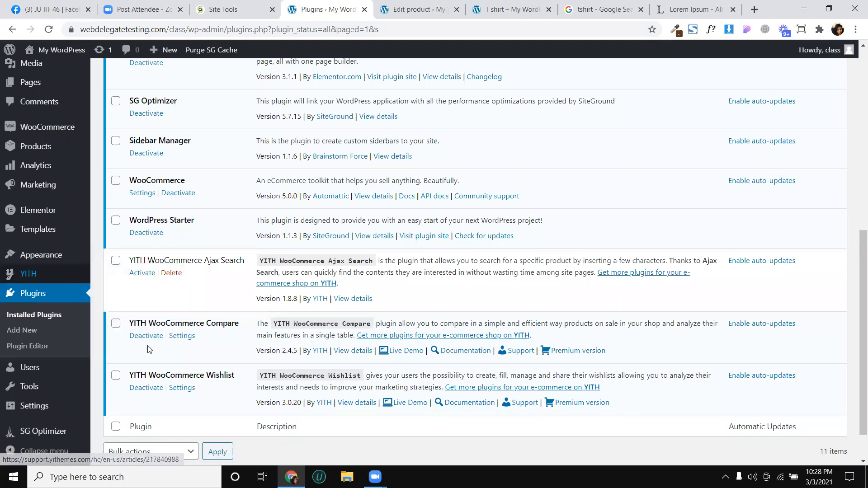
pyautogui.scroll(-1, 181, 321)
pyautogui.click(183, 290)
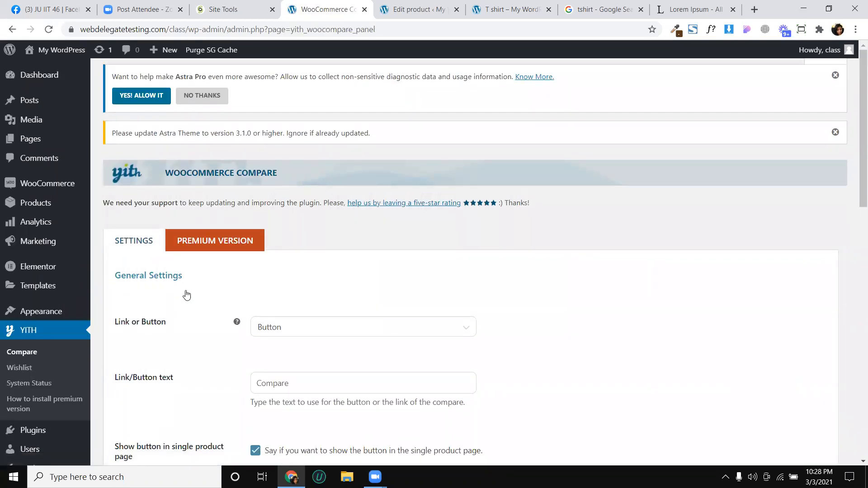
pyautogui.scroll(-2, 186, 295)
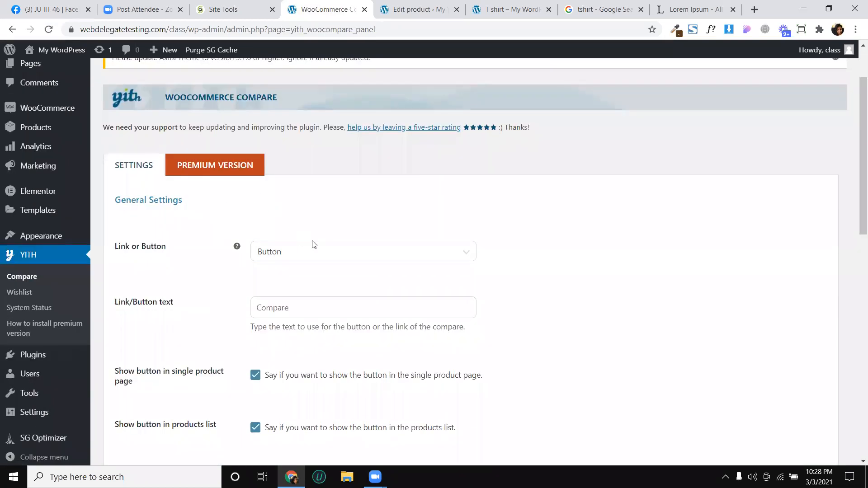
pyautogui.click(294, 256)
pyautogui.click(292, 253)
pyautogui.click(292, 253)
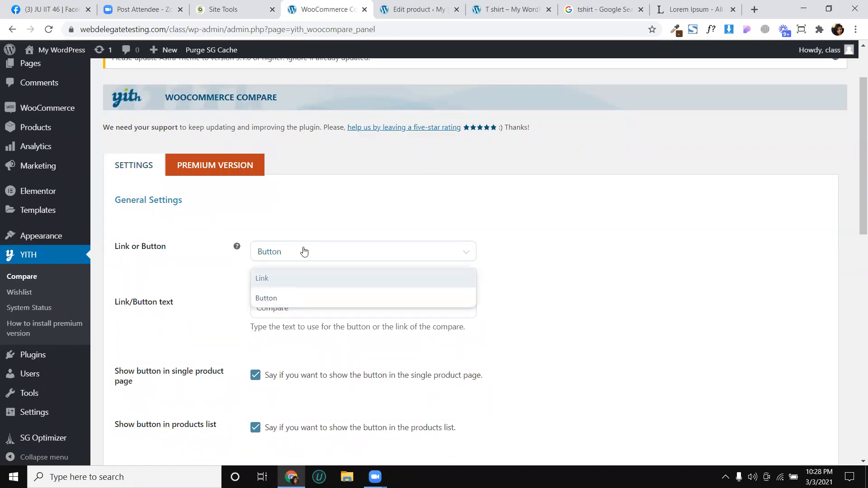
# Step: Place the storefront's browser tab beside the Compare settings tab and open the site's shop page
pyautogui.click(428, 7)
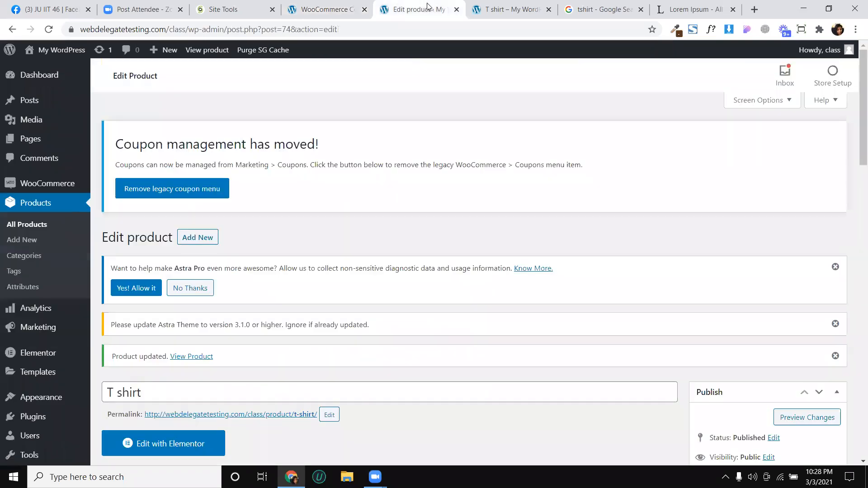
pyautogui.click(472, 7)
pyautogui.moveTo(477, 5); pyautogui.dragTo(414, 6)
pyautogui.click(751, 88)
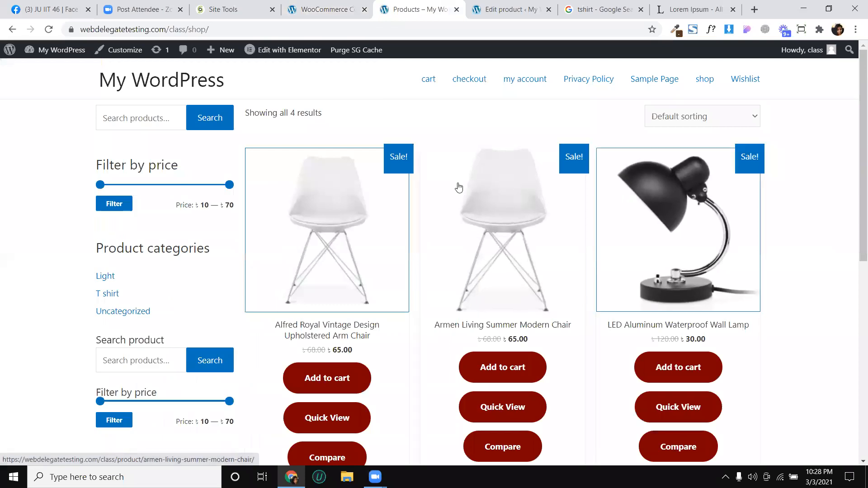
# Step: Add the Alfred Royal Vintage Design Upholstered Arm Chair and the Armen Living Summer Modern Chair to the product comparison
pyautogui.scroll(-5, 458, 188)
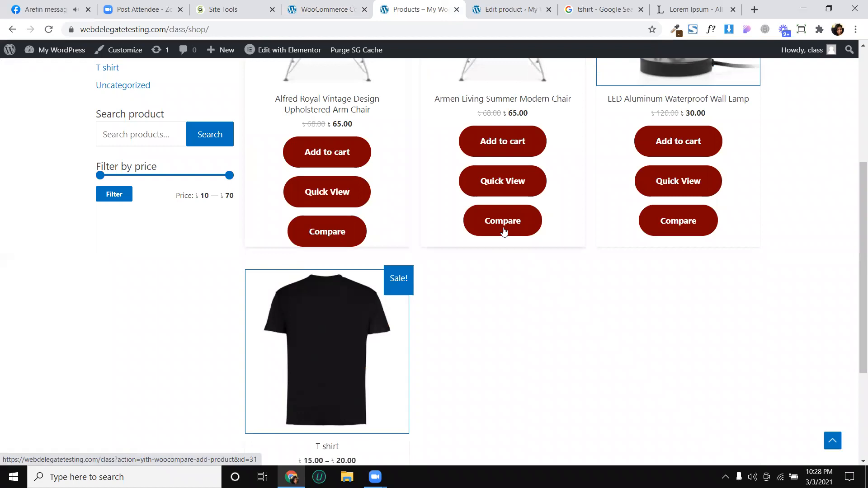
pyautogui.click(327, 231)
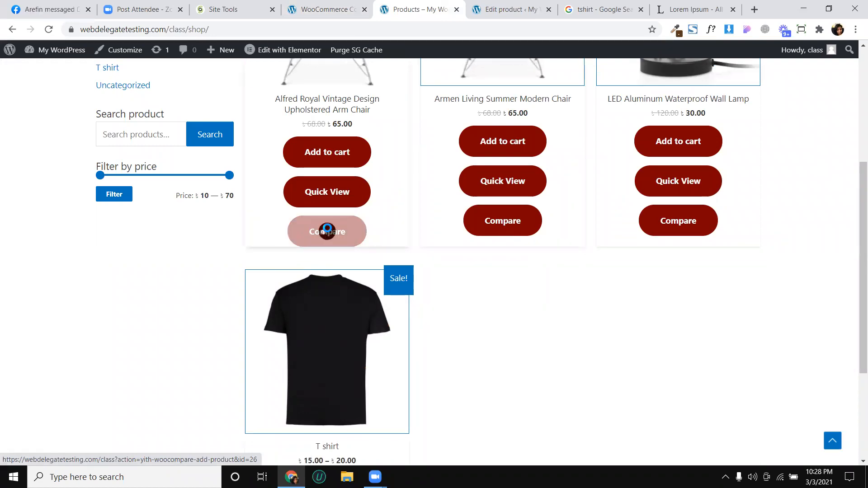
pyautogui.scroll(2, 491, 231)
pyautogui.click(501, 304)
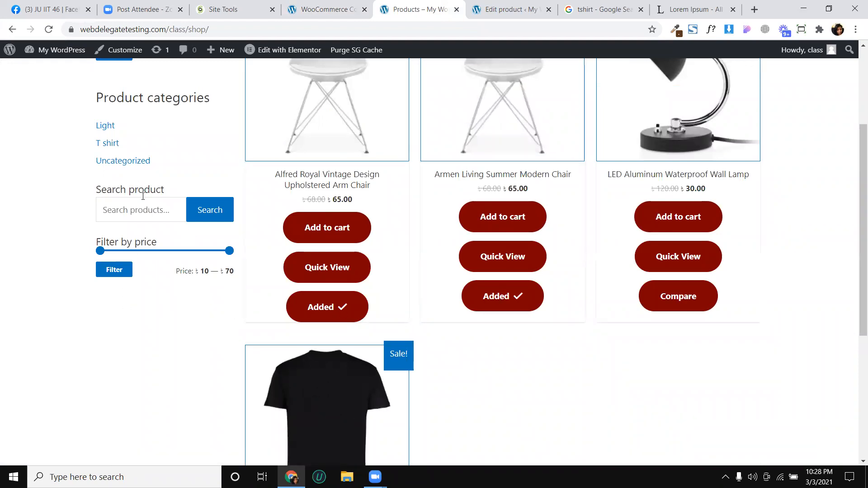
pyautogui.scroll(-4, 411, 285)
pyautogui.scroll(8, 415, 228)
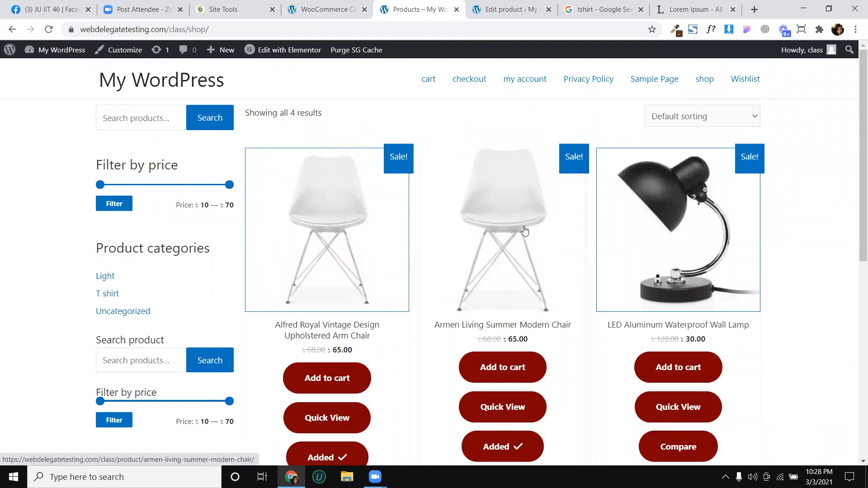
pyautogui.scroll(-2, 497, 294)
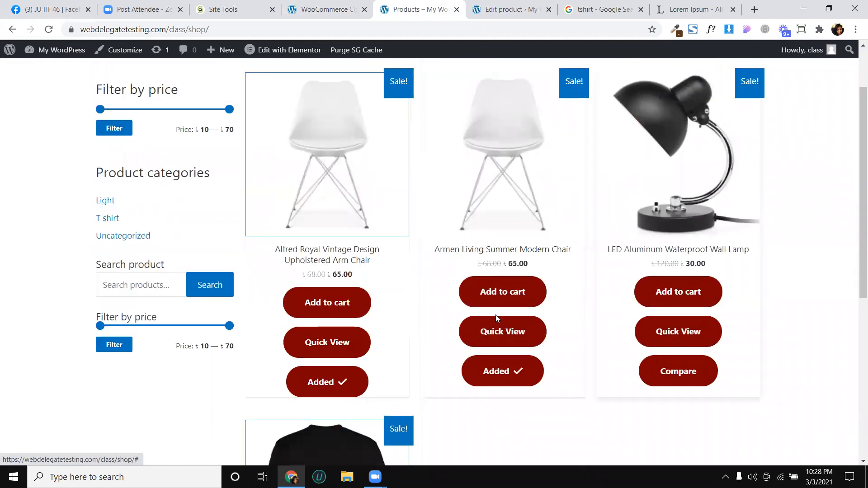
pyautogui.scroll(-3, 414, 330)
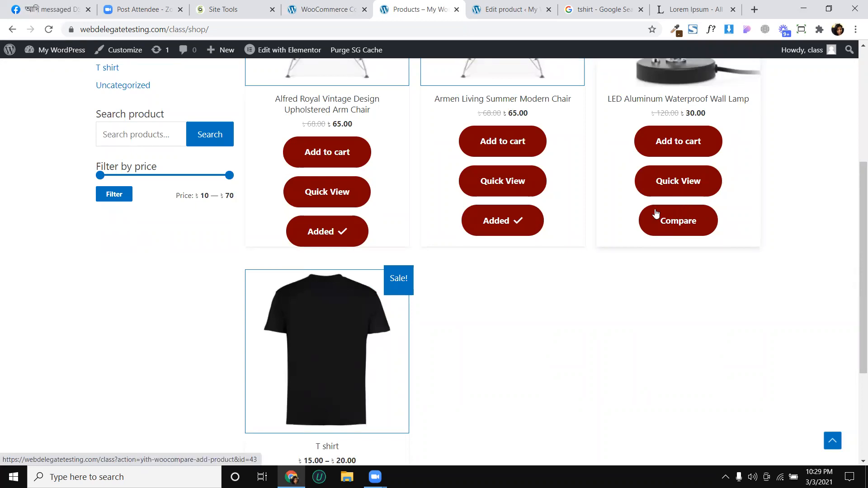
# Step: Set the Link or Button option in the YITH WooCommerce Compare settings to Link and save the changes
pyautogui.click(331, 13)
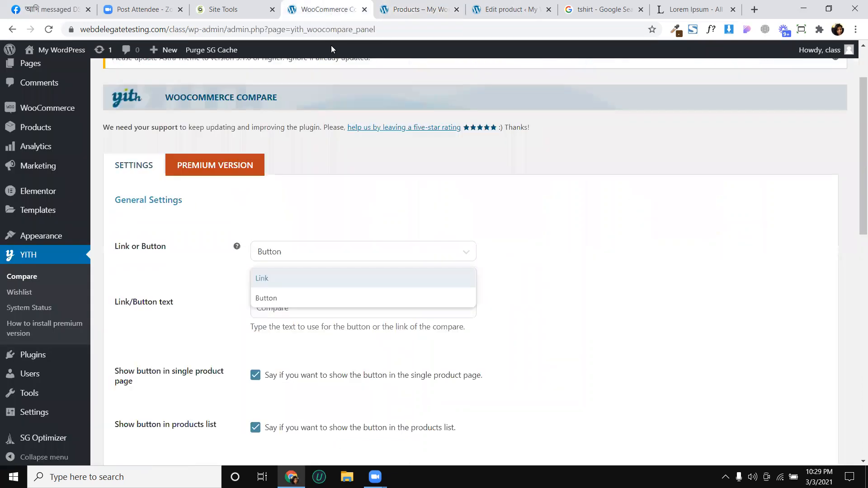
pyautogui.click(282, 279)
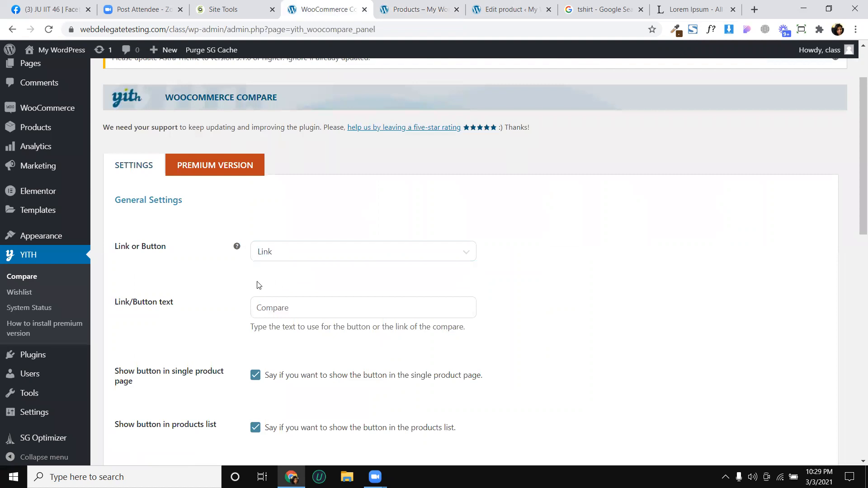
pyautogui.scroll(-10, 257, 283)
pyautogui.scroll(-3, 258, 280)
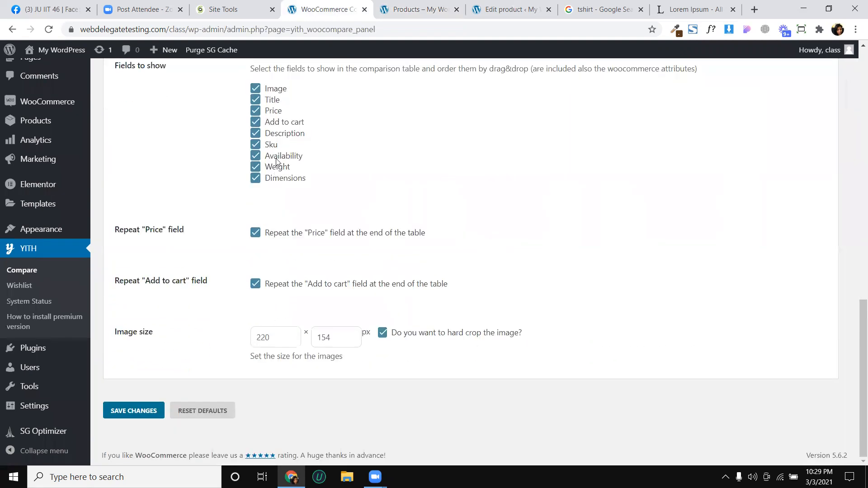
pyautogui.scroll(2, 267, 91)
pyautogui.scroll(-2, 266, 112)
pyautogui.click(144, 411)
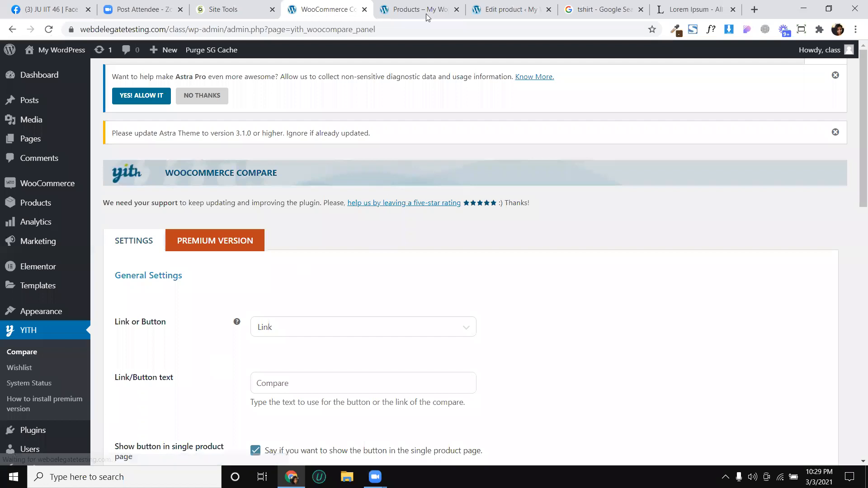
# Step: Refresh the storefront's shop page and add the T shirt to the product comparison
pyautogui.click(421, 9)
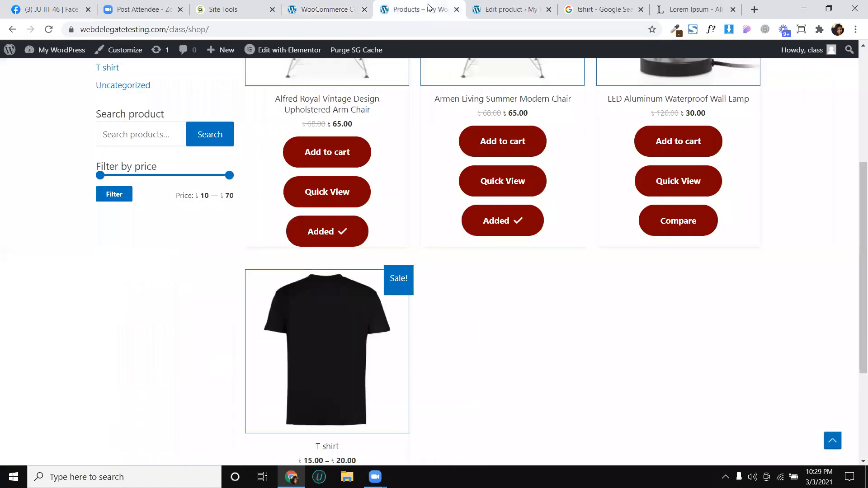
pyautogui.click(48, 29)
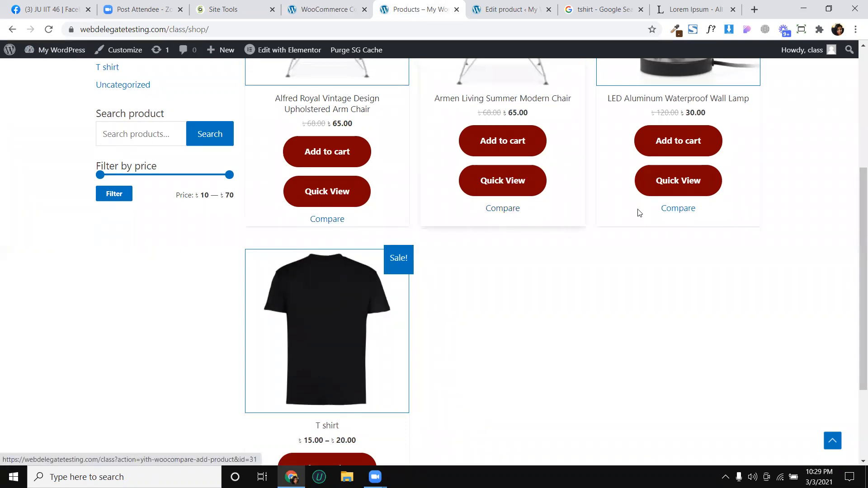
pyautogui.scroll(-3, 496, 333)
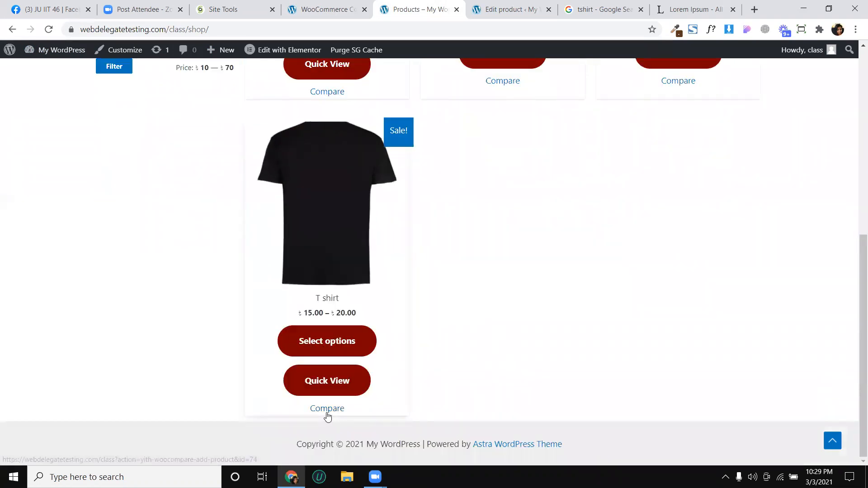
pyautogui.click(327, 409)
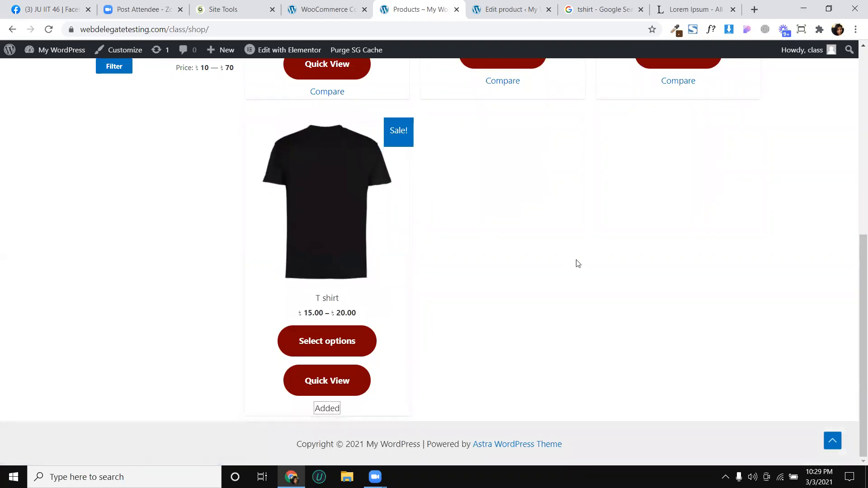
# Step: Open the shop page's Products Archive template for editing in Elementor and look over its layout
pyautogui.scroll(10, 545, 197)
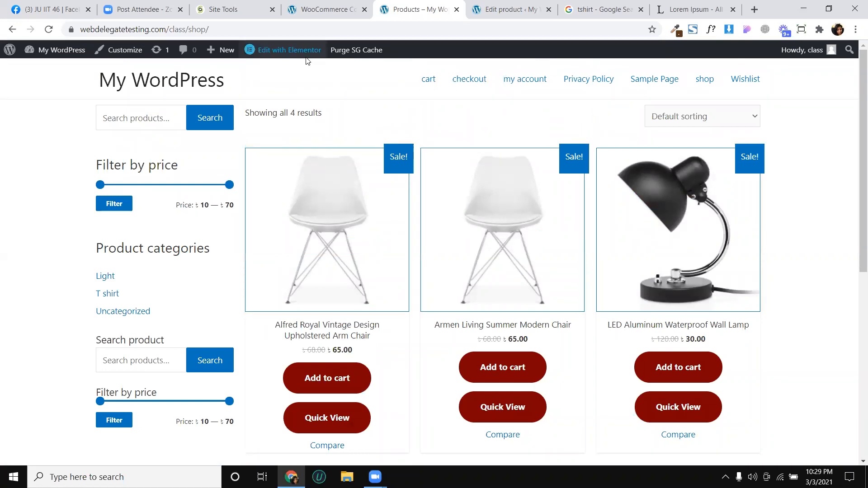
pyautogui.moveTo(302, 57)
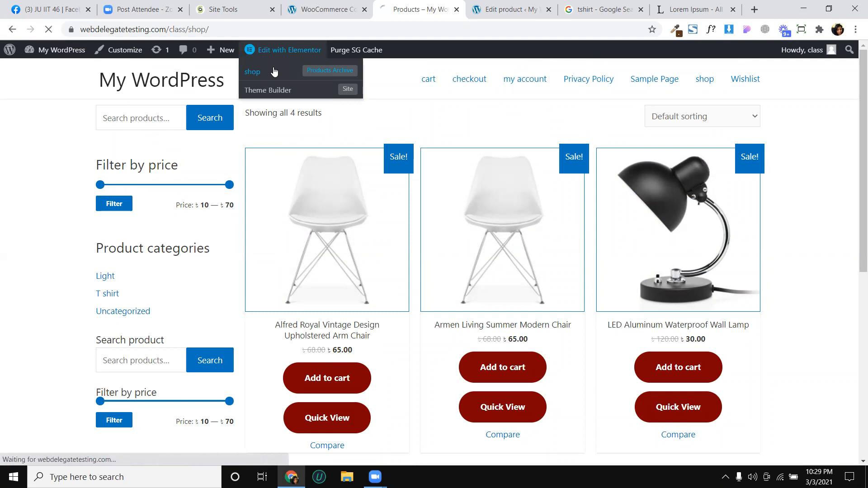
pyautogui.click(342, 76)
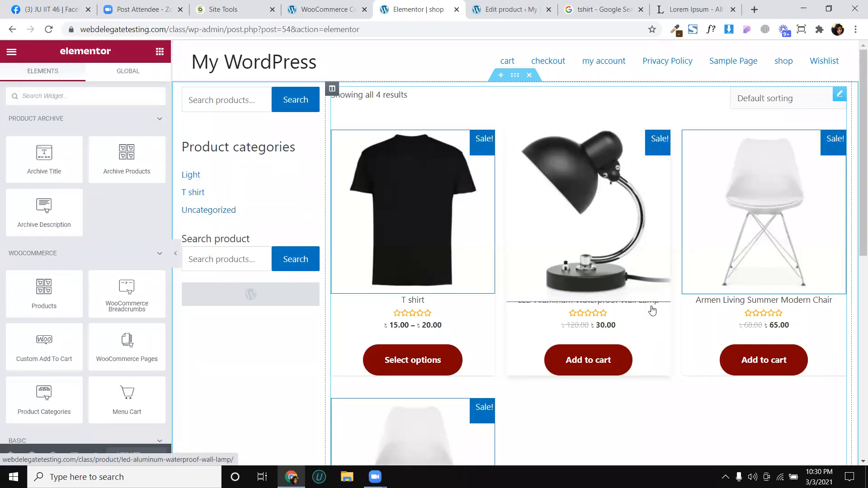
pyautogui.scroll(-1, 463, 229)
pyautogui.scroll(-3, 463, 228)
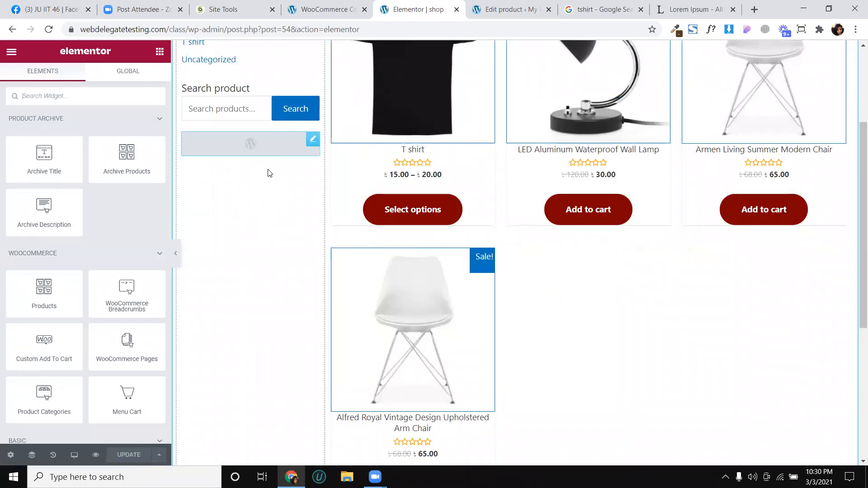
pyautogui.scroll(3, 256, 181)
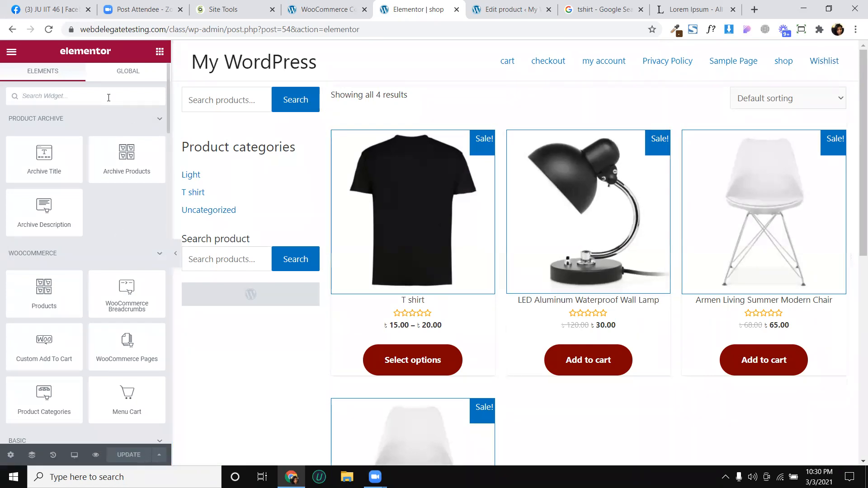
pyautogui.write('comp')
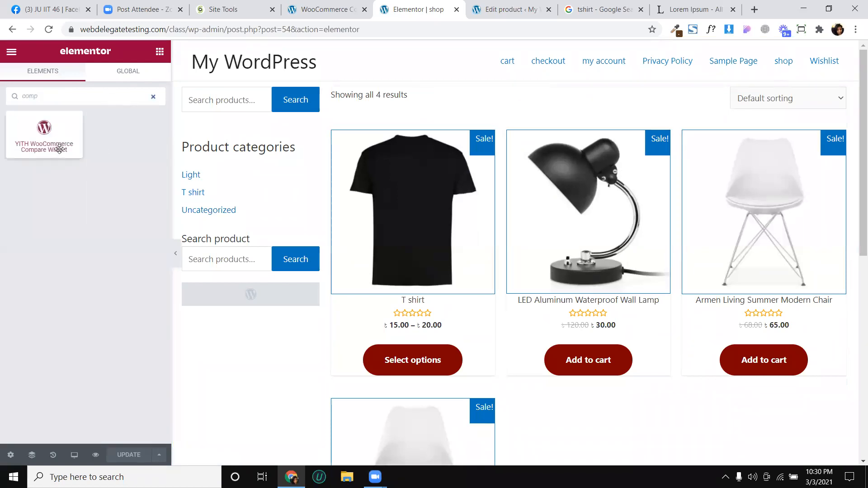
pyautogui.click(41, 97)
pyautogui.press('BackSpace')
pyautogui.press('BackSpace')
pyautogui.press('BackSpace')
pyautogui.press('BackSpace')
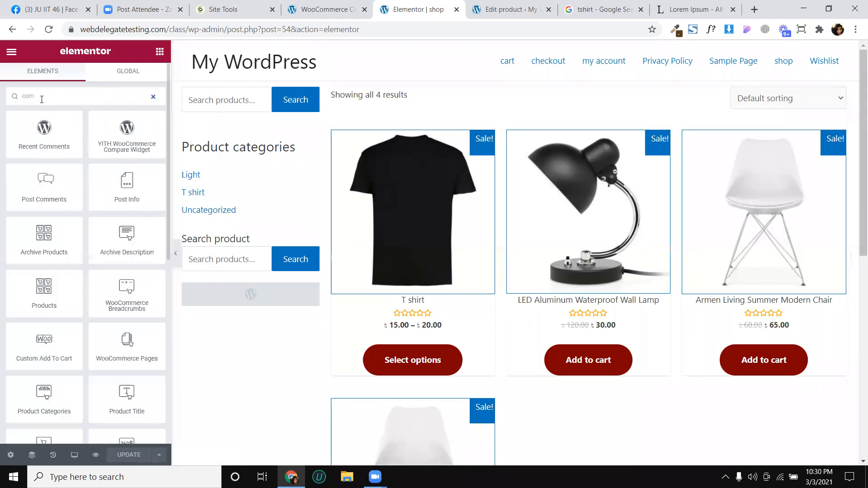
# Step: Search the widgets for "yit", place the YITH WooCommerce Compare Widget below the last sidebar widget, and update the template
pyautogui.write('yit')
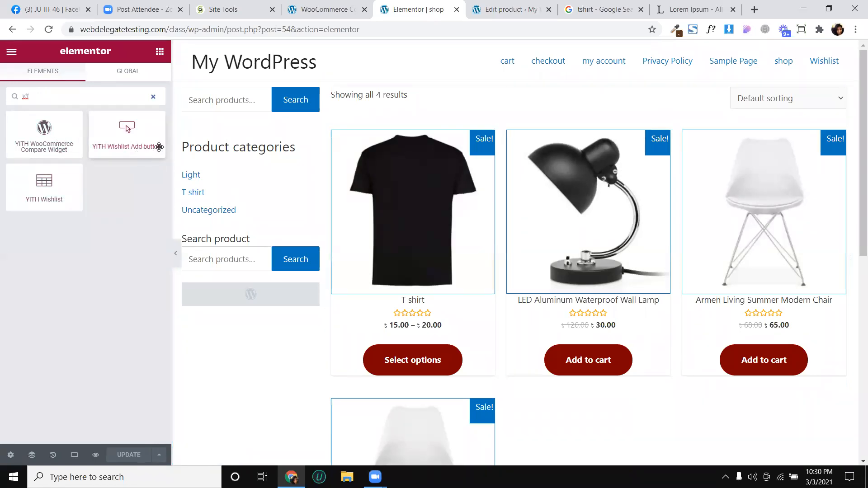
pyautogui.scroll(-3, 333, 162)
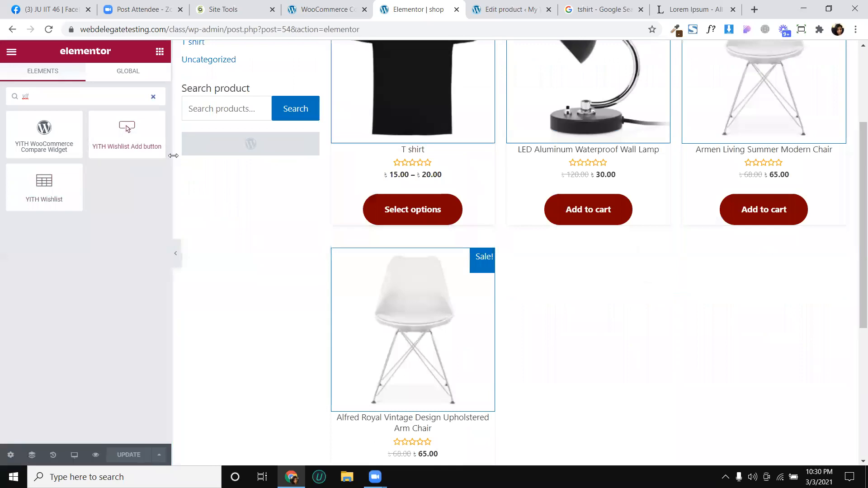
pyautogui.moveTo(46, 138); pyautogui.dragTo(262, 159)
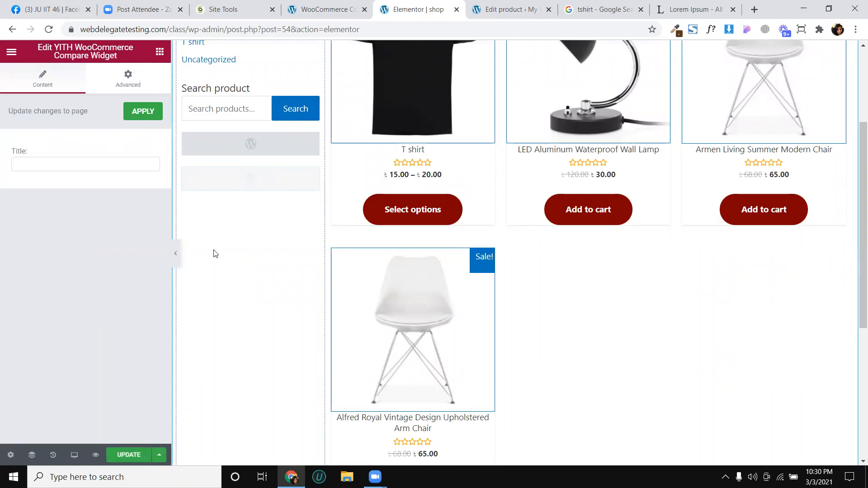
pyautogui.click(129, 455)
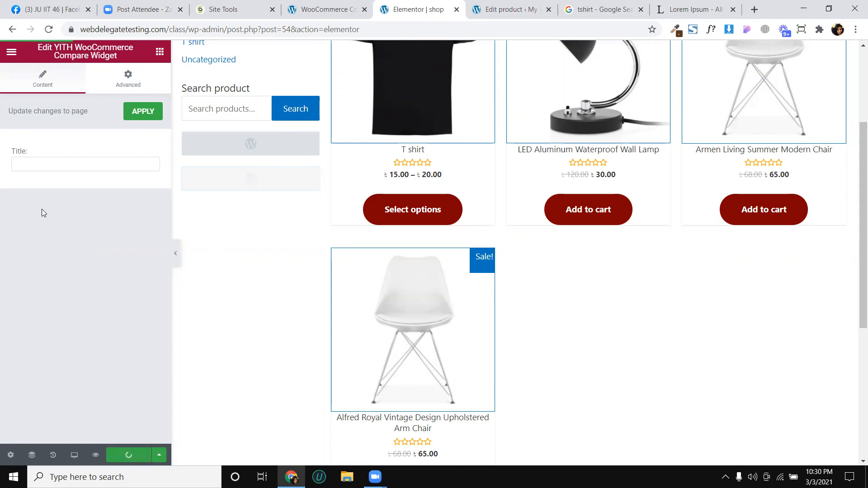
pyautogui.click(46, 167)
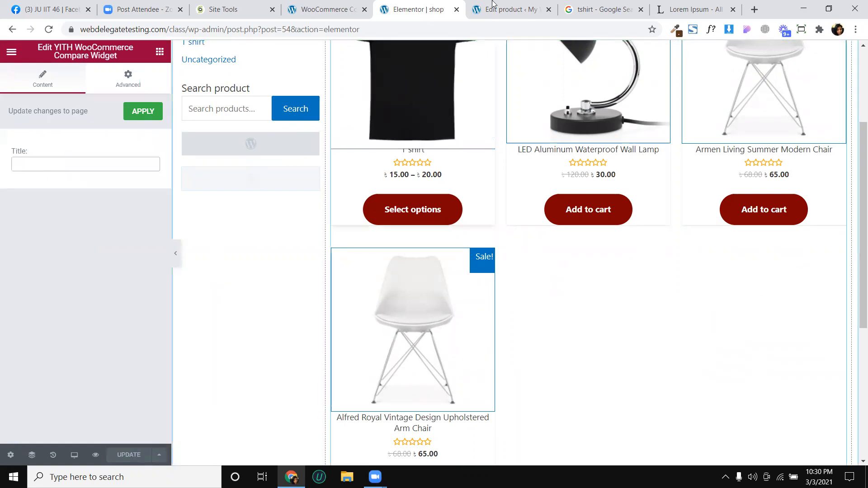
# Step: Open the storefront in a new browser tab from the Compare settings page and go to its shop page
pyautogui.click(319, 13)
pyautogui.rightClick(84, 48)
pyautogui.click(108, 54)
pyautogui.click(373, 10)
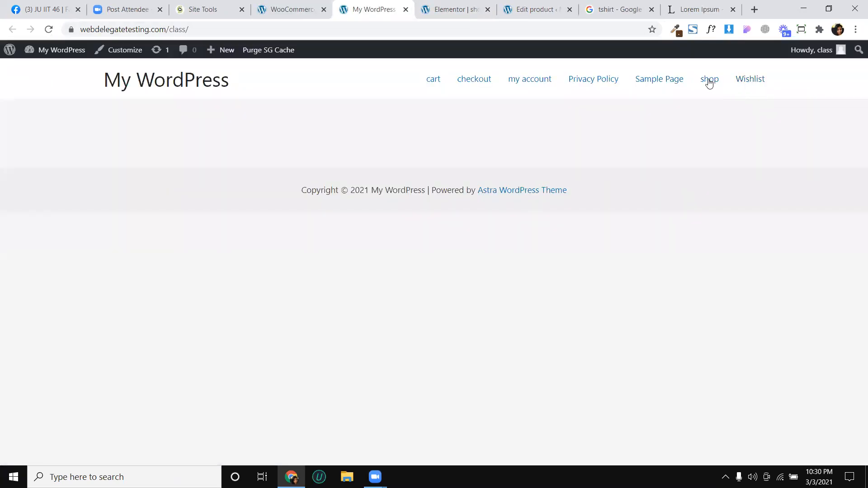
pyautogui.click(709, 80)
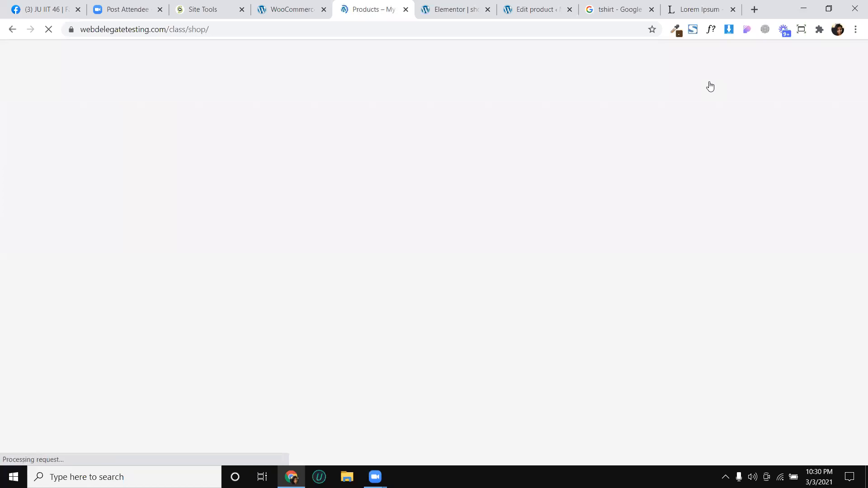
# Step: Open the product comparison table from the sidebar's compare widget and examine its rows for all products
pyautogui.scroll(-6, 400, 183)
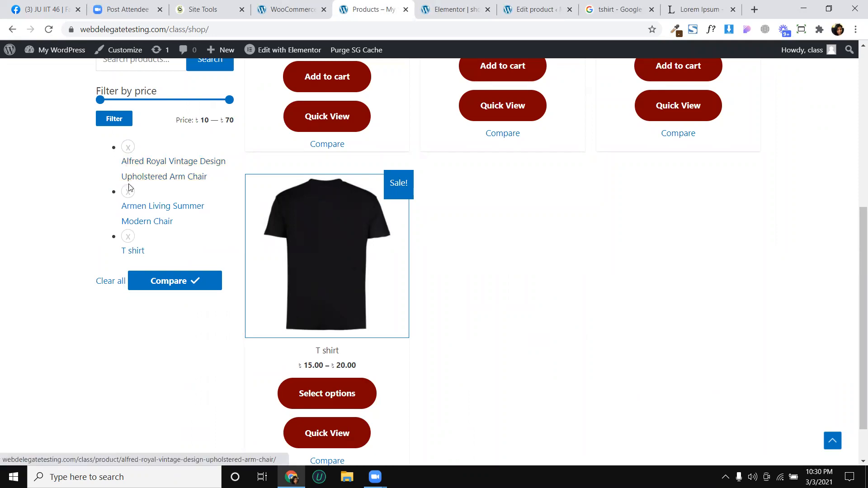
pyautogui.click(175, 285)
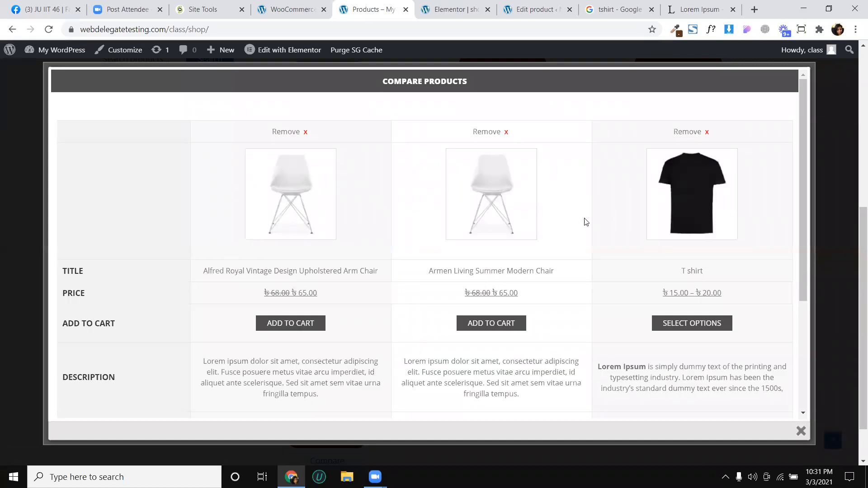
pyautogui.scroll(-4, 223, 343)
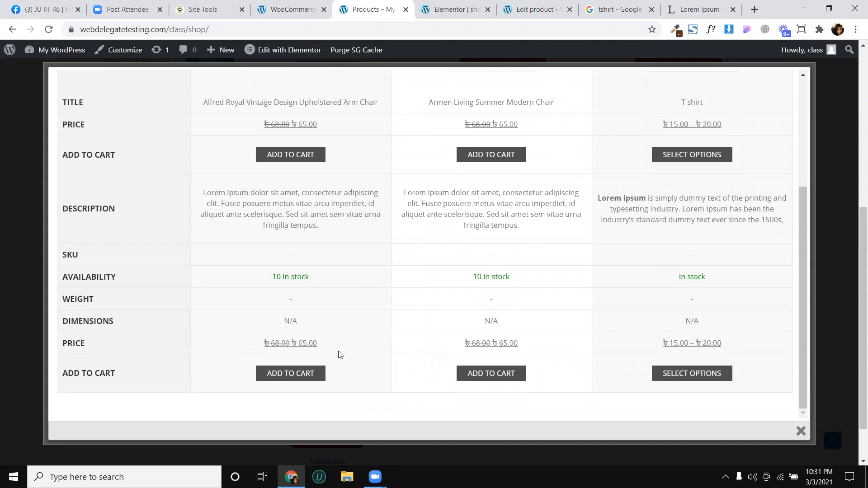
pyautogui.scroll(4, 666, 224)
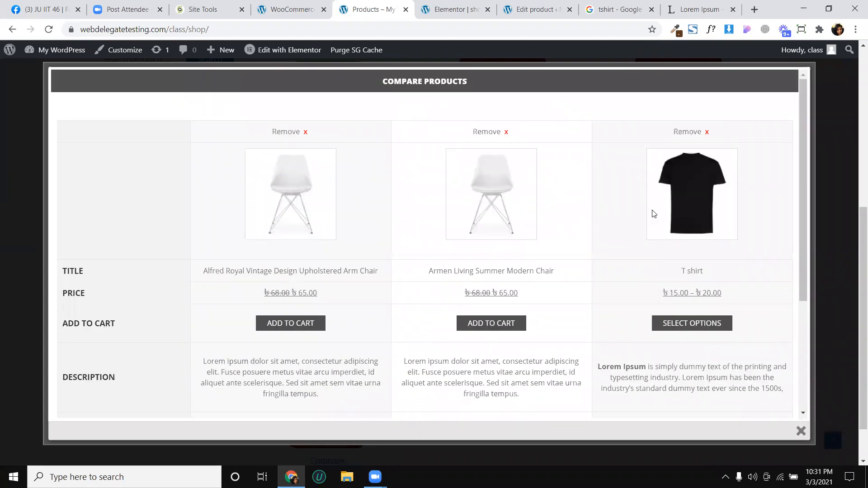
pyautogui.scroll(-3, 638, 216)
pyautogui.scroll(3, 553, 192)
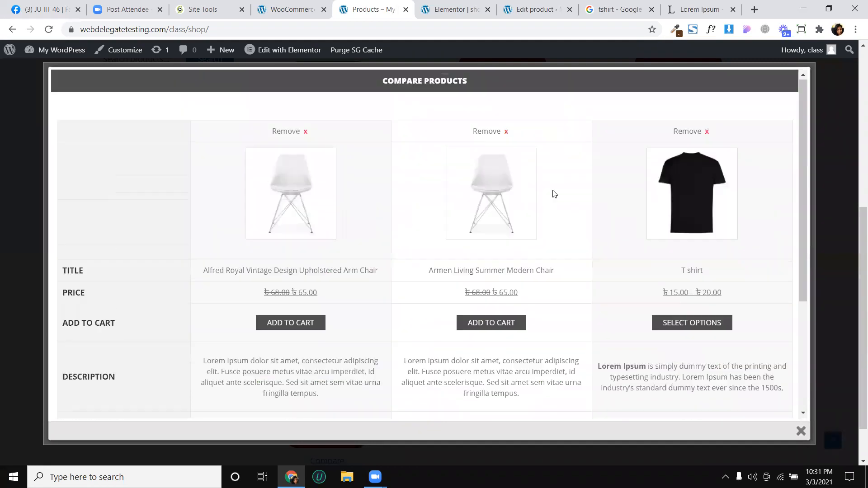
# Step: Remove the Armen Living Summer Modern Chair from the comparison table and review the remaining products
pyautogui.click(499, 132)
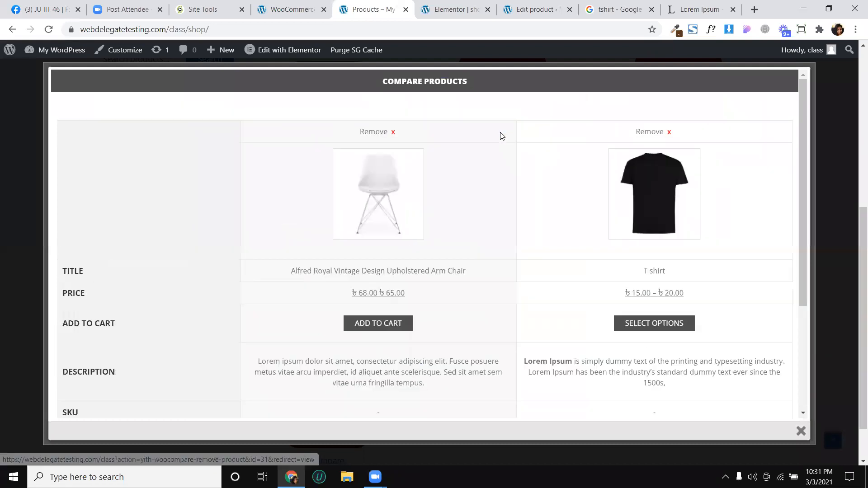
pyautogui.scroll(-3, 486, 194)
pyautogui.scroll(-2, 402, 278)
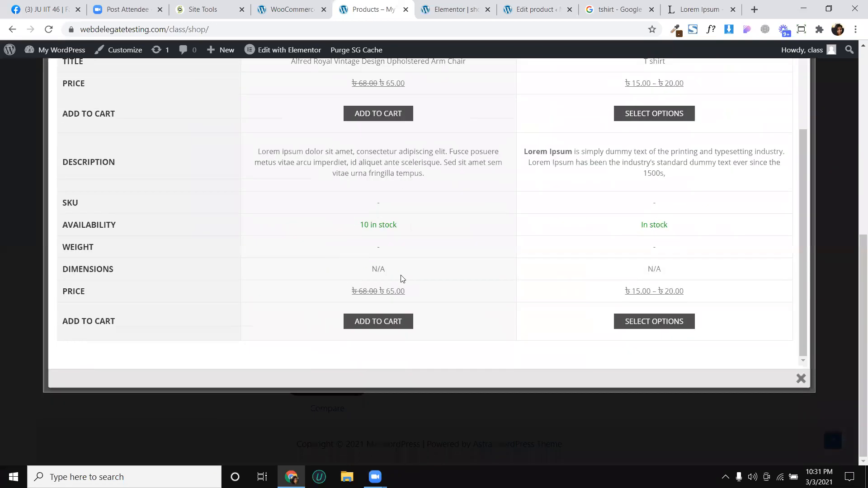
pyautogui.scroll(3, 754, 183)
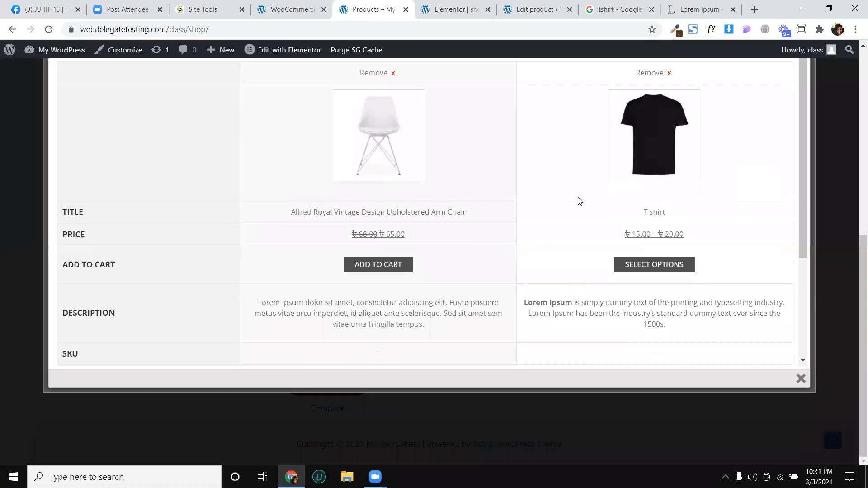
pyautogui.scroll(-1, 628, 244)
pyautogui.scroll(-2, 588, 243)
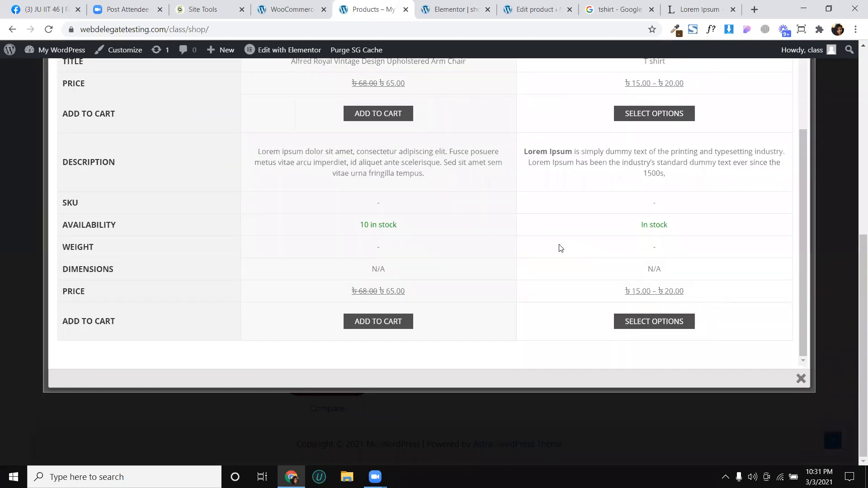
pyautogui.scroll(10, 632, 188)
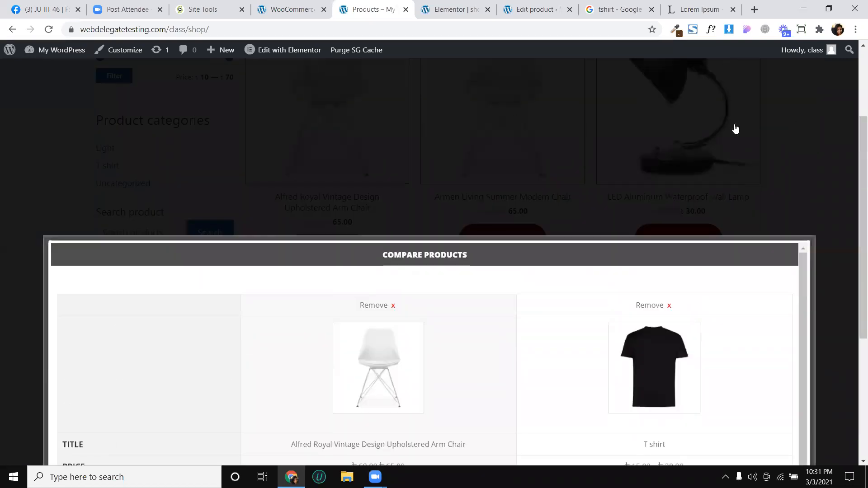
# Step: Review the General Settings and Table Settings of YITH WooCommerce Compare in the admin tab and save the changes
pyautogui.click(308, 8)
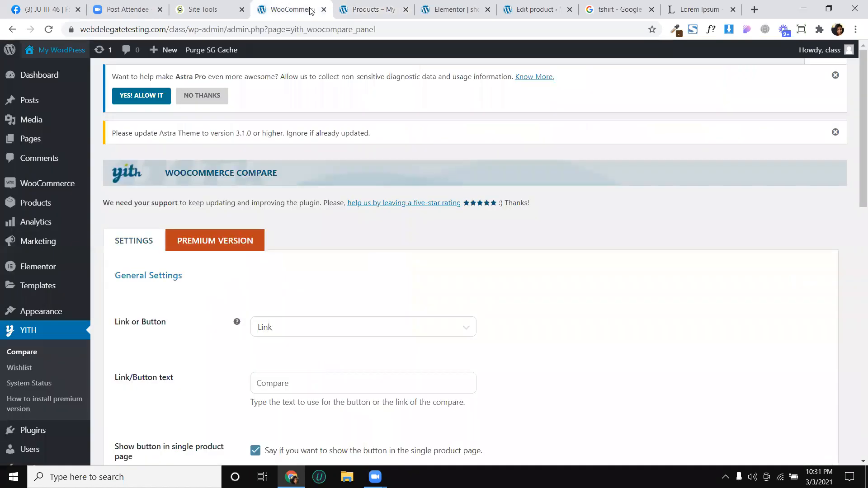
pyautogui.scroll(-3, 383, 211)
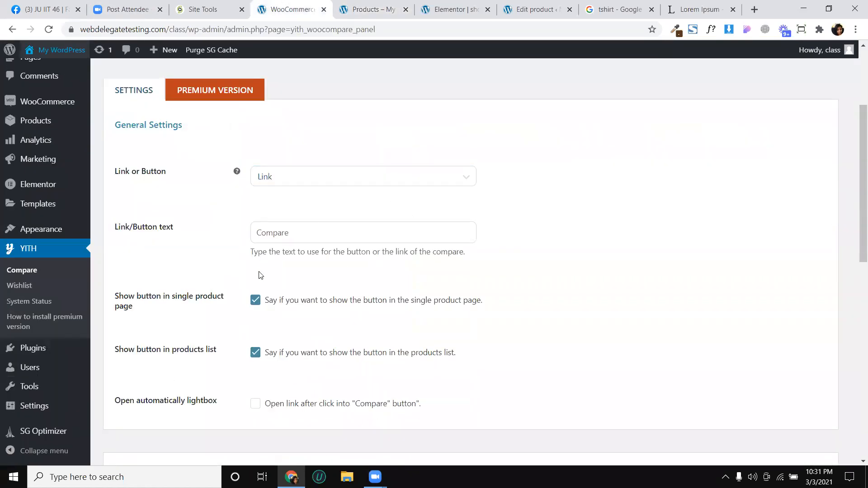
pyautogui.scroll(-2, 372, 308)
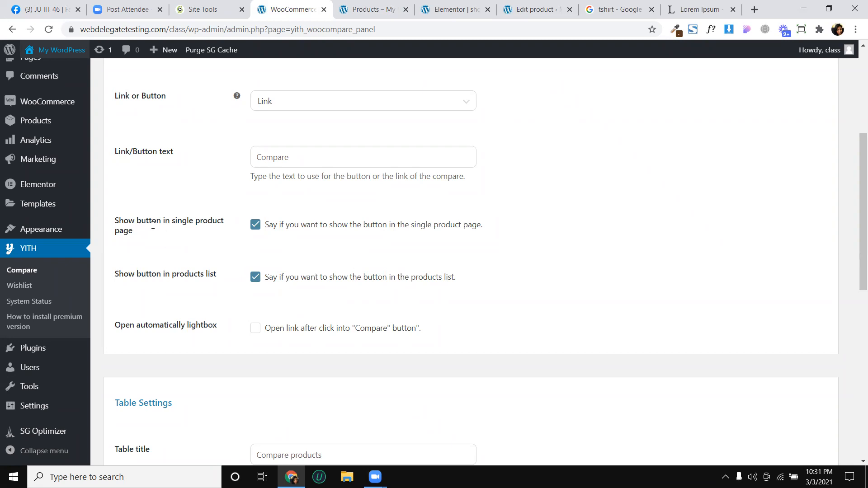
pyautogui.moveTo(139, 233); pyautogui.dragTo(113, 226)
pyautogui.click(141, 250)
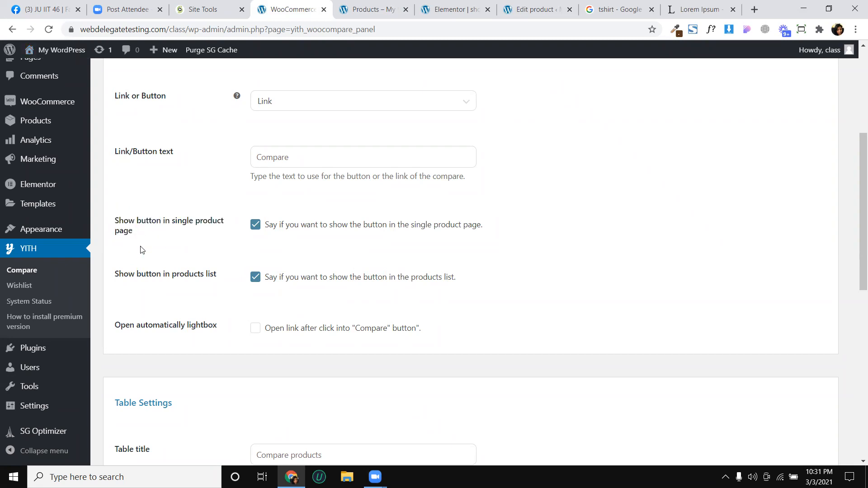
pyautogui.scroll(-2, 136, 240)
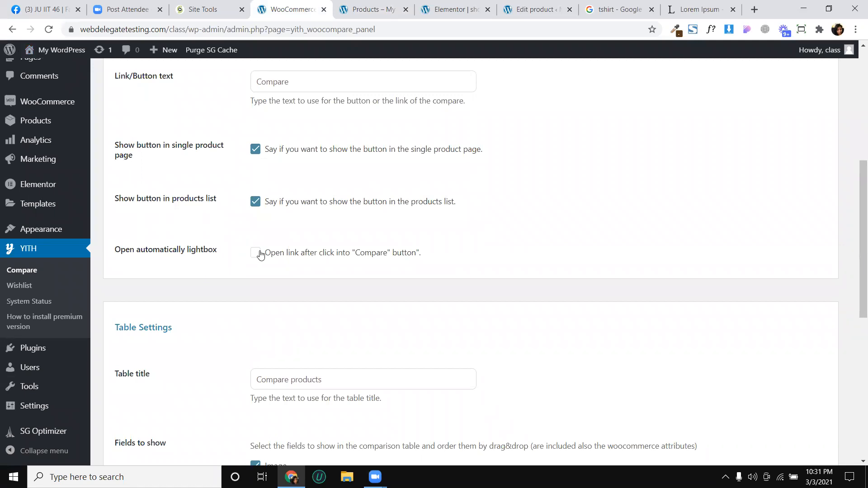
pyautogui.scroll(-8, 280, 291)
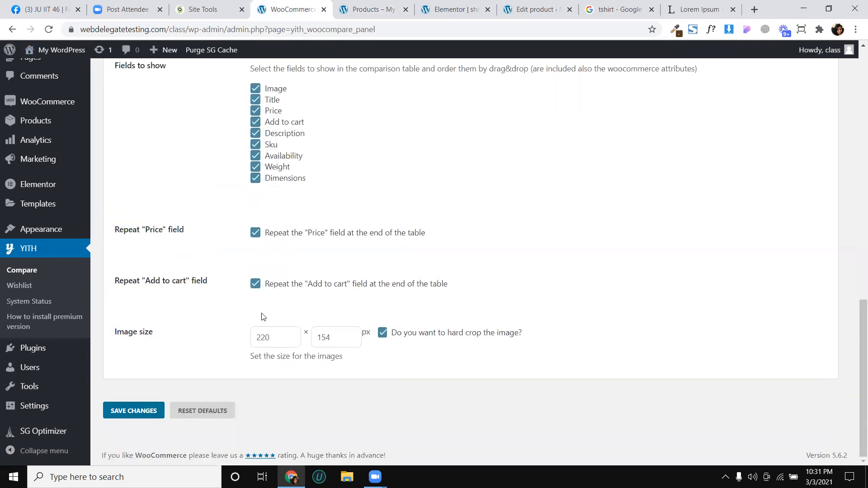
pyautogui.click(138, 412)
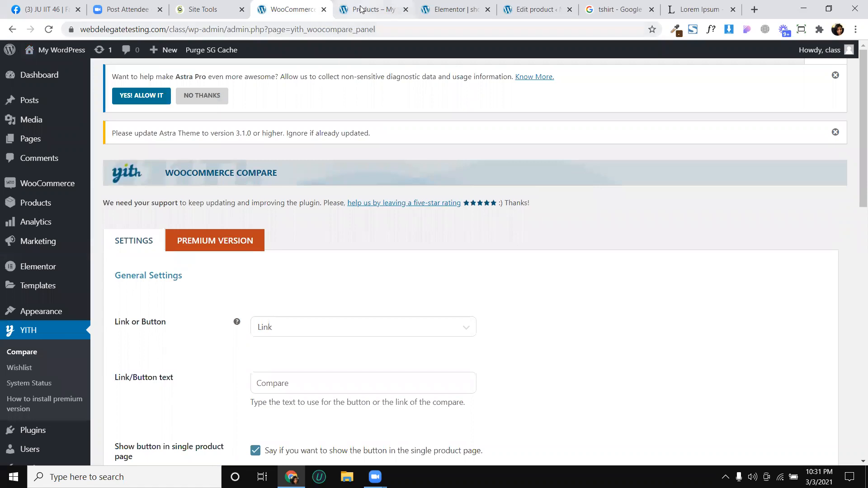
# Step: Reload the shop page, add the LED Aluminum Waterproof Wall Lamp to the comparison and review the comparison table
pyautogui.click(357, 10)
pyautogui.click(827, 195)
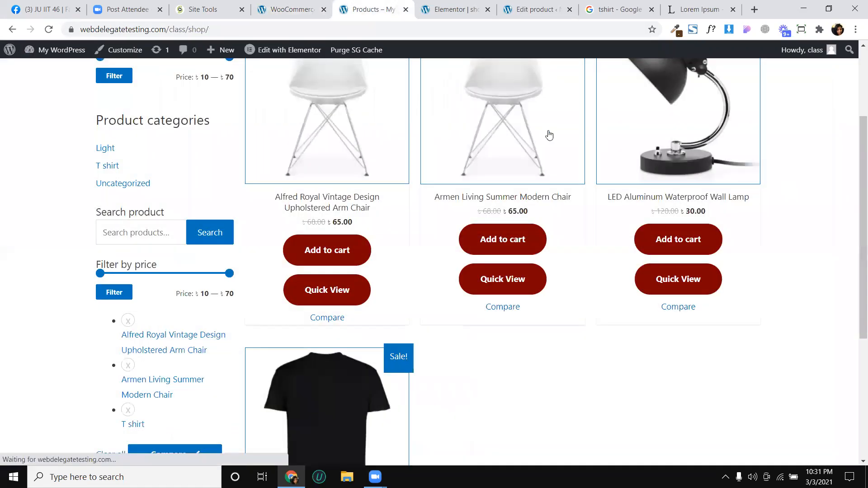
pyautogui.click(49, 29)
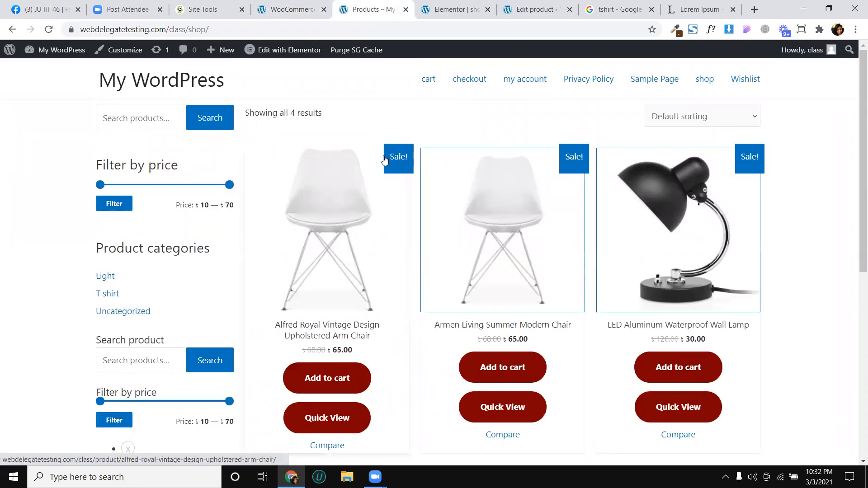
pyautogui.scroll(-2, 677, 359)
pyautogui.click(678, 359)
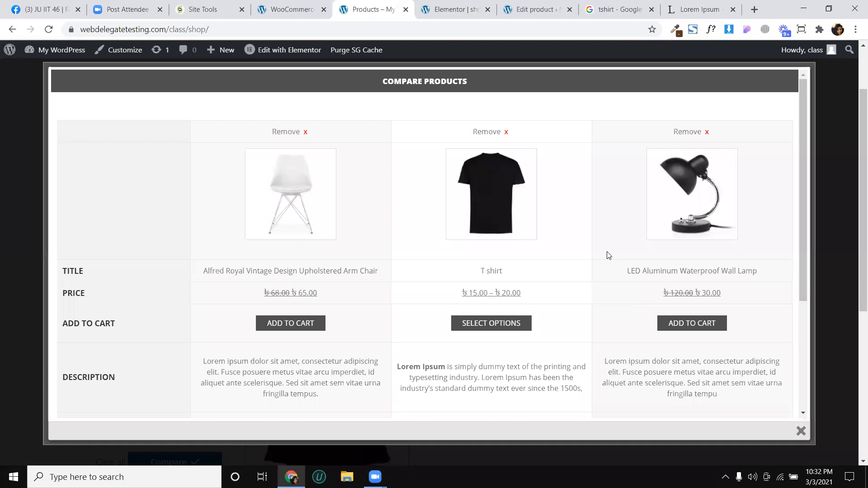
pyautogui.scroll(-5, 526, 220)
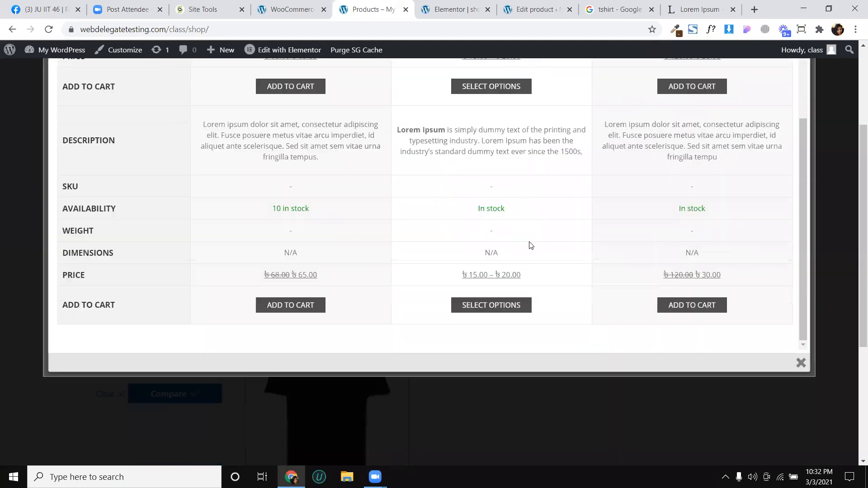
pyautogui.scroll(3, 797, 146)
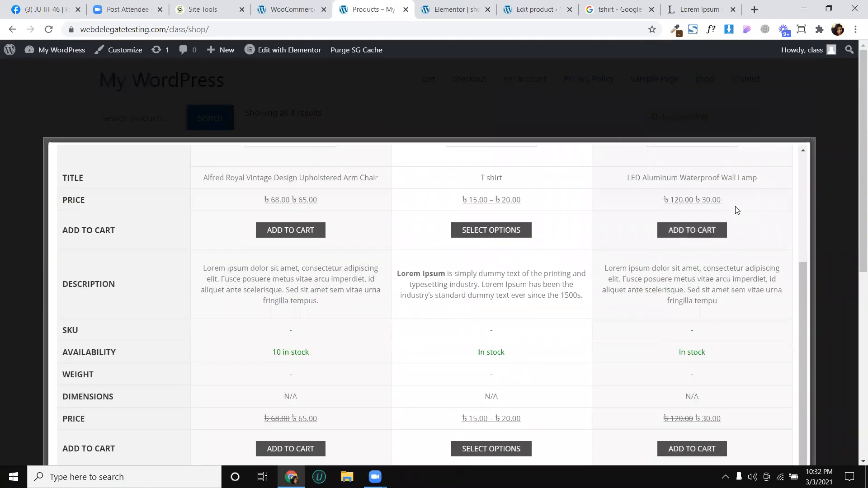
pyautogui.scroll(3, 737, 209)
# Step: Turn off the automatic lightbox opening option in the Compare plugin's general settings
pyautogui.click(294, 9)
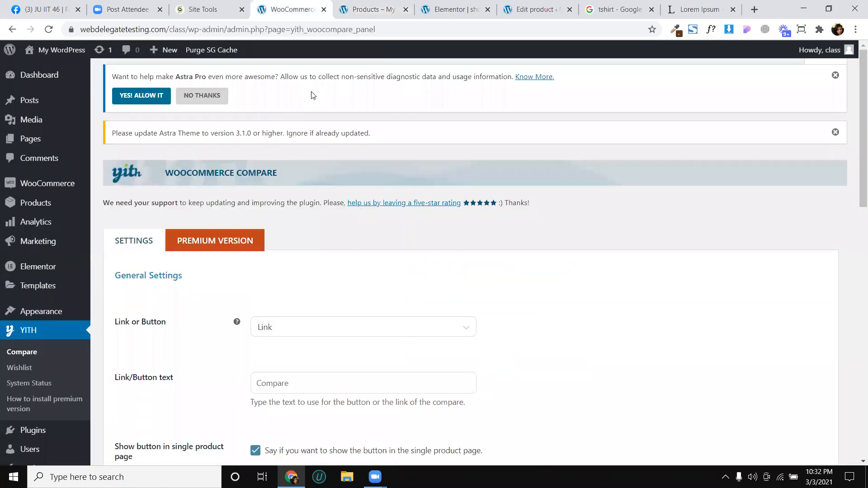
pyautogui.scroll(-5, 320, 128)
pyautogui.scroll(-2, 269, 308)
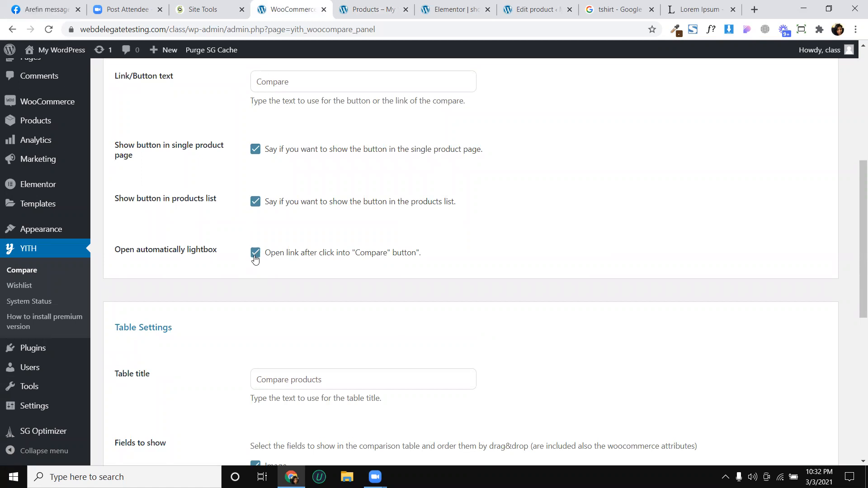
pyautogui.scroll(-4, 262, 271)
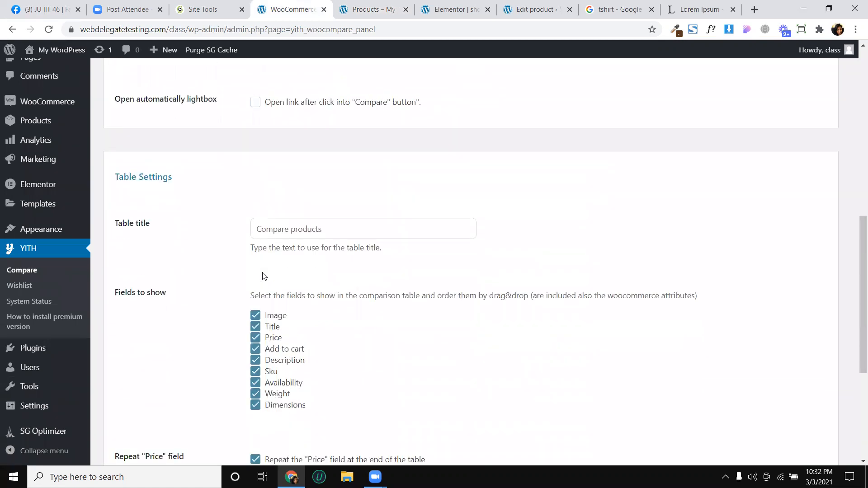
# Step: Check the Table title setting against the heading of the comparison table on the shop page
pyautogui.moveTo(153, 226); pyautogui.dragTo(116, 224)
pyautogui.click(330, 235)
pyautogui.doubleClick(330, 233)
pyautogui.click(367, 10)
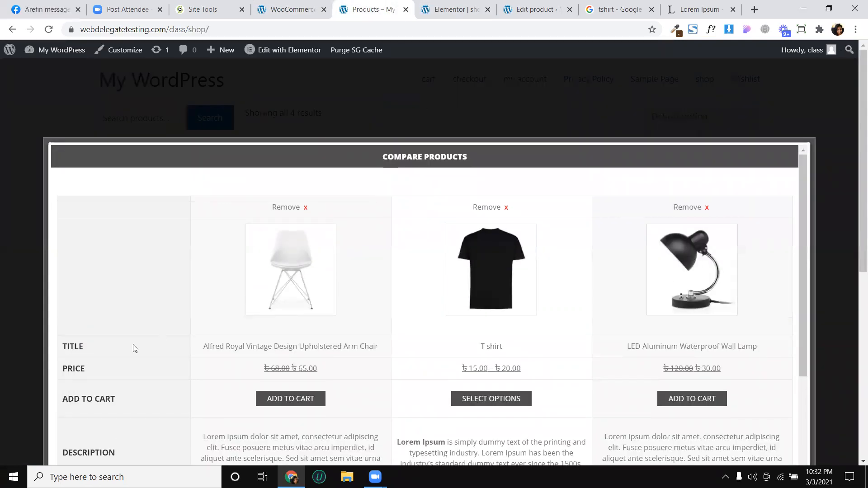
pyautogui.scroll(-2, 154, 347)
pyautogui.scroll(2, 163, 349)
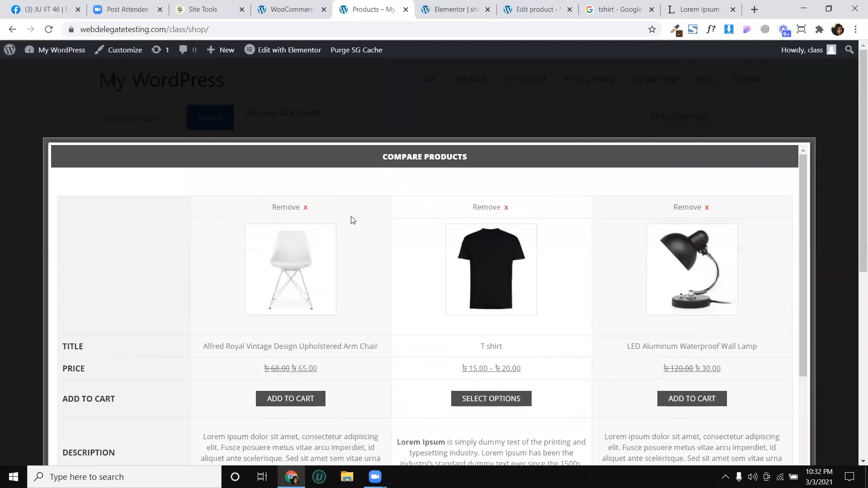
pyautogui.moveTo(388, 157); pyautogui.dragTo(485, 152)
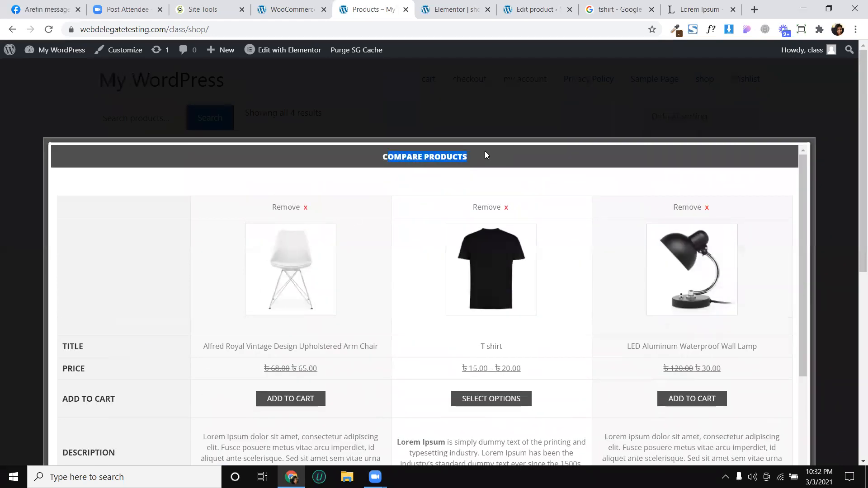
# Step: Check the Fields to show list against the rows of the comparison table on the shop page
pyautogui.click(312, 4)
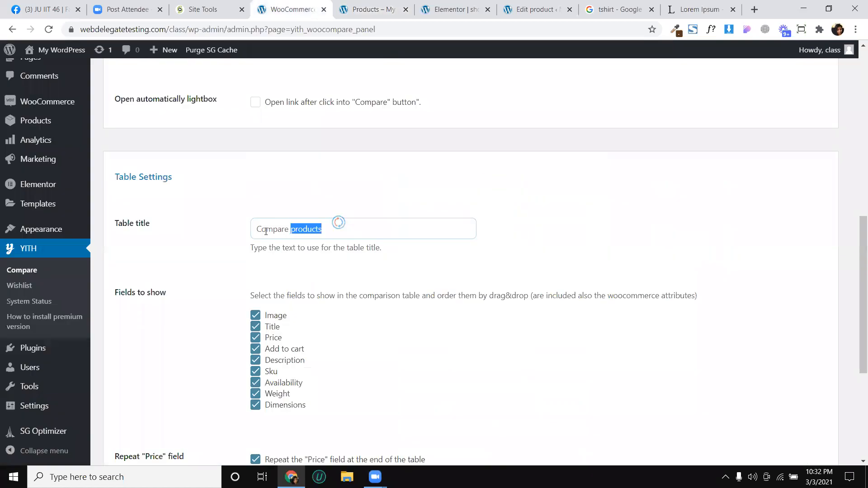
pyautogui.scroll(-2, 254, 260)
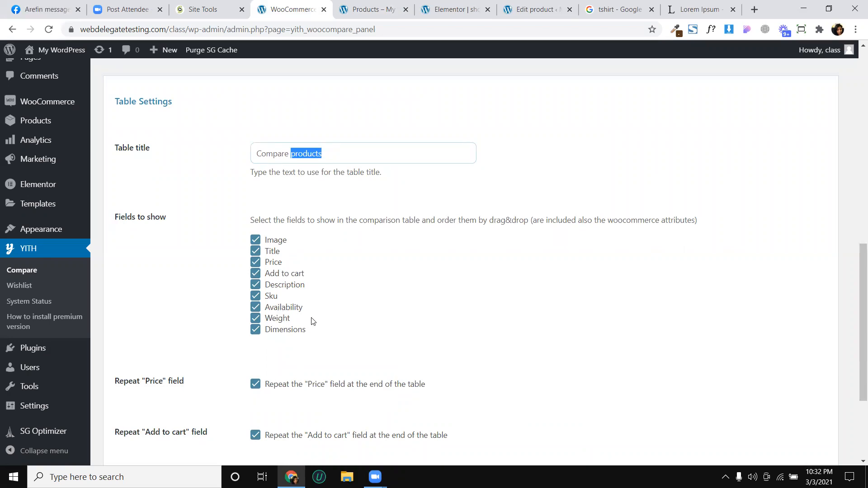
pyautogui.click(385, 16)
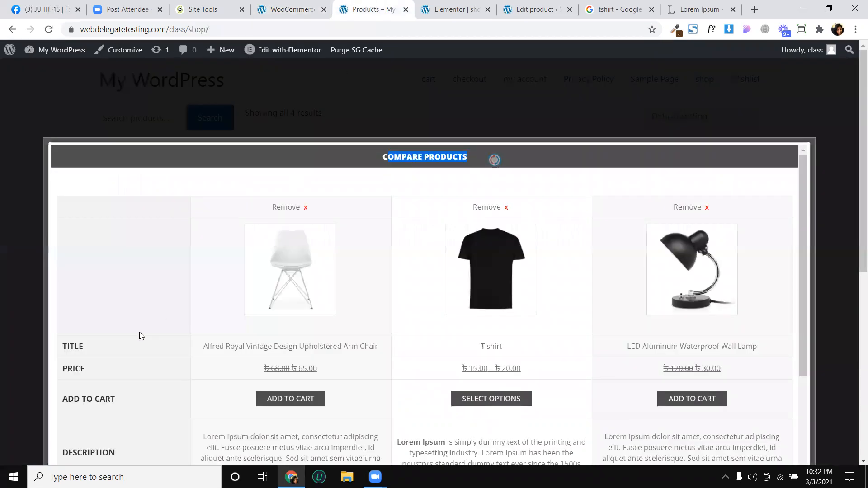
pyautogui.scroll(-2, 87, 284)
pyautogui.scroll(-2, 105, 333)
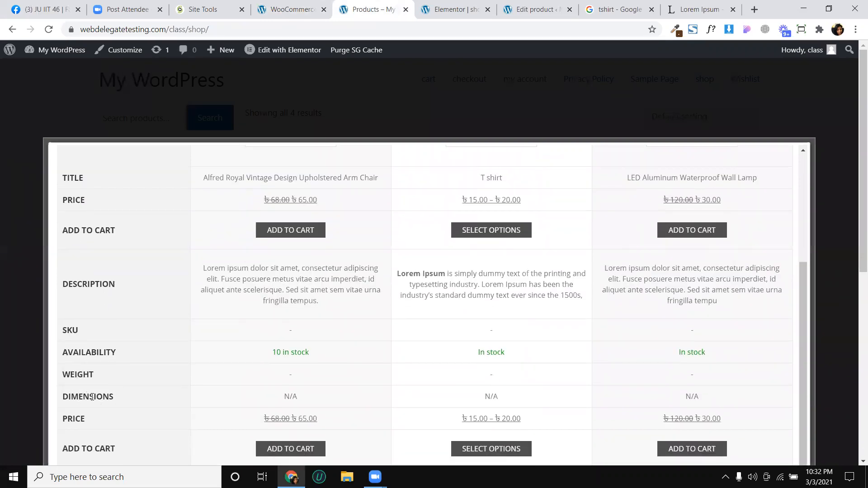
pyautogui.scroll(-5, 217, 432)
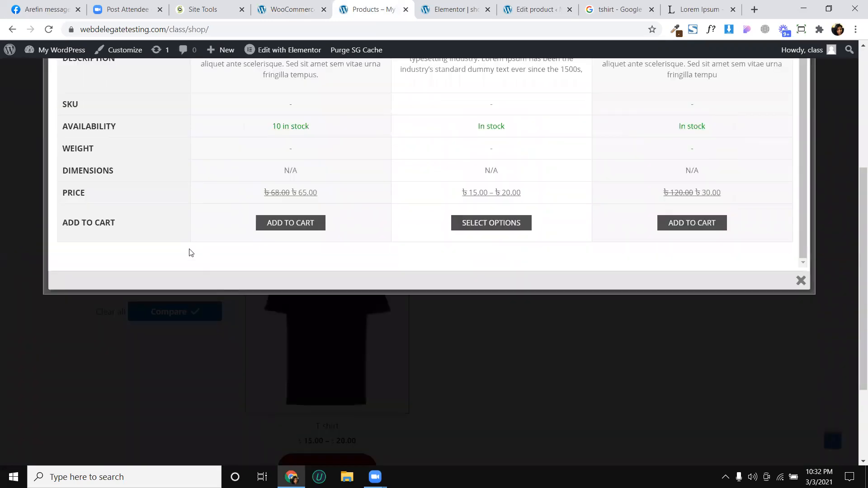
pyautogui.scroll(2, 416, 262)
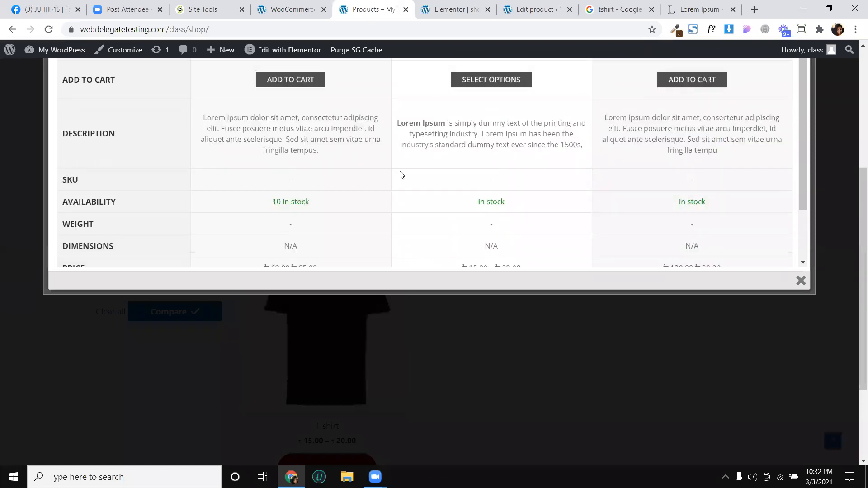
# Step: Review the repeated Price and Add to cart field options and the image size in the Compare table settings
pyautogui.click(315, 6)
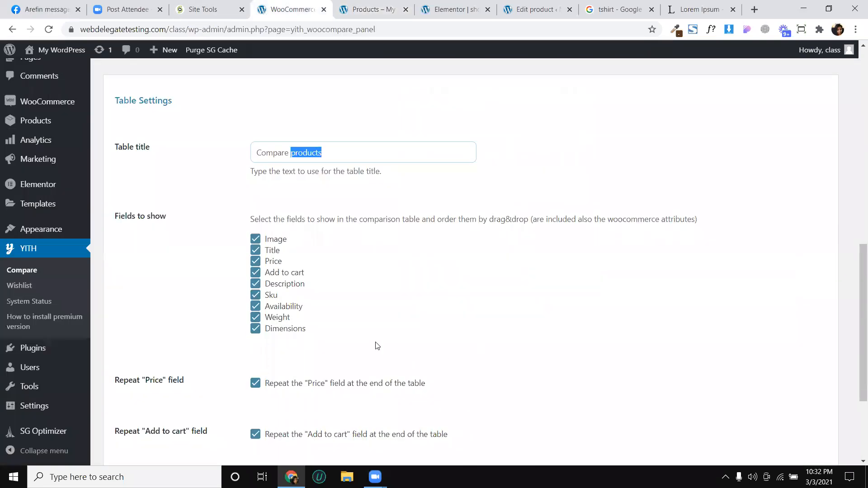
pyautogui.scroll(-2, 374, 347)
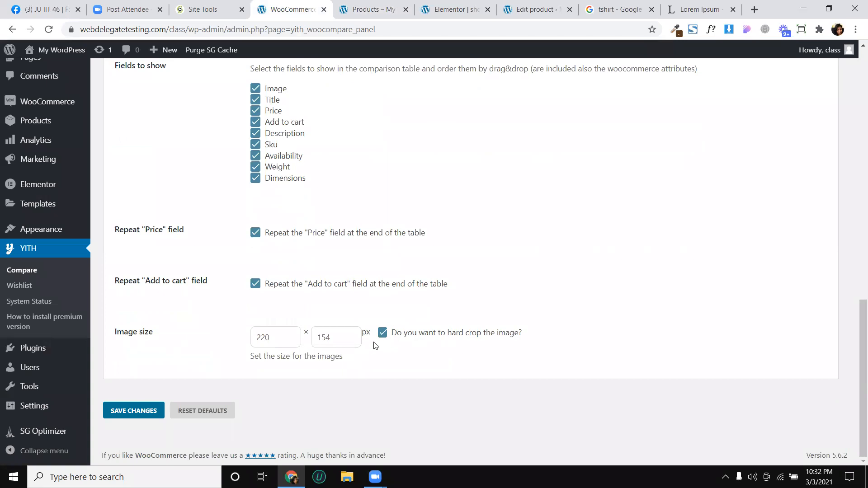
pyautogui.scroll(6, 355, 255)
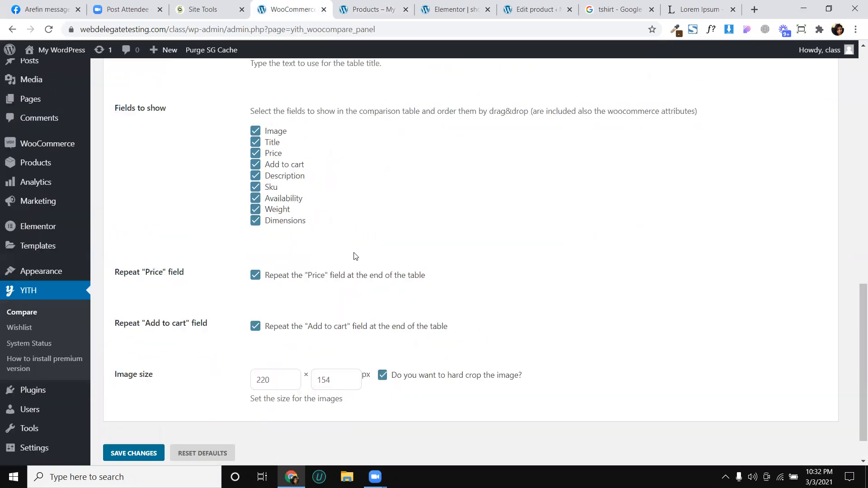
pyautogui.scroll(10, 355, 256)
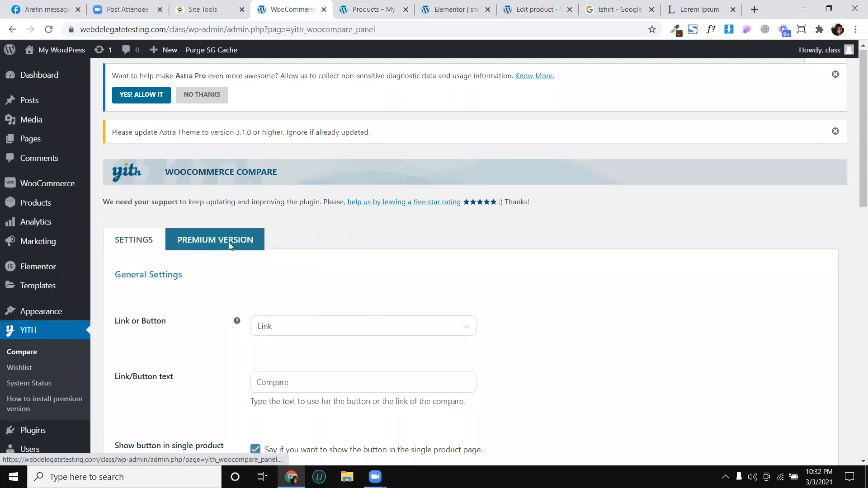
# Step: Open the Compare plugin's premium version page, discarding unsaved changes, and examine the premium features
pyautogui.click(229, 243)
pyautogui.click(529, 97)
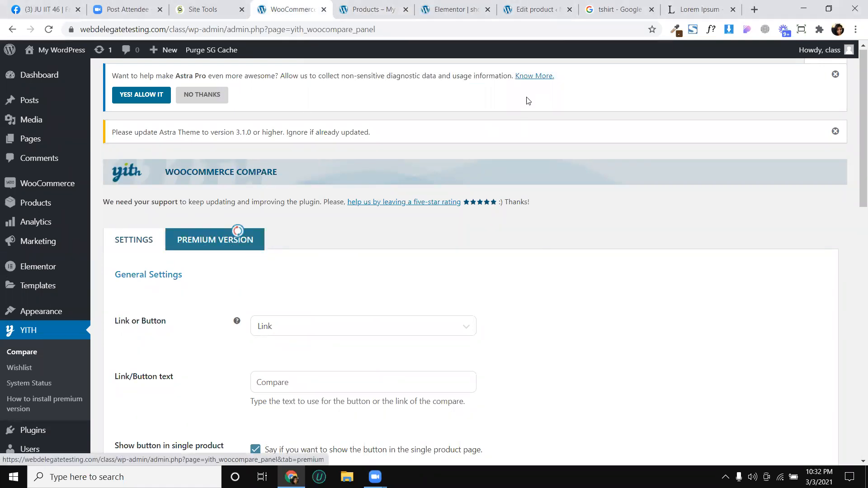
pyautogui.click(236, 231)
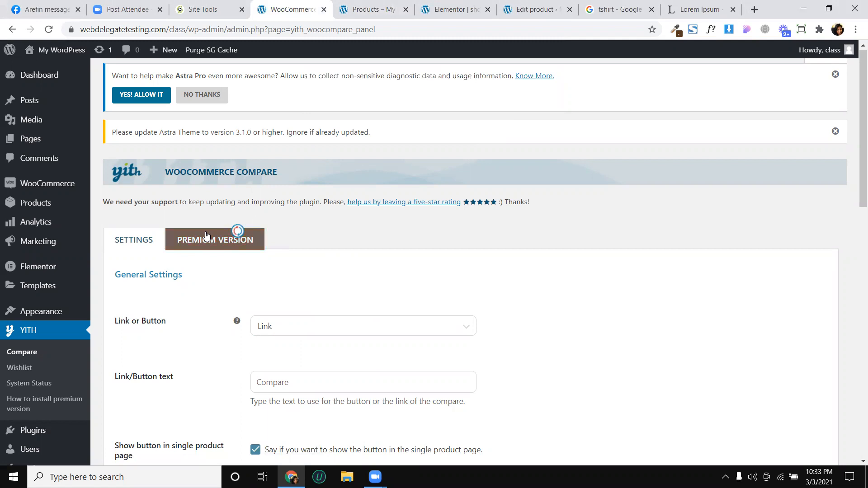
pyautogui.click(488, 112)
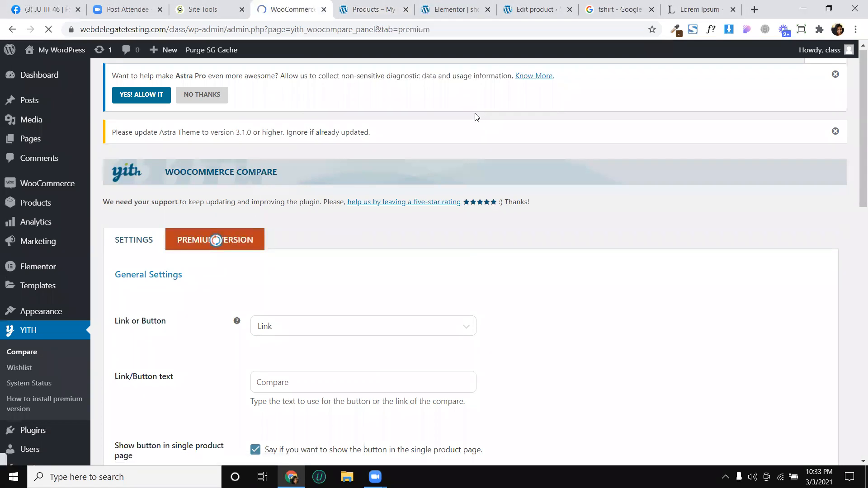
pyautogui.scroll(-6, 426, 178)
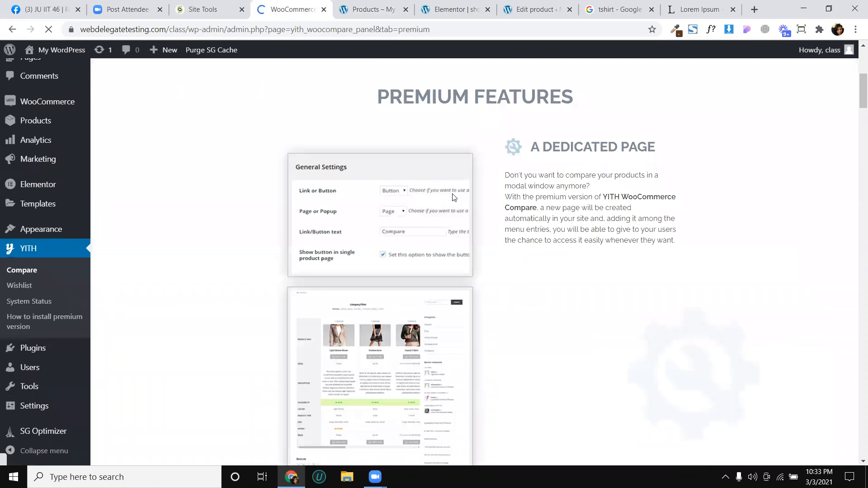
pyautogui.scroll(-2, 318, 199)
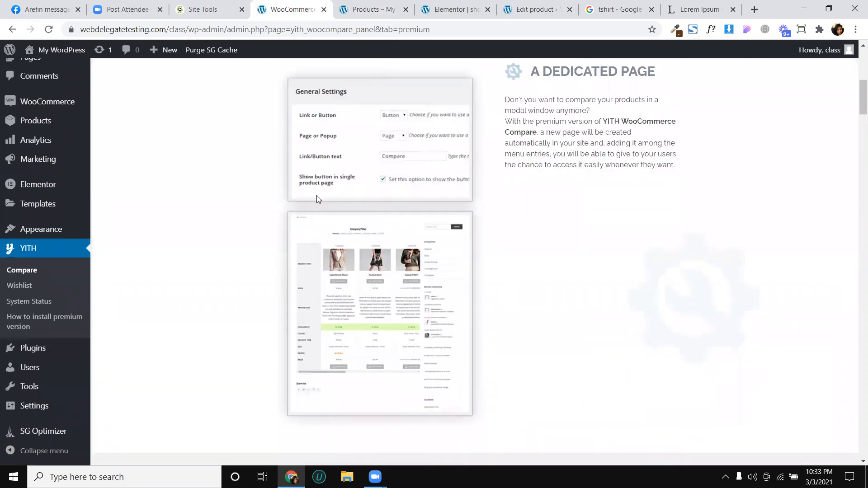
pyautogui.scroll(5, 319, 199)
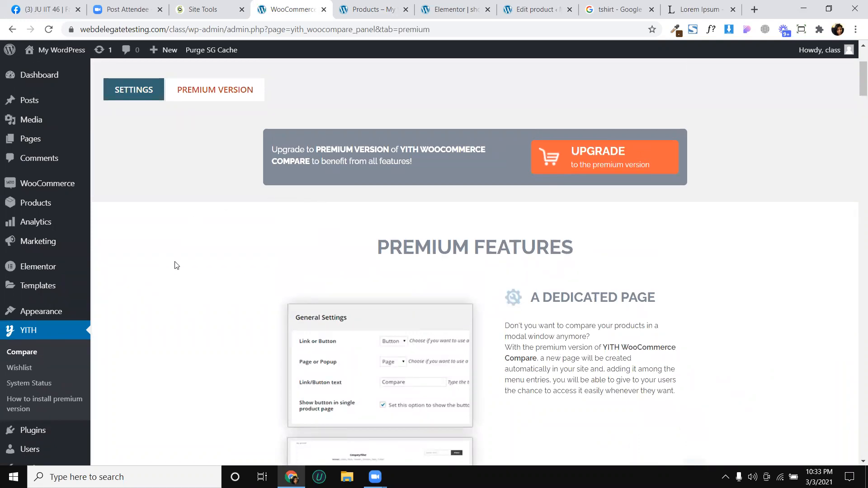
pyautogui.scroll(-4, 175, 272)
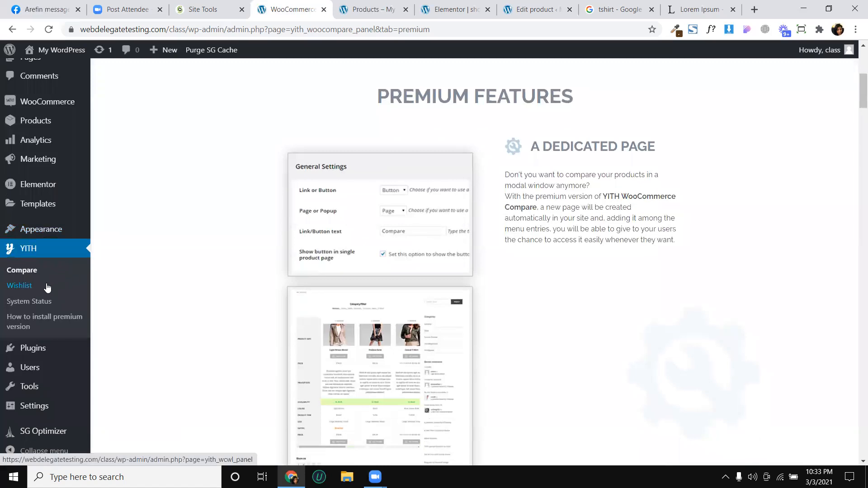
pyautogui.scroll(4, 45, 287)
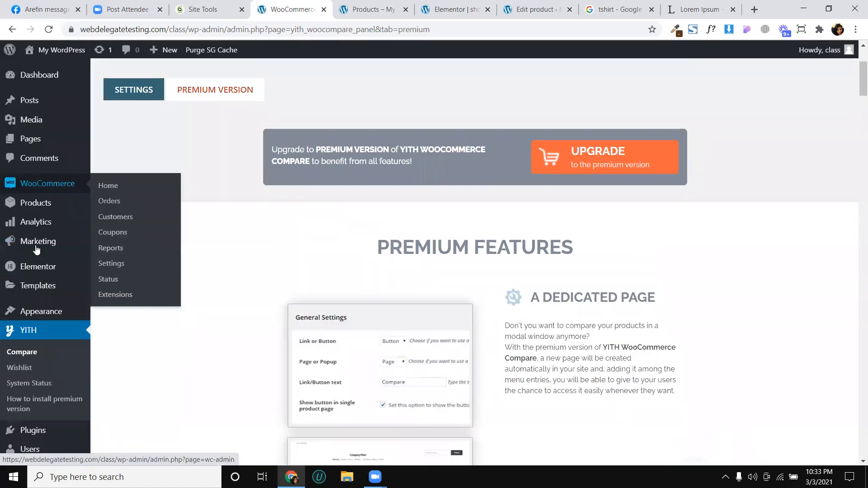
# Step: Enable AJAX loading in the YITH WooCommerce Wishlist general settings and save the changes
pyautogui.click(40, 365)
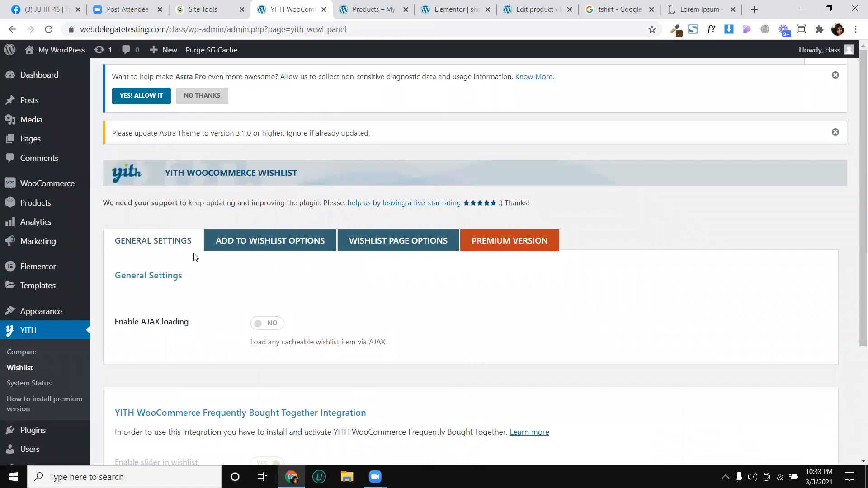
pyautogui.scroll(-2, 195, 253)
pyautogui.scroll(-2, 194, 256)
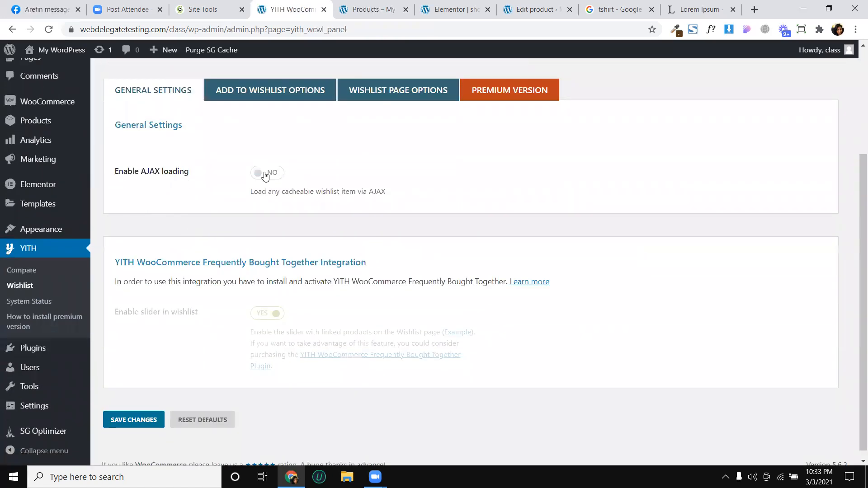
pyautogui.click(271, 173)
pyautogui.scroll(2, 277, 176)
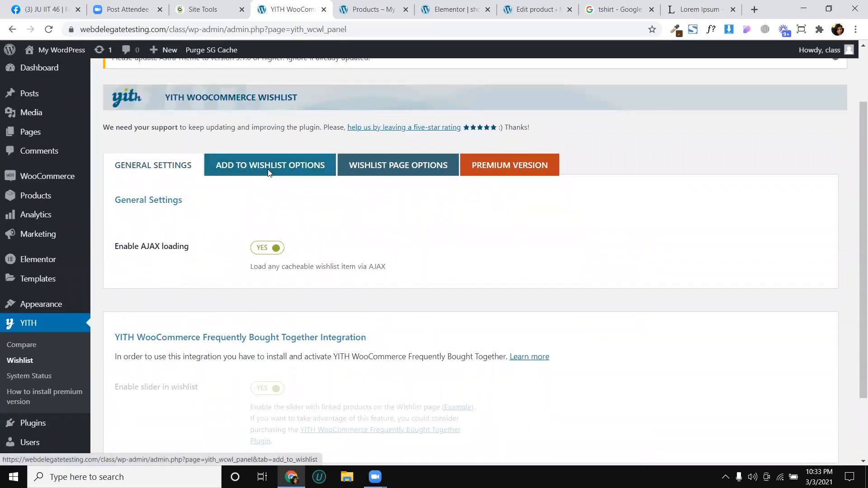
pyautogui.click(271, 173)
pyautogui.click(532, 93)
pyautogui.scroll(-2, 238, 395)
pyautogui.click(164, 412)
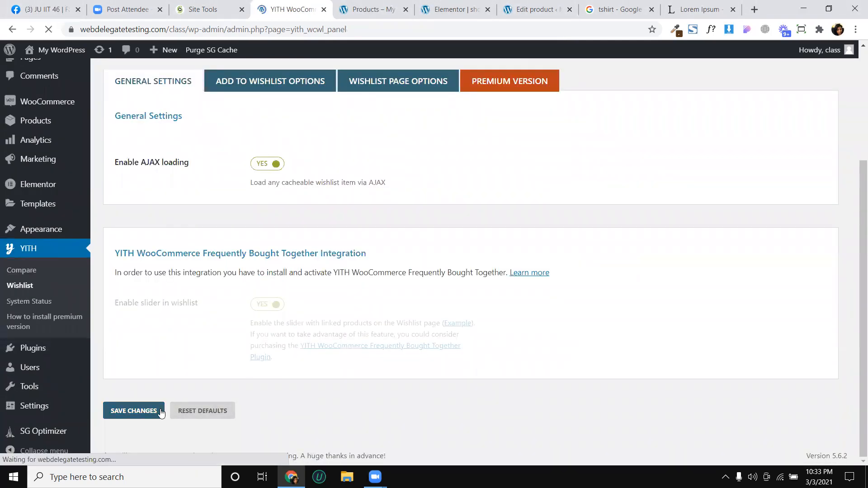
# Step: Open the Add to Wishlist options and review the general and loop settings
pyautogui.click(268, 245)
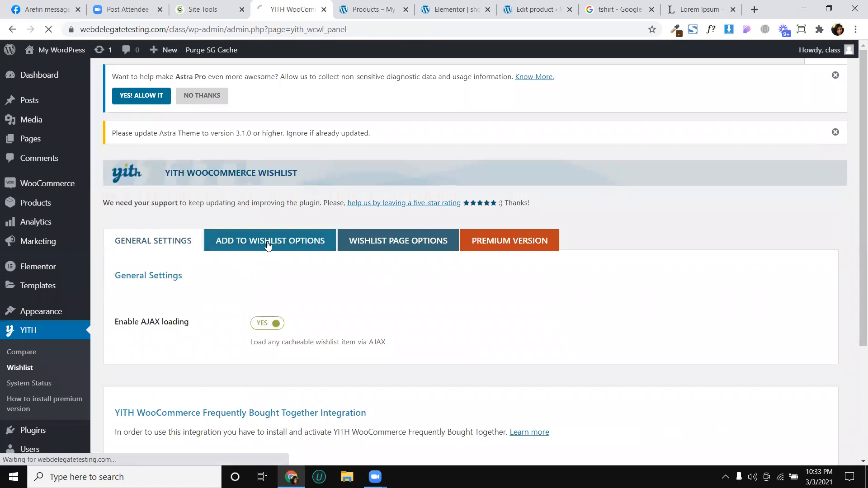
pyautogui.scroll(-2, 299, 240)
pyautogui.scroll(-2, 299, 240)
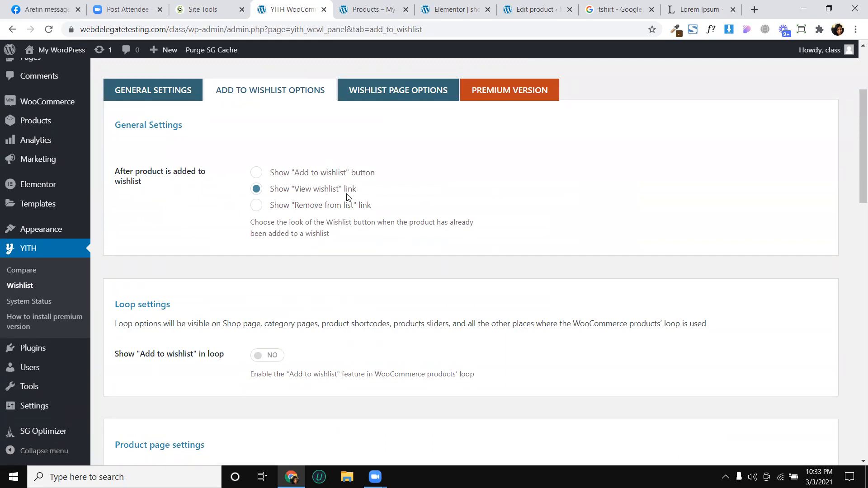
# Step: Close the product comparison popup on the shop page and reload the page
pyautogui.scroll(-2, 386, 204)
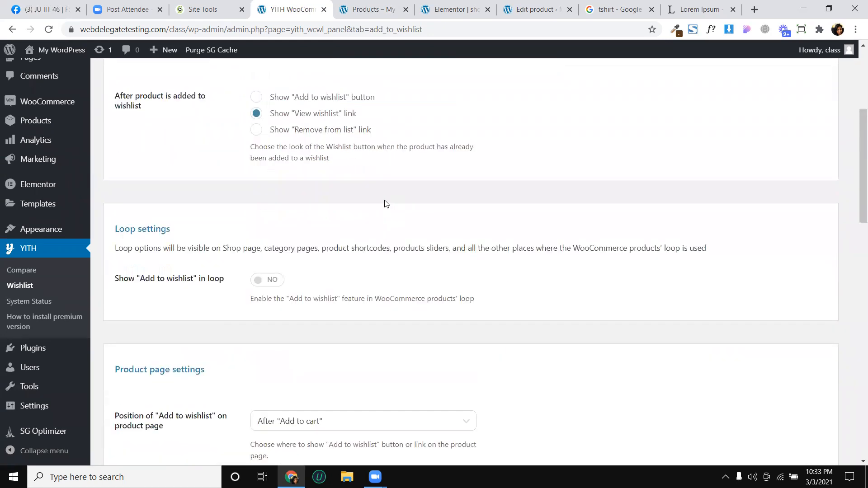
pyautogui.click(387, 9)
pyautogui.scroll(2, 724, 131)
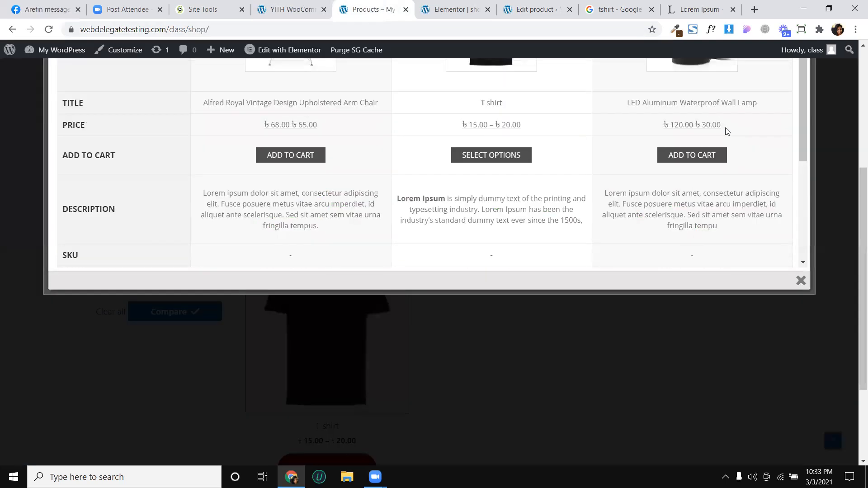
pyautogui.click(827, 103)
pyautogui.scroll(6, 828, 105)
pyautogui.scroll(-4, 820, 112)
pyautogui.scroll(4, 524, 120)
pyautogui.click(48, 29)
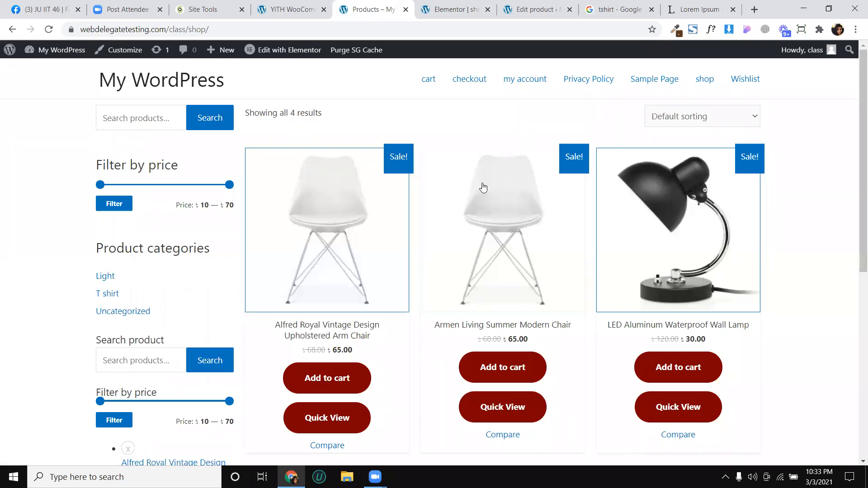
# Step: Open the Armen Living Summer Modern Chair product page and check it for a wishlist option
pyautogui.click(476, 227)
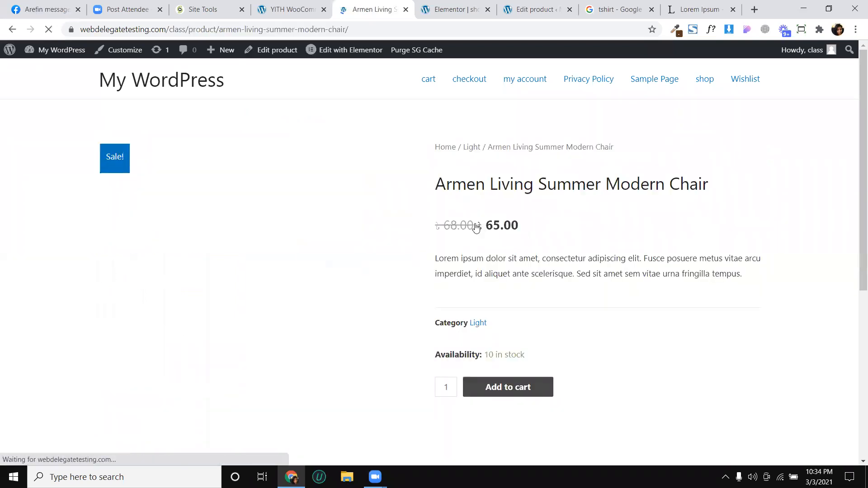
pyautogui.scroll(-7, 496, 240)
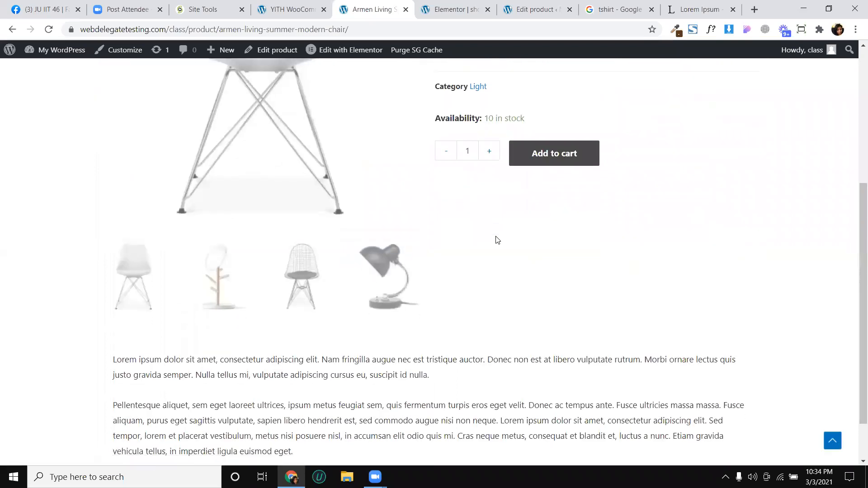
pyautogui.scroll(2, 497, 240)
pyautogui.scroll(4, 497, 240)
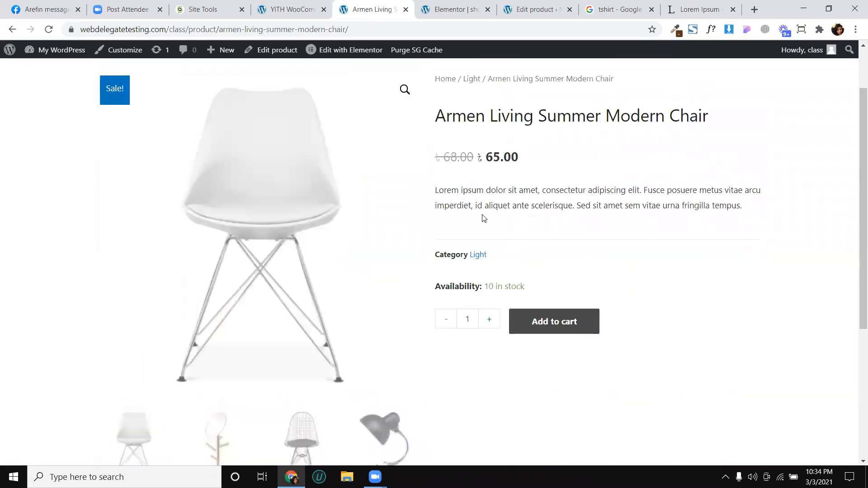
# Step: Enable showing "Add to wishlist" in the loop in the Wishlist settings and save the changes
pyautogui.click(273, 5)
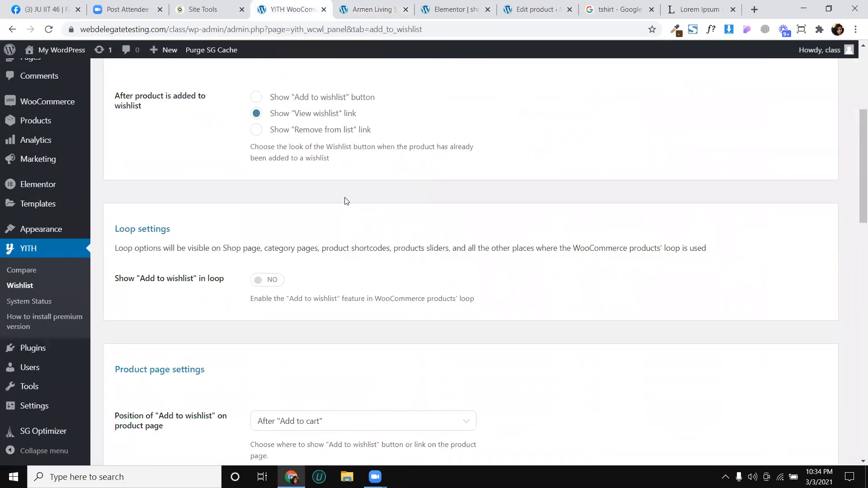
pyautogui.scroll(-2, 243, 264)
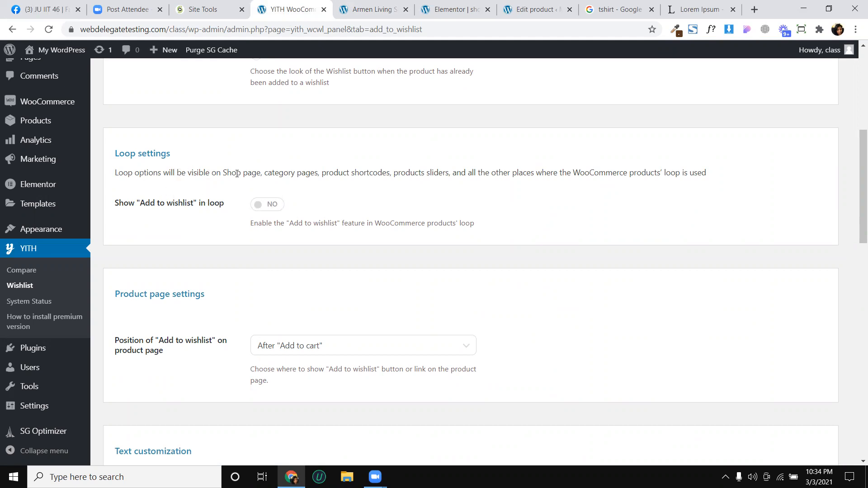
pyautogui.moveTo(255, 175); pyautogui.dragTo(391, 176)
pyautogui.click(292, 183)
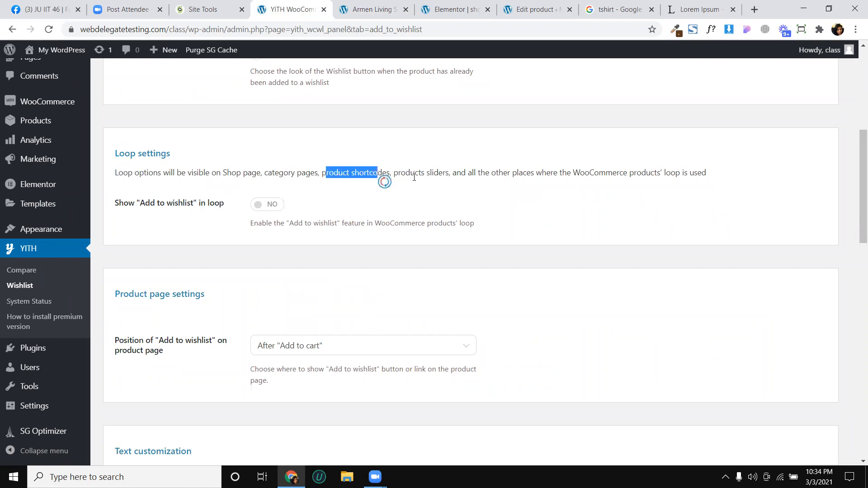
pyautogui.click(398, 174)
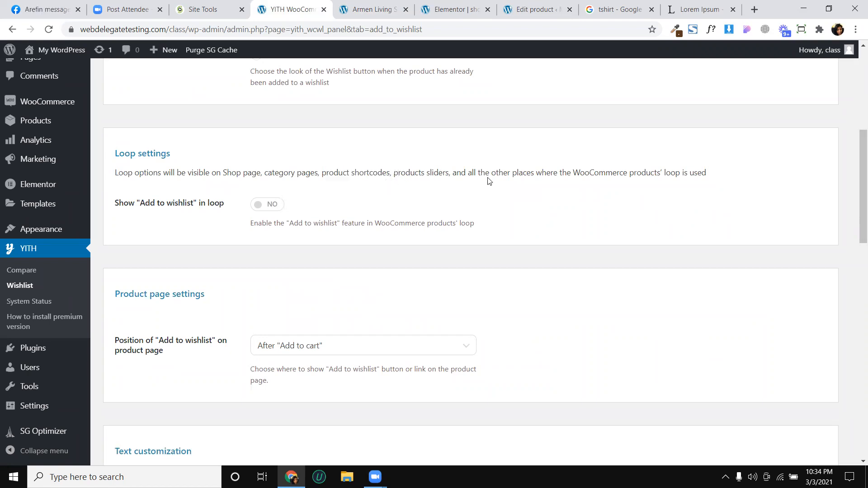
pyautogui.click(272, 206)
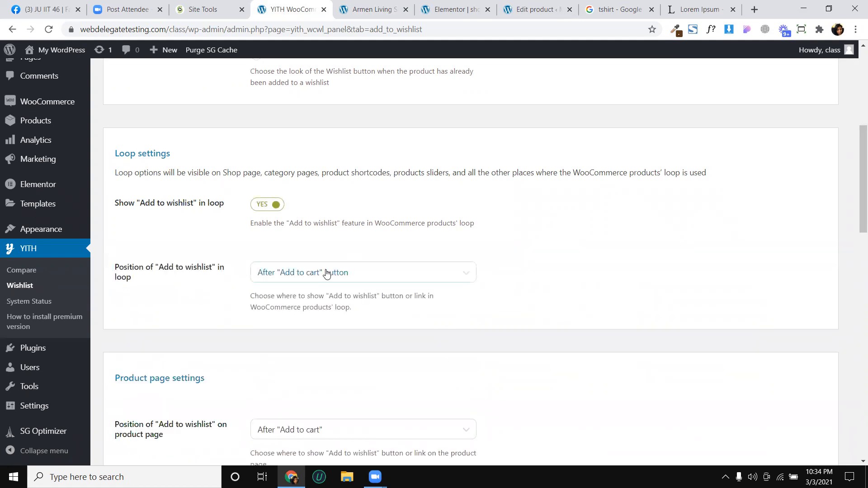
pyautogui.scroll(-20, 297, 247)
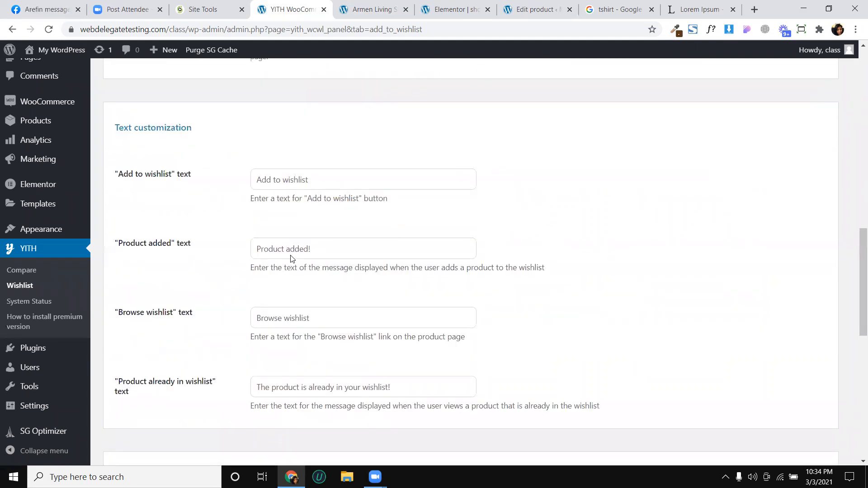
pyautogui.click(154, 410)
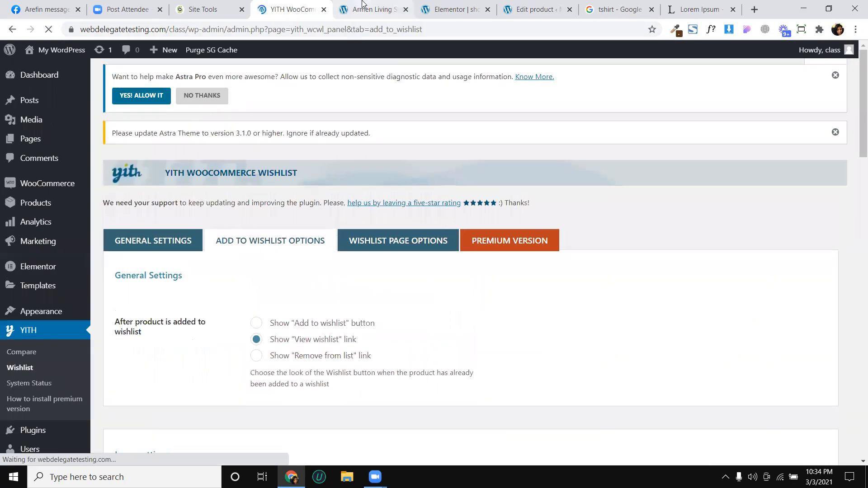
# Step: Reload the chair's product page, then return to the shop page and check the product listings for wishlist links
pyautogui.click(362, 8)
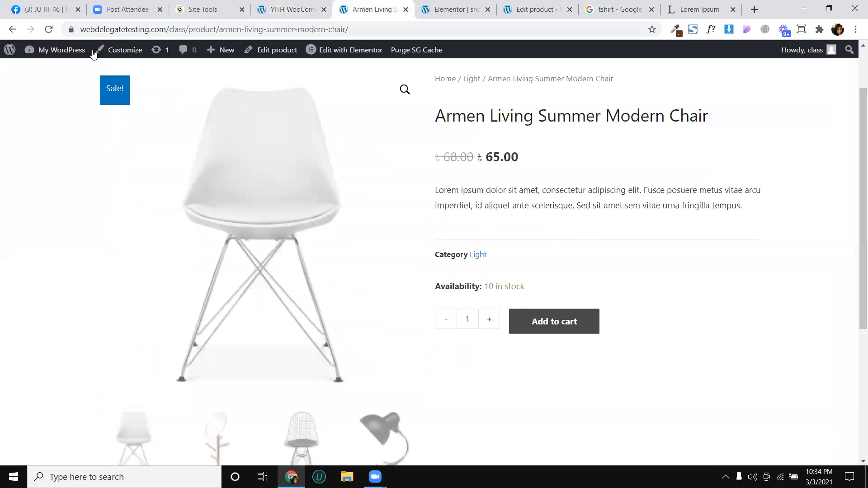
pyautogui.click(50, 30)
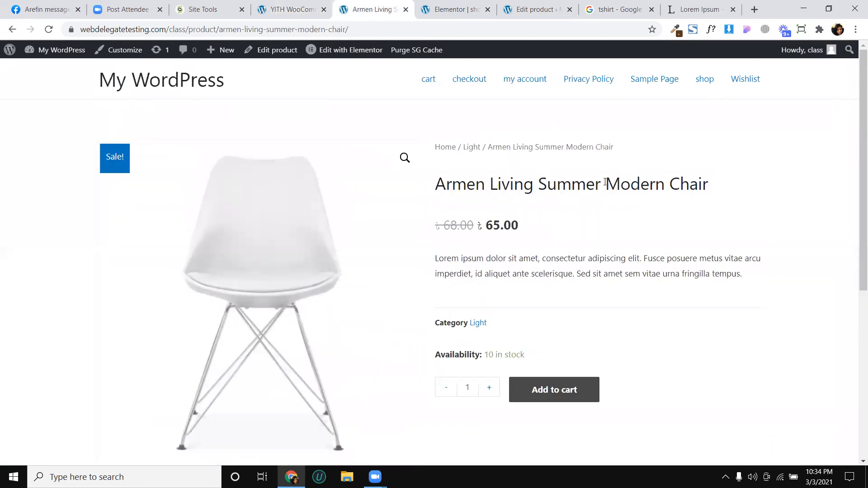
pyautogui.click(704, 80)
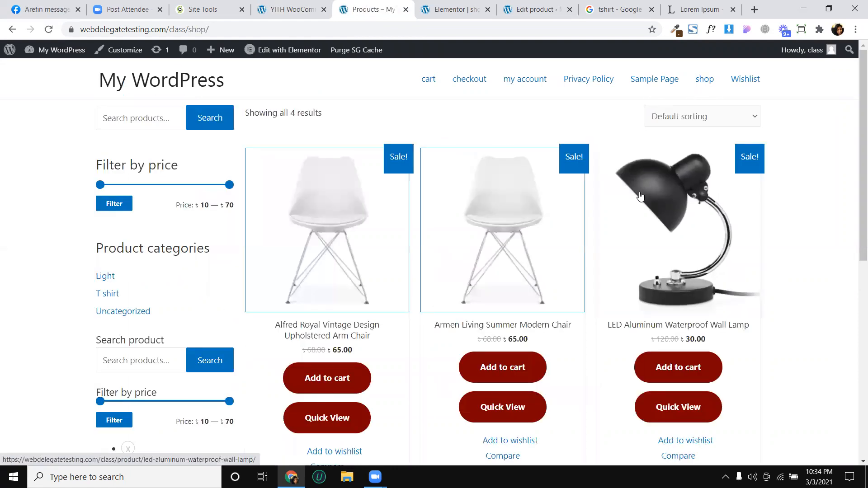
pyautogui.scroll(-5, 639, 197)
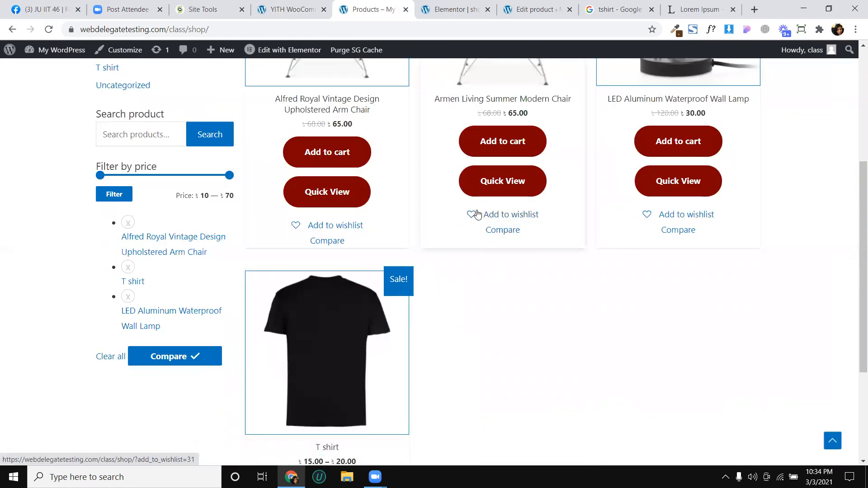
# Step: Add the Armen Living Summer Modern Chair to the wishlist from the shop page and browse the wishlist
pyautogui.click(489, 215)
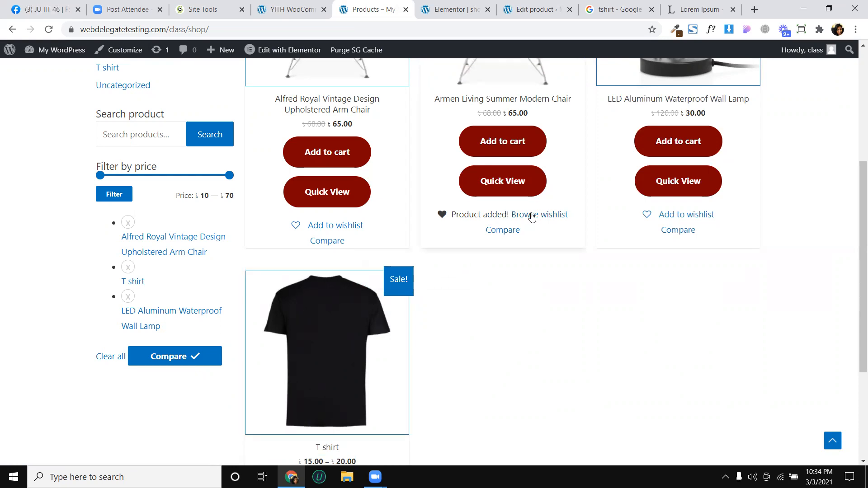
pyautogui.click(552, 217)
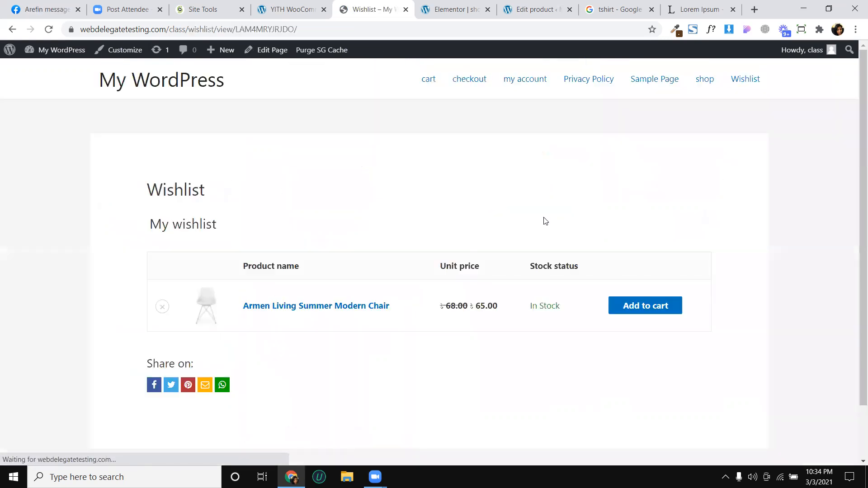
pyautogui.scroll(-2, 539, 224)
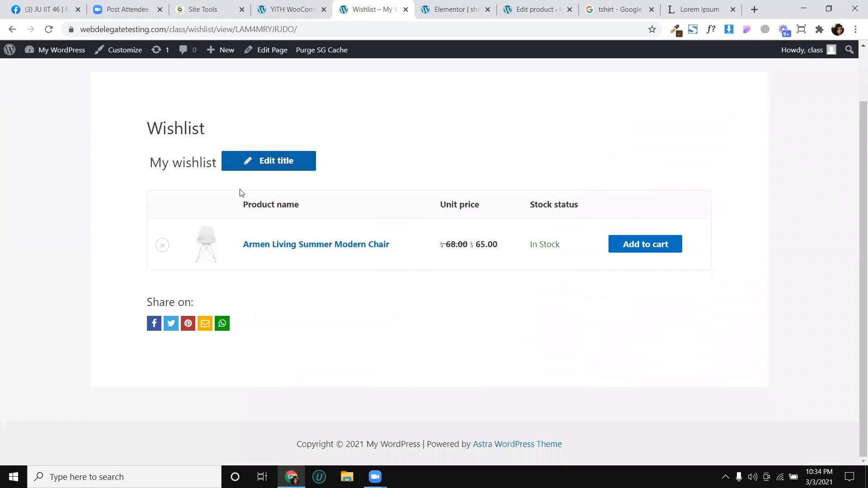
pyautogui.moveTo(300, 169)
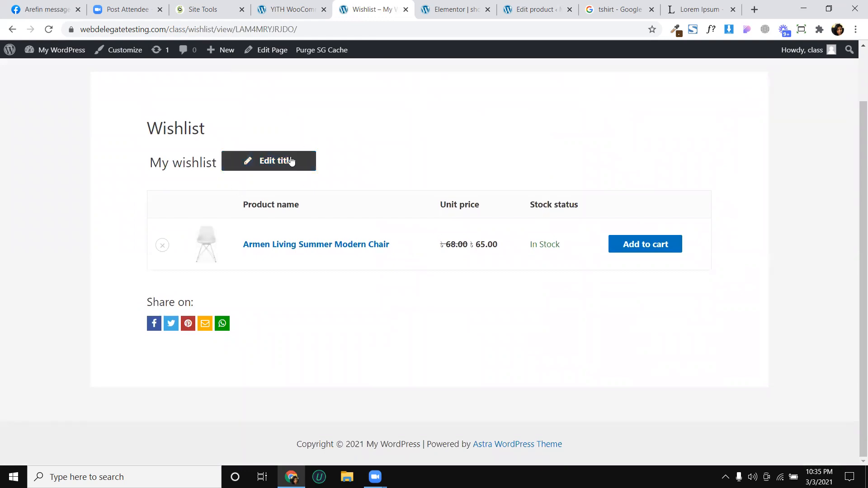
# Step: Review the general, loop and product page settings in the Add to Wishlist options
pyautogui.click(294, 9)
pyautogui.scroll(-3, 292, 191)
pyautogui.scroll(-2, 293, 191)
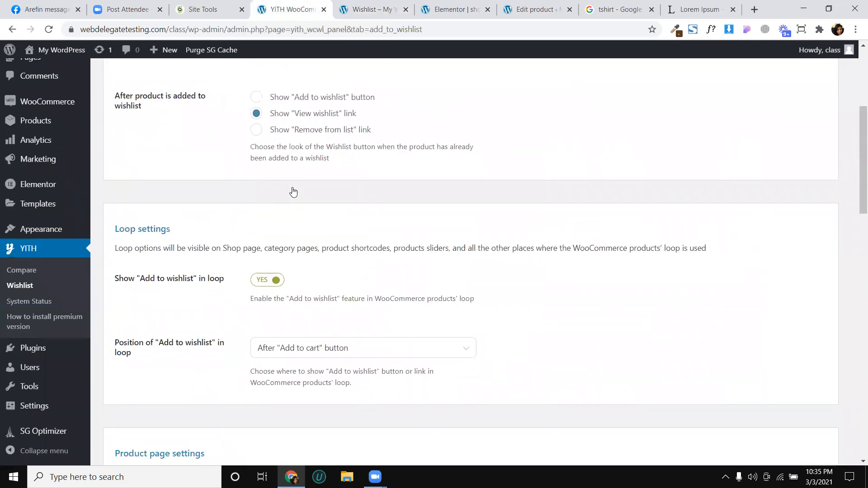
pyautogui.scroll(4, 298, 189)
pyautogui.scroll(-7, 315, 199)
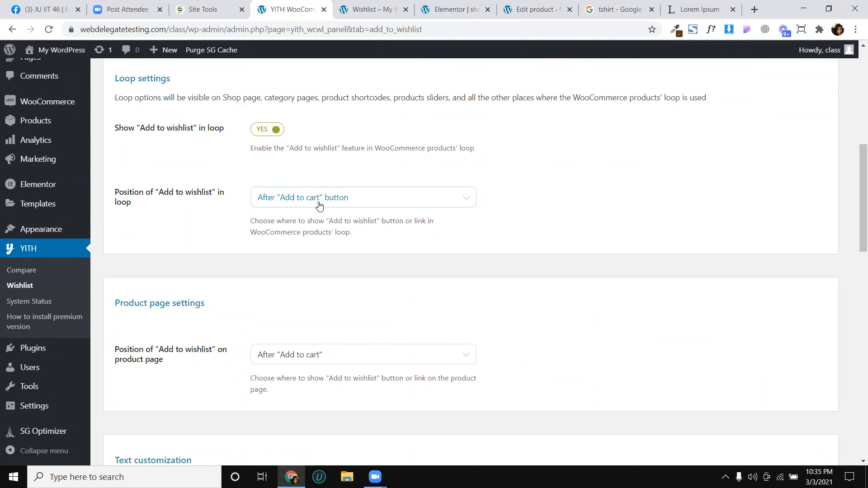
# Step: Open the shop page in a new tab beside the plugin settings tab and check the wishlist links under the products
pyautogui.click(445, 5)
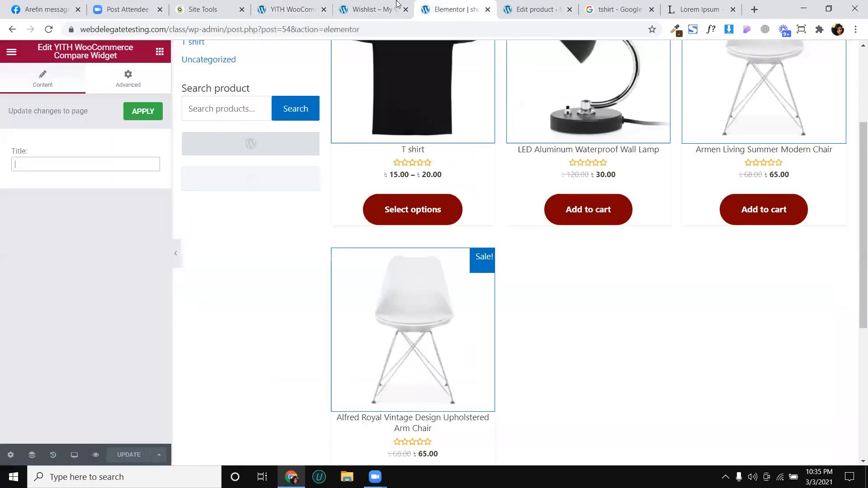
pyautogui.click(379, 5)
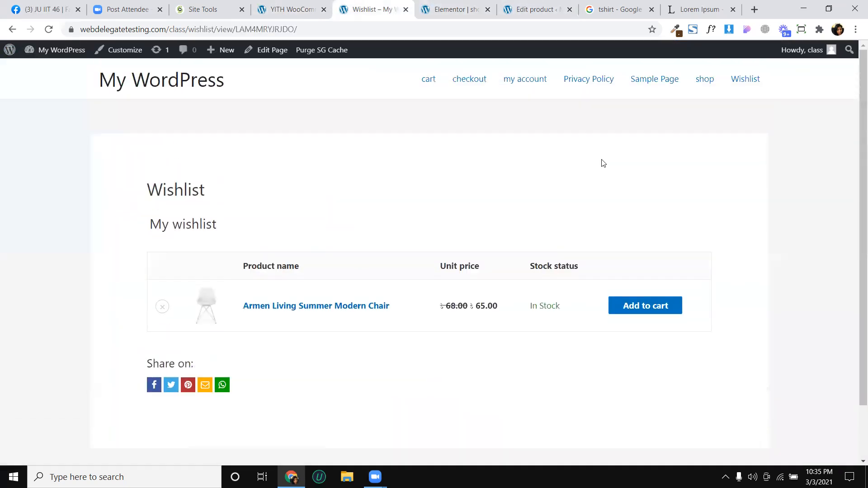
pyautogui.rightClick(700, 83)
pyautogui.click(712, 87)
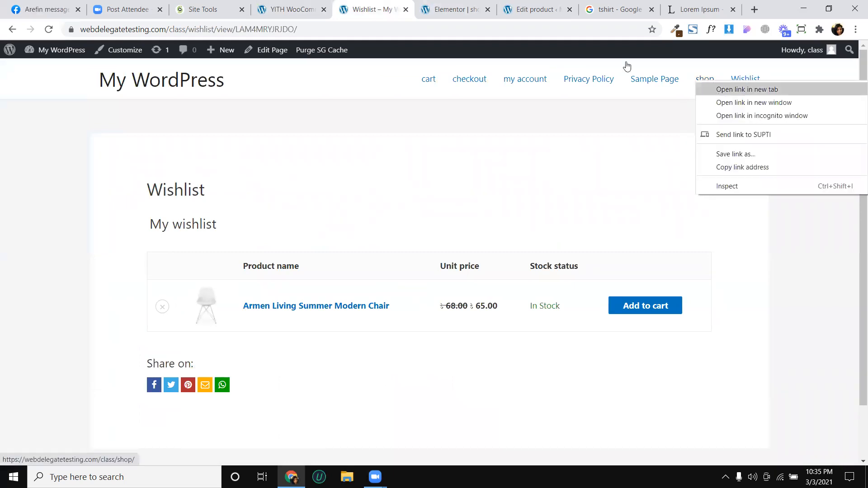
pyautogui.moveTo(411, 3); pyautogui.dragTo(345, 6)
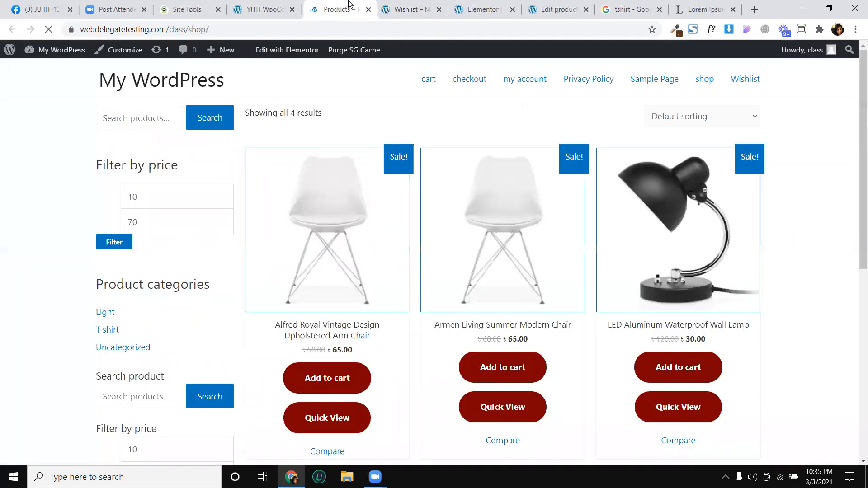
pyautogui.scroll(-5, 581, 204)
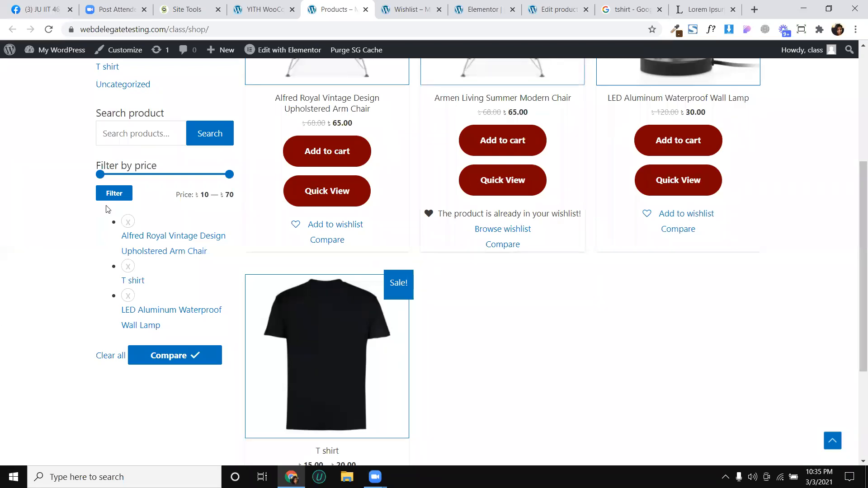
# Step: Set the position of "Add to wishlist" in loop to "On top of the image" and save the changes
pyautogui.click(260, 11)
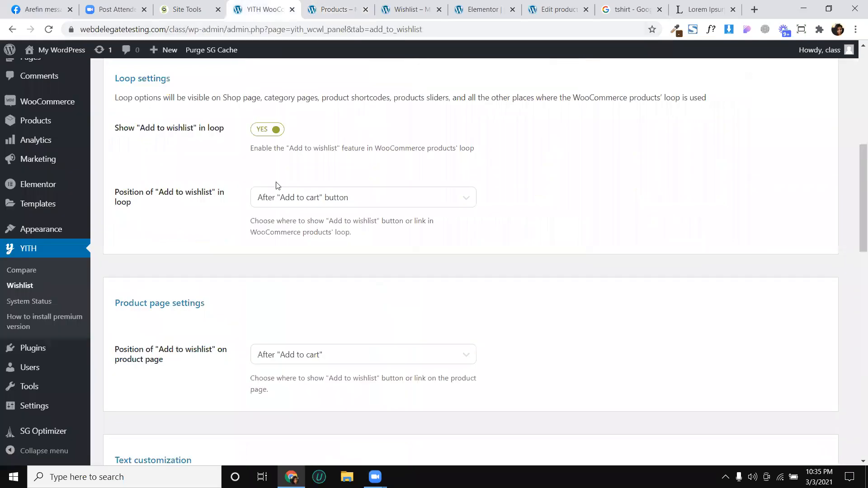
pyautogui.click(299, 202)
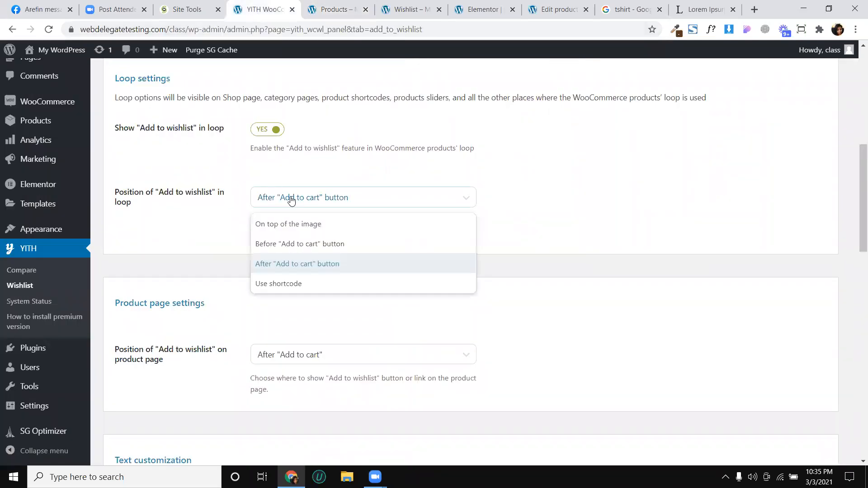
pyautogui.click(290, 228)
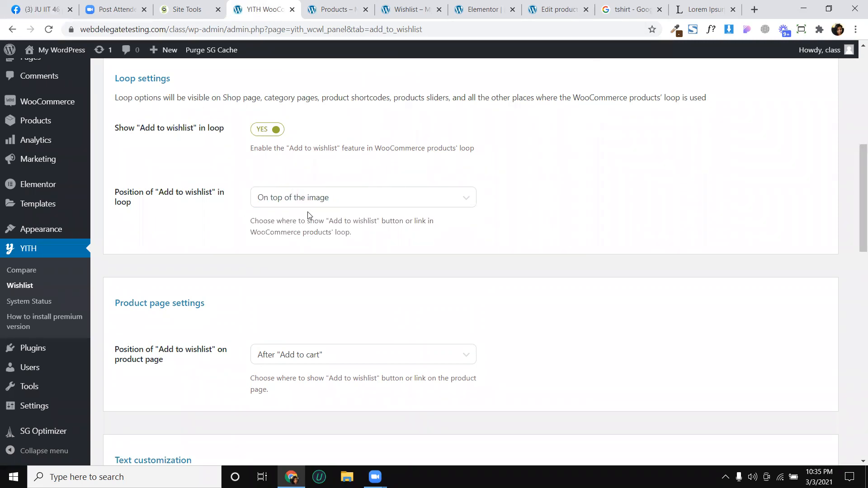
pyautogui.scroll(-15, 307, 212)
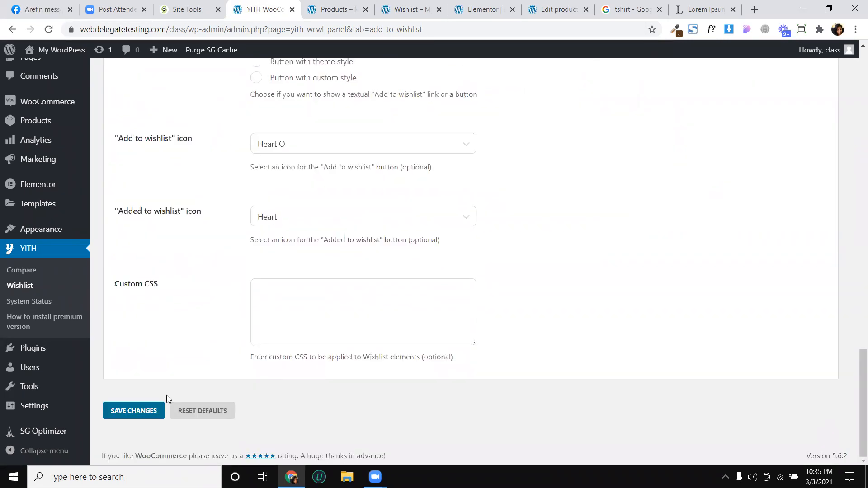
pyautogui.click(146, 411)
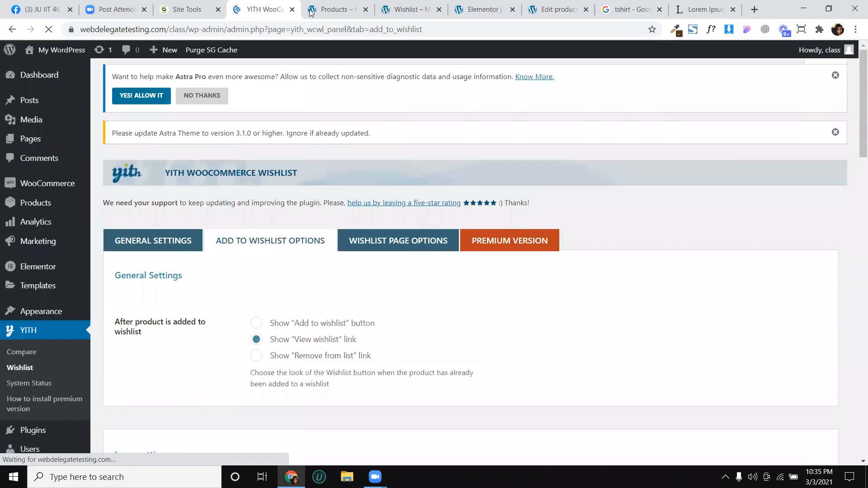
# Step: Reload the shop page and check where the wishlist icons appear on the products
pyautogui.click(311, 10)
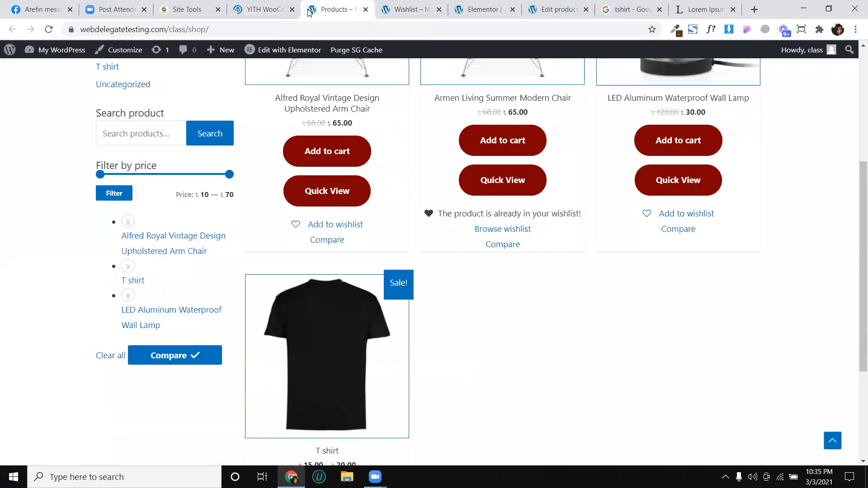
pyautogui.click(49, 29)
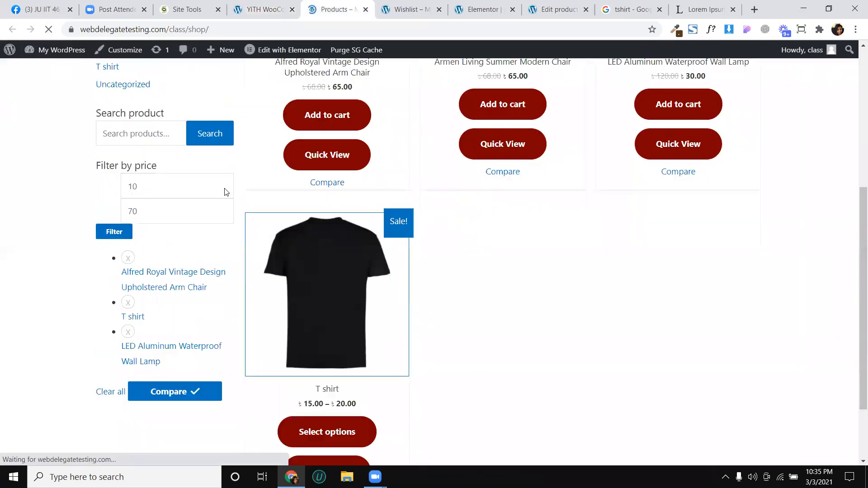
pyautogui.scroll(2, 311, 216)
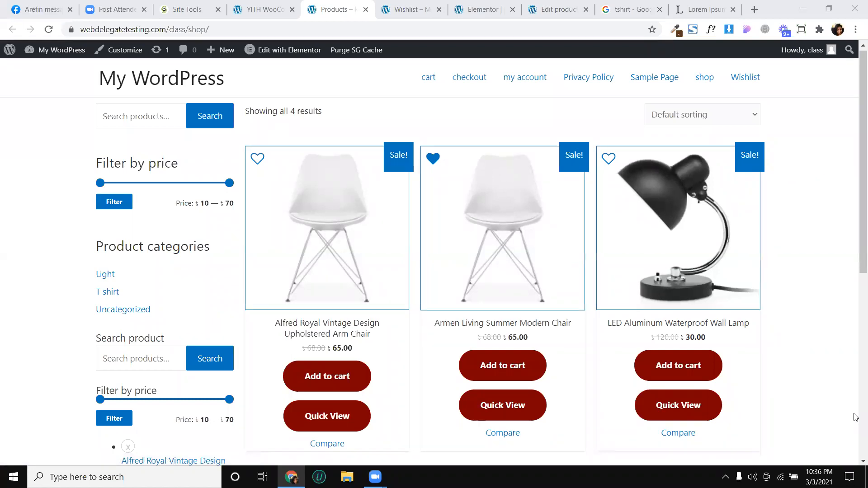
pyautogui.scroll(-8, 394, 172)
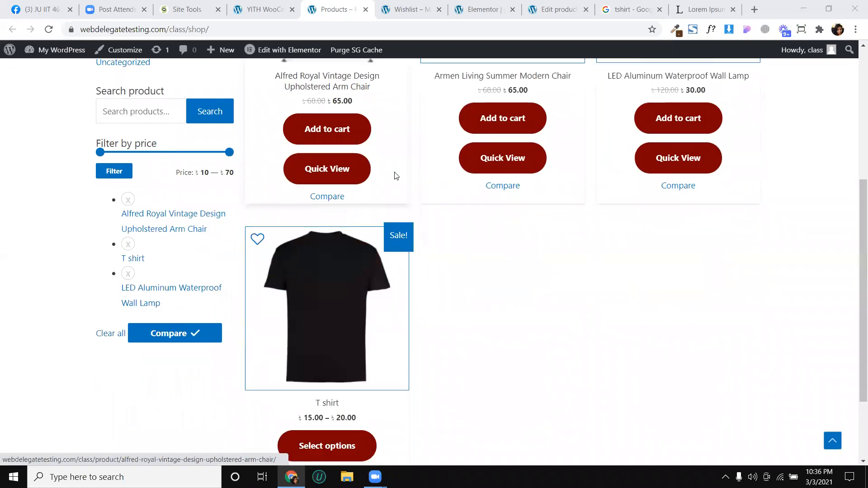
# Step: Review the loop position options and set the position of "Add to wishlist" on the product page to "After thumbnails"
pyautogui.click(252, 5)
pyautogui.scroll(-8, 293, 196)
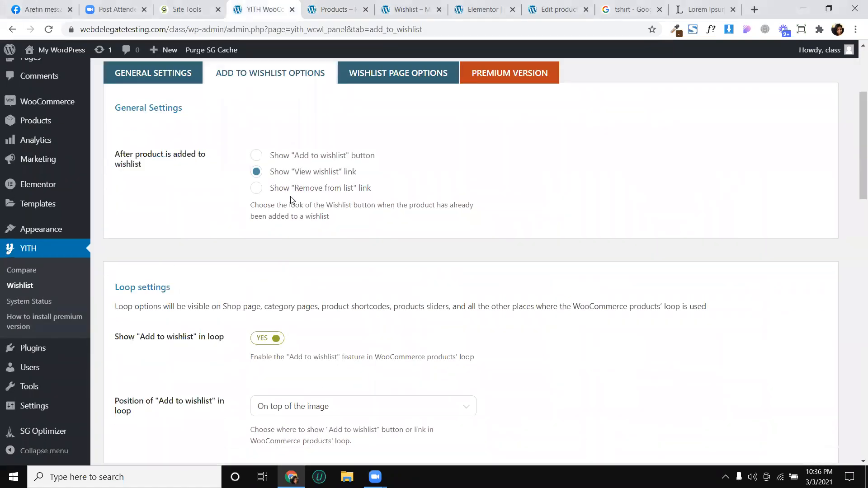
pyautogui.click(297, 199)
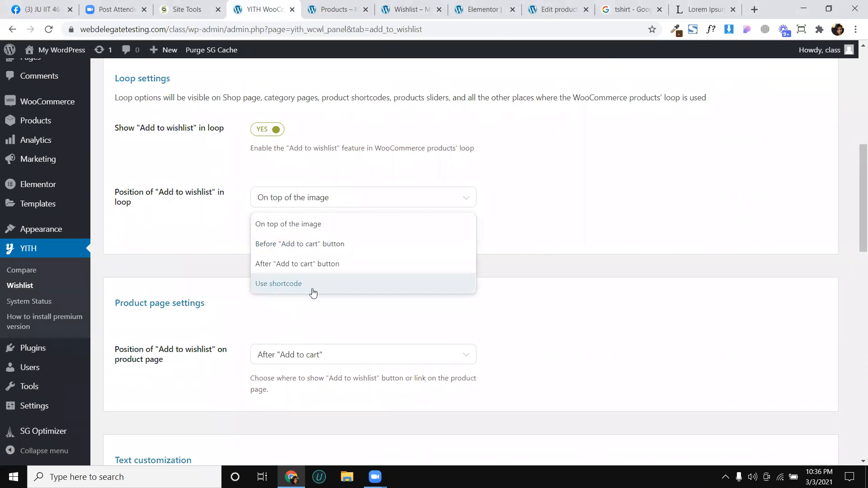
pyautogui.click(239, 312)
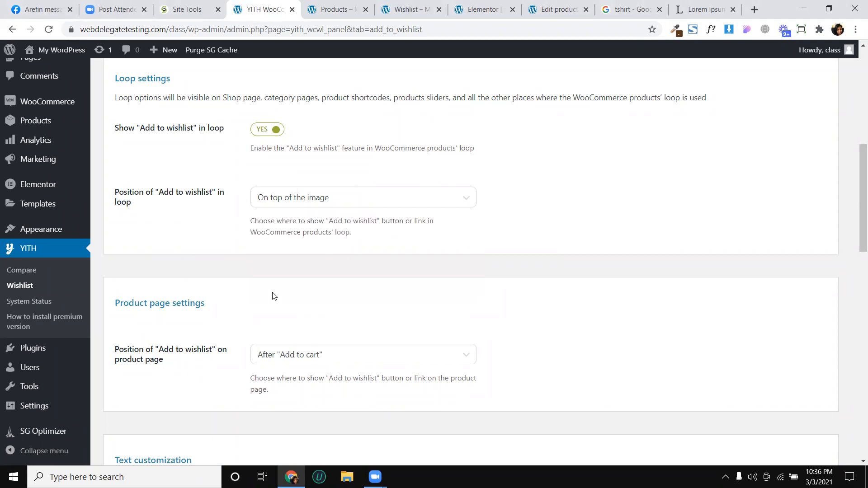
pyautogui.scroll(-2, 276, 293)
pyautogui.scroll(-2, 222, 289)
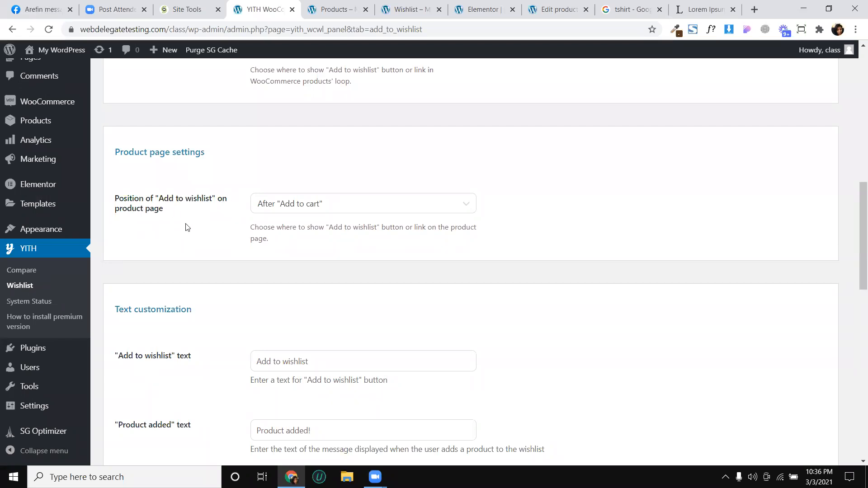
pyautogui.click(313, 210)
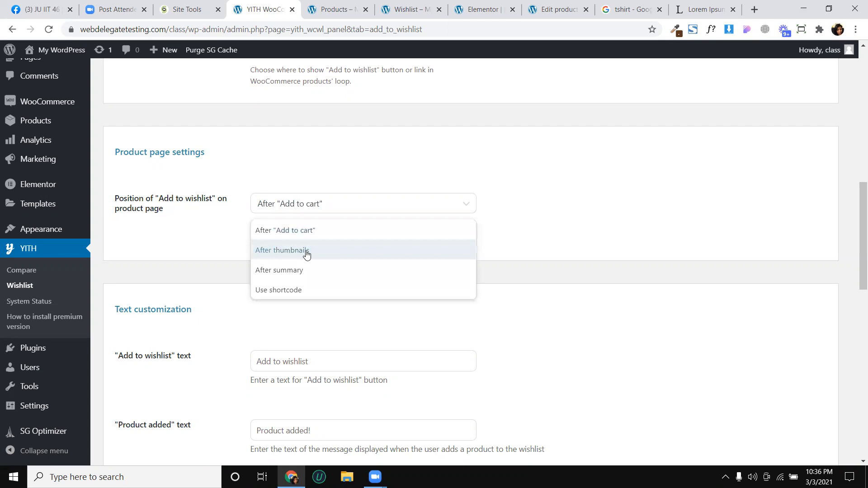
pyautogui.click(287, 251)
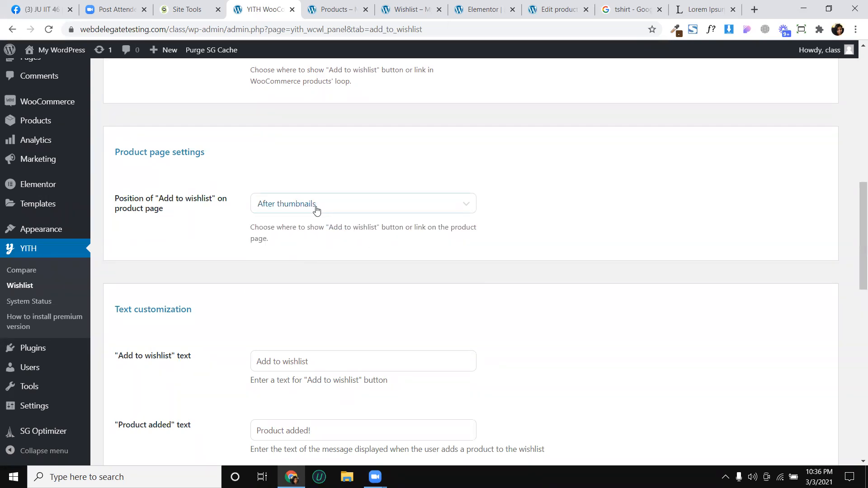
# Step: Look at the "Add to wishlist" text setting and add the T shirt to the wishlist on the shop page
pyautogui.scroll(-3, 271, 262)
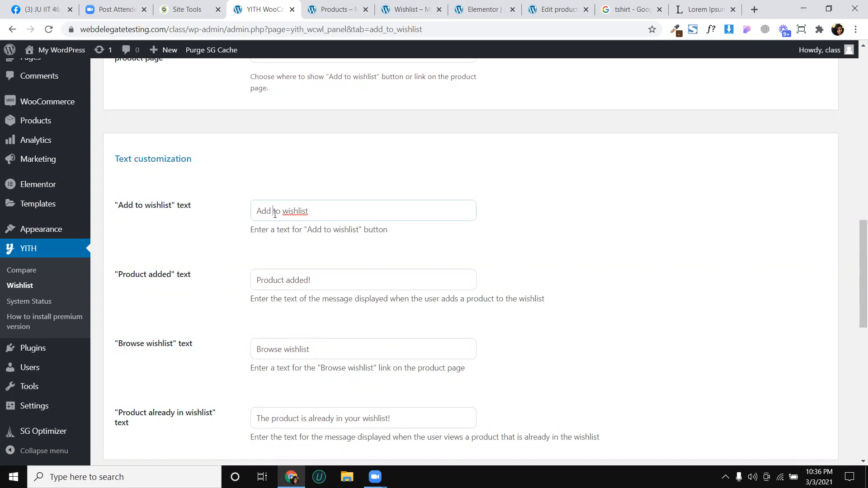
pyautogui.moveTo(262, 211)
pyautogui.mouseDown()
pyautogui.moveTo(309, 211)
pyautogui.moveTo(272, 212)
pyautogui.mouseUp()
pyautogui.click(310, 211)
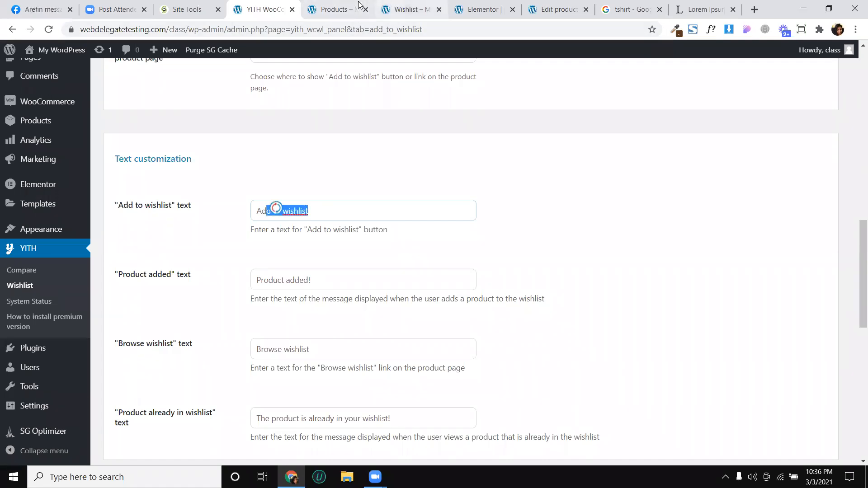
pyautogui.click(345, 6)
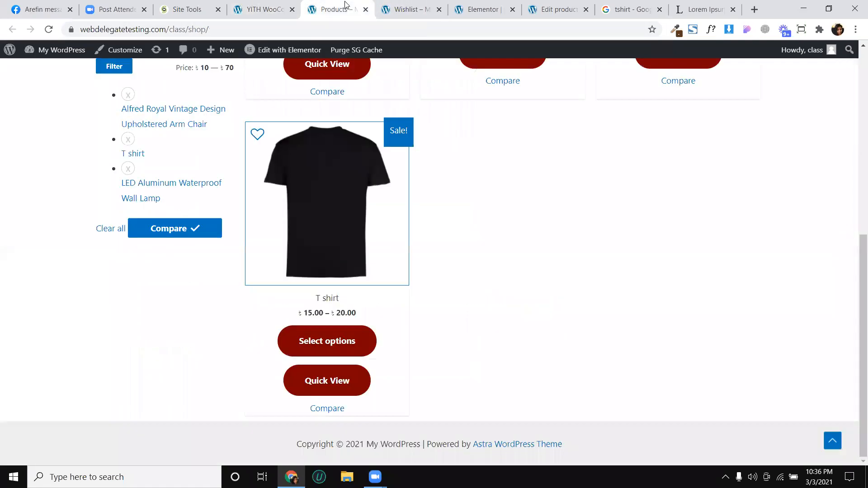
pyautogui.click(257, 134)
pyautogui.scroll(2, 265, 139)
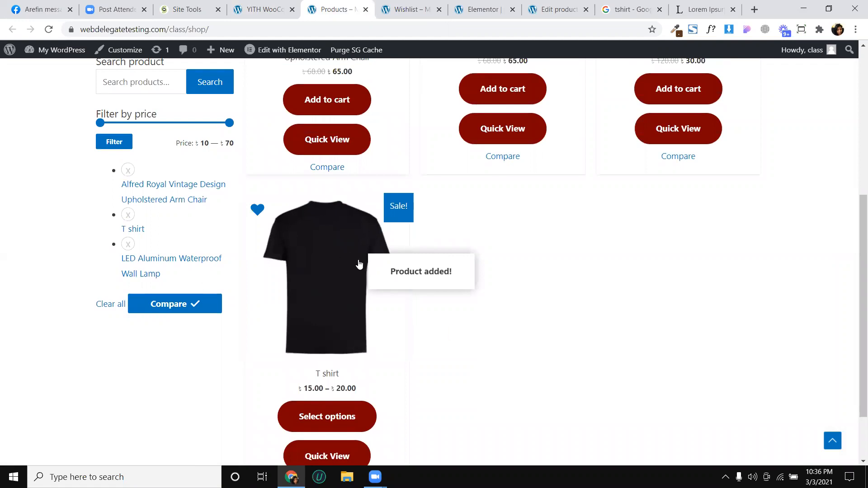
pyautogui.scroll(-2, 359, 266)
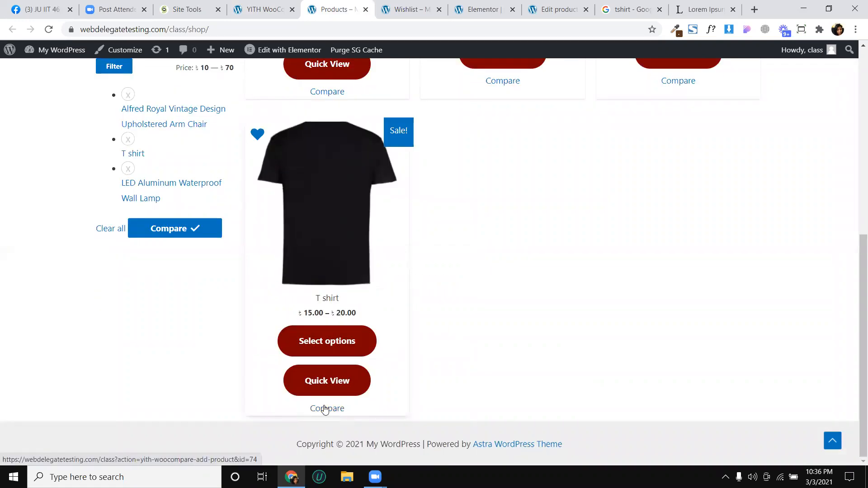
# Step: Examine the "Product added", "Browse wishlist" and "Product already in wishlist" texts in the plugin's text customization settings
pyautogui.click(262, 9)
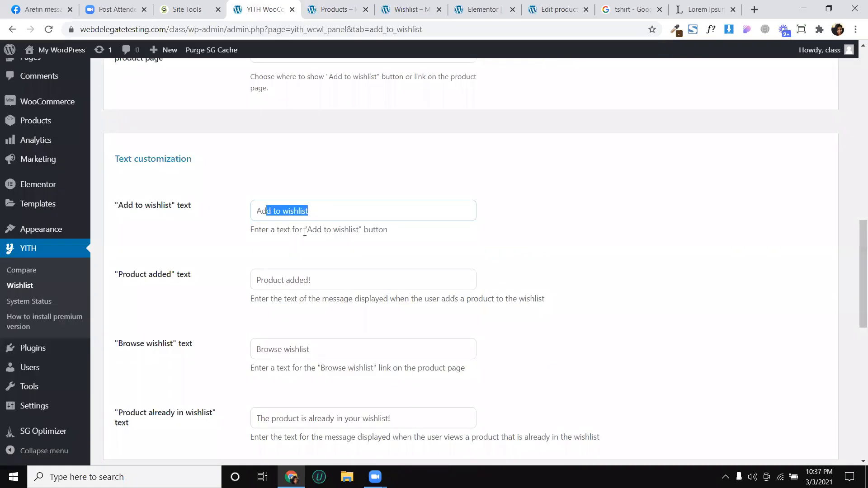
pyautogui.click(364, 257)
pyautogui.scroll(-2, 363, 257)
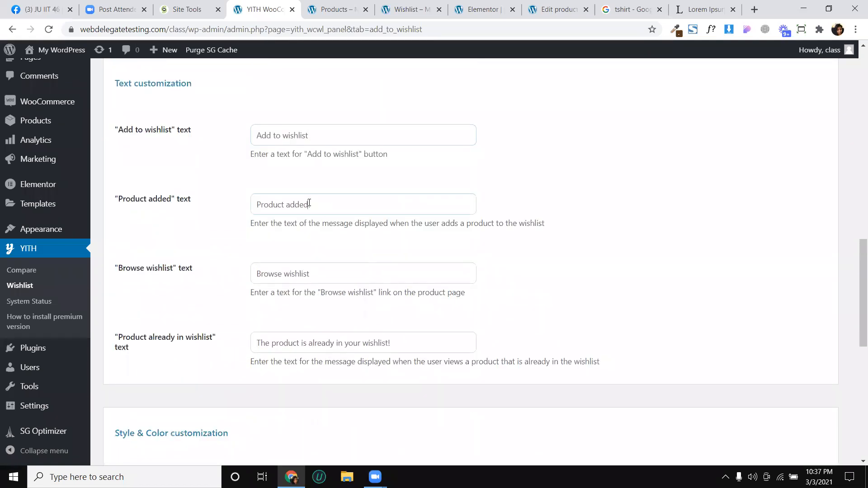
pyautogui.moveTo(323, 207); pyautogui.dragTo(257, 204)
pyautogui.moveTo(327, 275); pyautogui.dragTo(256, 274)
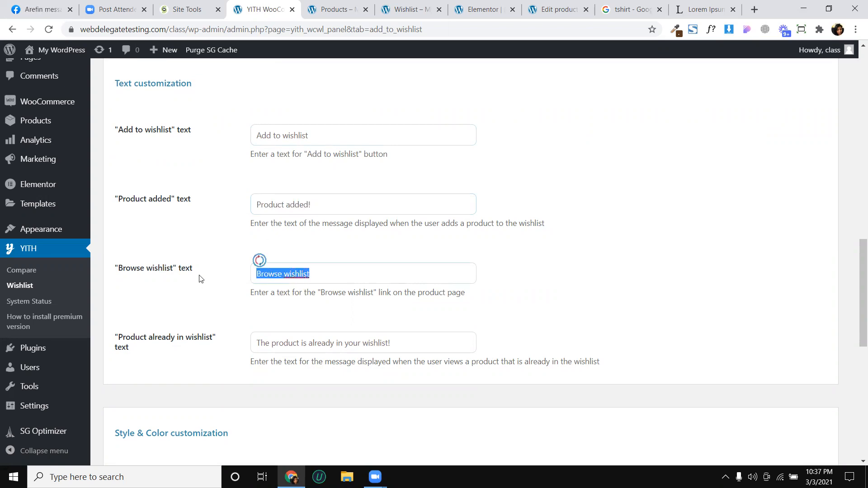
pyautogui.click(229, 294)
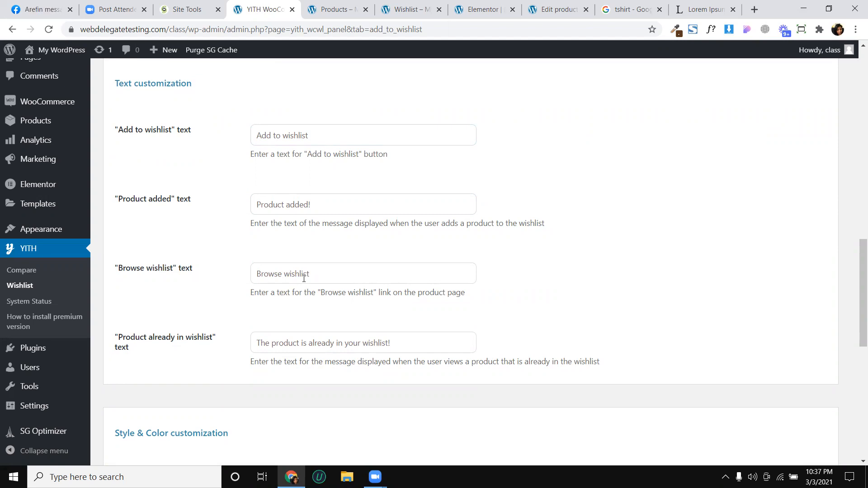
pyautogui.scroll(-3, 342, 300)
pyautogui.moveTo(356, 192); pyautogui.dragTo(255, 192)
pyautogui.click(412, 188)
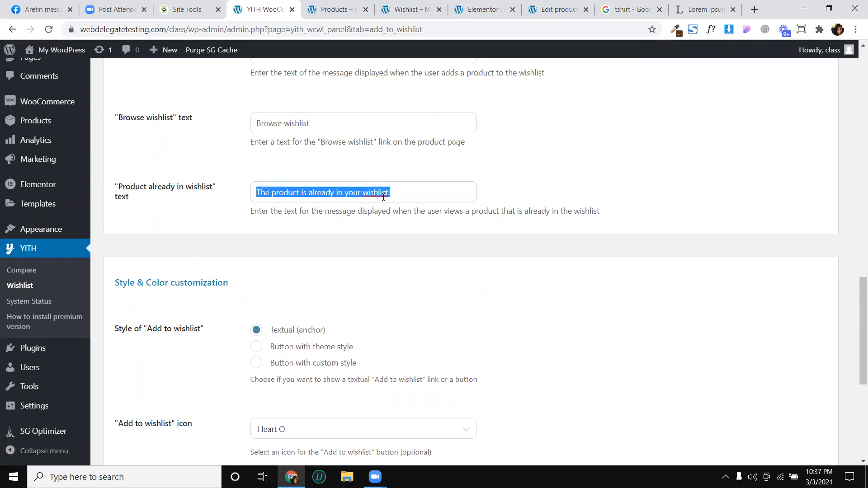
# Step: Try the theme and custom button styles for "Add to wishlist" and review the custom style's color and border radius options
pyautogui.scroll(-2, 384, 197)
pyautogui.scroll(-2, 384, 200)
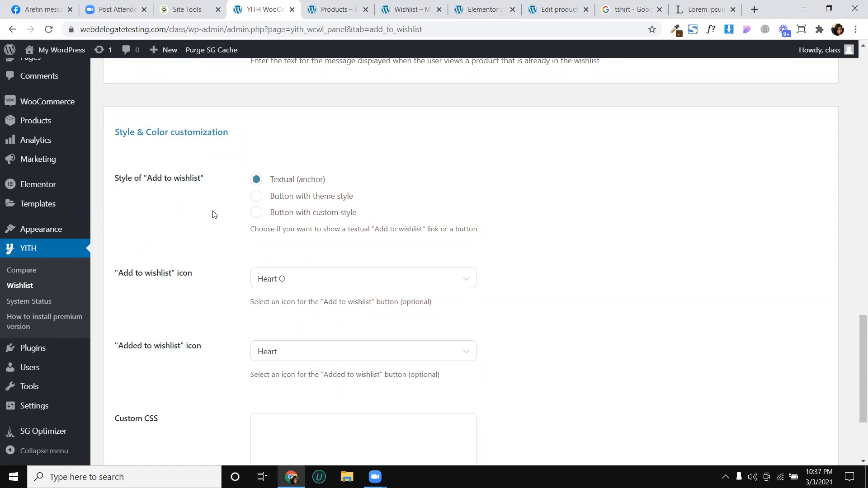
pyautogui.click(256, 197)
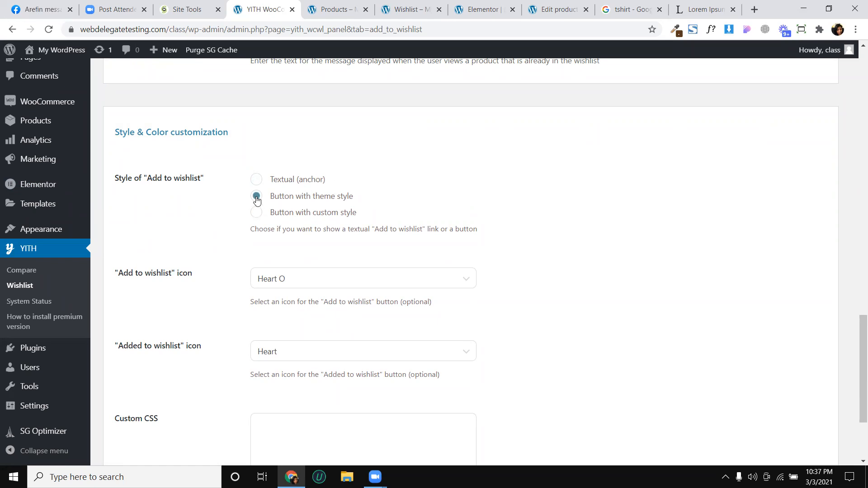
pyautogui.click(259, 215)
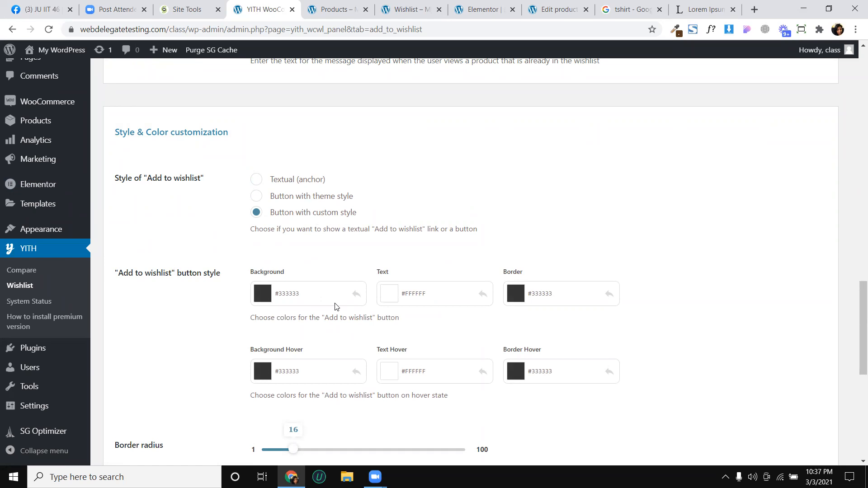
pyautogui.scroll(-3, 336, 307)
pyautogui.scroll(-3, 360, 270)
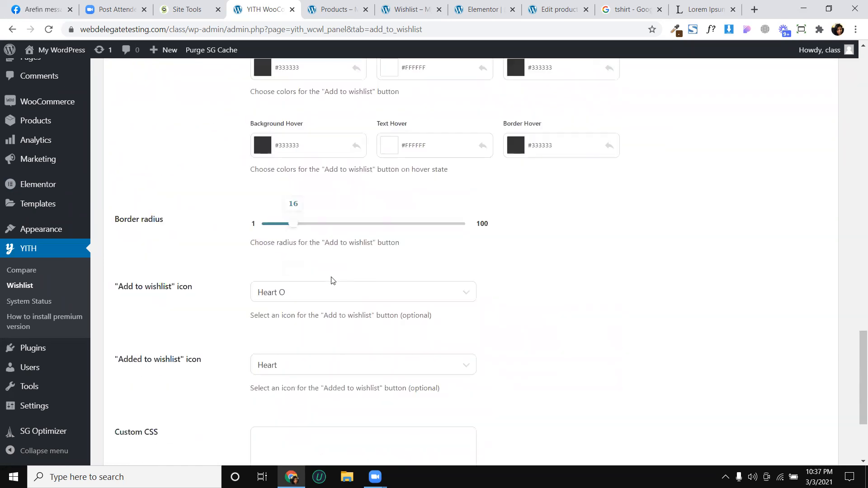
pyautogui.scroll(5, 325, 243)
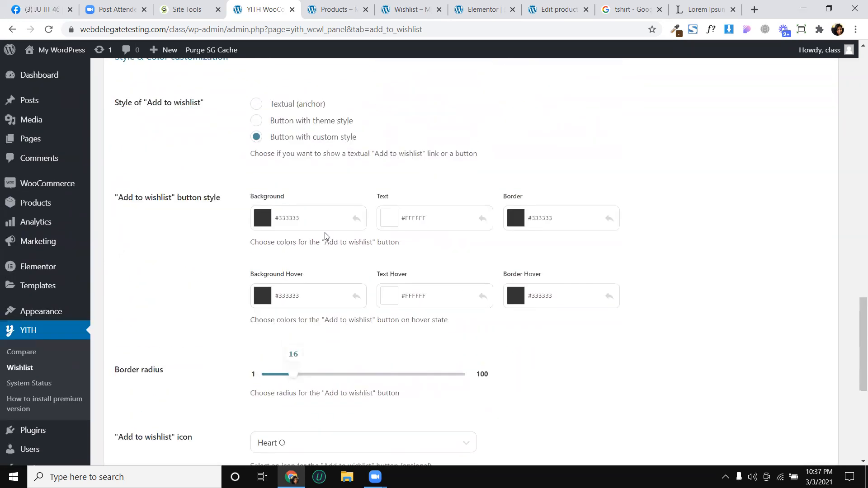
# Step: Check the wishlist icons and compare links of the products on the shop page
pyautogui.click(326, 8)
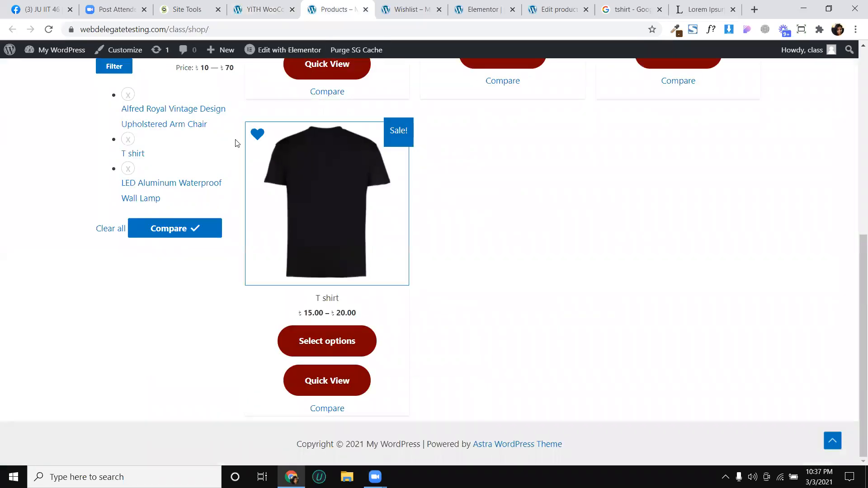
pyautogui.scroll(3, 272, 146)
pyautogui.scroll(3, 256, 112)
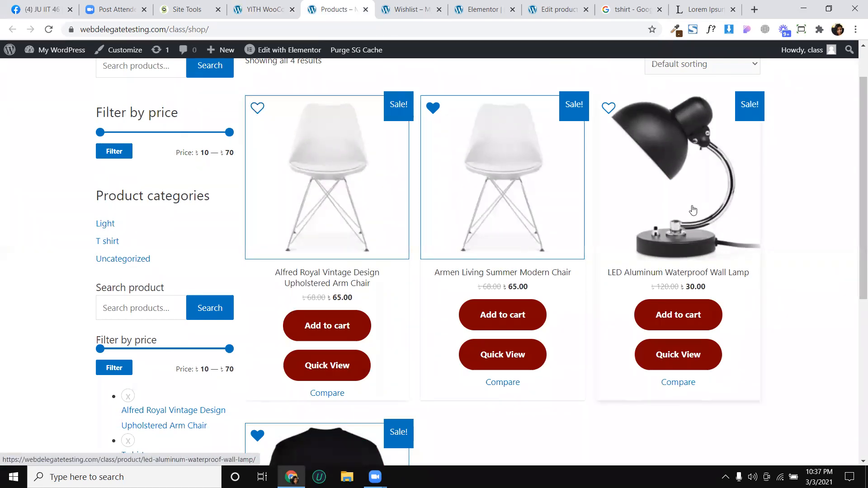
pyautogui.scroll(-2, 690, 217)
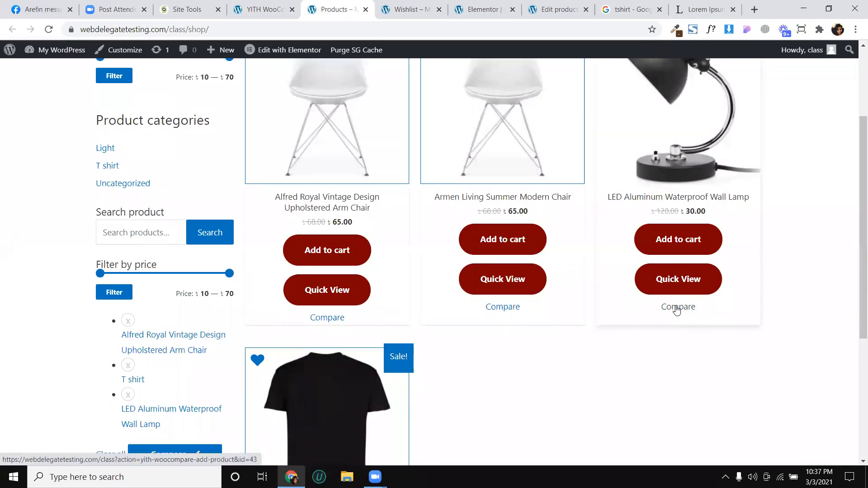
# Step: Set the style of "Add to wishlist" back to "Textual (anchor)" in the plugin settings
pyautogui.click(264, 9)
pyautogui.moveTo(373, 138); pyautogui.dragTo(276, 139)
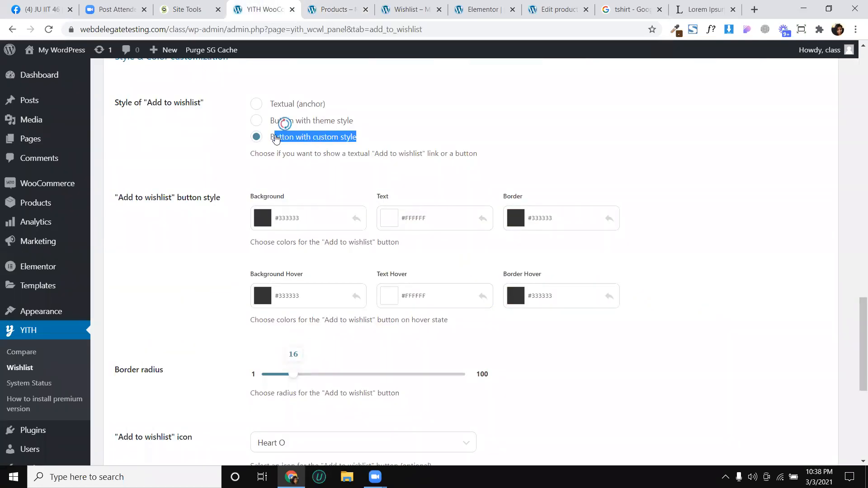
pyautogui.click(255, 104)
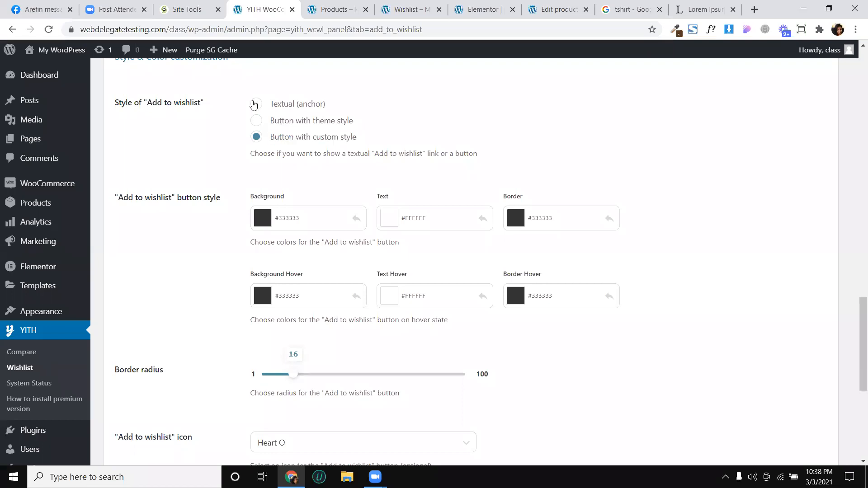
# Step: Browse the icons available for "Add to wishlist" in the style and color customization settings
pyautogui.scroll(-2, 222, 186)
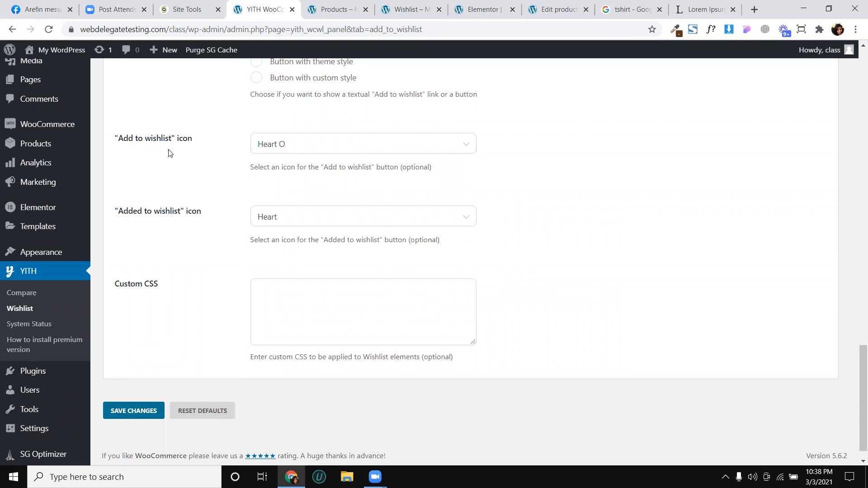
pyautogui.click(291, 145)
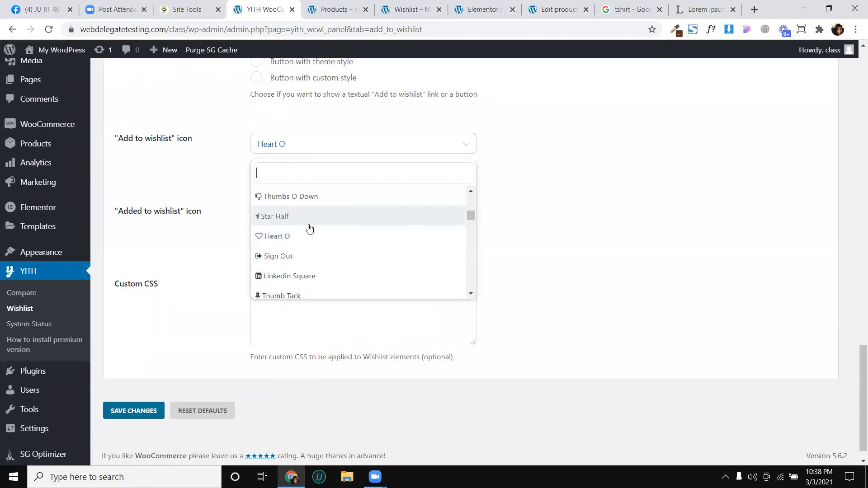
pyautogui.scroll(-2, 314, 242)
pyautogui.scroll(-2, 313, 242)
pyautogui.scroll(6, 314, 243)
pyautogui.scroll(2, 350, 225)
pyautogui.scroll(2, 298, 205)
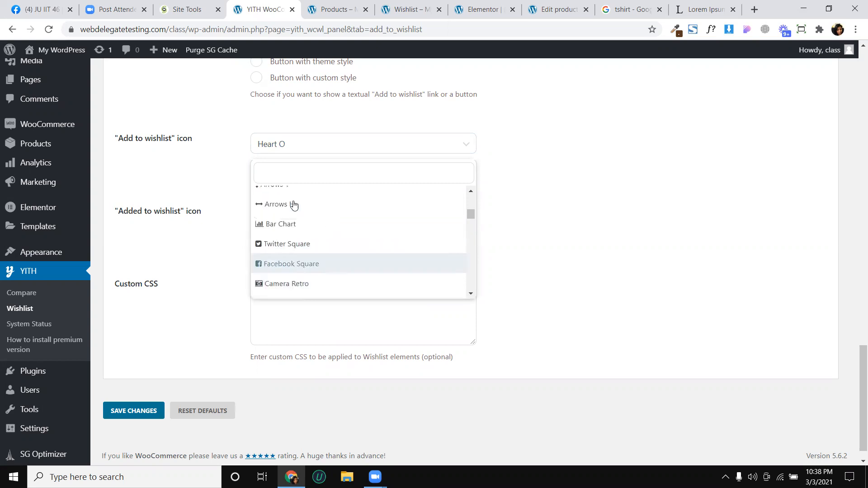
pyautogui.scroll(-2, 312, 217)
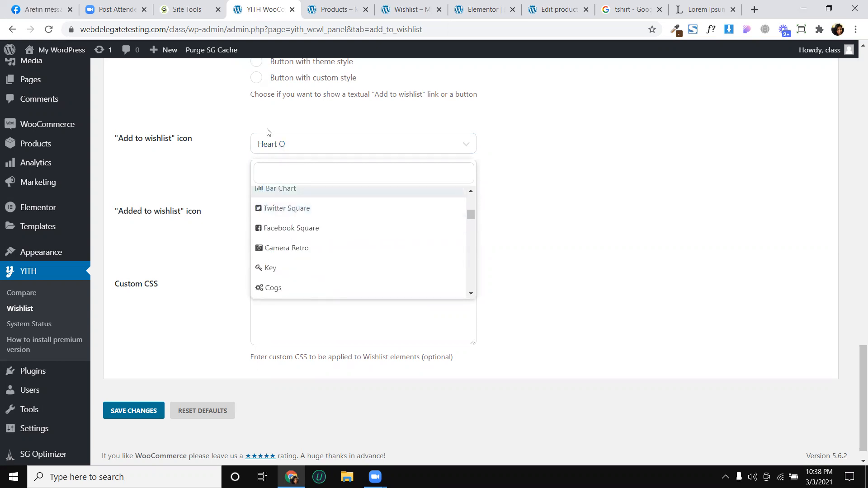
# Step: Search the "Add to wishlist" icons for "hea", then clear the search and close the list without choosing another icon
pyautogui.write('hea')
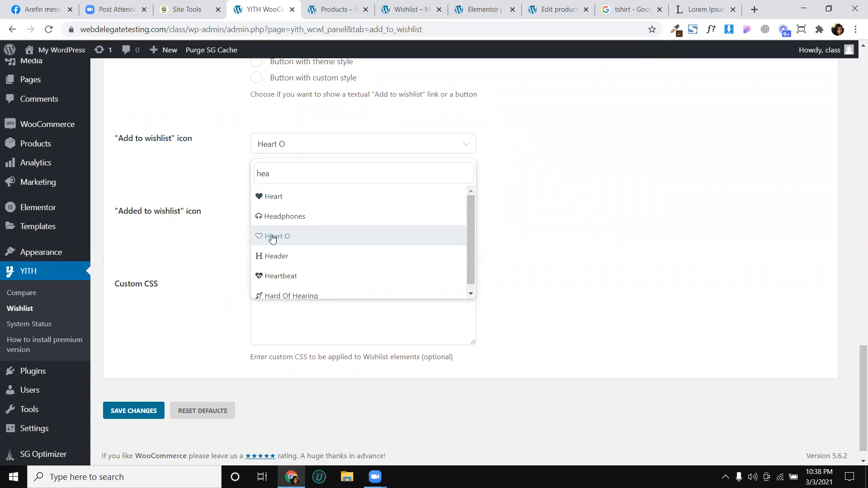
pyautogui.scroll(-1, 319, 247)
pyautogui.scroll(1, 315, 202)
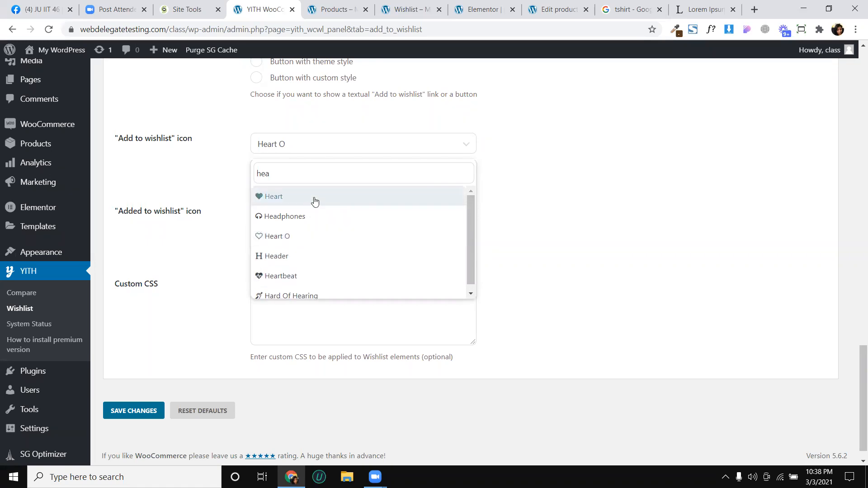
pyautogui.press('BackSpace')
pyautogui.press('BackSpace')
pyautogui.press('BackSpace')
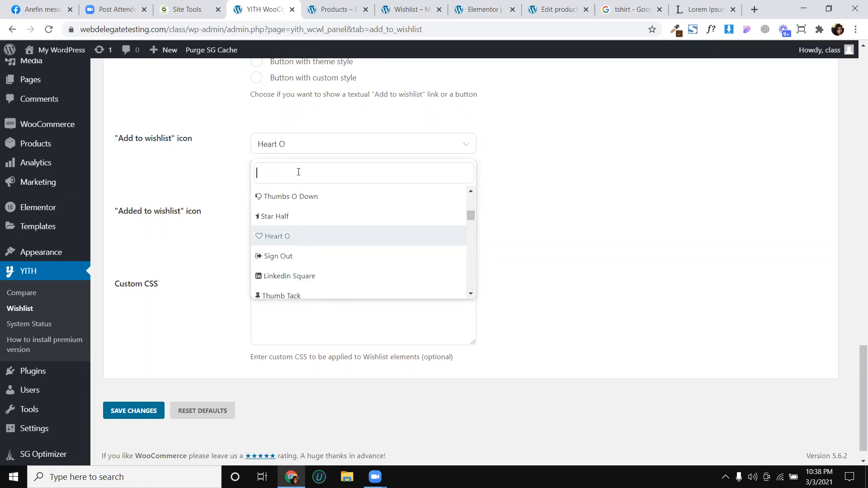
pyautogui.click(204, 228)
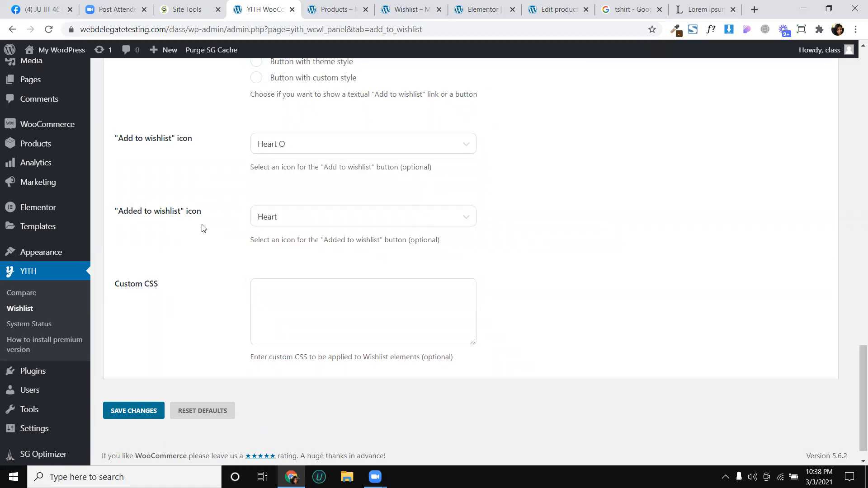
# Step: Check the icon choices for "Added to wishlist" and save the add to wishlist options
pyautogui.click(284, 219)
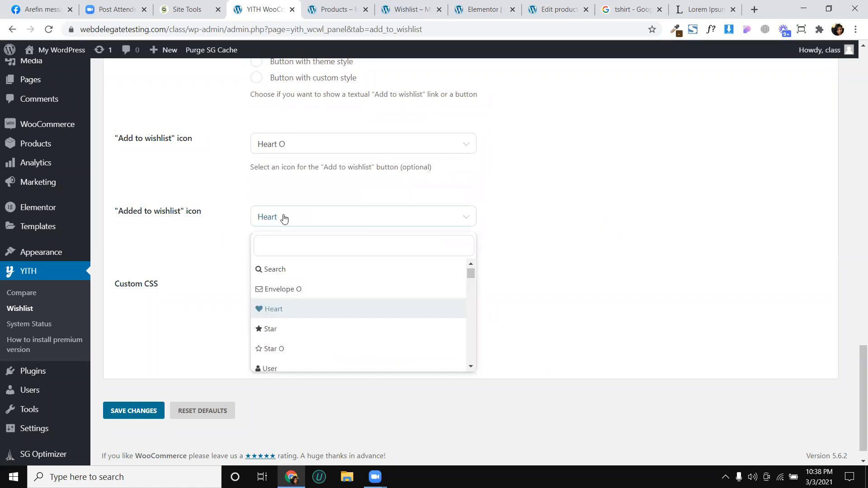
pyautogui.click(284, 219)
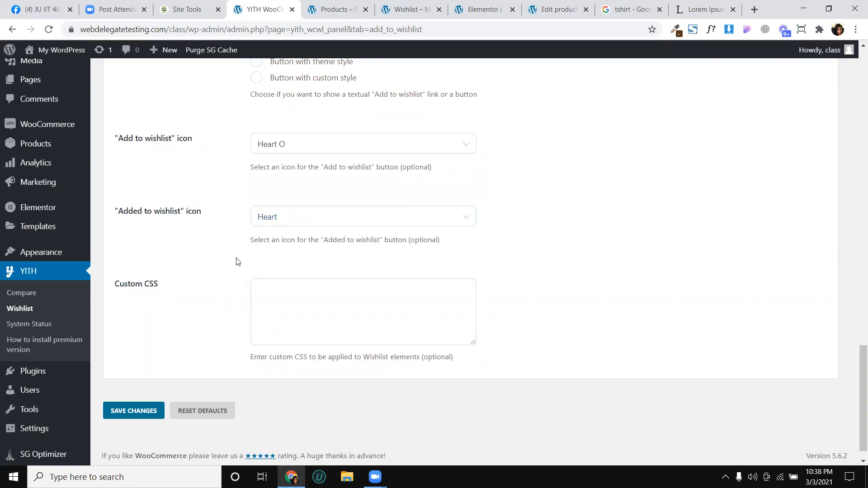
pyautogui.click(137, 413)
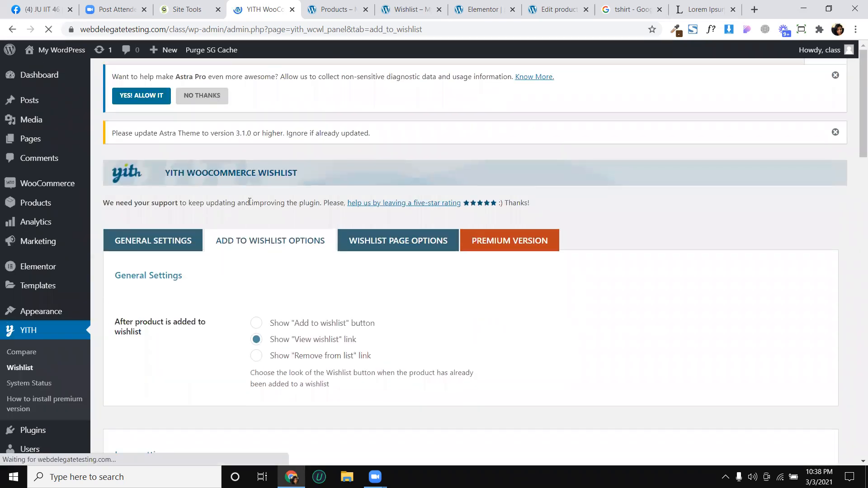
pyautogui.scroll(2, 250, 201)
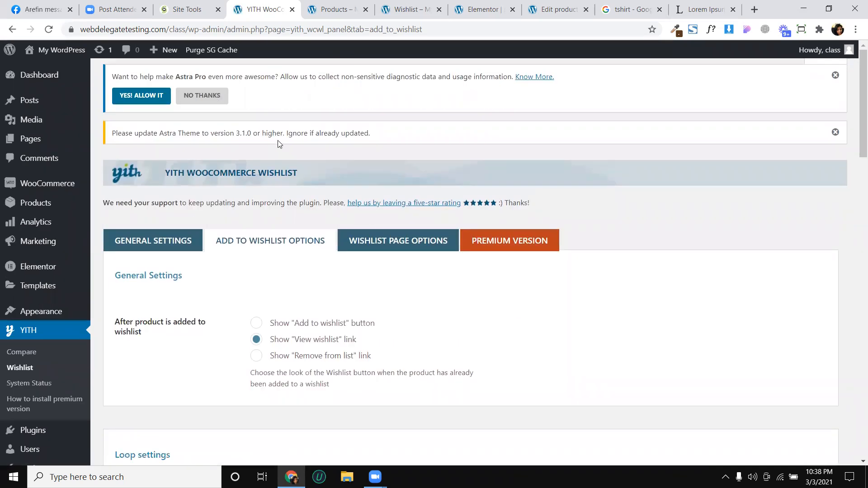
# Step: Open the plugin's wishlist page options
pyautogui.scroll(-2, 339, 197)
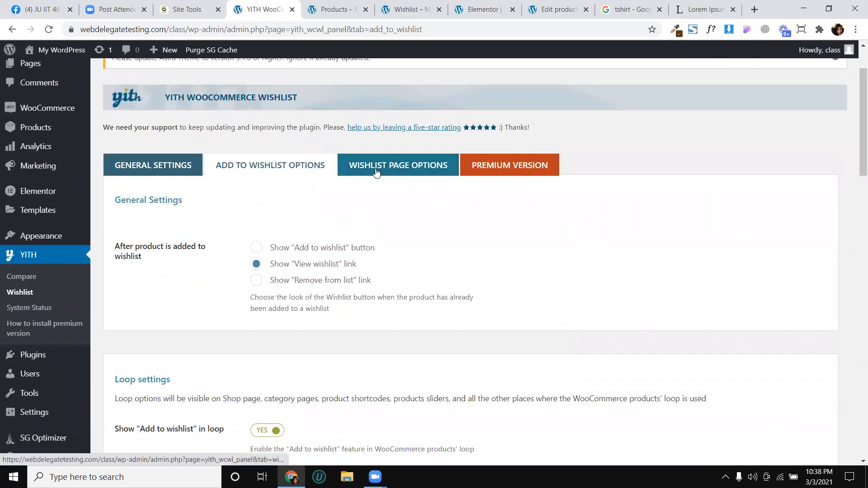
pyautogui.click(391, 174)
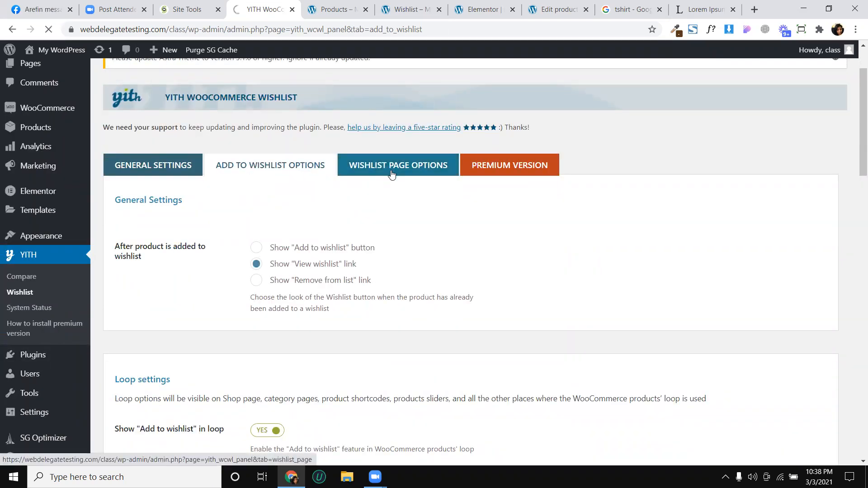
pyautogui.scroll(-2, 389, 175)
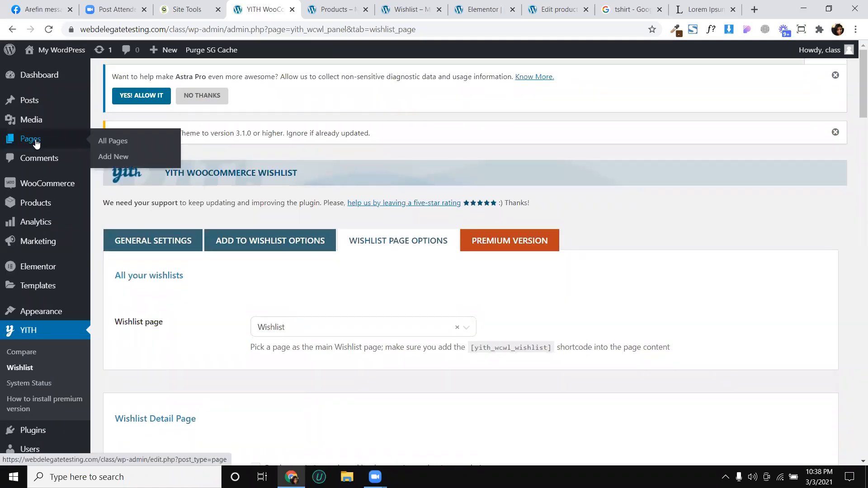
# Step: Open the site's Pages list in a separate browser tab and locate the Wishlist page
pyautogui.rightClick(37, 144)
pyautogui.click(51, 142)
pyautogui.click(303, 10)
pyautogui.moveTo(303, 10); pyautogui.dragTo(218, 9)
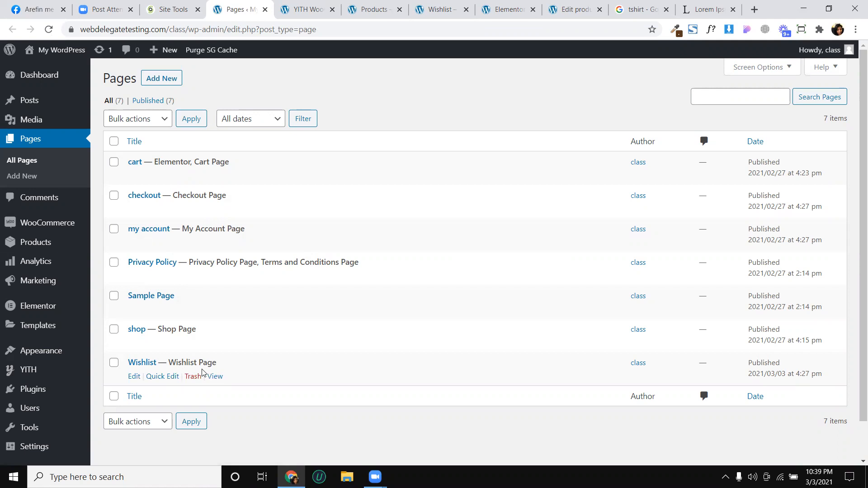
pyautogui.moveTo(225, 363); pyautogui.dragTo(127, 359)
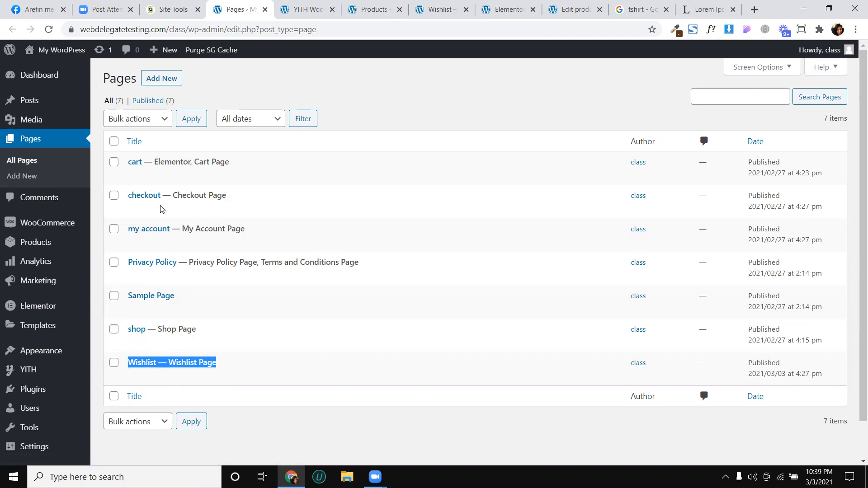
pyautogui.moveTo(226, 376)
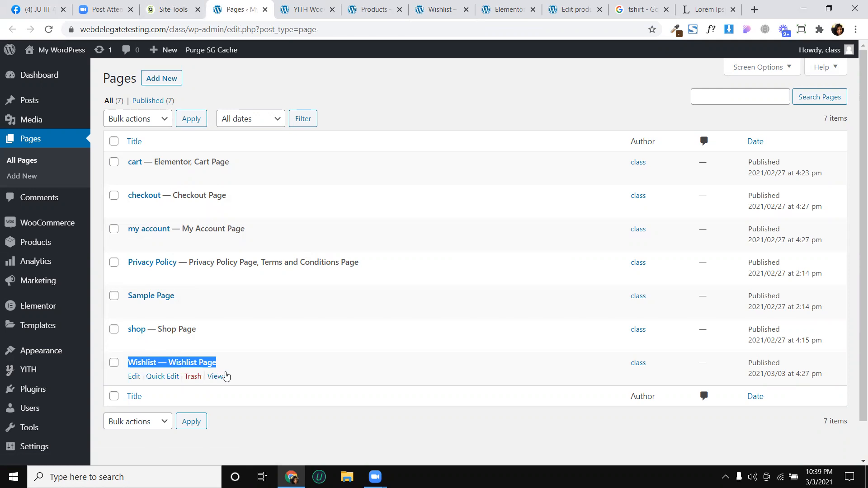
# Step: Compare the pages offered for the plugin's "Wishlist page" setting with the site's Pages list
pyautogui.click(307, 10)
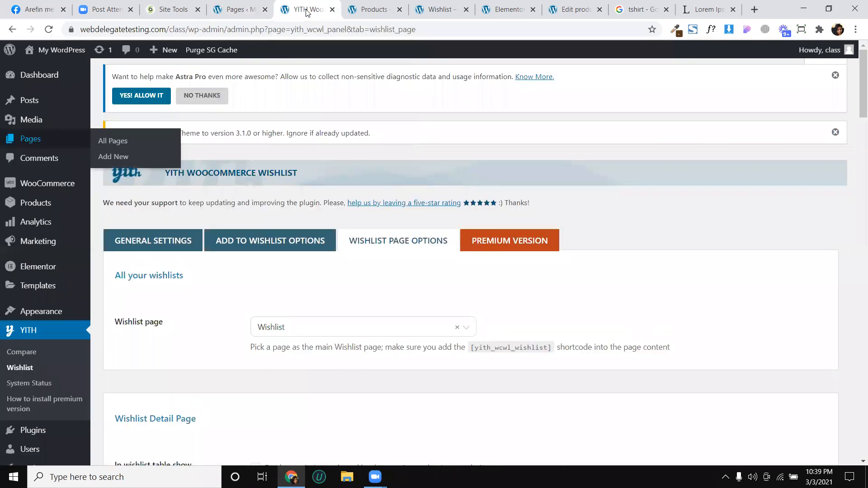
pyautogui.scroll(-2, 353, 160)
pyautogui.scroll(-2, 355, 177)
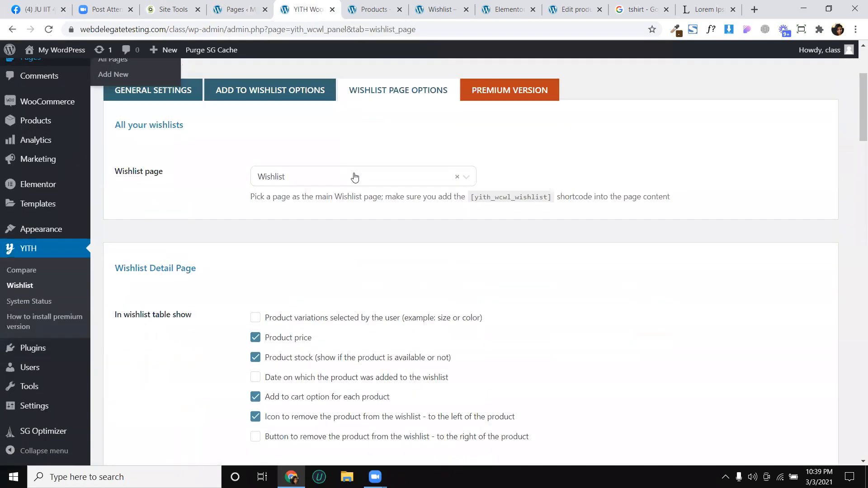
pyautogui.click(320, 182)
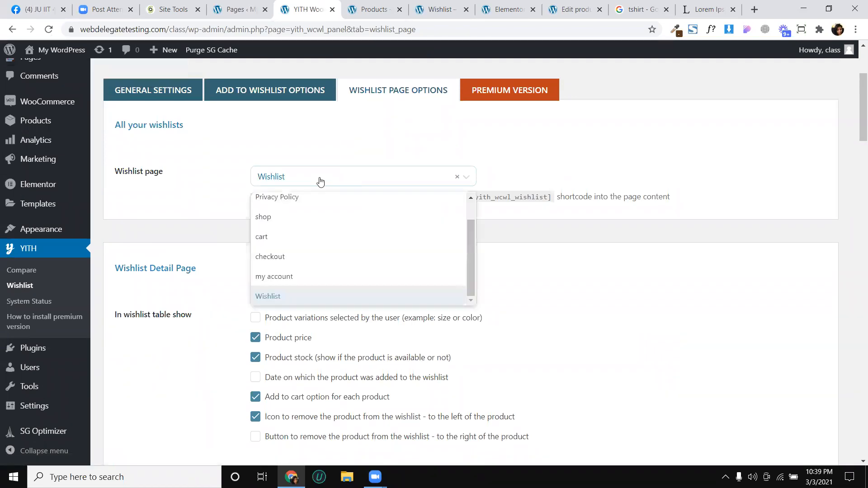
pyautogui.click(320, 182)
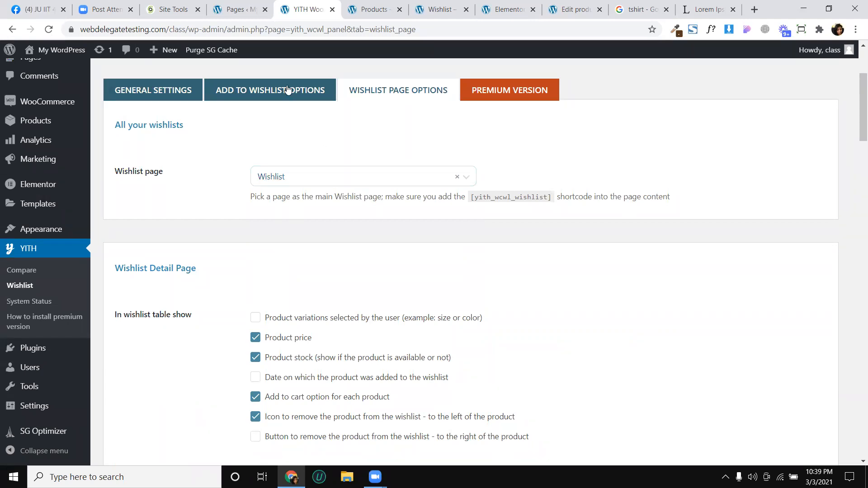
pyautogui.click(248, 11)
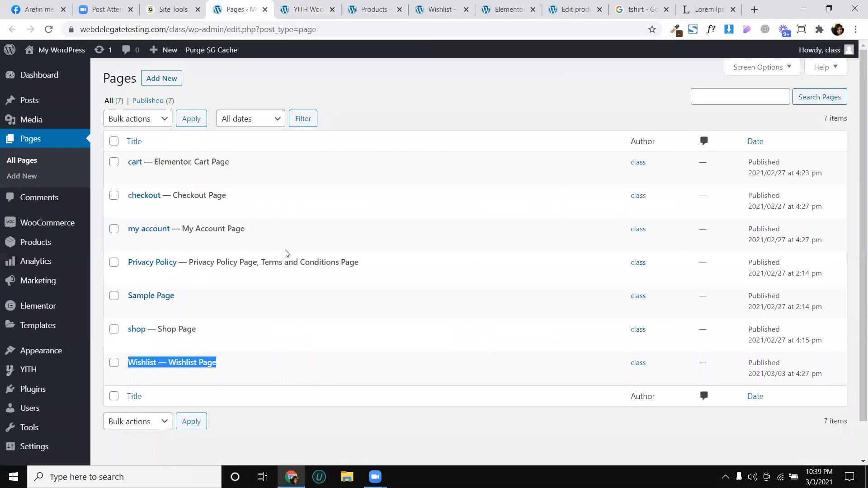
pyautogui.click(313, 8)
pyautogui.click(313, 183)
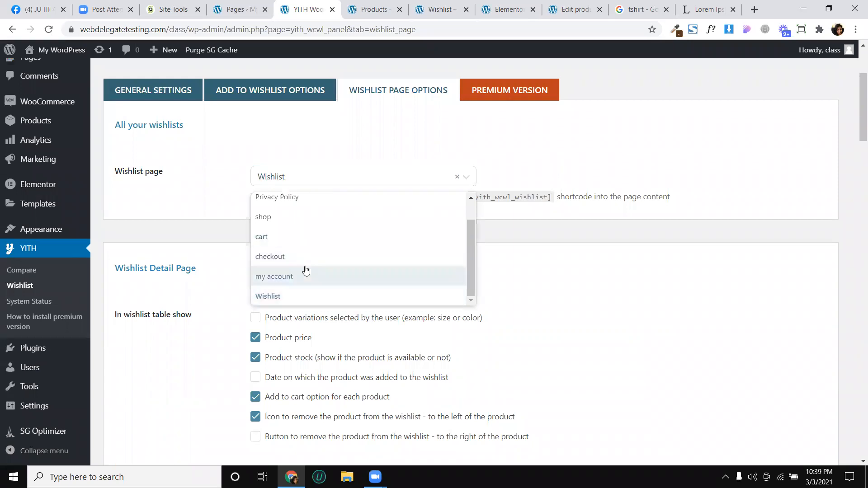
pyautogui.click(183, 231)
# Step: Reload the Wishlist page on the site and examine the products and columns in its table
pyautogui.scroll(-2, 182, 230)
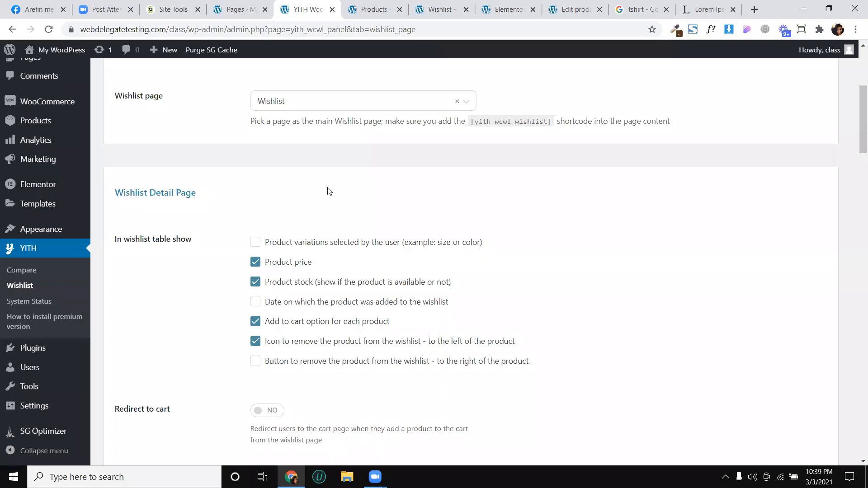
pyautogui.moveTo(445, 9); pyautogui.dragTo(382, 14)
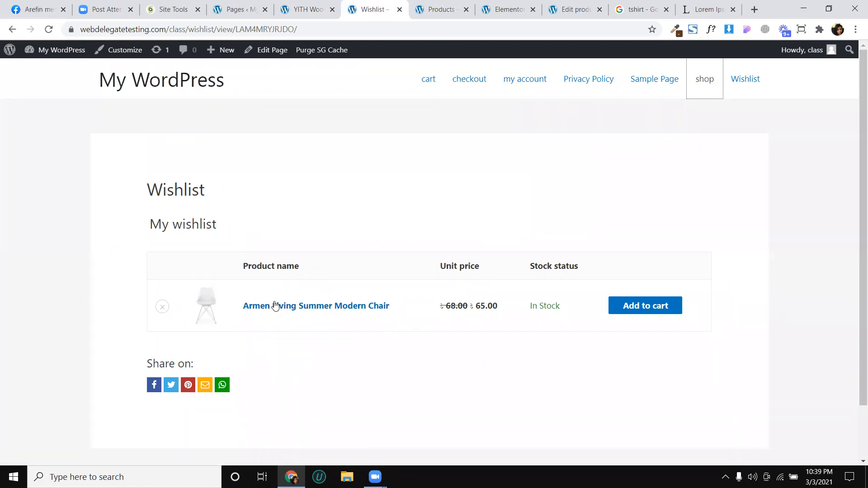
pyautogui.scroll(-2, 273, 305)
pyautogui.scroll(2, 317, 261)
pyautogui.click(47, 35)
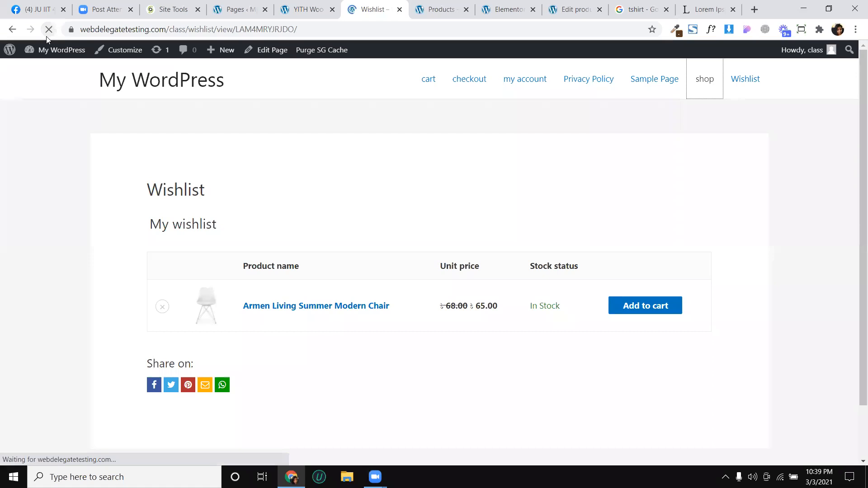
pyautogui.scroll(-2, 283, 211)
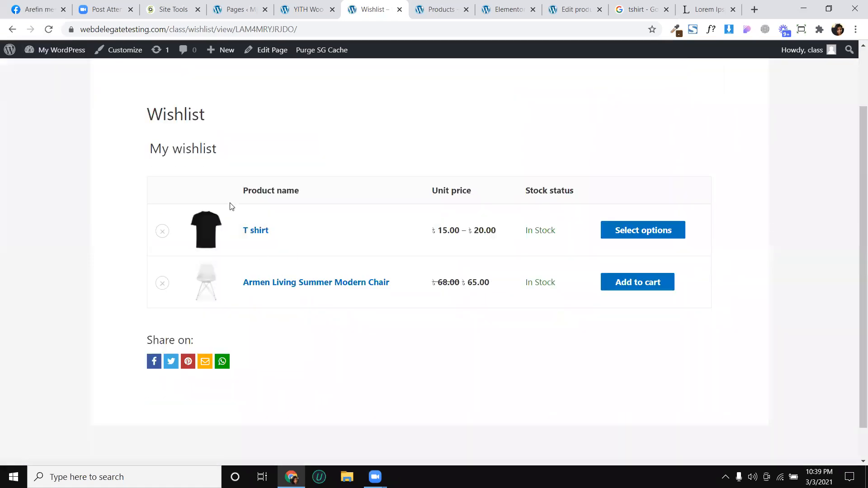
# Step: Enable product variations and the date the product was added for the wishlist table in the plugin settings
pyautogui.click(301, 9)
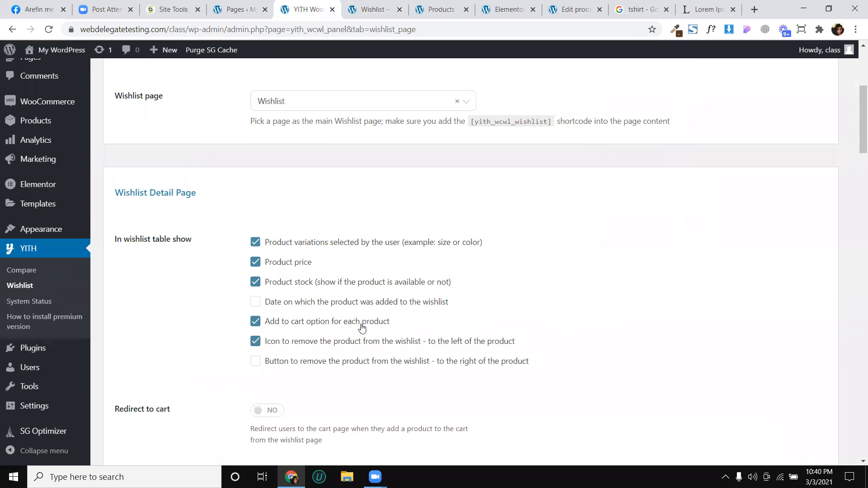
pyautogui.click(254, 303)
# Step: Inspect the cart buttons on the site's Wishlist page and open the T shirt's product page through its options
pyautogui.click(387, 11)
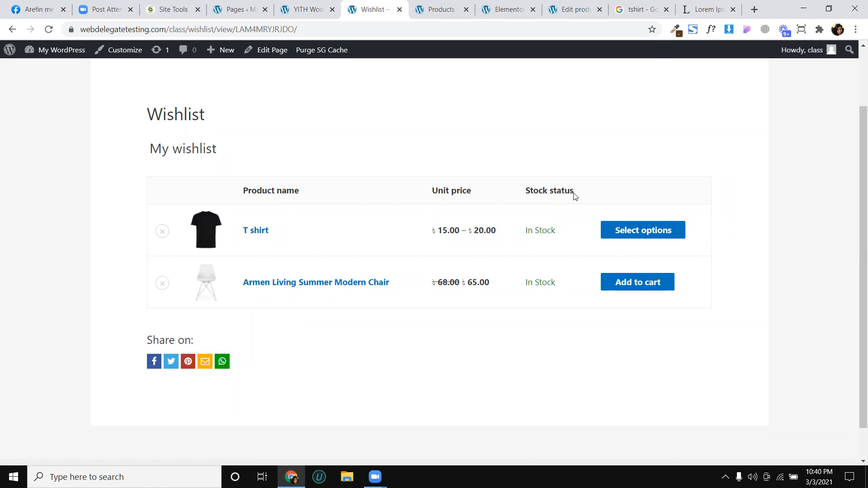
pyautogui.click(607, 283)
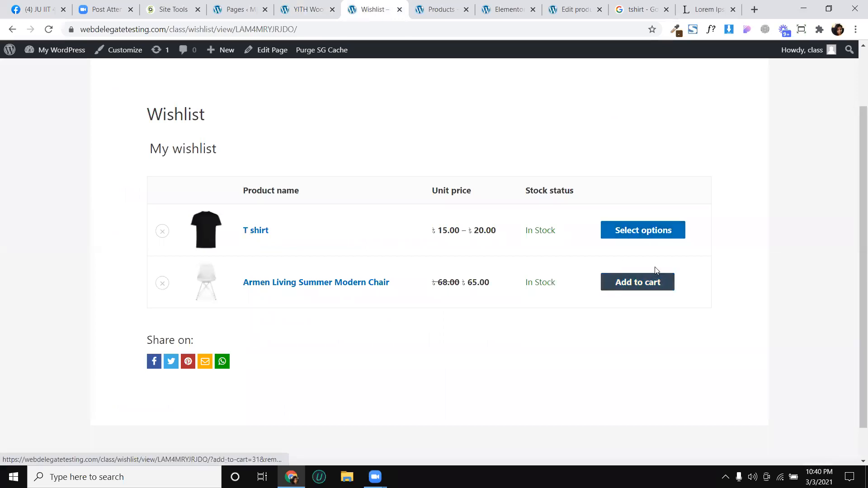
pyautogui.click(653, 233)
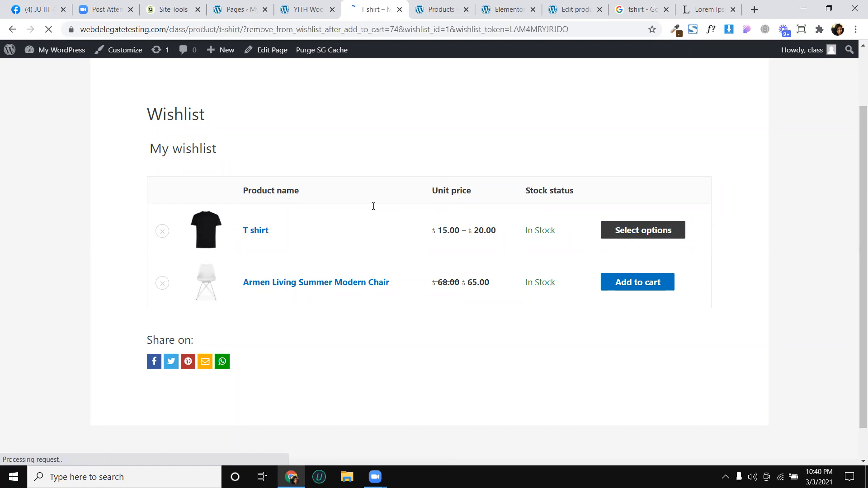
pyautogui.scroll(-3, 448, 221)
pyautogui.click(489, 230)
pyautogui.click(477, 230)
pyautogui.scroll(3, 457, 190)
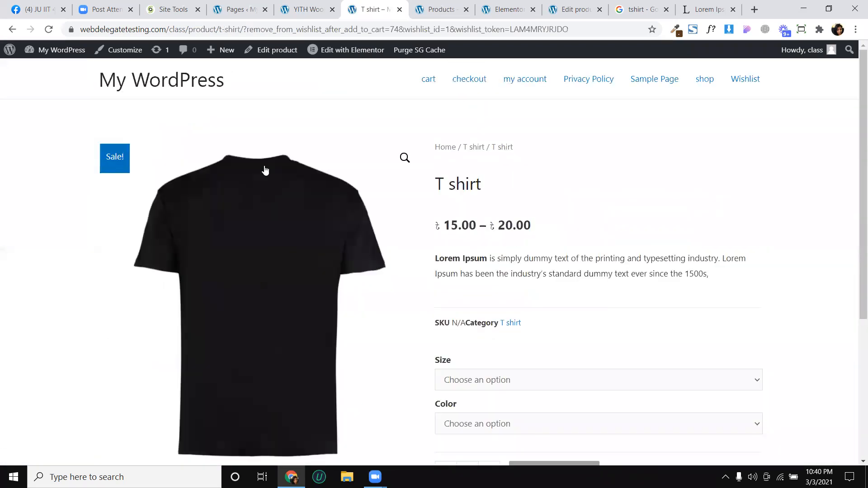
# Step: Return to the Wishlist page and remove the T shirt from the wishlist
pyautogui.click(13, 33)
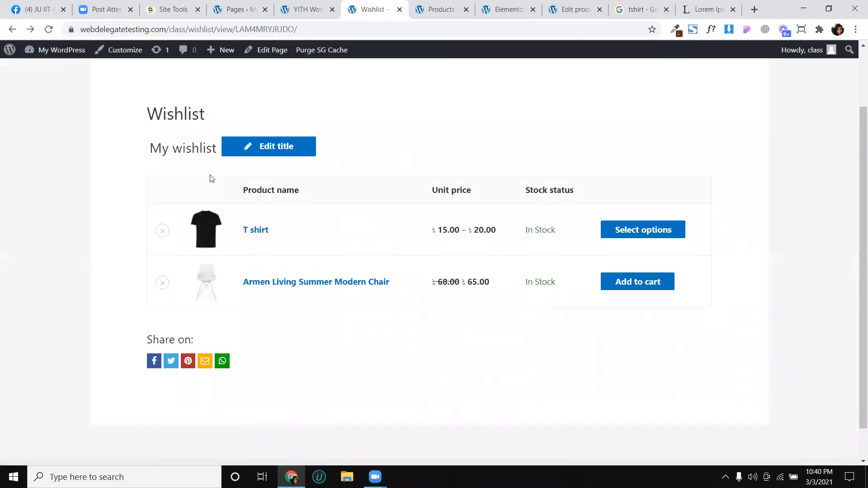
pyautogui.click(162, 232)
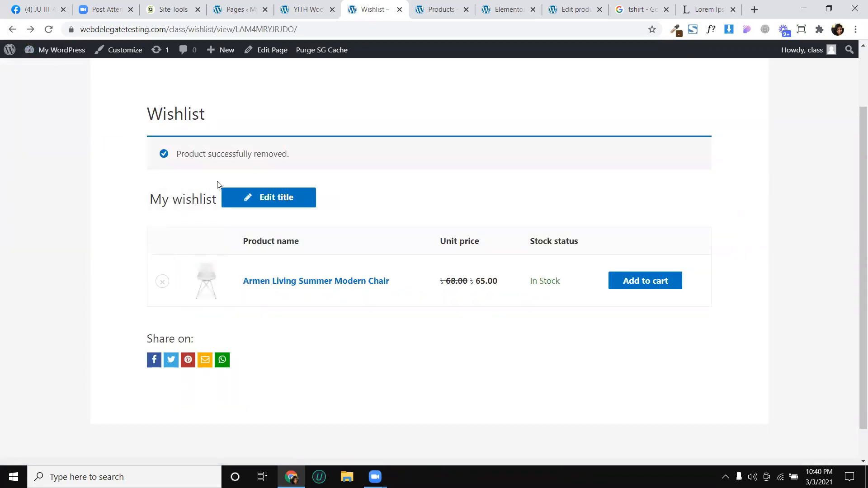
# Step: Enable the button to remove products to the right of the product in the plugin's wishlist table options and save the changes
pyautogui.click(288, 14)
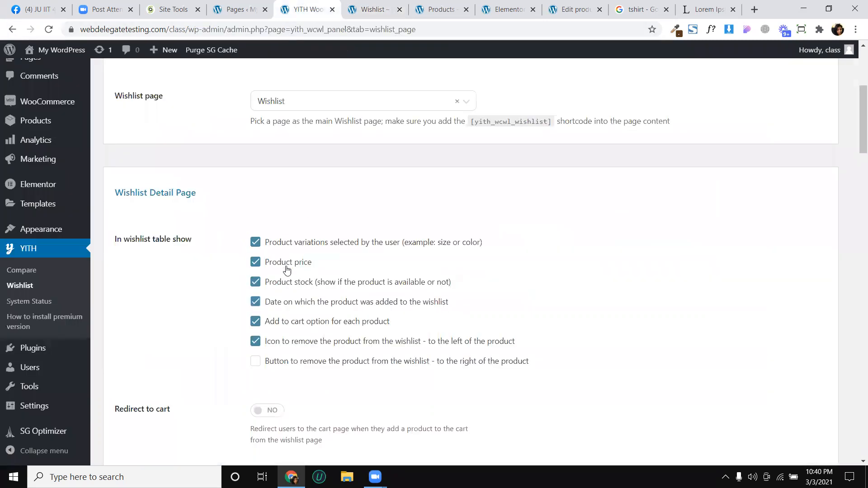
pyautogui.scroll(-2, 272, 335)
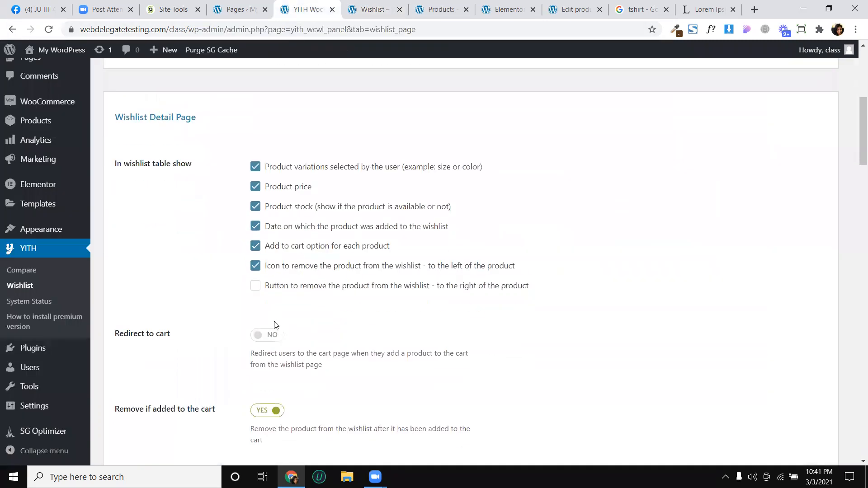
pyautogui.click(256, 288)
pyautogui.scroll(-6, 222, 245)
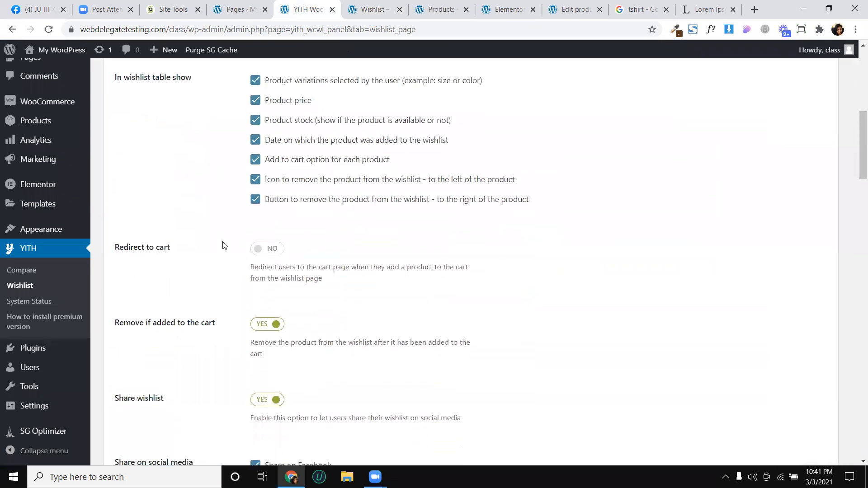
pyautogui.scroll(-20, 223, 246)
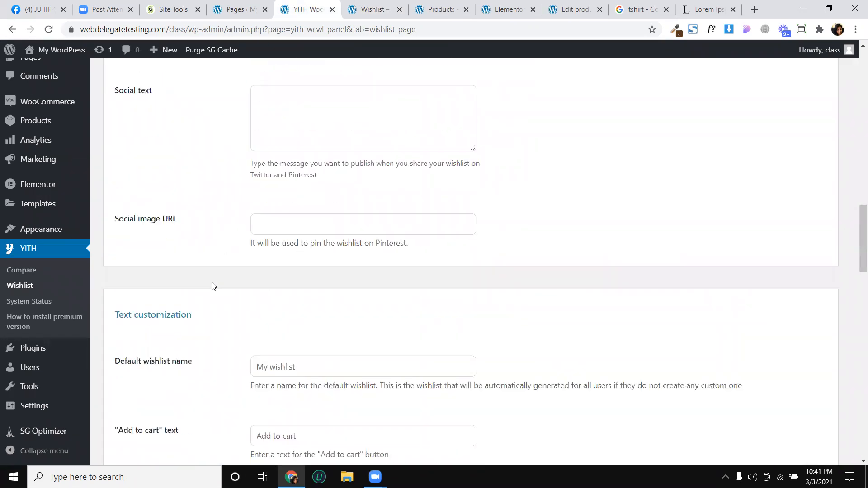
pyautogui.scroll(-2, 199, 419)
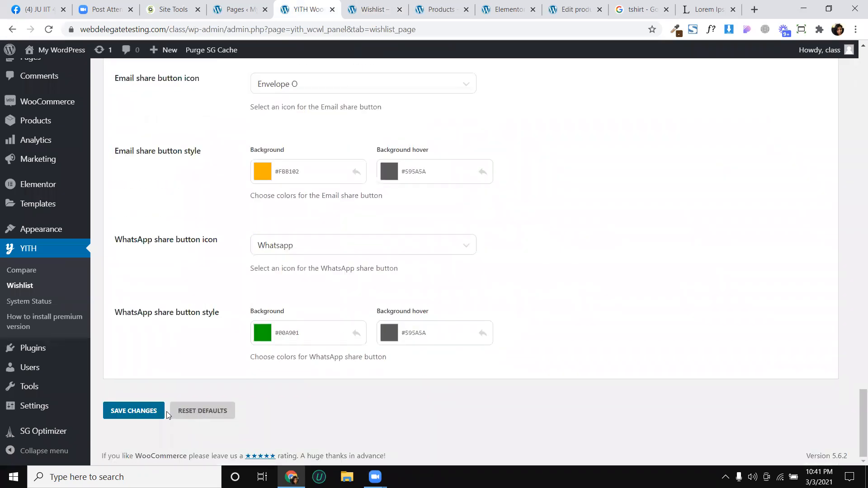
pyautogui.click(152, 412)
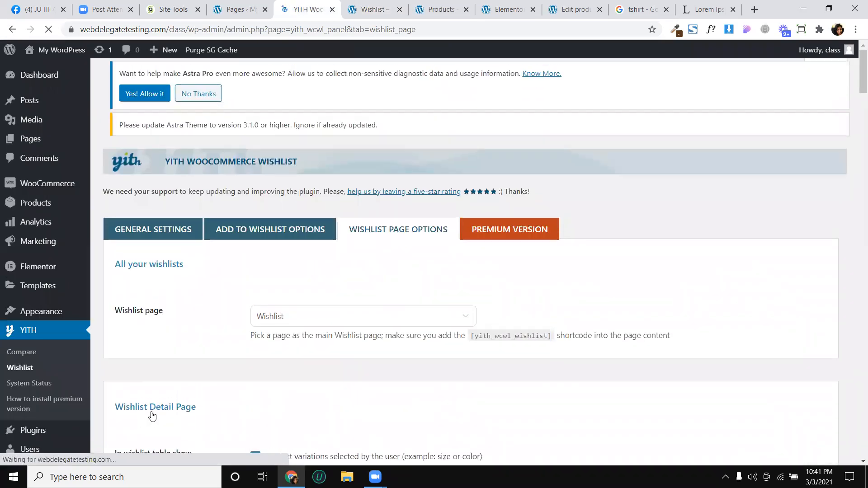
# Step: Reload the site's Wishlist page and examine the added date, stock status and Remove button in its table
pyautogui.click(360, 9)
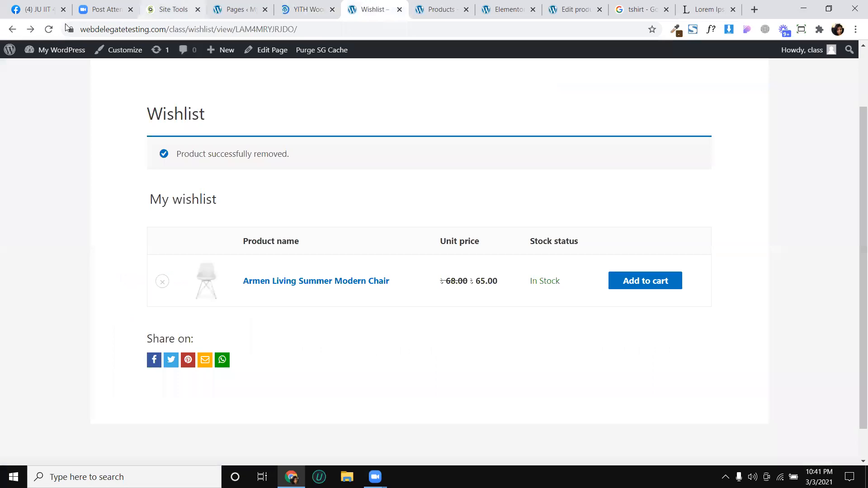
pyautogui.click(49, 30)
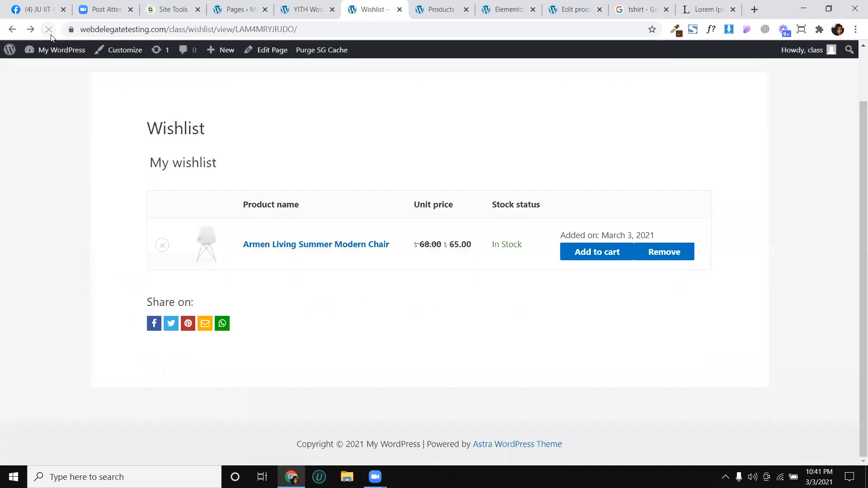
pyautogui.moveTo(222, 178)
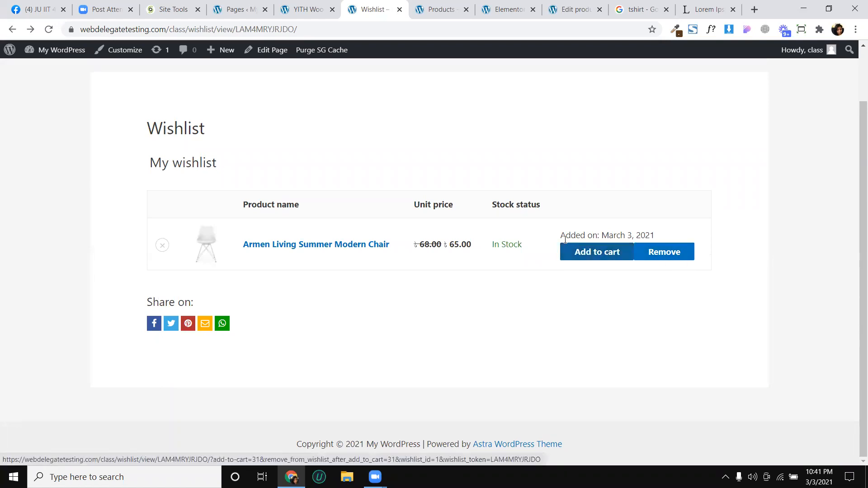
pyautogui.moveTo(559, 235)
pyautogui.mouseDown()
pyautogui.moveTo(665, 231)
pyautogui.moveTo(571, 234)
pyautogui.mouseUp()
pyautogui.moveTo(550, 206); pyautogui.dragTo(489, 205)
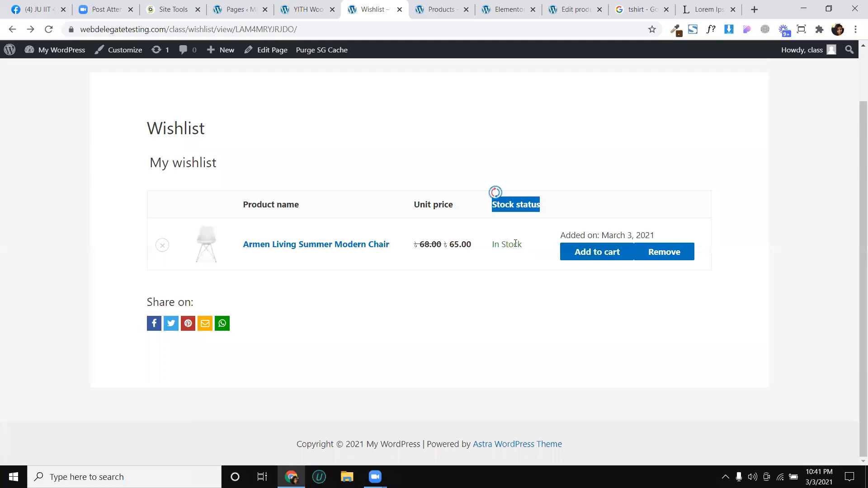
pyautogui.moveTo(538, 251); pyautogui.dragTo(491, 247)
pyautogui.click(437, 295)
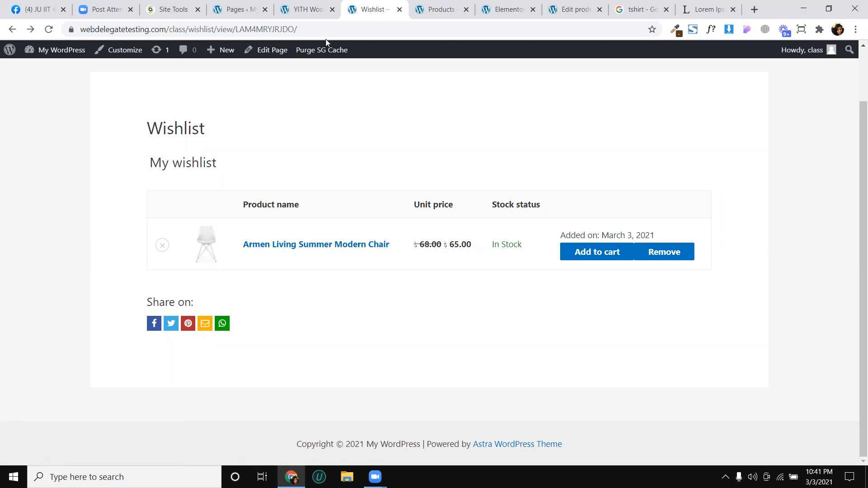
# Step: Turn off Remove if added to the cart and the remove button to the right of the product in the plugin settings, and save
pyautogui.click(299, 9)
pyautogui.scroll(-8, 420, 294)
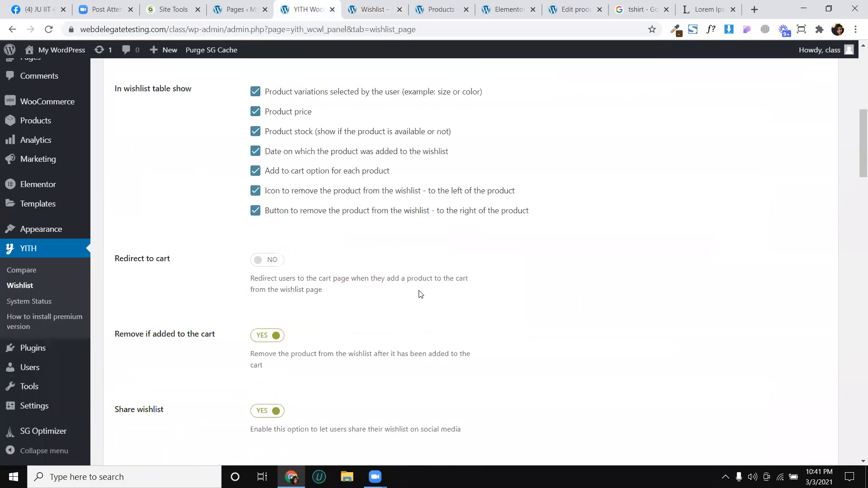
pyautogui.scroll(-2, 421, 295)
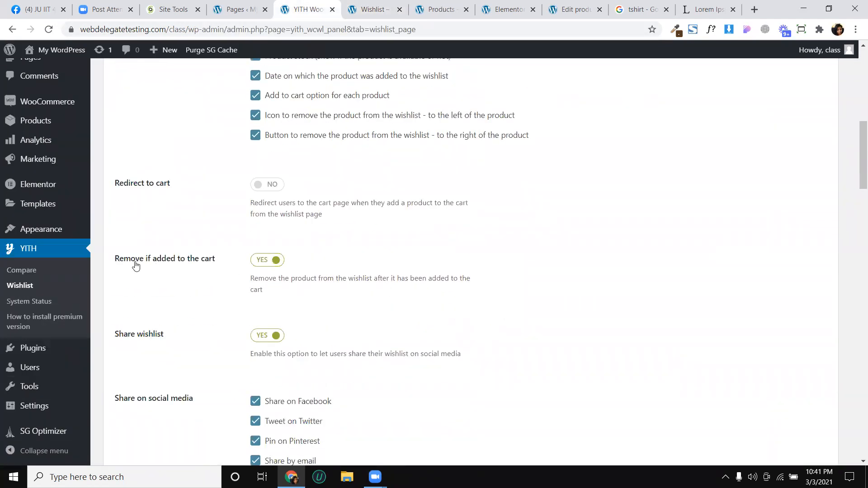
pyautogui.click(262, 262)
pyautogui.scroll(2, 270, 197)
pyautogui.click(256, 211)
pyautogui.scroll(-20, 283, 291)
pyautogui.scroll(-18, 234, 331)
pyautogui.click(144, 412)
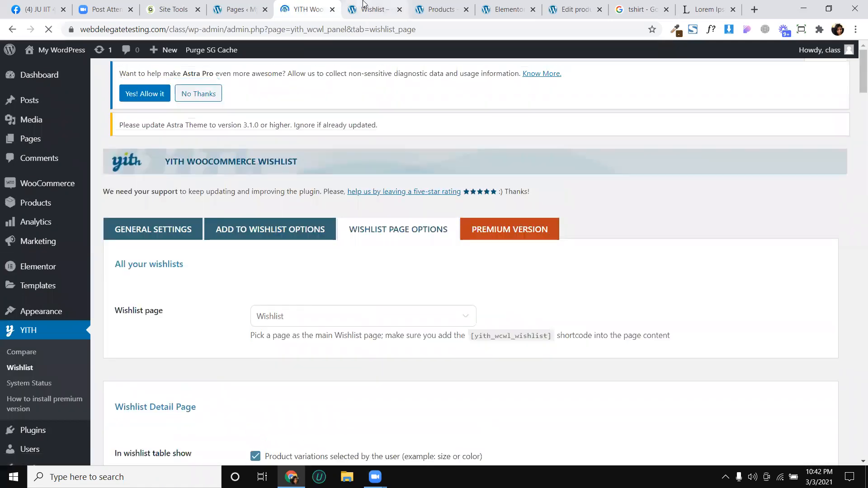
# Step: Reload the Wishlist page to check its table, and review the plugin's redirect to cart, removal and sharing options
pyautogui.click(363, 4)
pyautogui.click(48, 29)
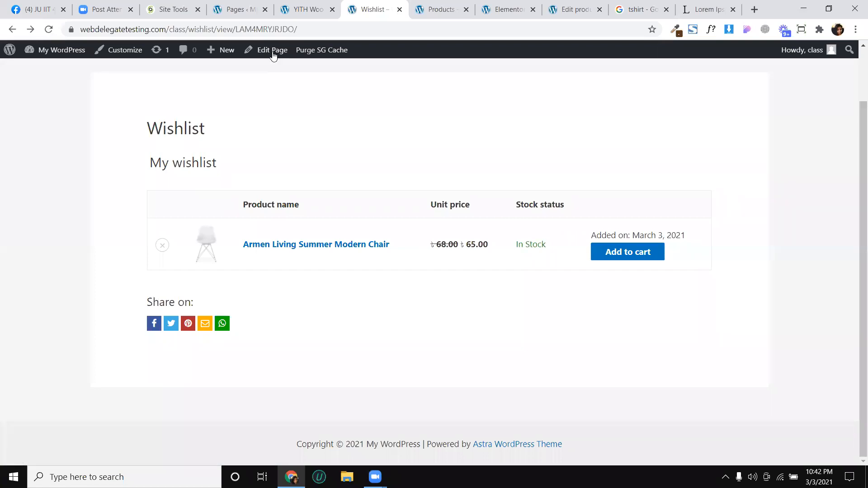
pyautogui.click(49, 29)
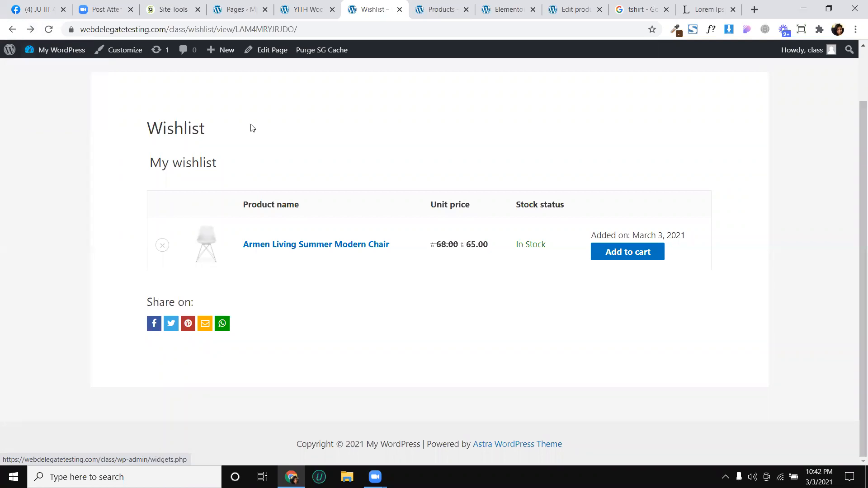
pyautogui.click(295, 7)
pyautogui.scroll(-8, 339, 210)
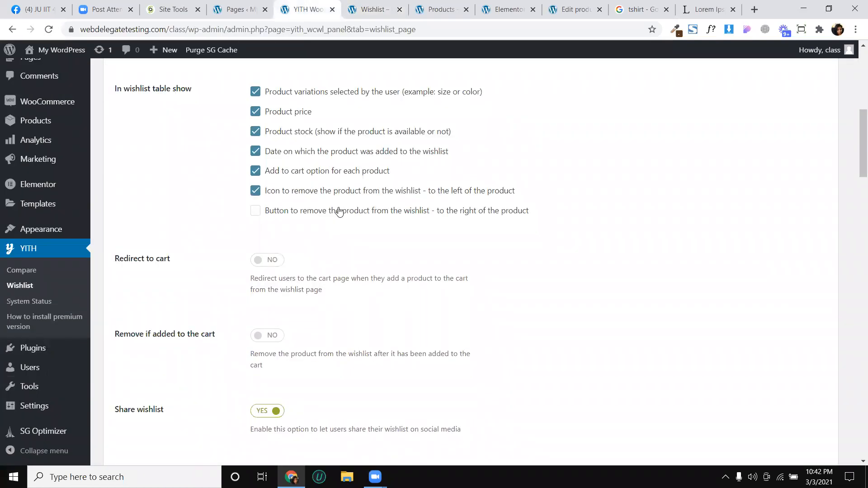
pyautogui.scroll(-2, 339, 210)
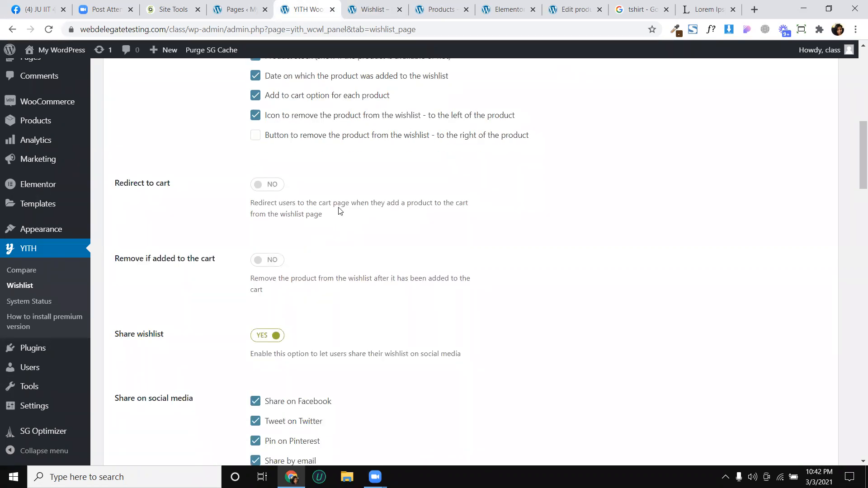
pyautogui.scroll(-2, 340, 211)
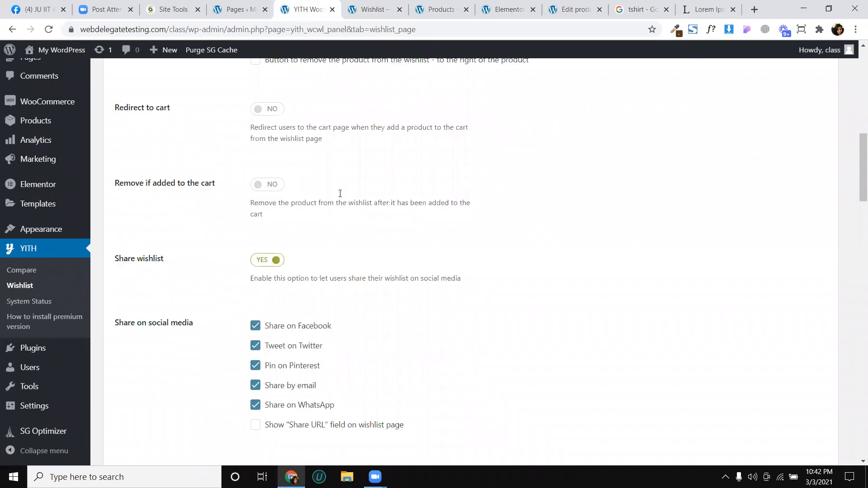
# Step: Remove the Armen Living Summer Modern Chair from the wishlist on the site's Wishlist page
pyautogui.click(372, 7)
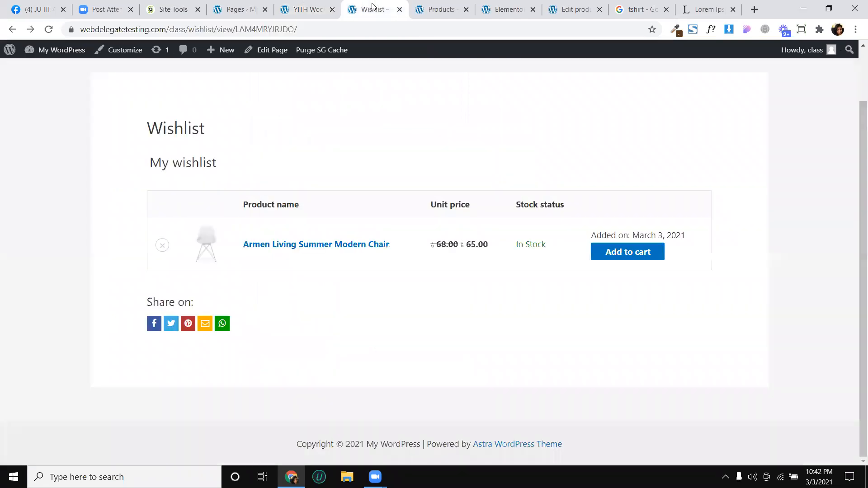
pyautogui.click(161, 245)
pyautogui.scroll(1, 272, 191)
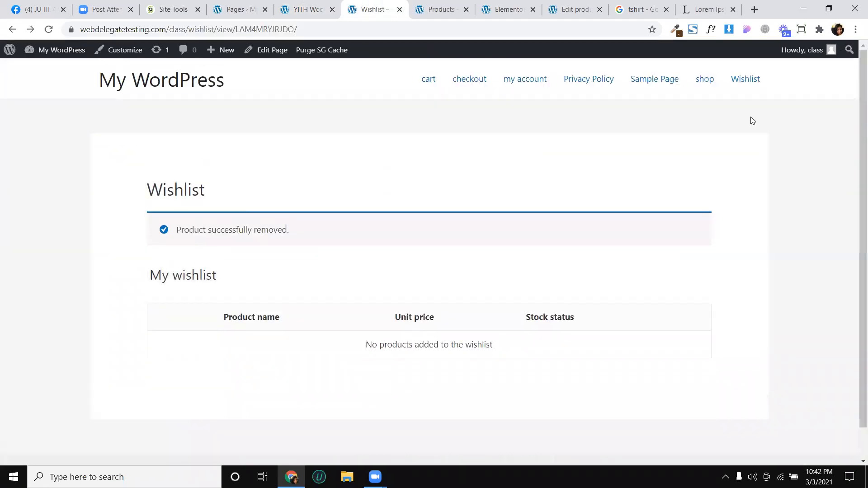
# Step: Open the site's shop page and add the Alfred Royal Vintage Design Upholstered Arm Chair to the cart
pyautogui.click(712, 83)
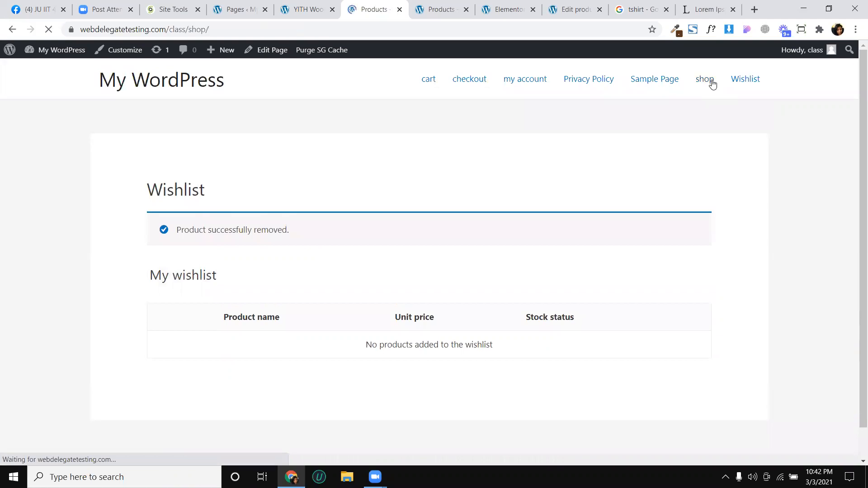
pyautogui.scroll(-2, 419, 324)
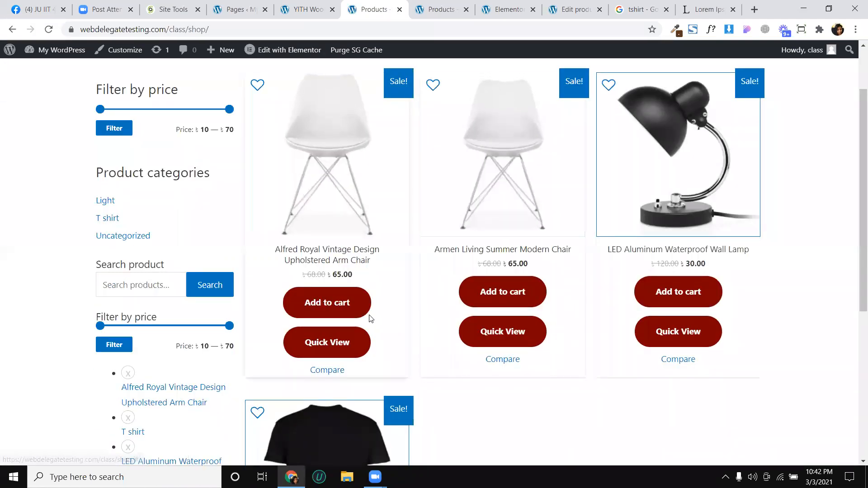
pyautogui.click(333, 309)
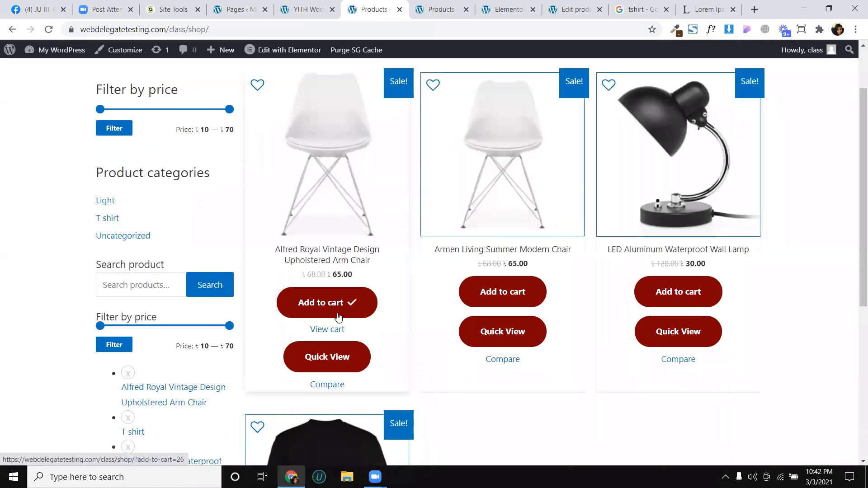
# Step: Add the LED Aluminum Waterproof Wall Lamp and the Armen Living Summer Modern Chair to the wishlist
pyautogui.scroll(2, 396, 281)
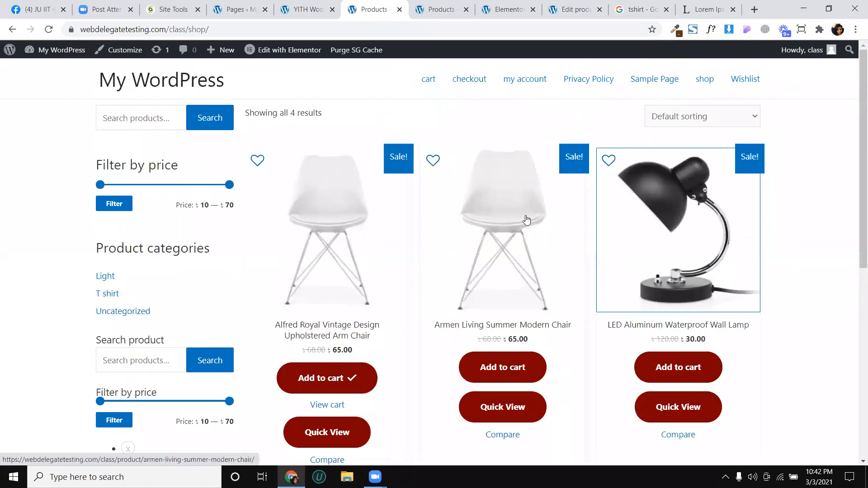
pyautogui.click(610, 160)
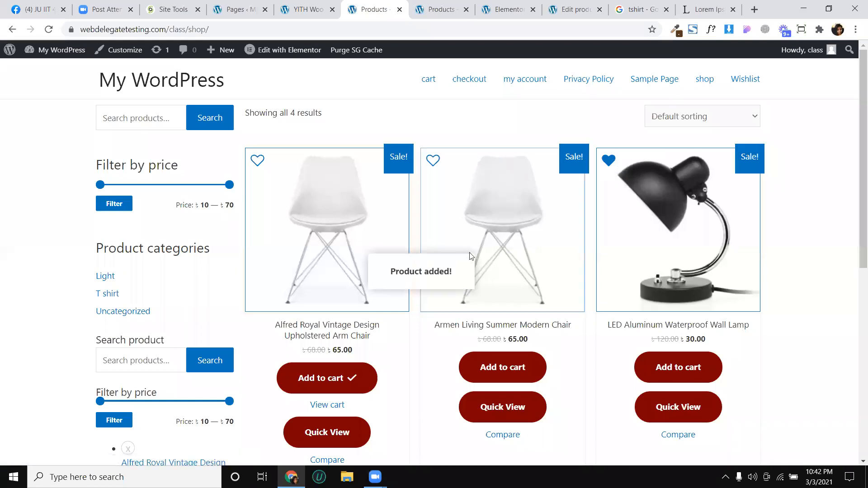
pyautogui.click(434, 162)
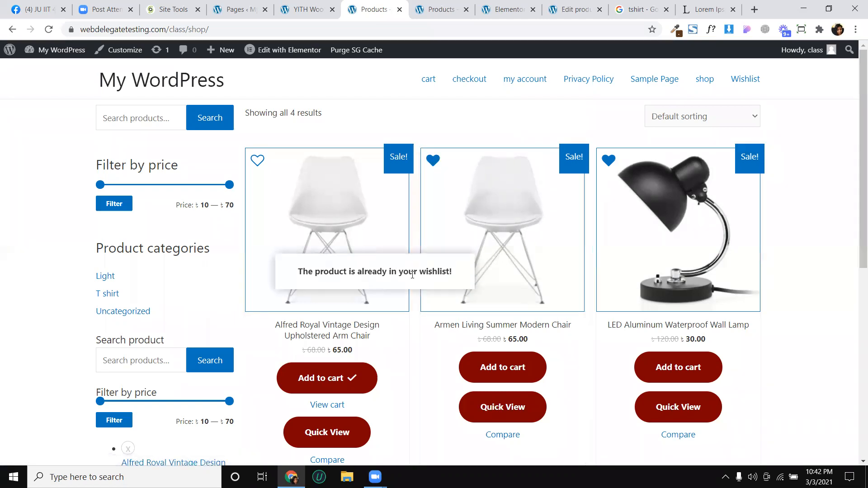
# Step: Turn on Remove if added to the cart in the plugin's wishlist page options
pyautogui.click(306, 6)
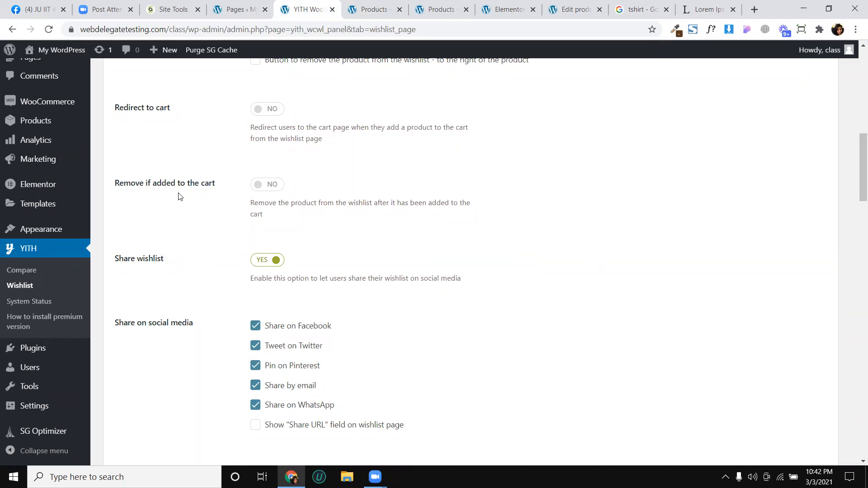
pyautogui.click(269, 184)
pyautogui.moveTo(215, 185); pyautogui.dragTo(125, 185)
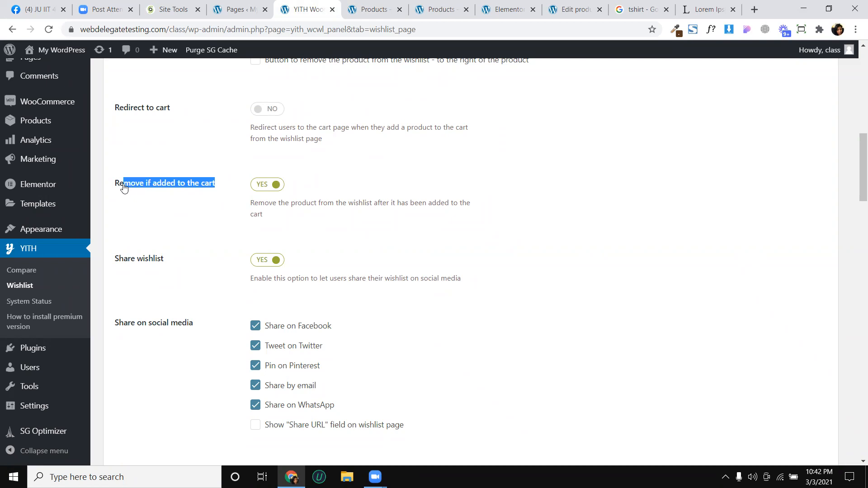
pyautogui.click(177, 191)
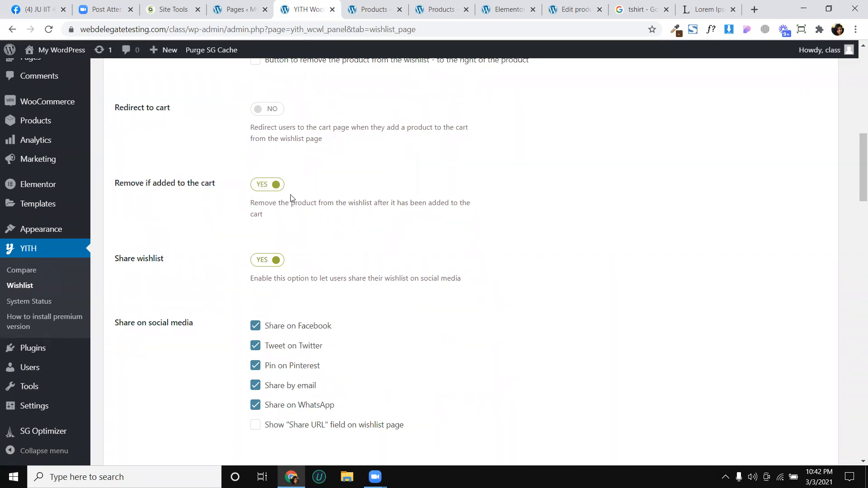
# Step: Open the Wishlist page from the shop and add the Armen Living Summer Modern Chair to the cart
pyautogui.click(381, 8)
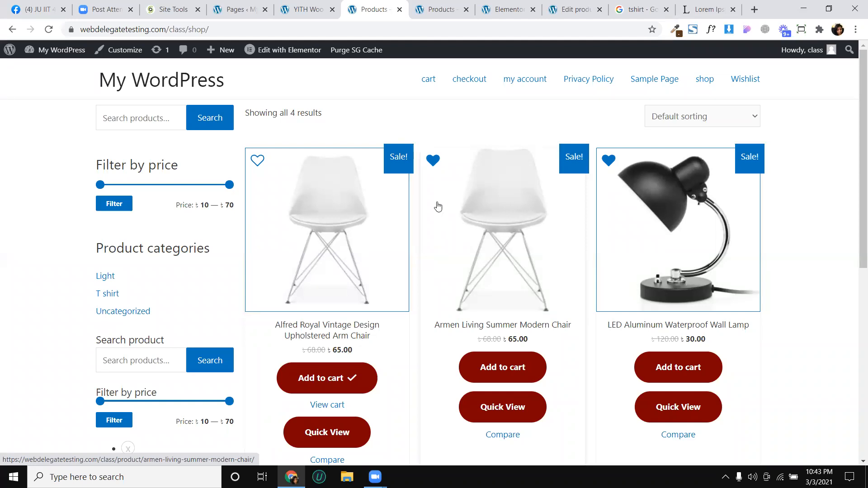
pyautogui.click(752, 83)
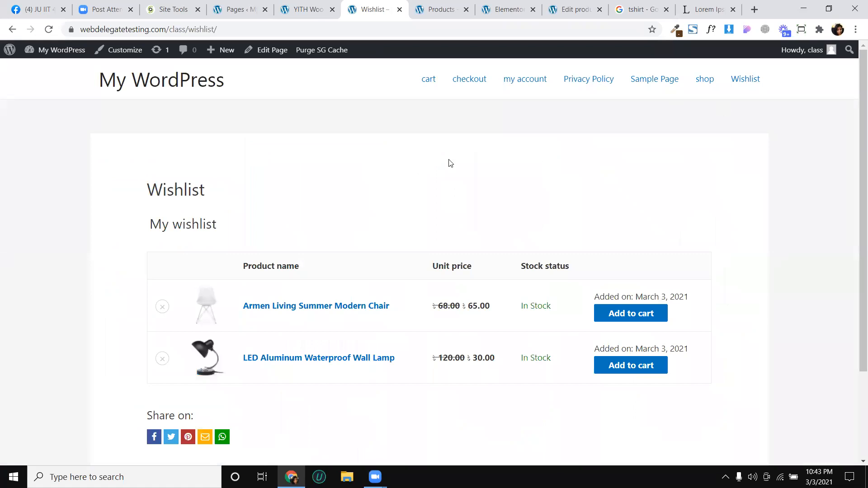
pyautogui.scroll(-2, 464, 174)
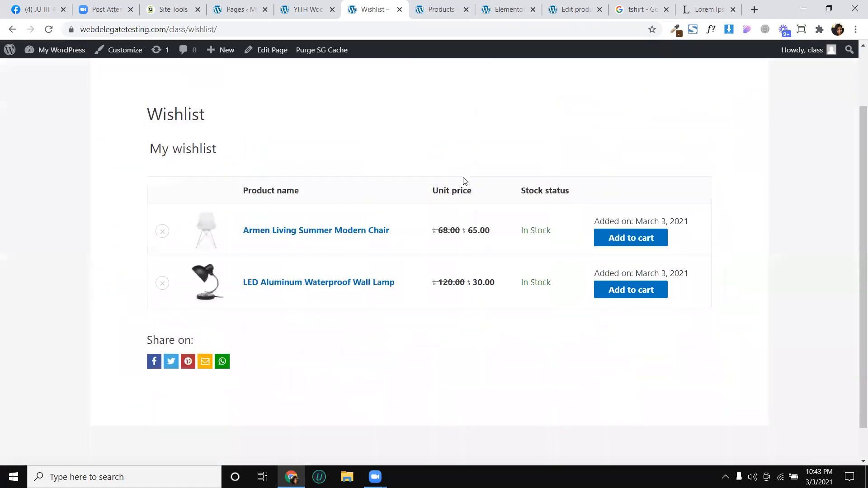
pyautogui.click(627, 241)
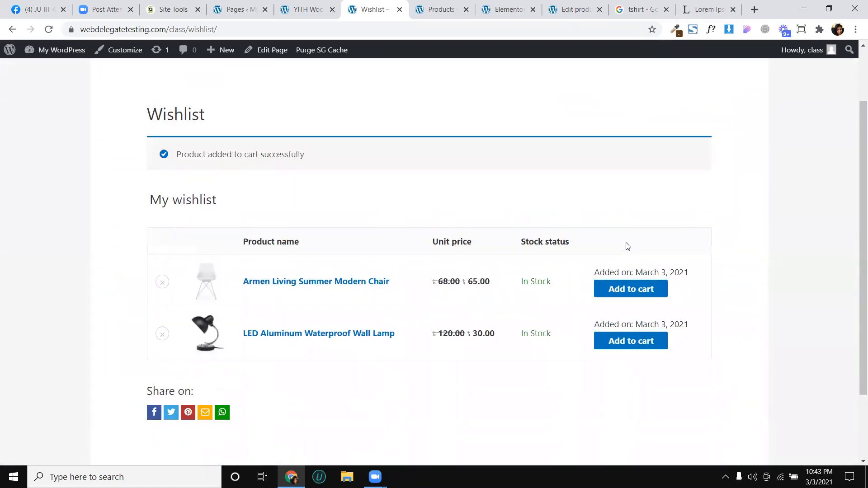
# Step: Compare the plugin's Share wishlist and social media options with the sharing links on the Wishlist page
pyautogui.click(309, 9)
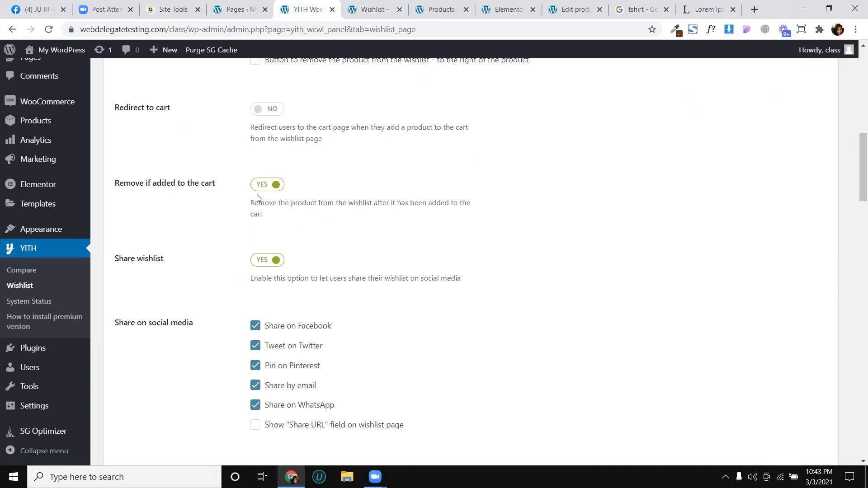
pyautogui.scroll(-2, 259, 189)
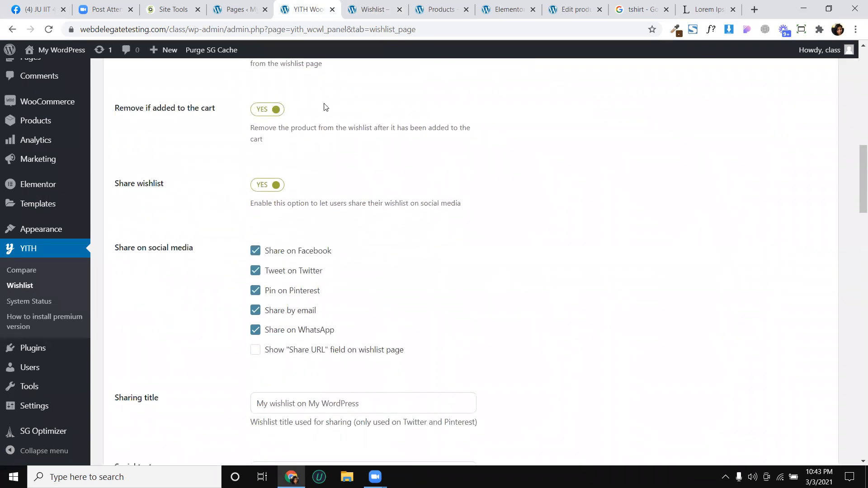
pyautogui.click(380, 9)
pyautogui.scroll(-3, 267, 298)
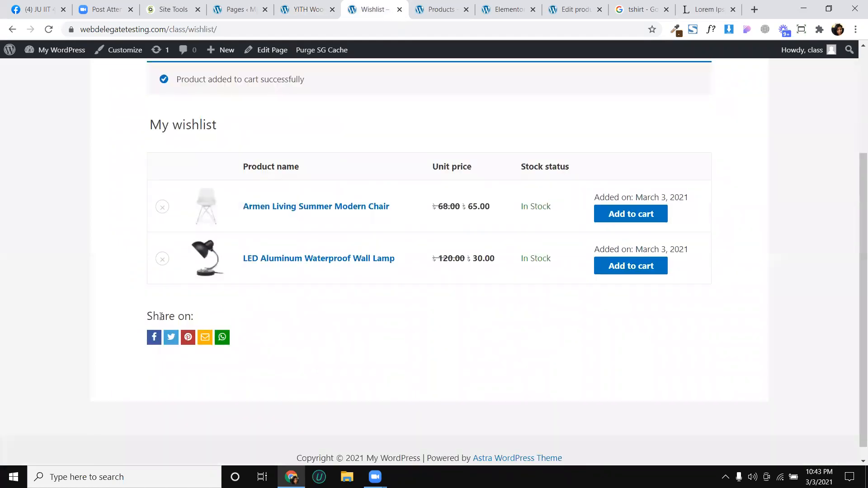
# Step: Turn Share wishlist off and back on in the plugin's wishlist page options
pyautogui.click(310, 8)
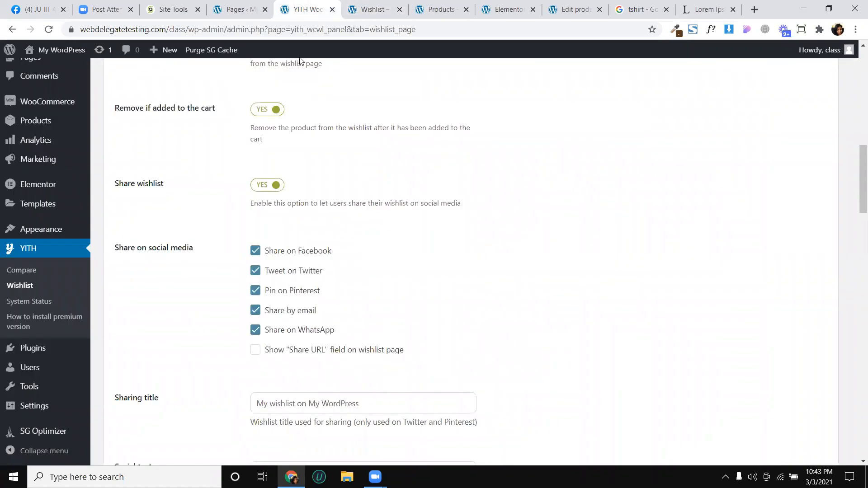
pyautogui.click(262, 187)
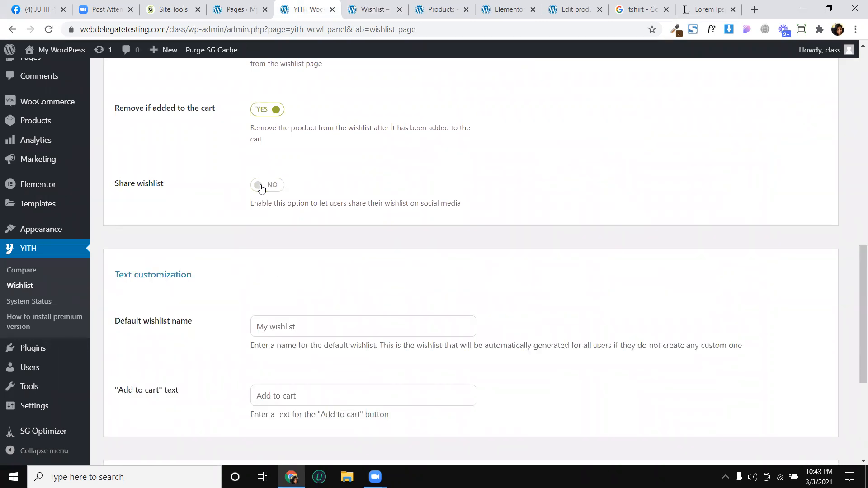
pyautogui.click(261, 186)
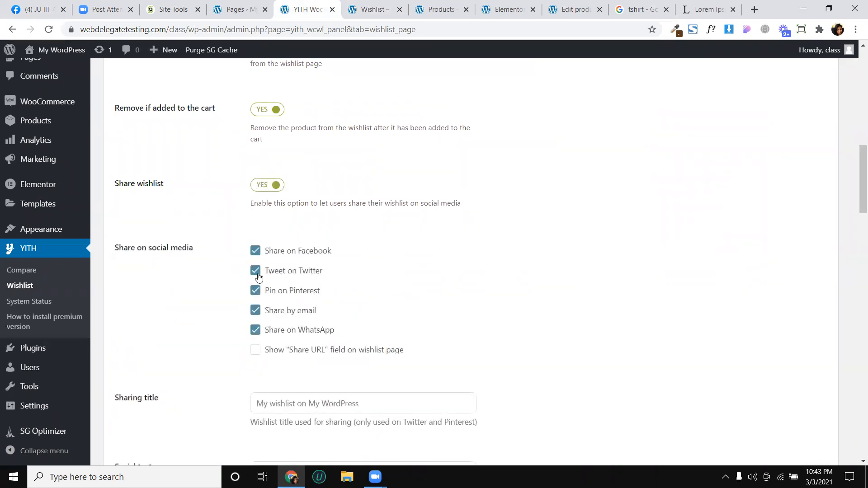
# Step: Disable sharing on Twitter, Pinterest, email and WhatsApp, keeping only Share on Facebook enabled
pyautogui.click(255, 251)
pyautogui.click(255, 251)
pyautogui.click(256, 270)
pyautogui.click(256, 290)
pyautogui.click(256, 310)
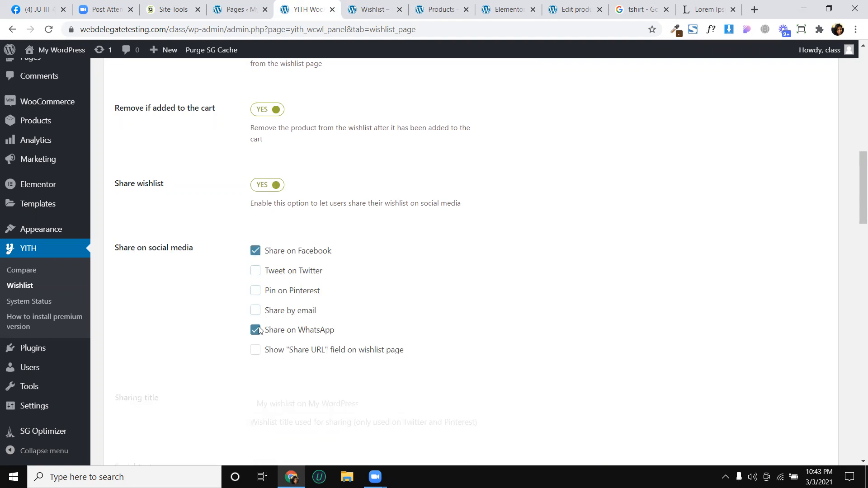
pyautogui.click(255, 330)
pyautogui.scroll(-2, 289, 235)
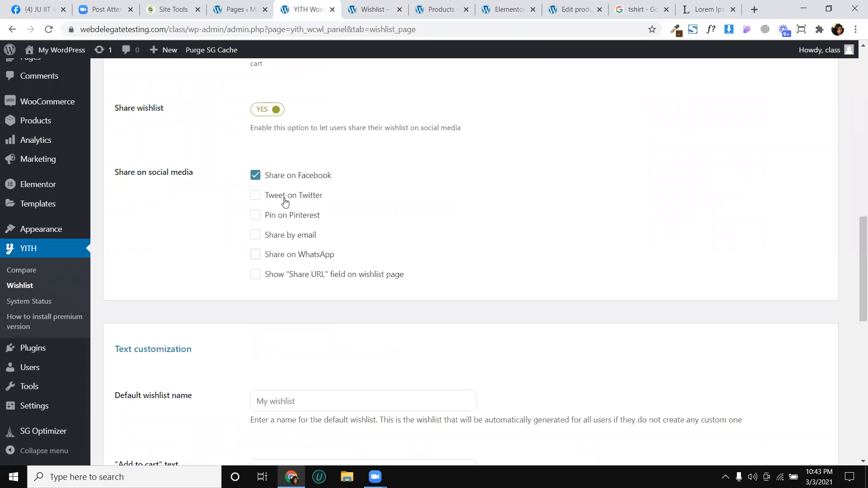
# Step: Turn off Share wishlist, review the text customization and Add to cart style options, and save the changes
pyautogui.click(270, 110)
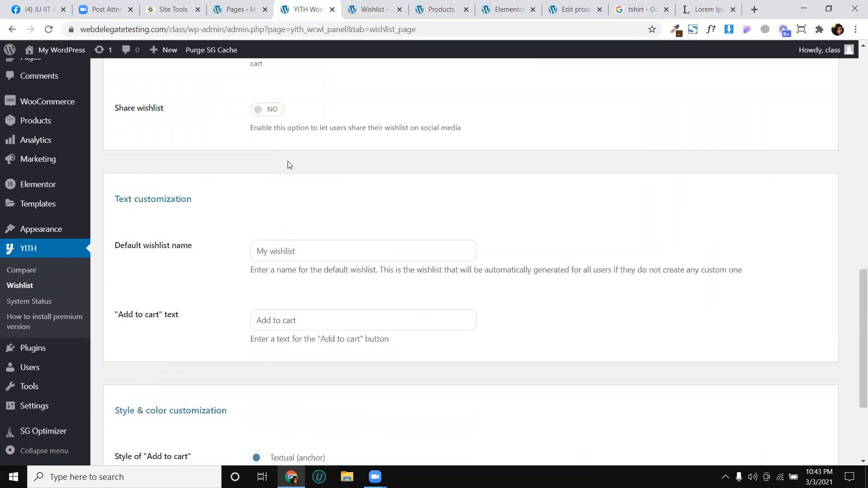
pyautogui.scroll(-2, 288, 177)
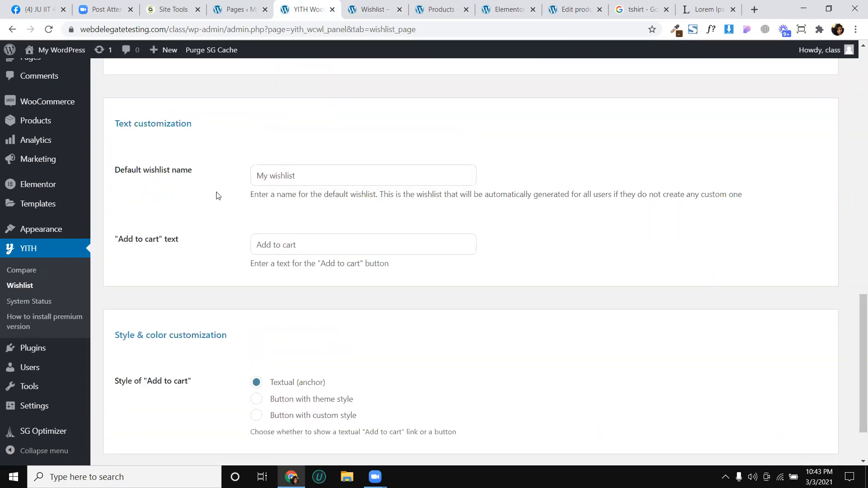
pyautogui.moveTo(198, 174); pyautogui.dragTo(132, 175)
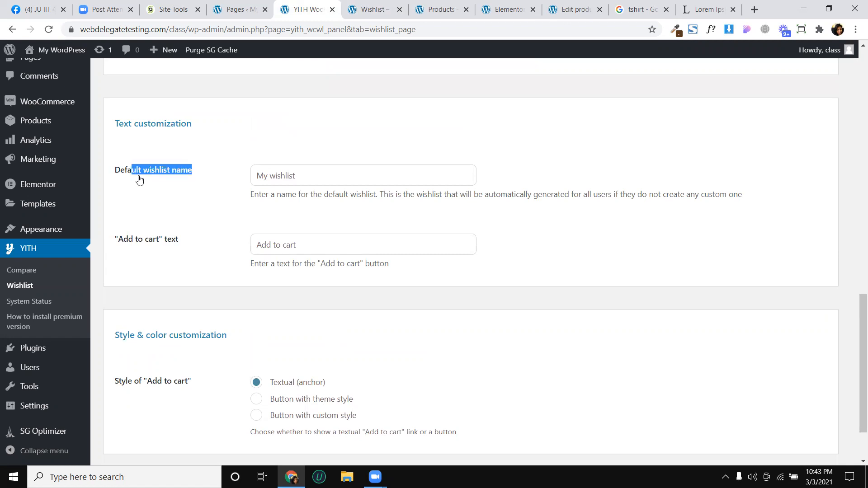
pyautogui.scroll(-2, 196, 183)
pyautogui.moveTo(188, 164); pyautogui.dragTo(119, 164)
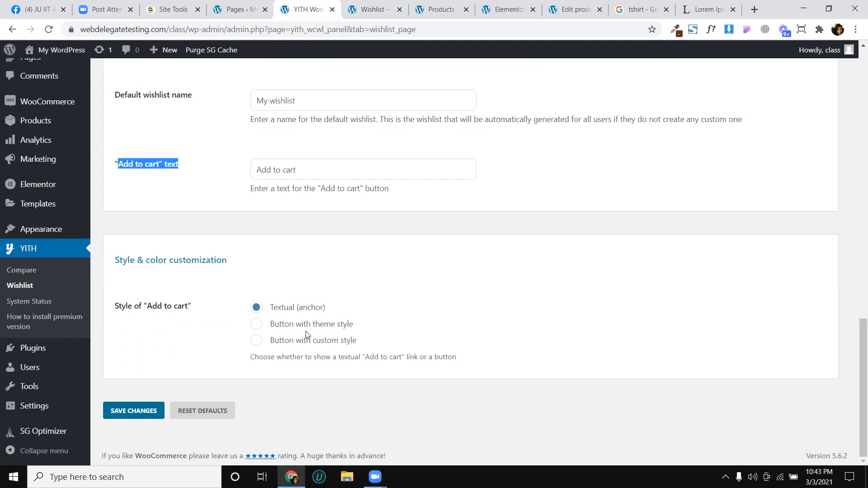
pyautogui.click(148, 409)
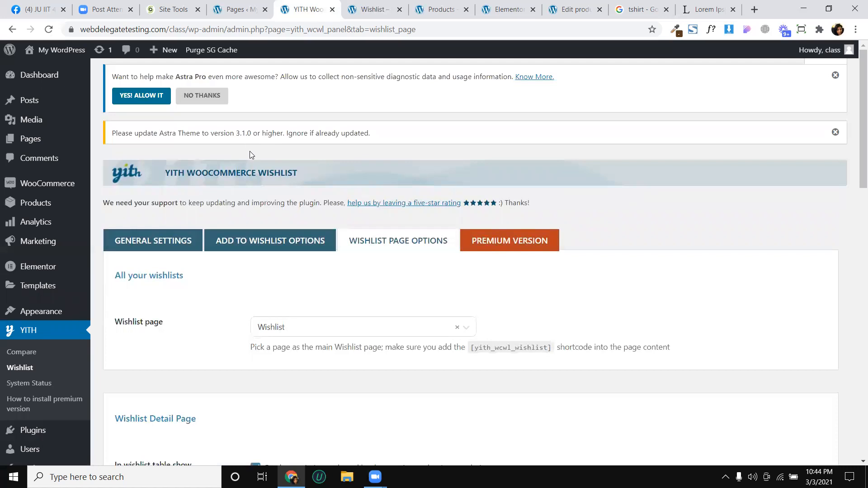
# Step: Reload the Wishlist page and check its sharing section and wishlist title
pyautogui.click(369, 8)
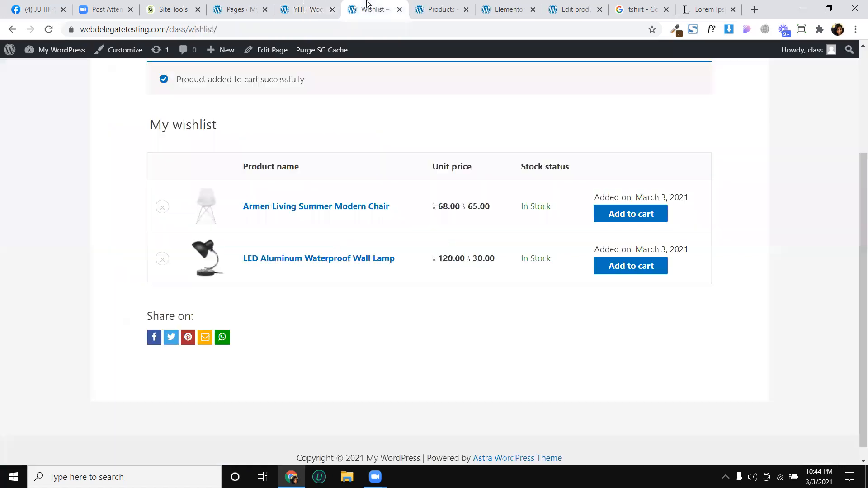
pyautogui.click(53, 32)
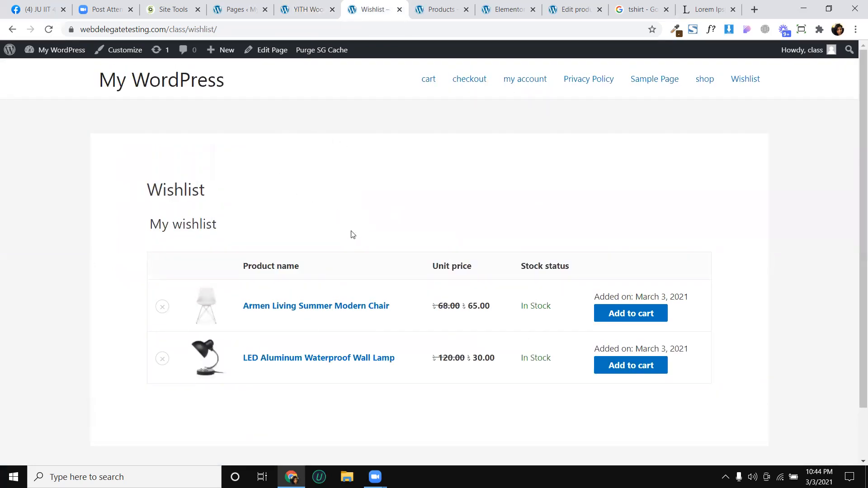
pyautogui.scroll(-1, 353, 234)
pyautogui.moveTo(176, 163)
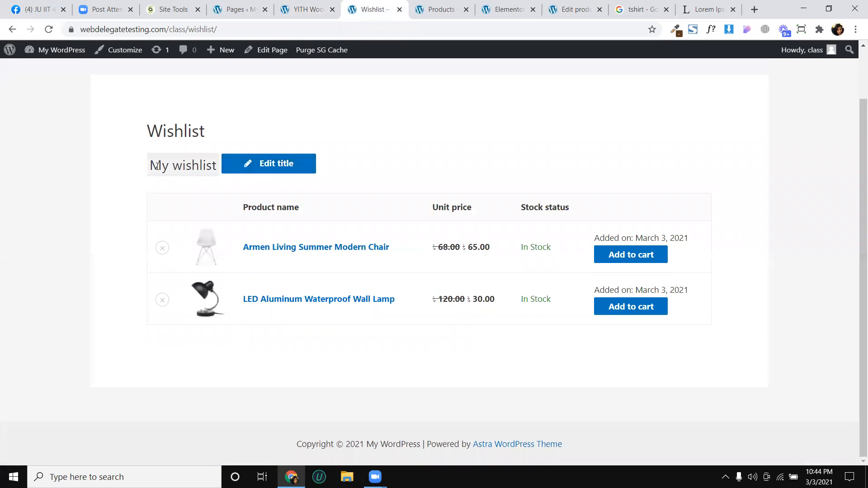
pyautogui.scroll(1, 280, 90)
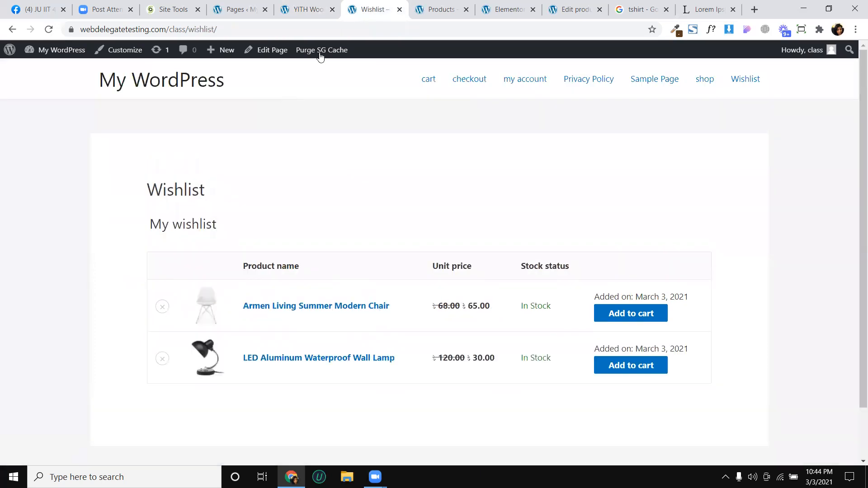
# Step: Open the Wishlist page for editing from the site's list of pages
pyautogui.click(244, 4)
pyautogui.scroll(-1, 229, 267)
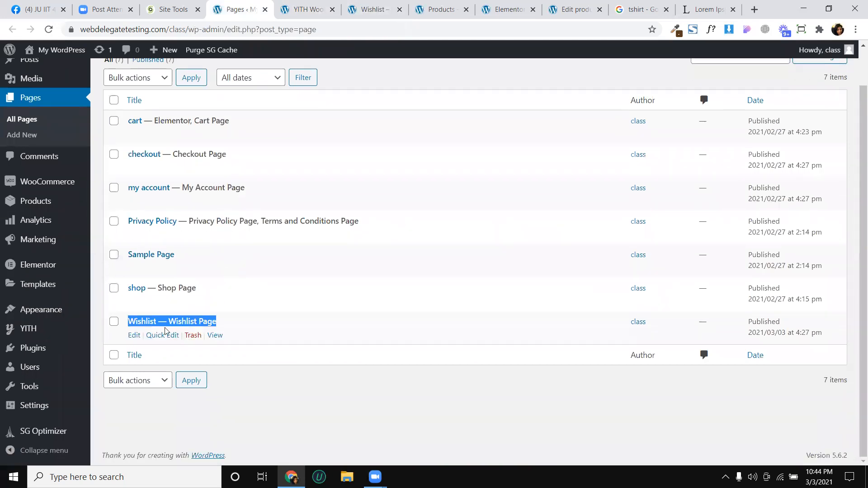
pyautogui.rightClick(130, 338)
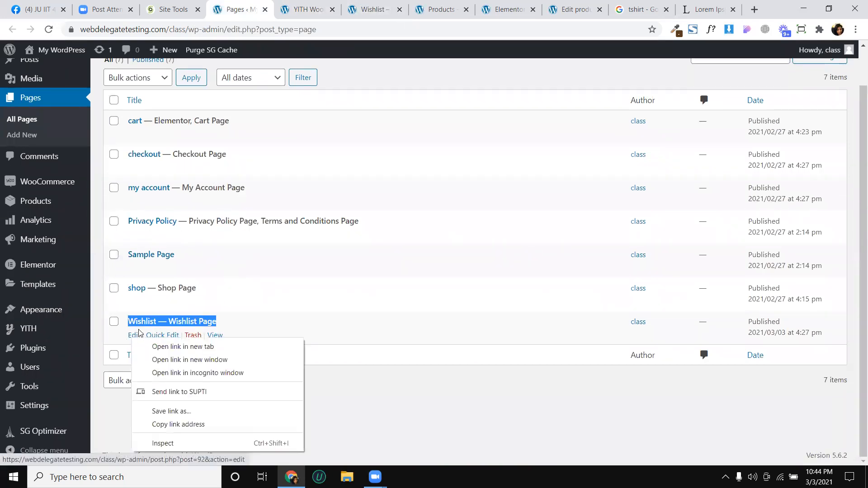
pyautogui.click(132, 336)
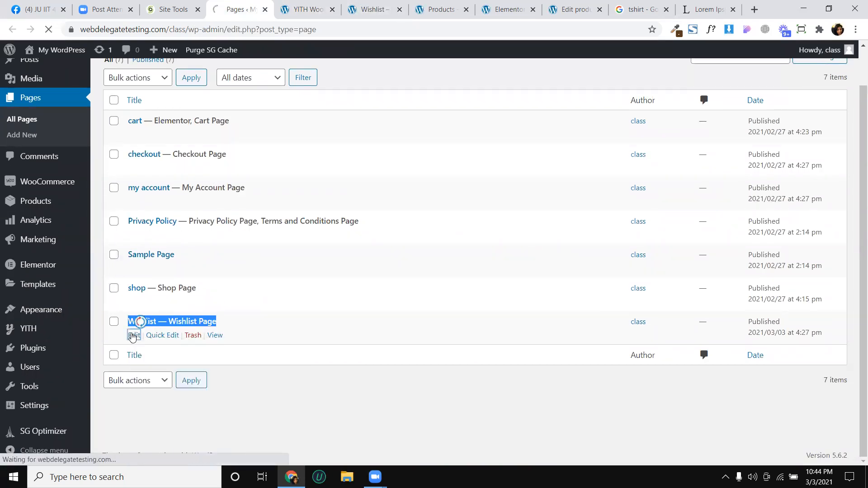